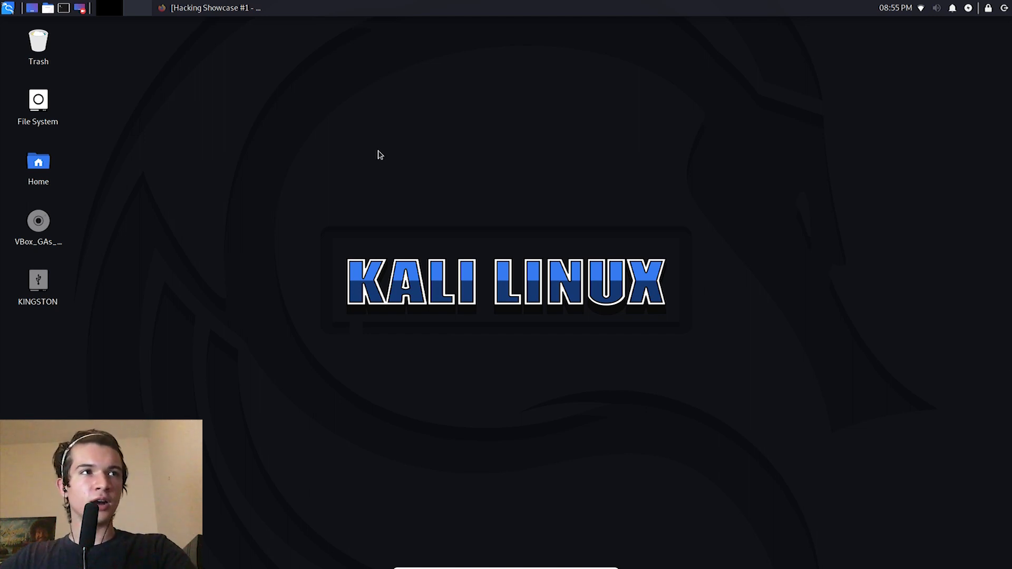
Step: Bring up the Hacking Showcase #1 Drive folder in Firefox and preview FishyBusiness.zip, closing the preview again
{"action": "left_click", "coordinate": [180, 10]}
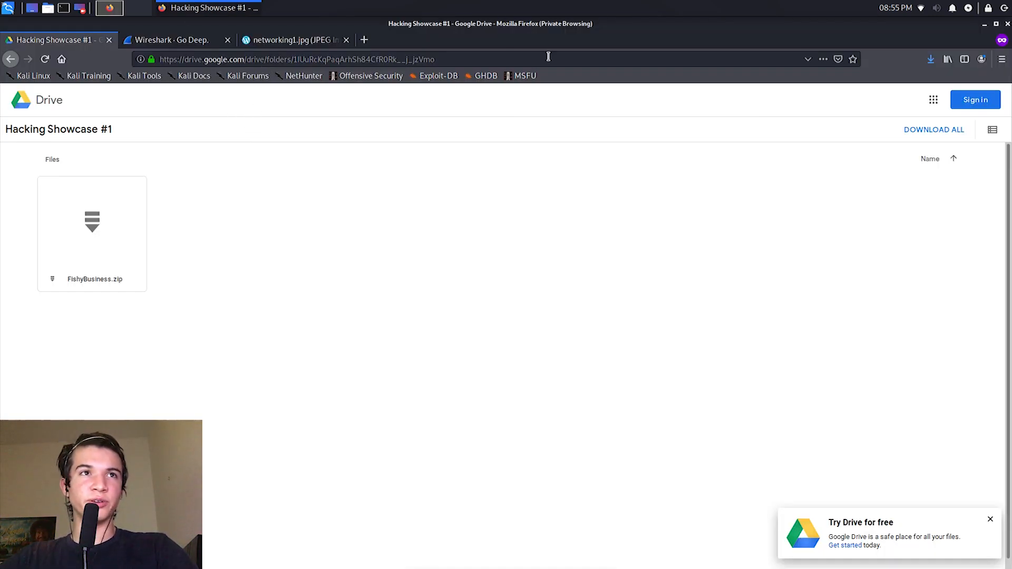
{"action": "left_click_drag", "start_coordinate": [433, 59], "coordinate": [184, 59]}
{"action": "left_click", "coordinate": [82, 219]}
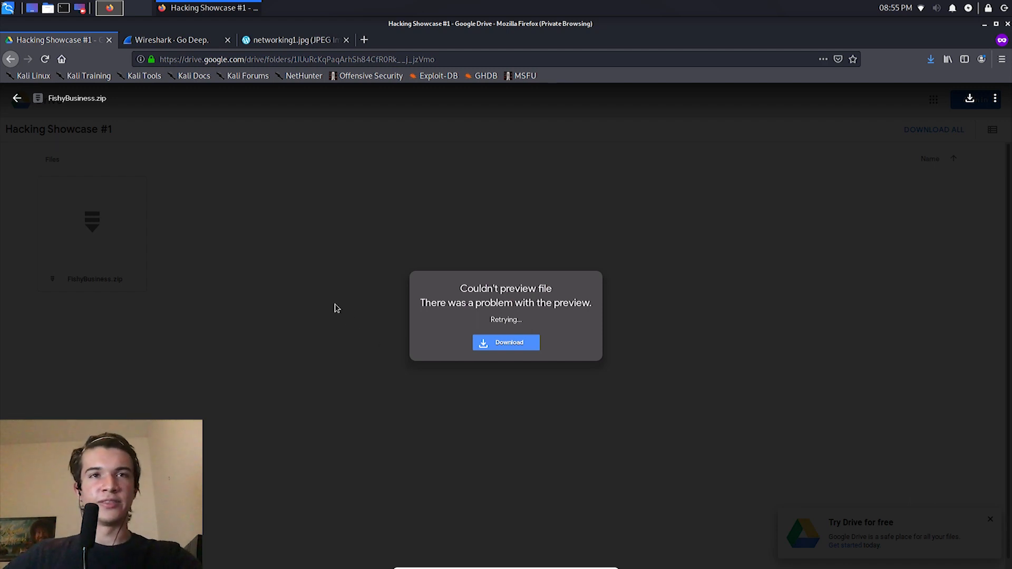
{"action": "key", "text": "Escape"}
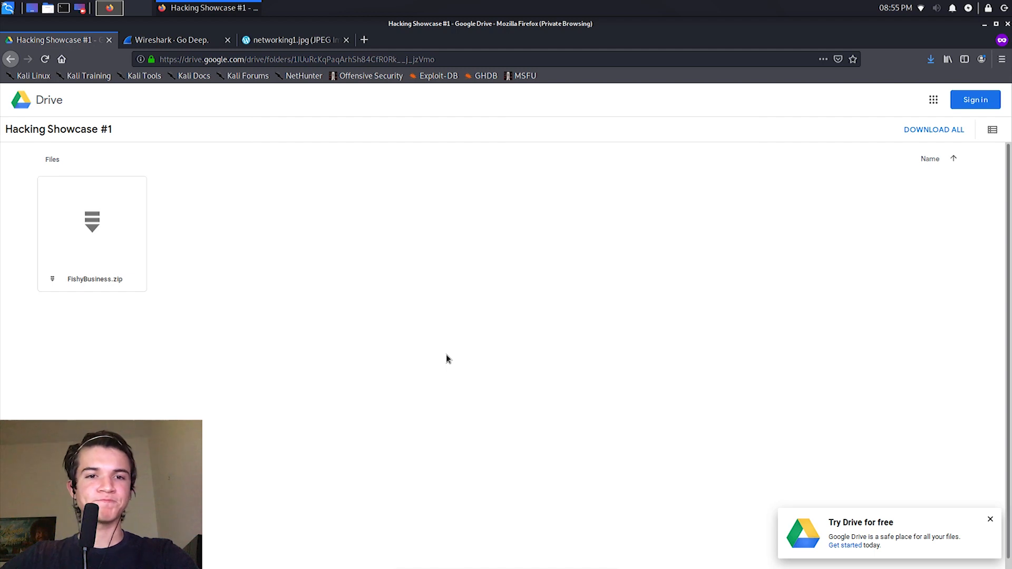
{"action": "left_click", "coordinate": [5, 6]}
{"action": "type", "text": "f"}
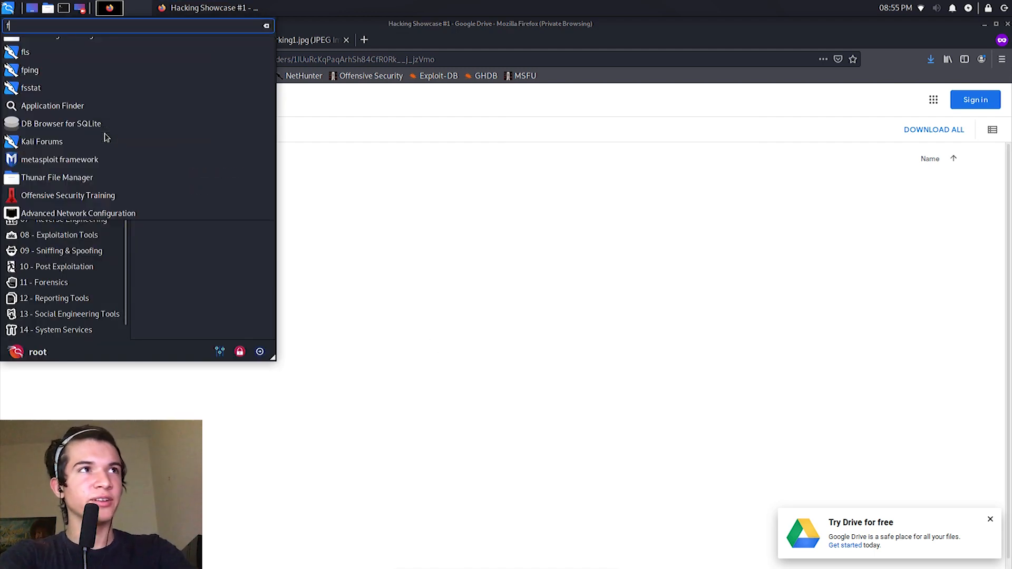
{"action": "type", "text": "ire"}
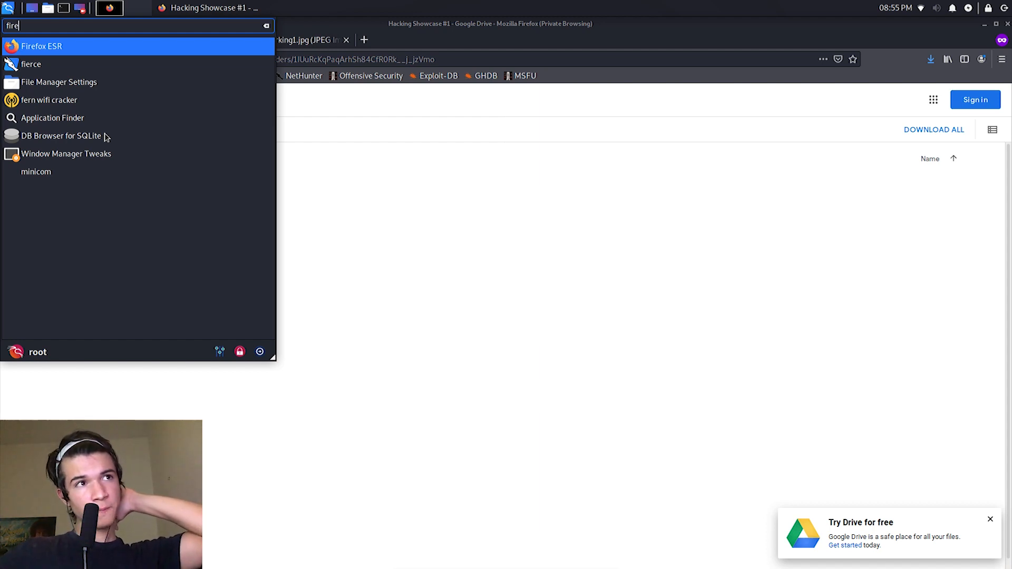
{"action": "left_click", "coordinate": [381, 233]}
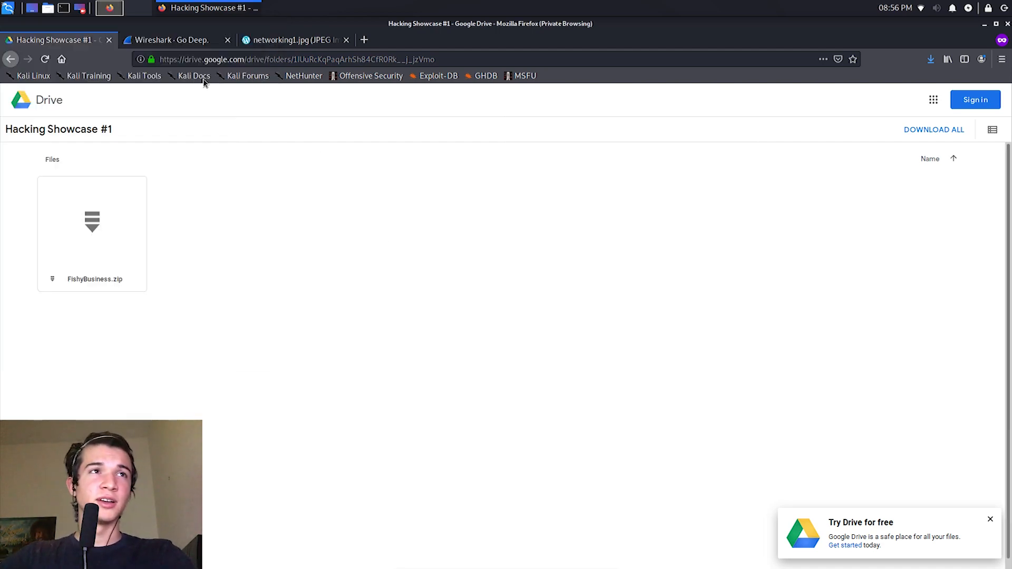
Step: Look over the Wireshark website and the shared Drive folder that holds the challenge file
{"action": "left_click", "coordinate": [162, 42]}
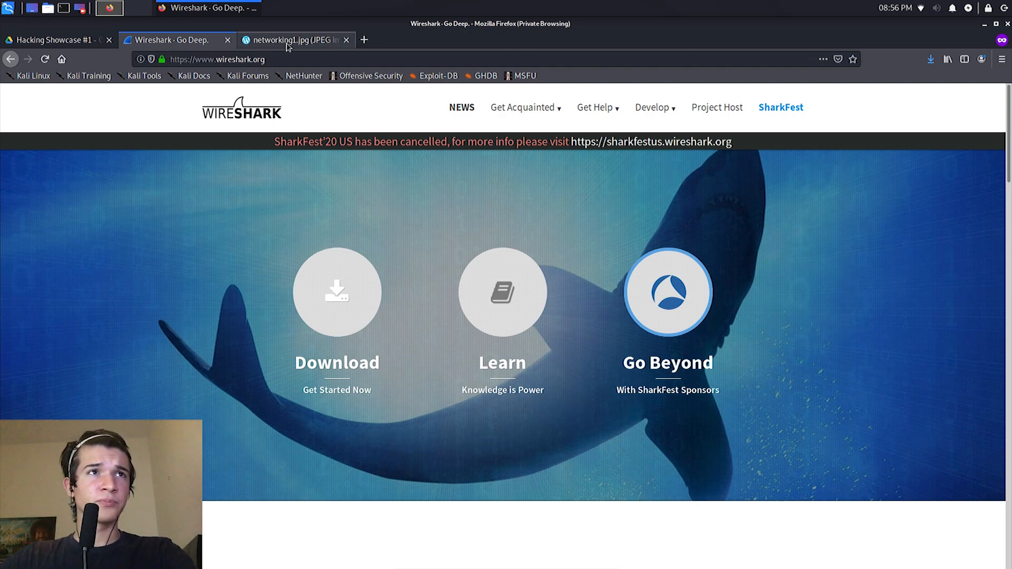
{"action": "left_click", "coordinate": [62, 42]}
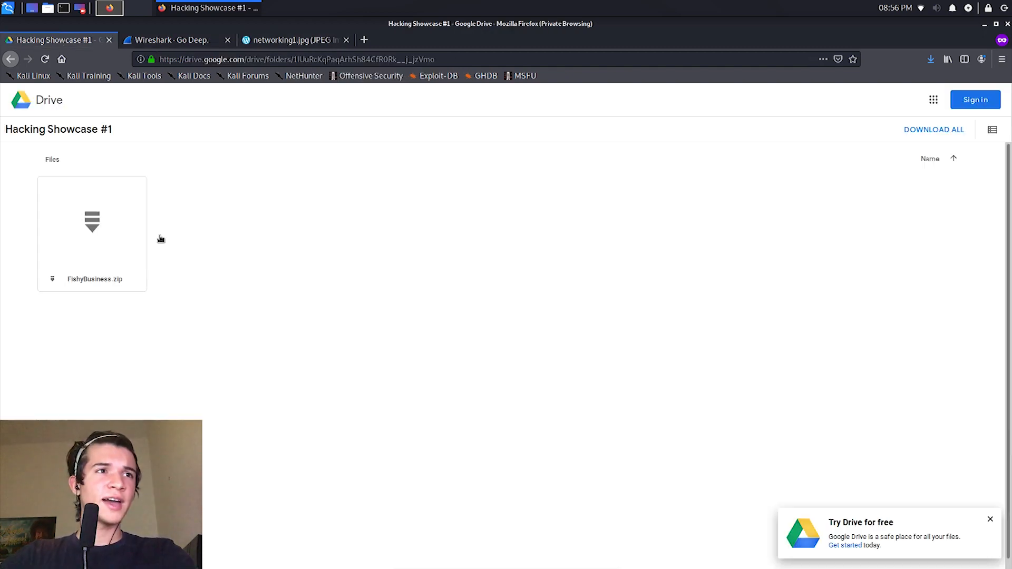
{"action": "left_click", "coordinate": [165, 42]}
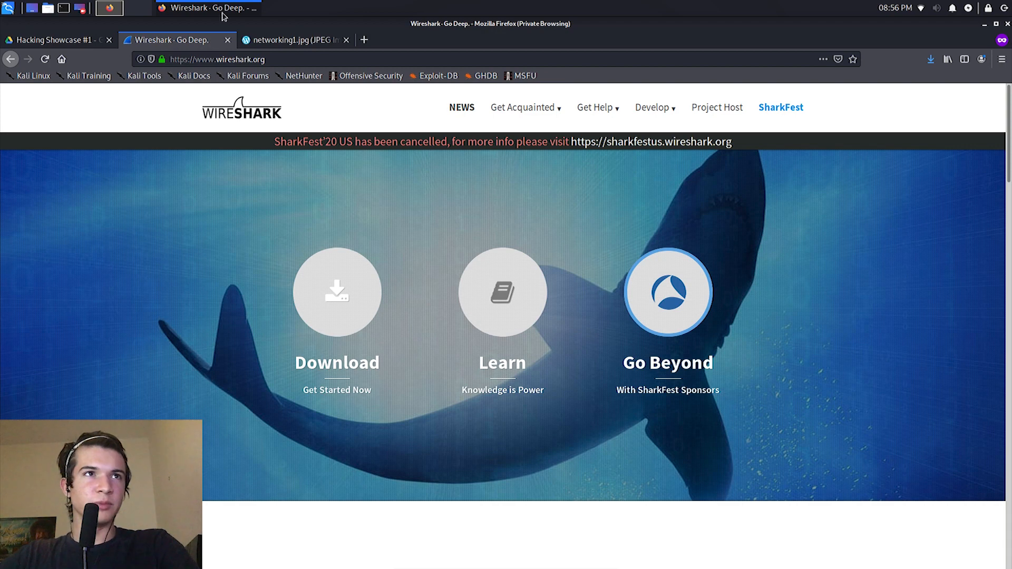
Step: Examine the networking1.jpg illustration of connected computers at an enlarged size
{"action": "left_click", "coordinate": [297, 41]}
{"action": "scroll", "coordinate": [502, 271], "scroll_direction": "up", "scroll_amount": 5, "text": "ctrl"}
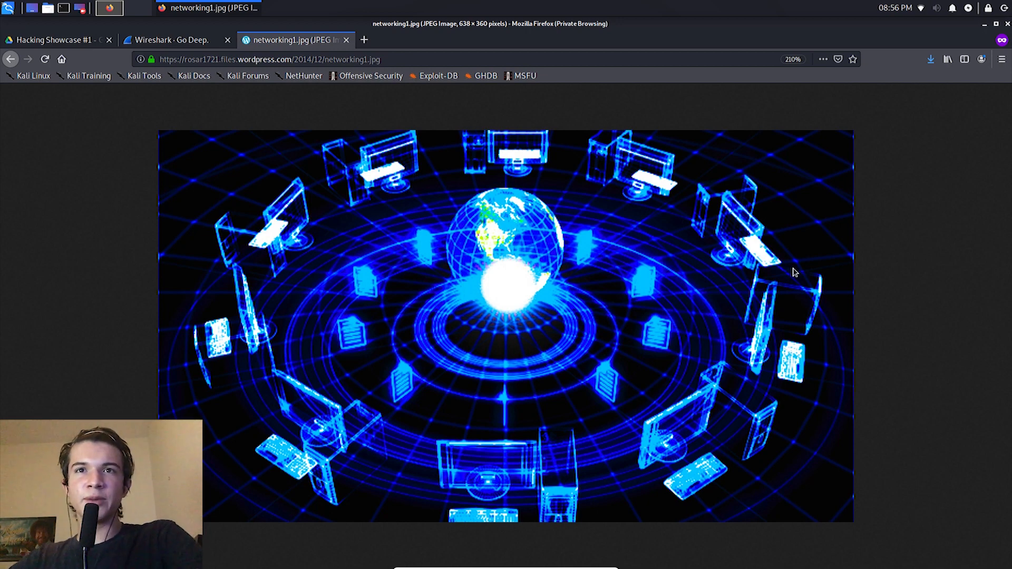
{"action": "key", "text": "ctrl+0"}
{"action": "scroll", "coordinate": [572, 281], "scroll_direction": "up", "scroll_amount": 10}
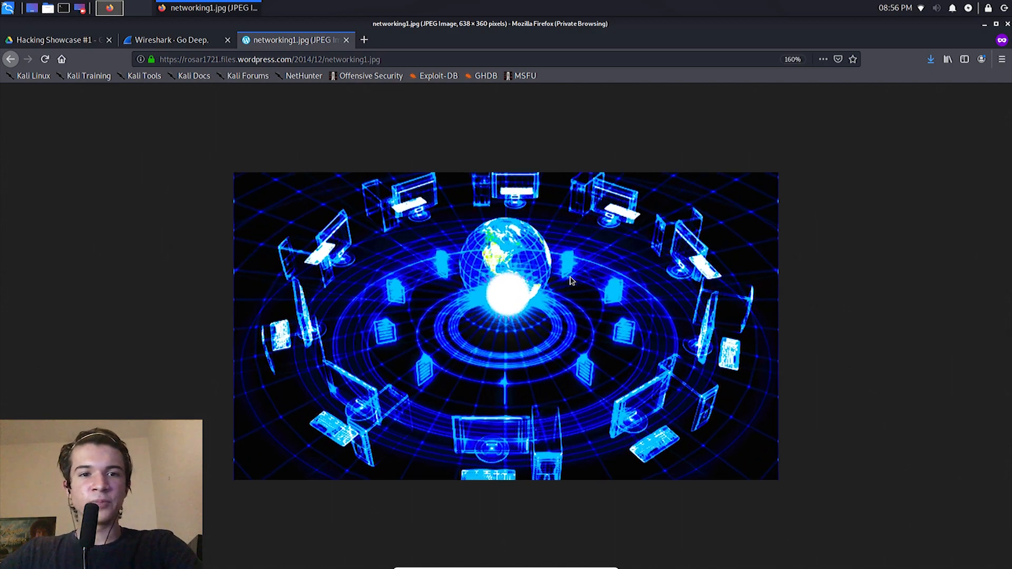
{"action": "scroll", "coordinate": [572, 280], "scroll_direction": "up", "scroll_amount": 2}
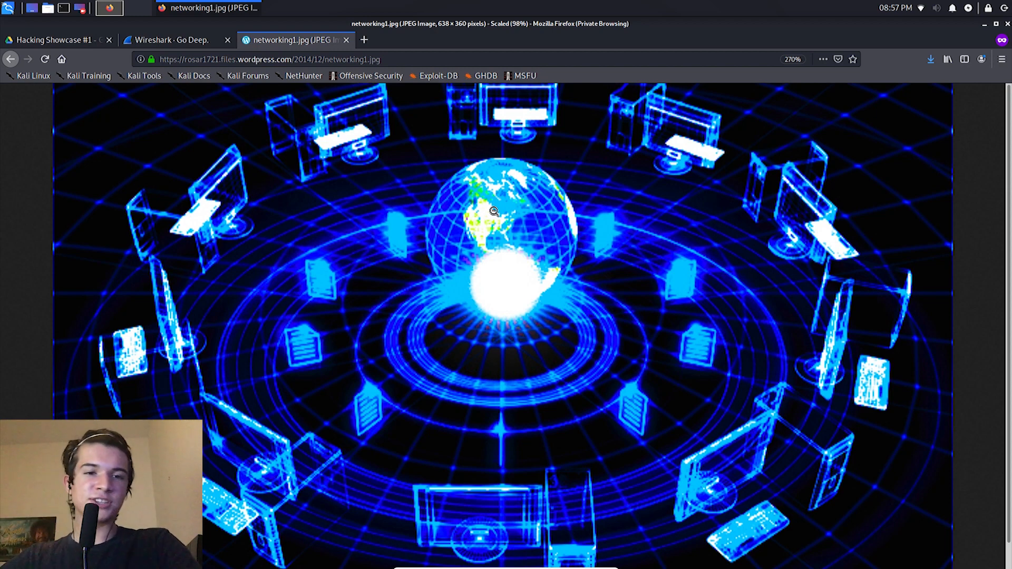
{"action": "left_click", "coordinate": [787, 284]}
{"action": "left_click", "coordinate": [787, 283]}
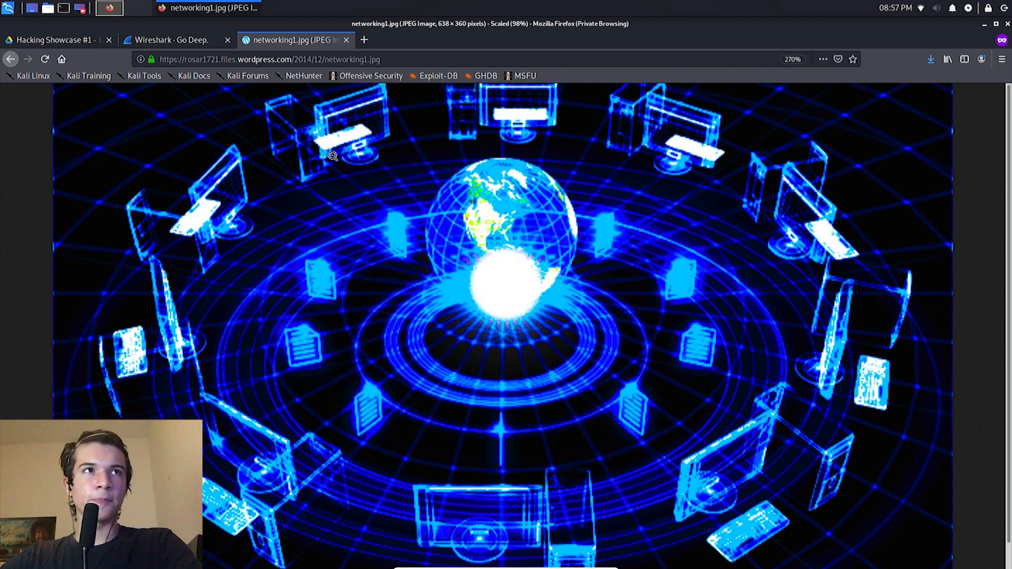
Step: Launch Wireshark from the Sniffing & Spoofing tools and start capturing packets on the wlan0 interface
{"action": "left_click", "coordinate": [187, 42]}
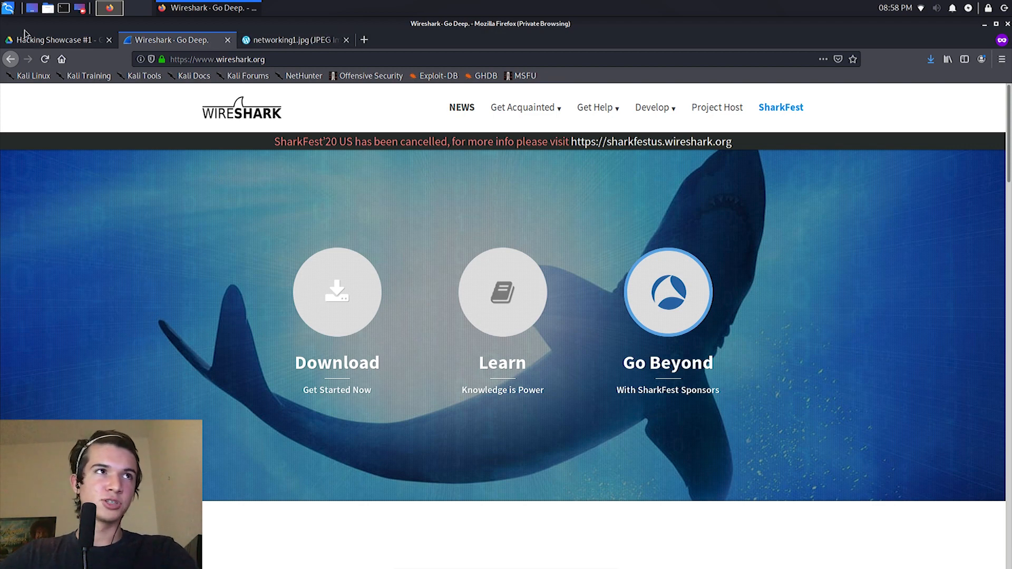
{"action": "left_click", "coordinate": [7, 8]}
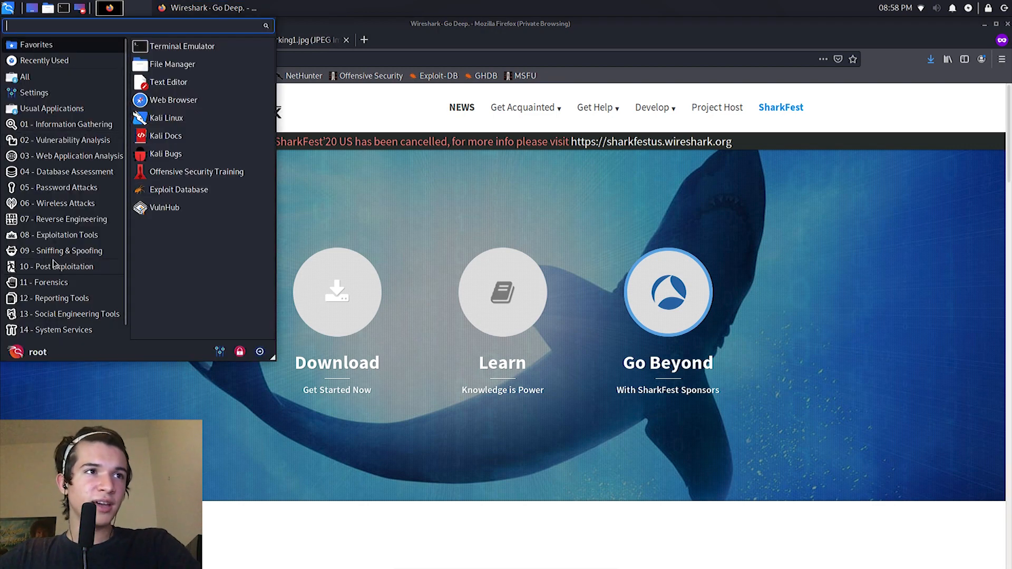
{"action": "left_click", "coordinate": [68, 252]}
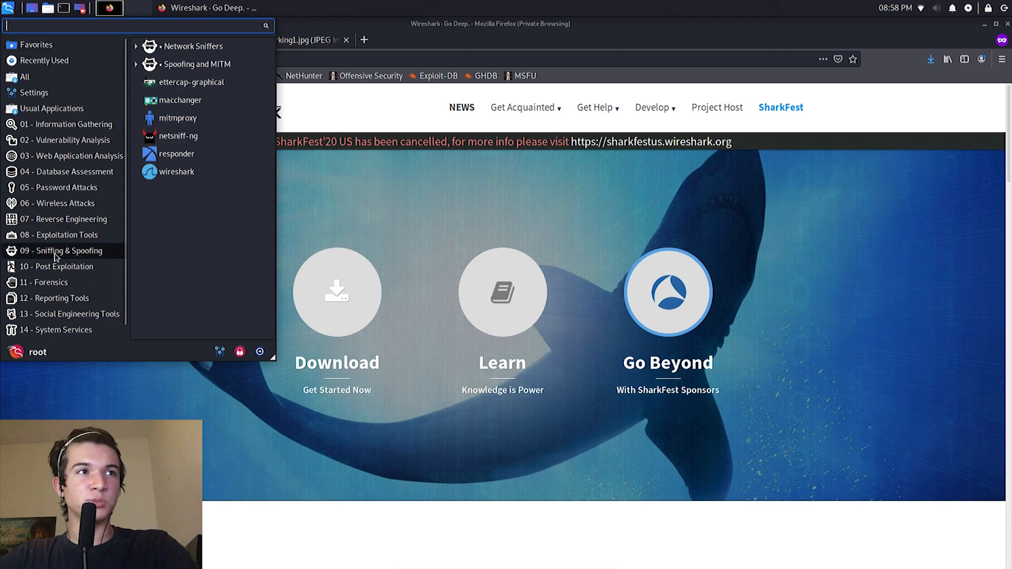
{"action": "left_click", "coordinate": [168, 173]}
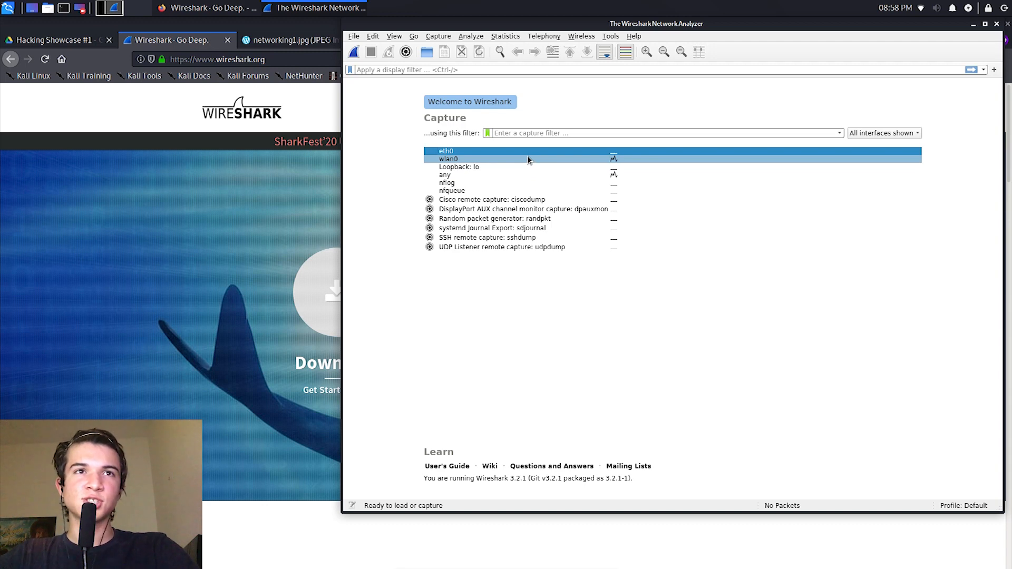
{"action": "left_click", "coordinate": [594, 160]}
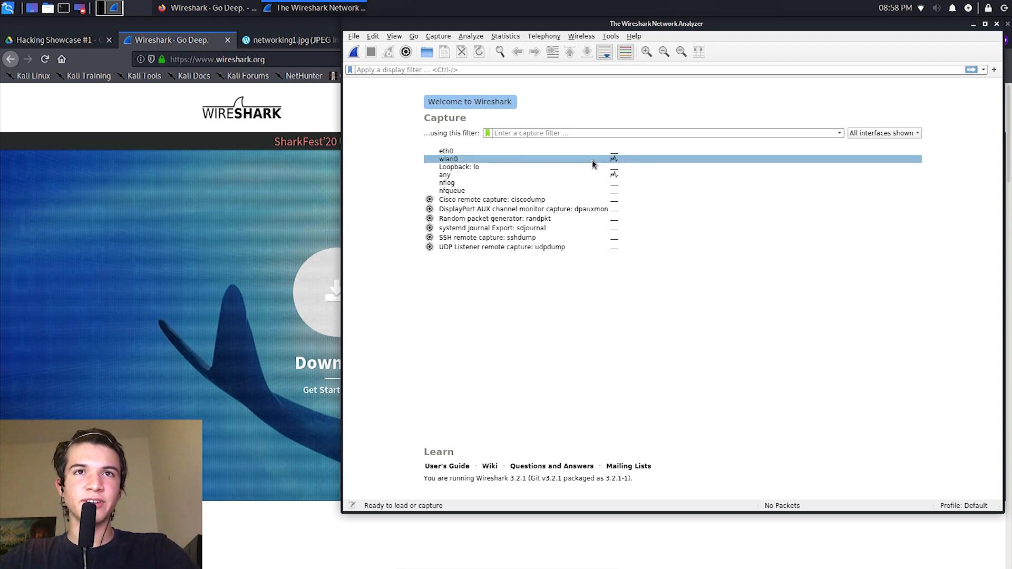
{"action": "left_click", "coordinate": [359, 59]}
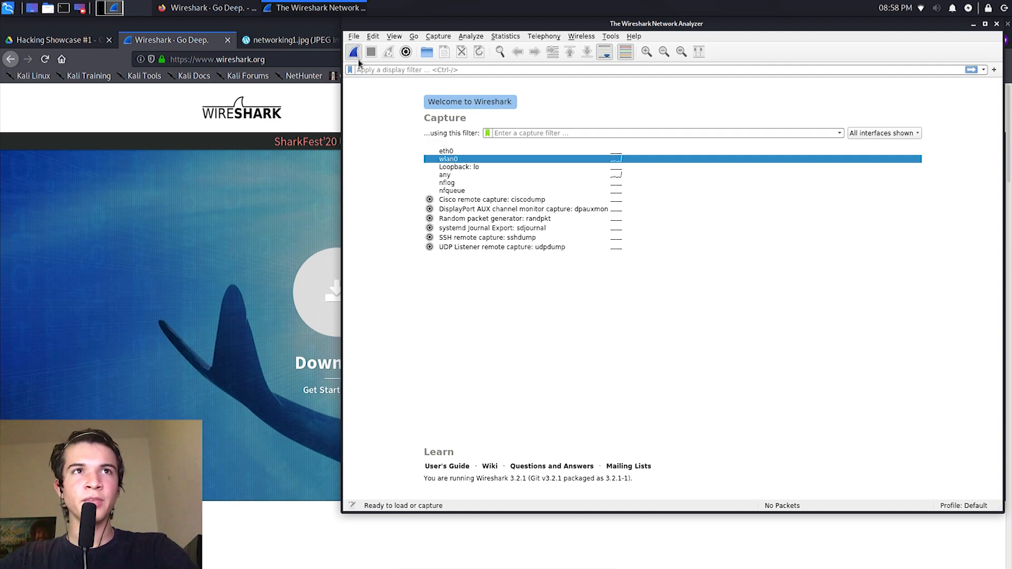
Step: Generate network traffic in Firefox by loading github.com and bcps.org in two new tabs
{"action": "left_click", "coordinate": [289, 59]}
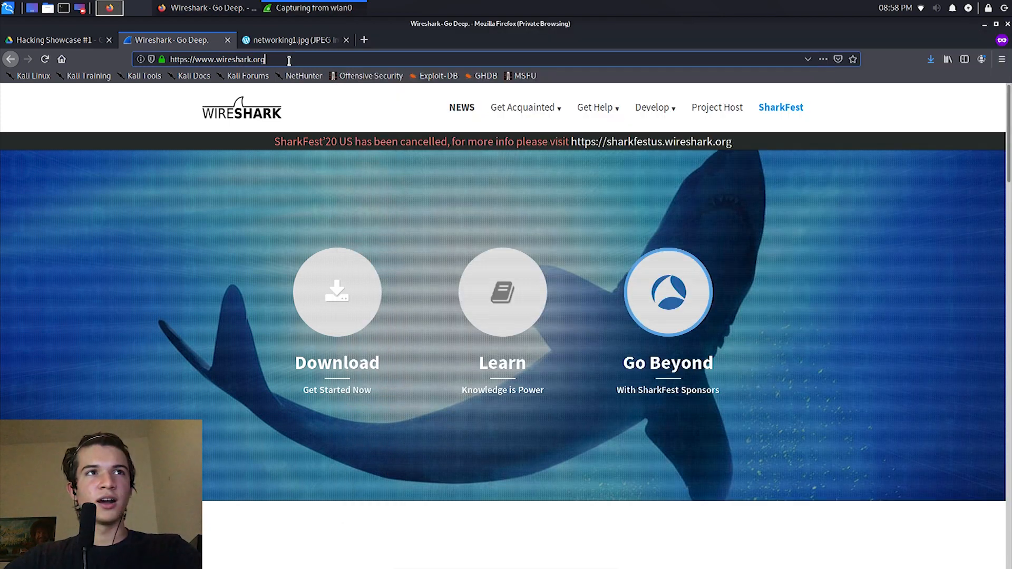
{"action": "left_click", "coordinate": [289, 60]}
{"action": "key", "text": "ctrl+t"}
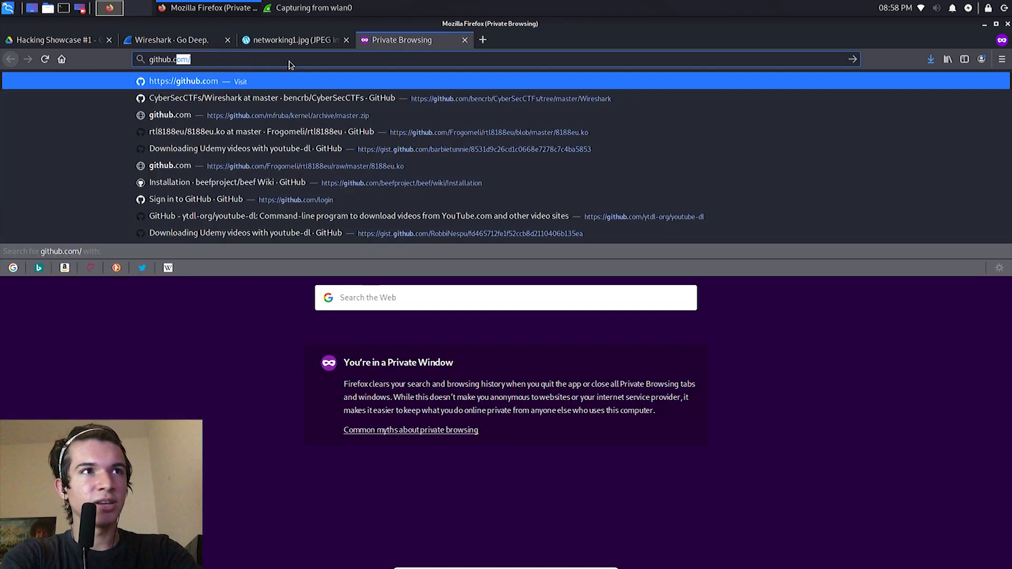
{"action": "key", "text": "Return"}
{"action": "key", "text": "ctrl+t"}
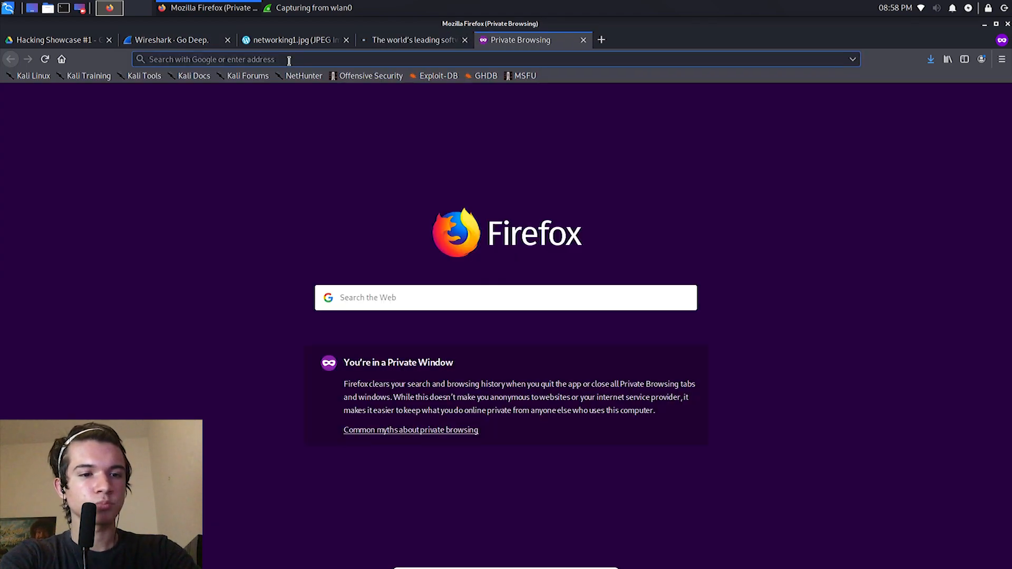
{"action": "type", "text": "bcps.org"}
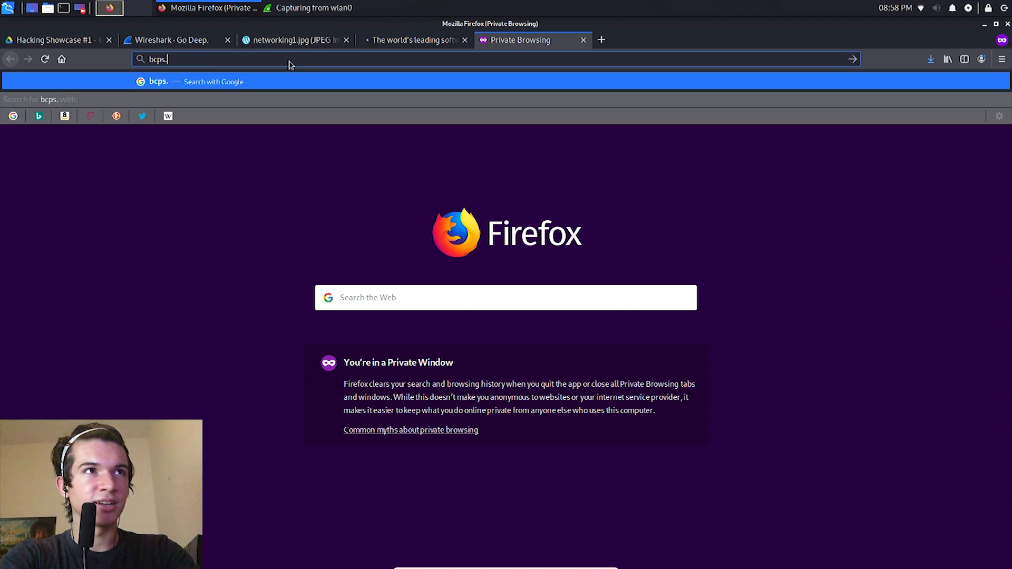
{"action": "key", "text": "Return"}
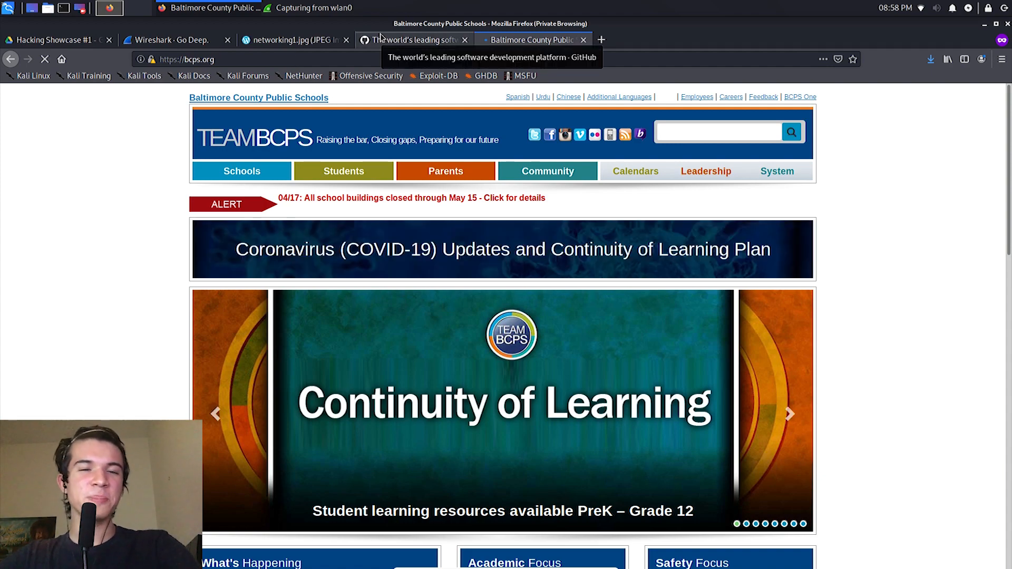
Step: Switch back to Wireshark, stop the wlan0 capture and enlarge the packet list area
{"action": "key", "text": "alt+Tab"}
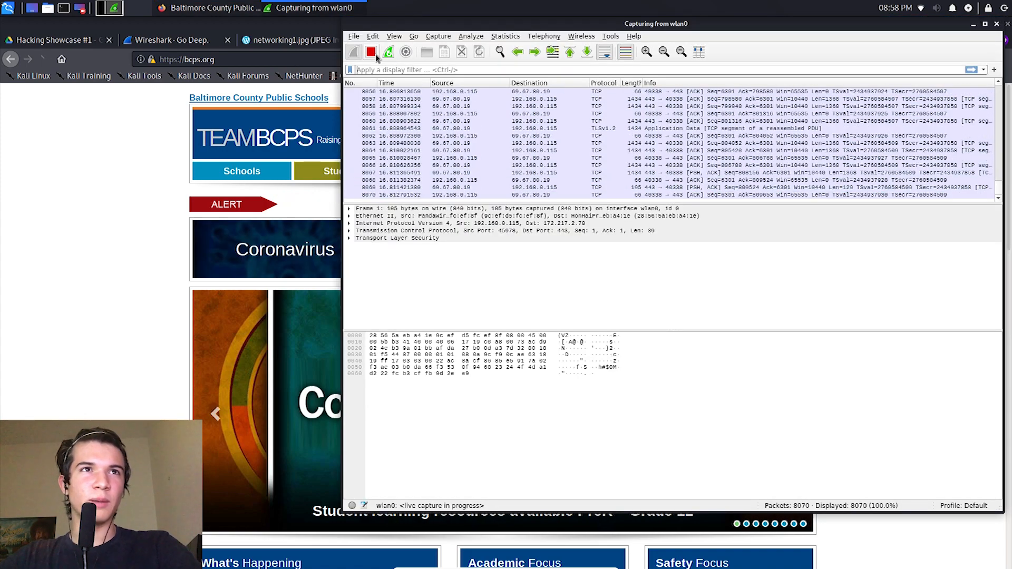
{"action": "left_click", "coordinate": [371, 52]}
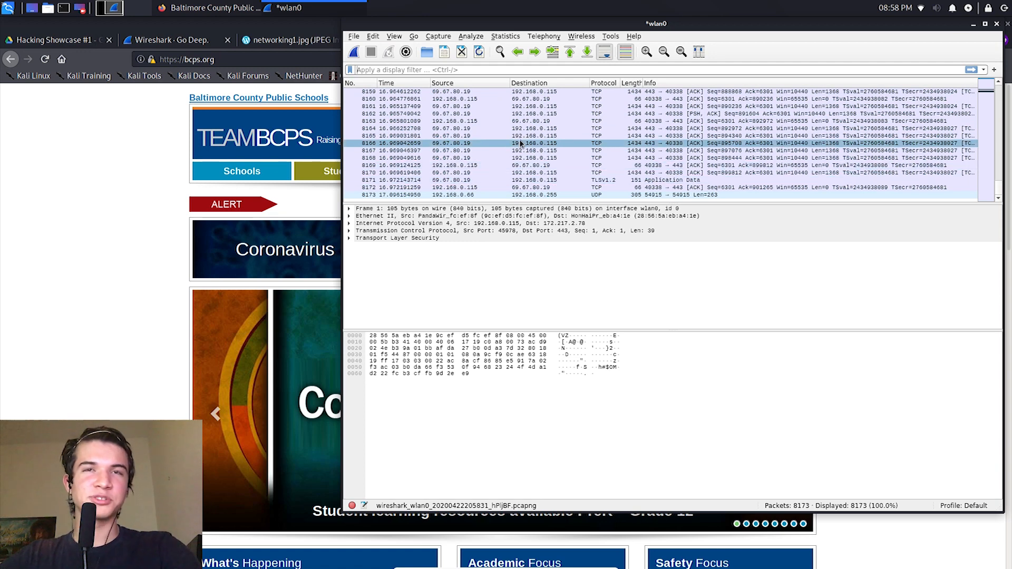
{"action": "scroll", "coordinate": [525, 148], "scroll_direction": "up", "scroll_amount": 6}
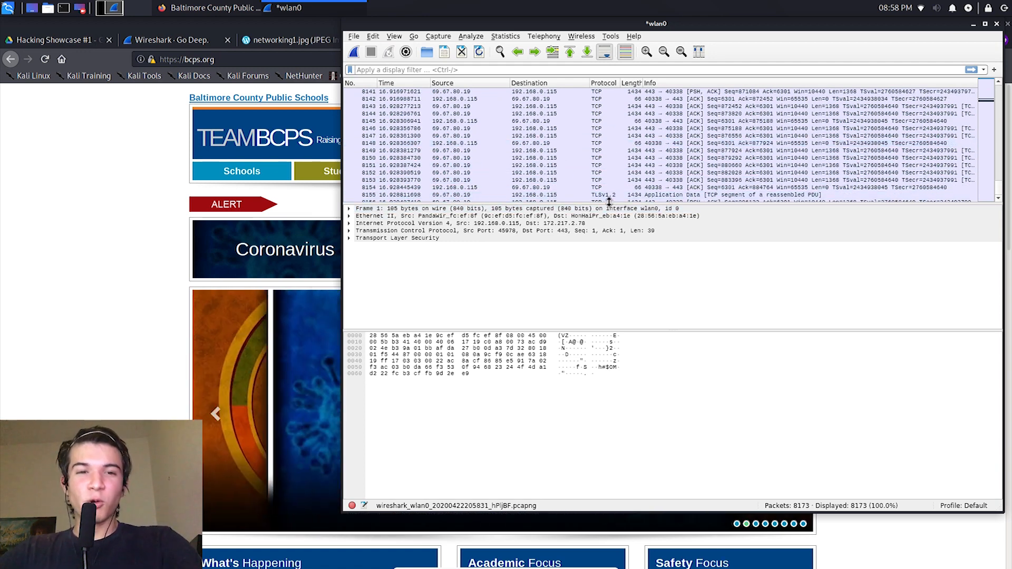
{"action": "left_click_drag", "start_coordinate": [608, 202], "coordinate": [630, 397]}
Step: Review the captured packets from the end of the list back to the first packet
{"action": "left_click", "coordinate": [603, 247]}
{"action": "scroll", "coordinate": [602, 242], "scroll_direction": "up", "scroll_amount": 20}
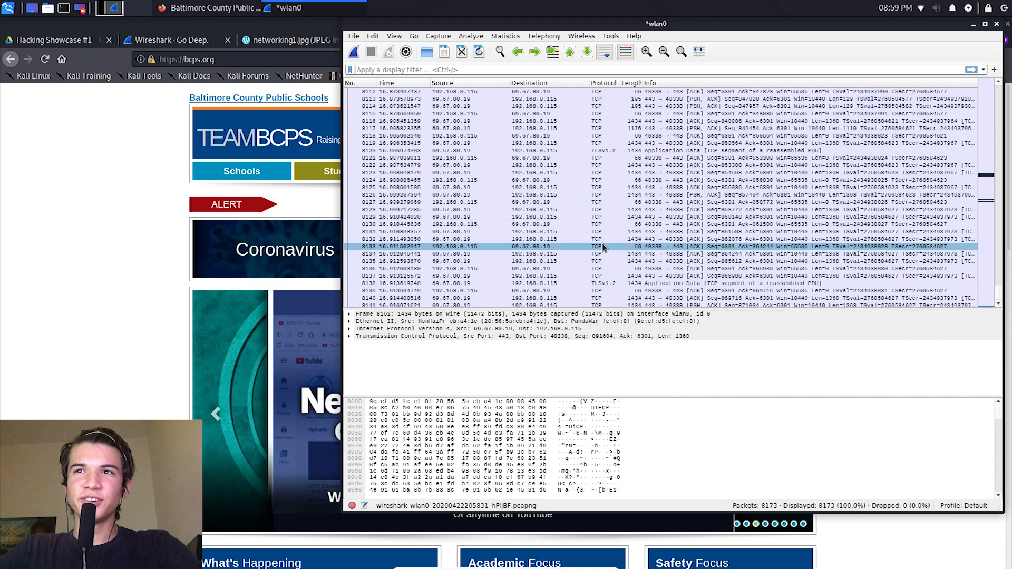
{"action": "left_click_drag", "start_coordinate": [993, 269], "coordinate": [975, 122]}
{"action": "scroll", "coordinate": [707, 197], "scroll_direction": "up", "scroll_amount": 4}
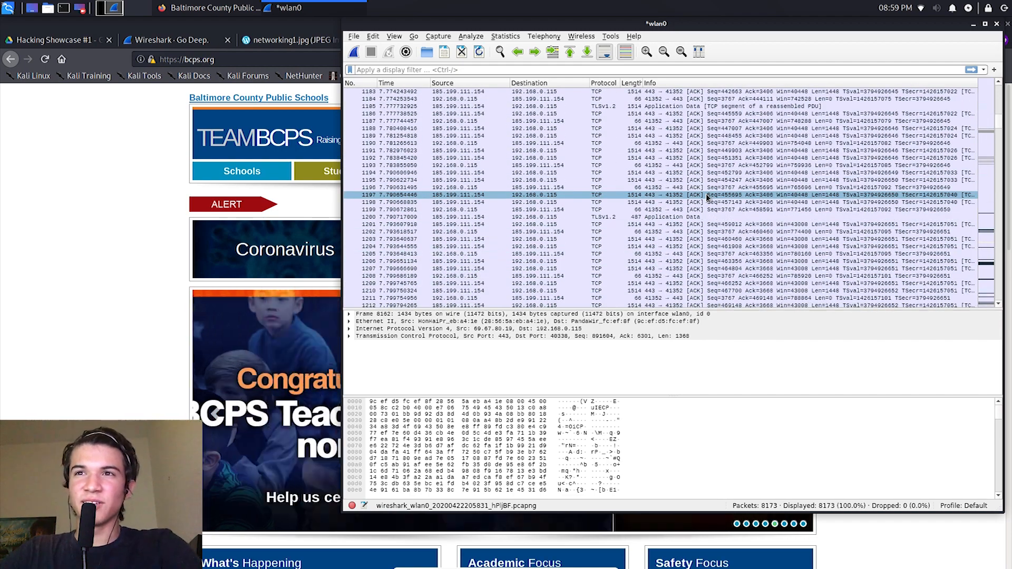
{"action": "scroll", "coordinate": [707, 198], "scroll_direction": "up", "scroll_amount": 6}
{"action": "left_click_drag", "start_coordinate": [1001, 123], "coordinate": [998, 100]}
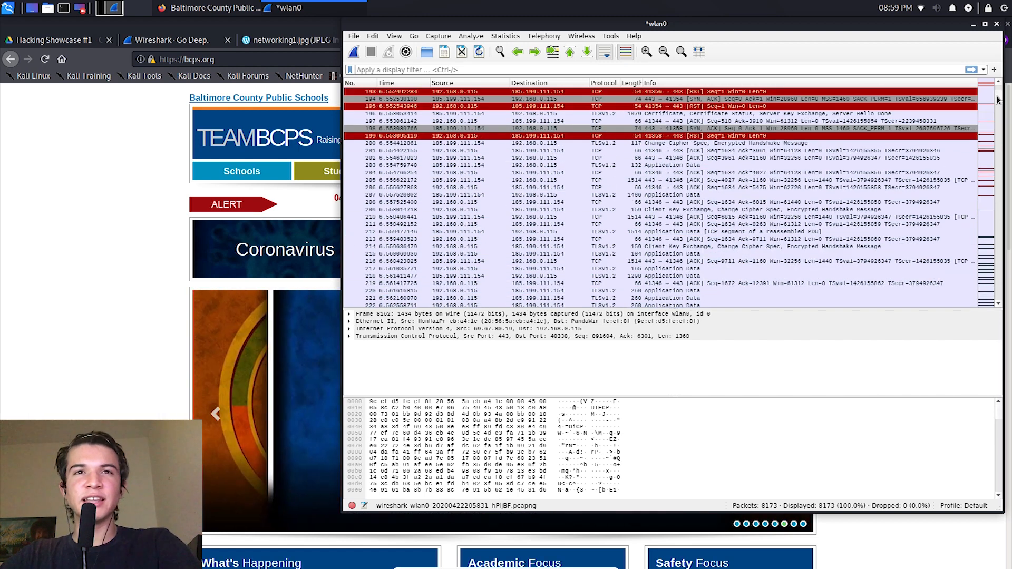
{"action": "left_click_drag", "start_coordinate": [997, 94], "coordinate": [997, 94]}
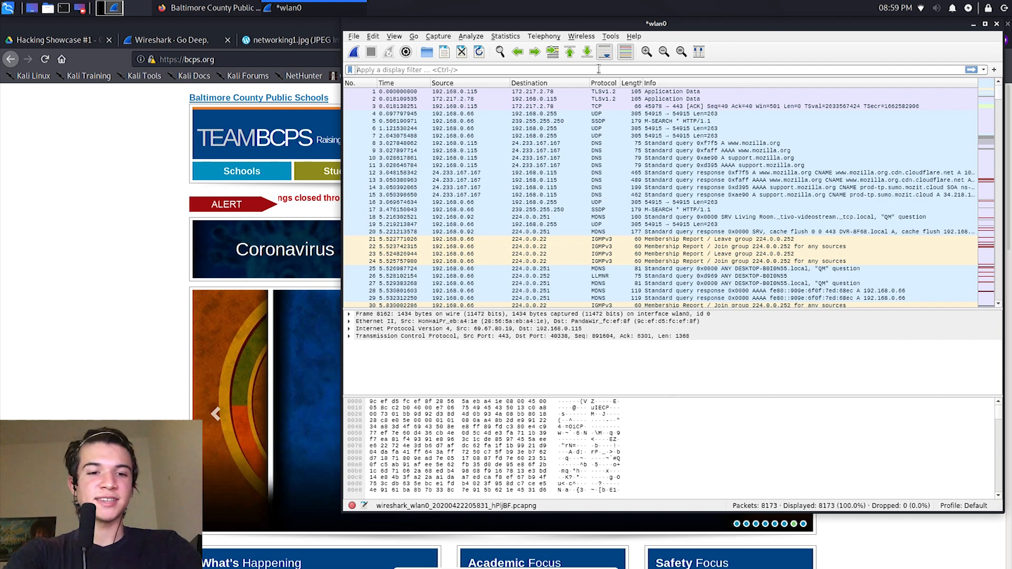
{"action": "type", "text": "DNS"}
{"action": "key", "text": "BackSpace"}
{"action": "key", "text": "BackSpace"}
{"action": "key", "text": "BackSpace"}
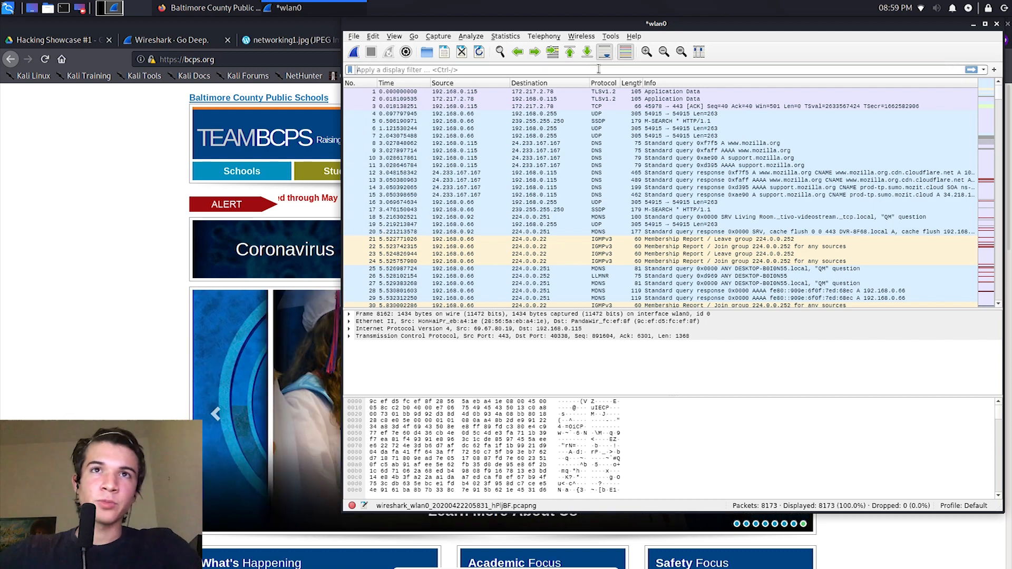
Step: Sort the captured packets by protocol, look through the TCP entries and return to the bcps.org page in Firefox
{"action": "left_click", "coordinate": [604, 85]}
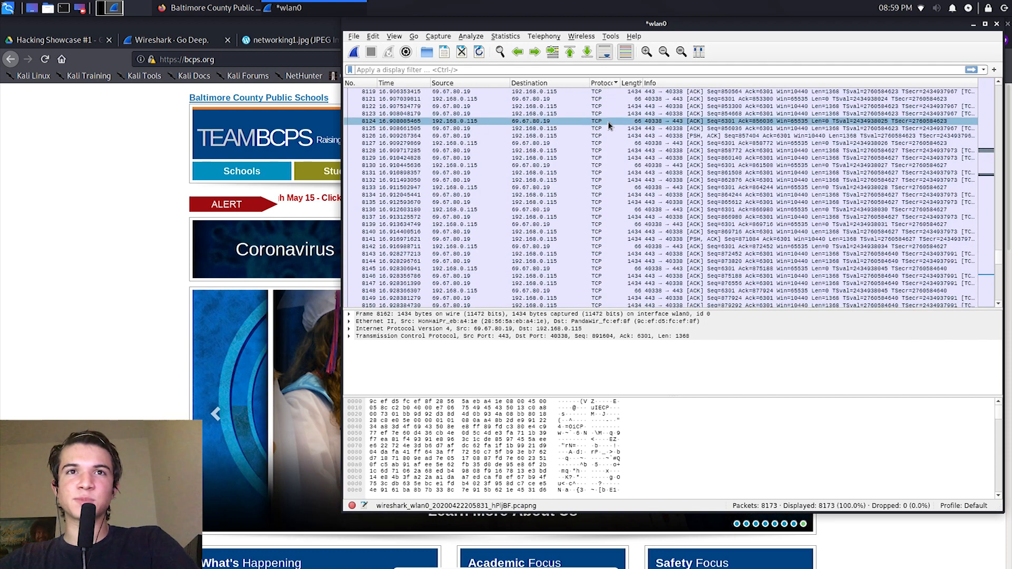
{"action": "left_click_drag", "start_coordinate": [998, 262], "coordinate": [992, 187]}
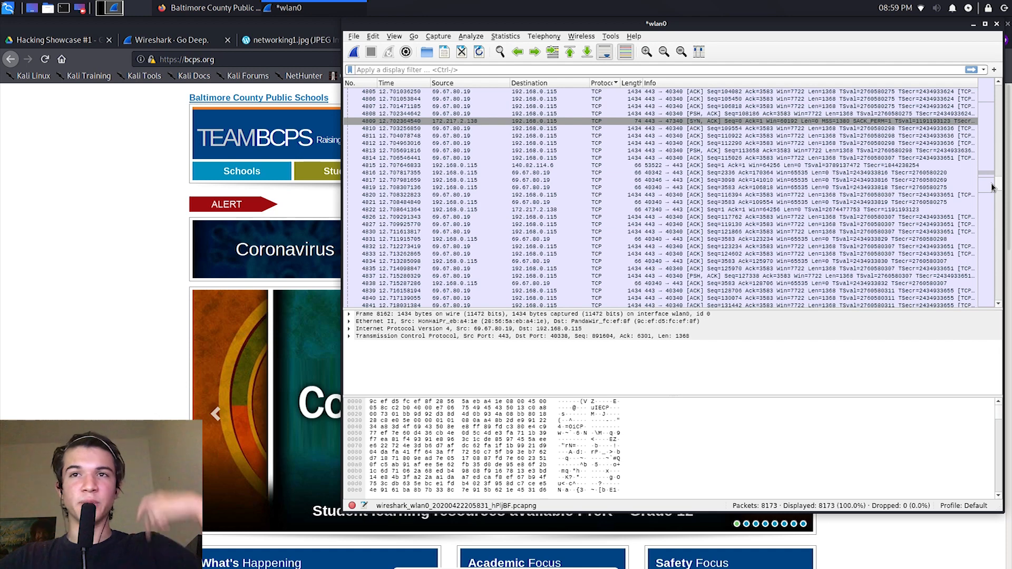
{"action": "left_click", "coordinate": [272, 63]}
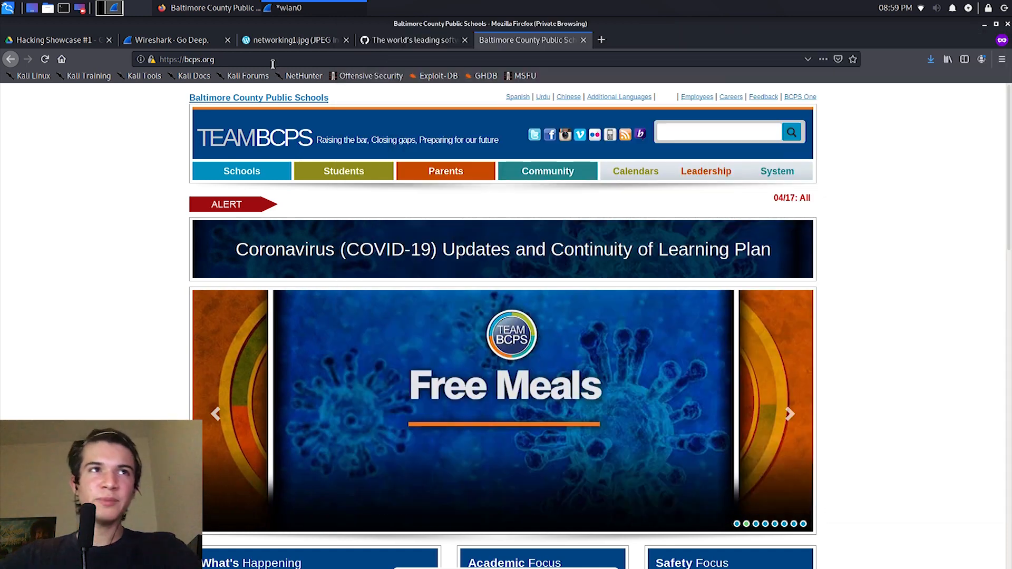
Step: Search the web for "github ip address", view the help page about GitHub's IP addresses and close that tab
{"action": "key", "text": "ctrl+a"}
{"action": "type", "text": "gi"}
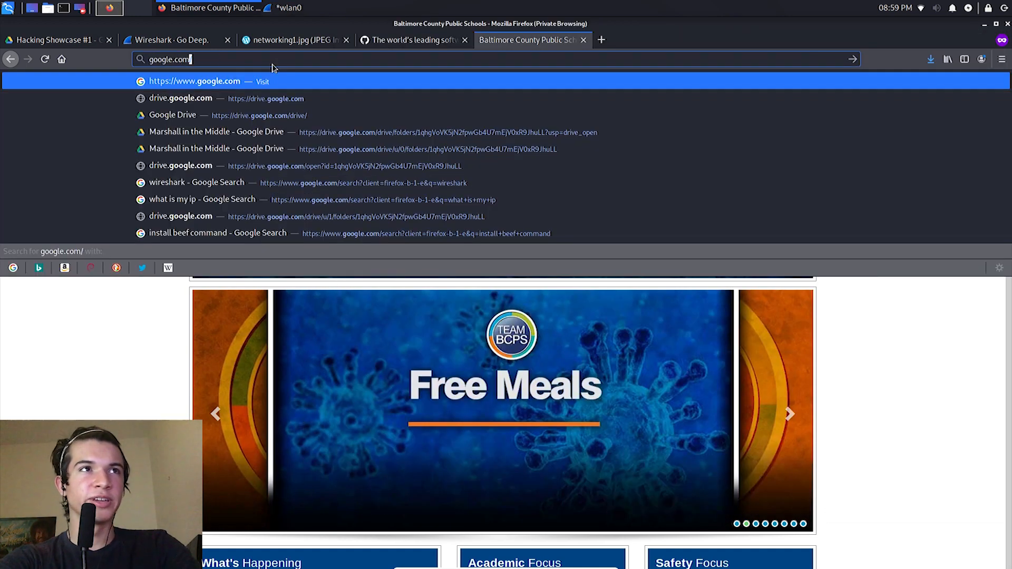
{"action": "type", "text": "thub.com/"}
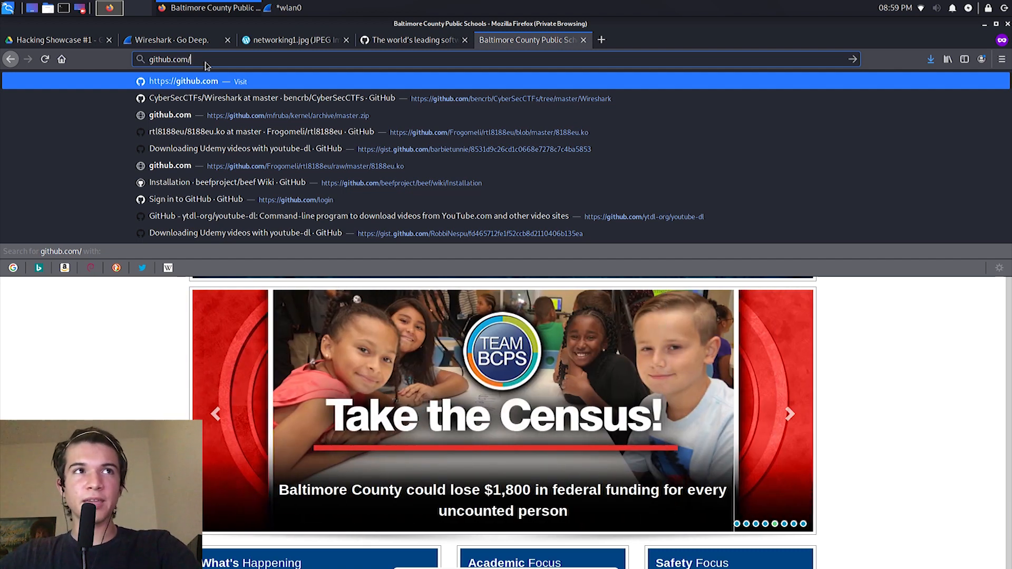
{"action": "key", "text": "BackSpace"}
{"action": "key", "text": "BackSpace"}
{"action": "key", "text": "BackSpace"}
{"action": "key", "text": "BackSpace"}
{"action": "key", "text": "BackSpace"}
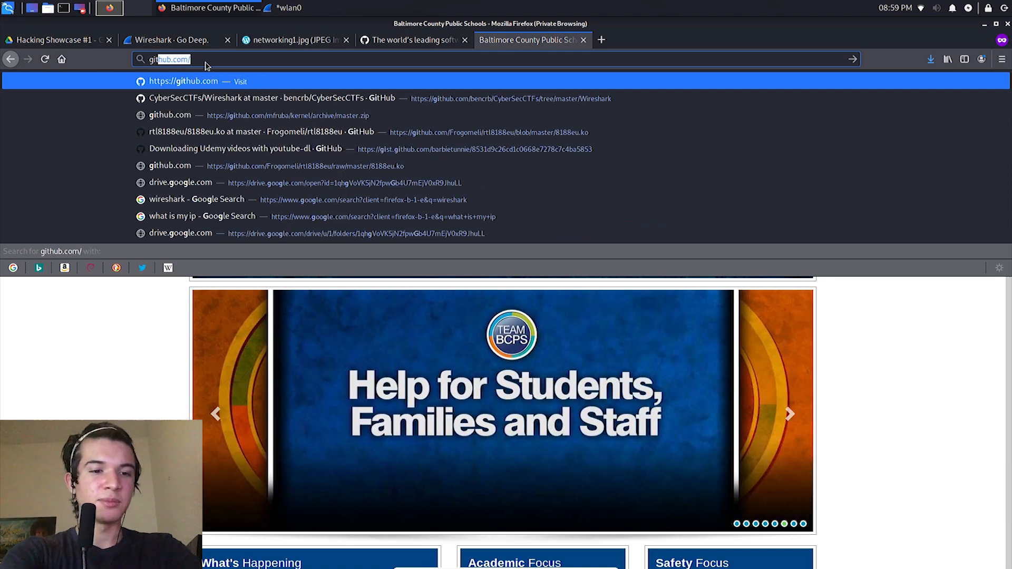
{"action": "type", "text": "ip address"}
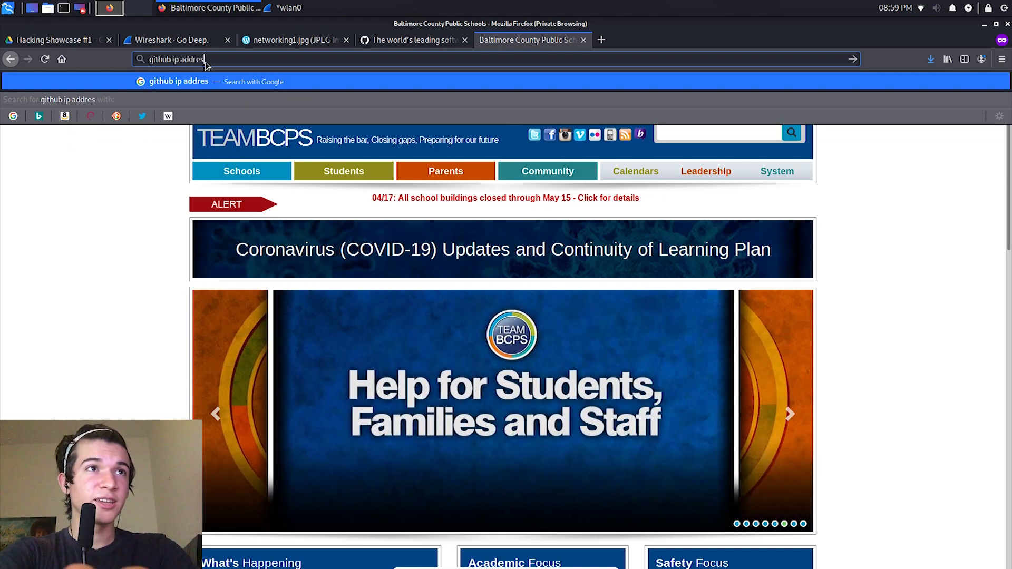
{"action": "key", "text": "Return"}
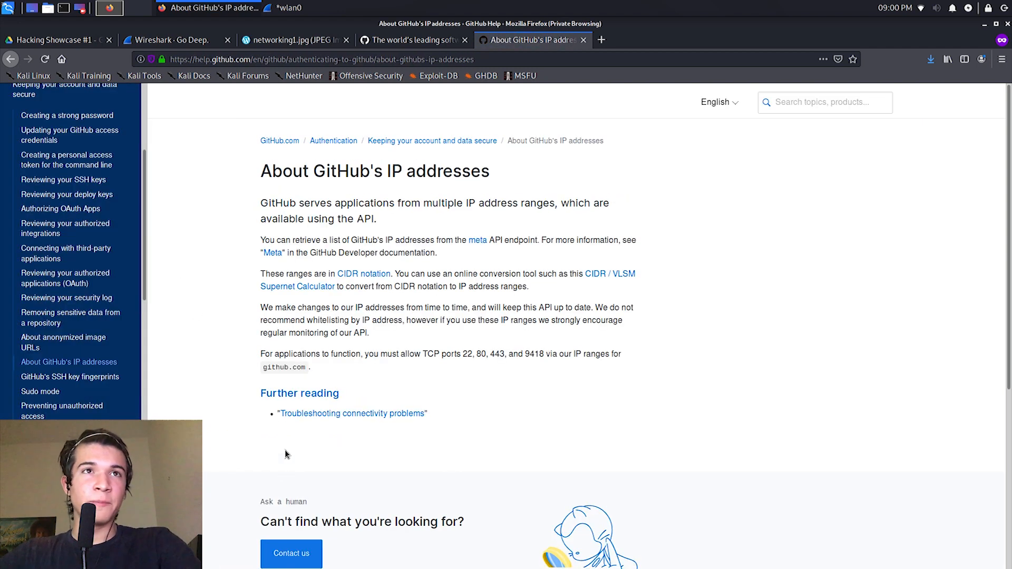
{"action": "key", "text": "ctrl+w"}
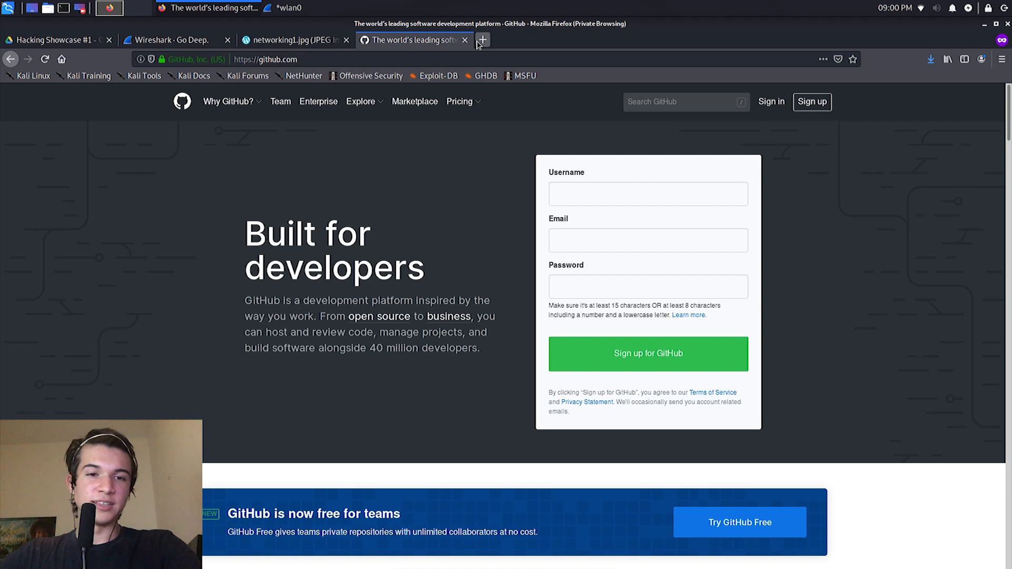
{"action": "left_click", "coordinate": [481, 40]}
{"action": "type", "text": "github.com/"}
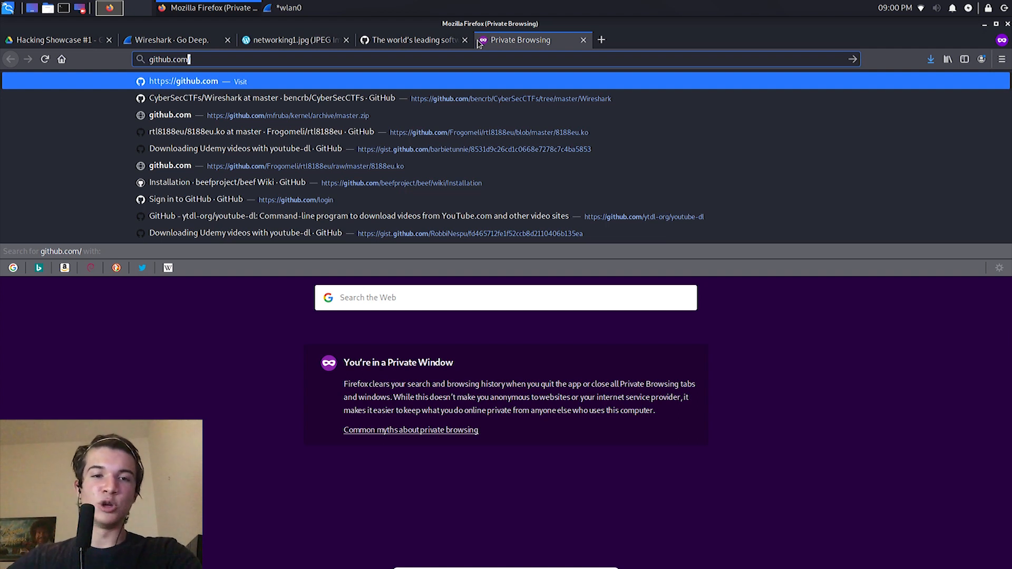
{"action": "key", "text": "ctrl+a"}
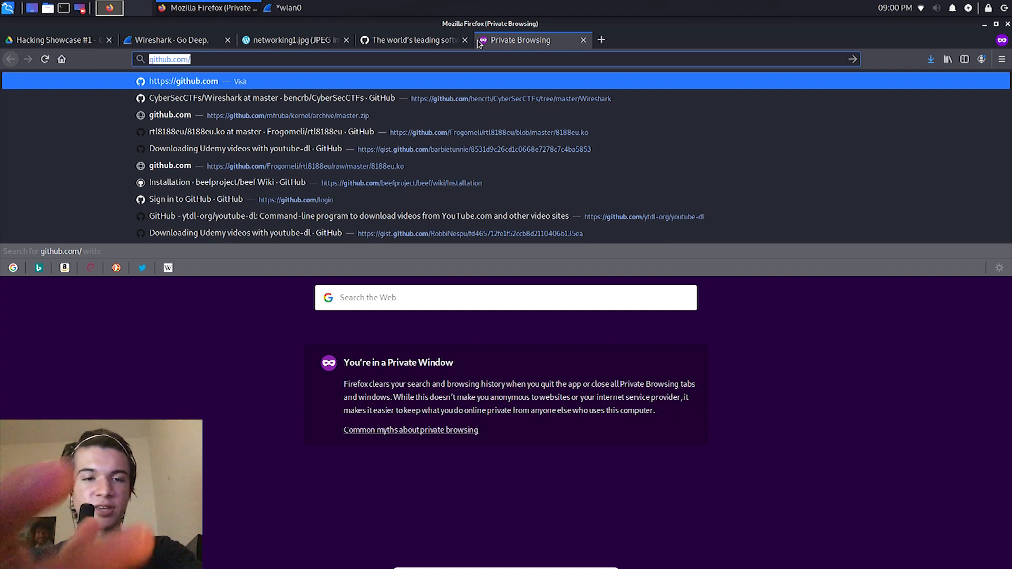
{"action": "type", "text": "1.1."}
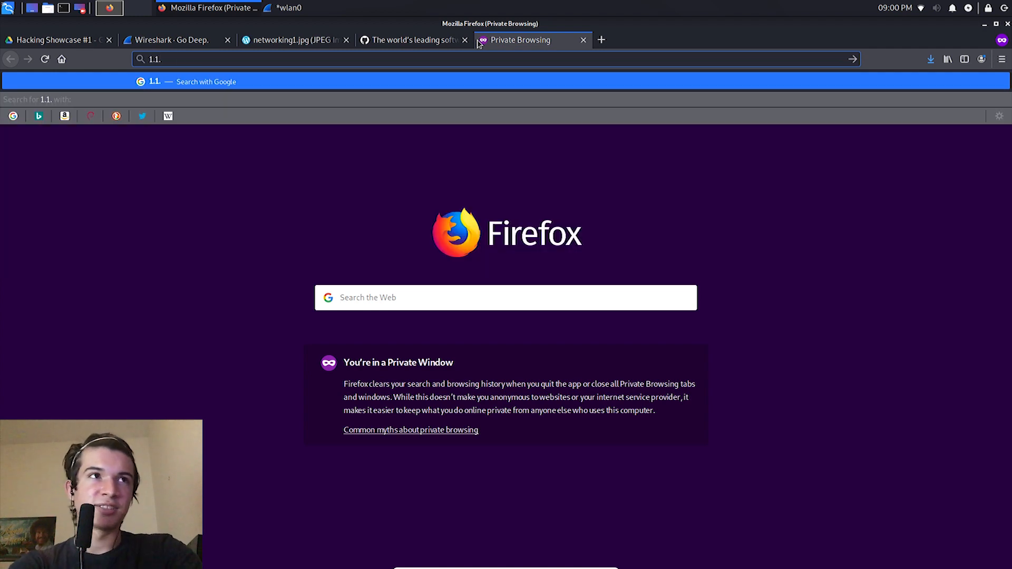
{"action": "type", "text": "1.1"}
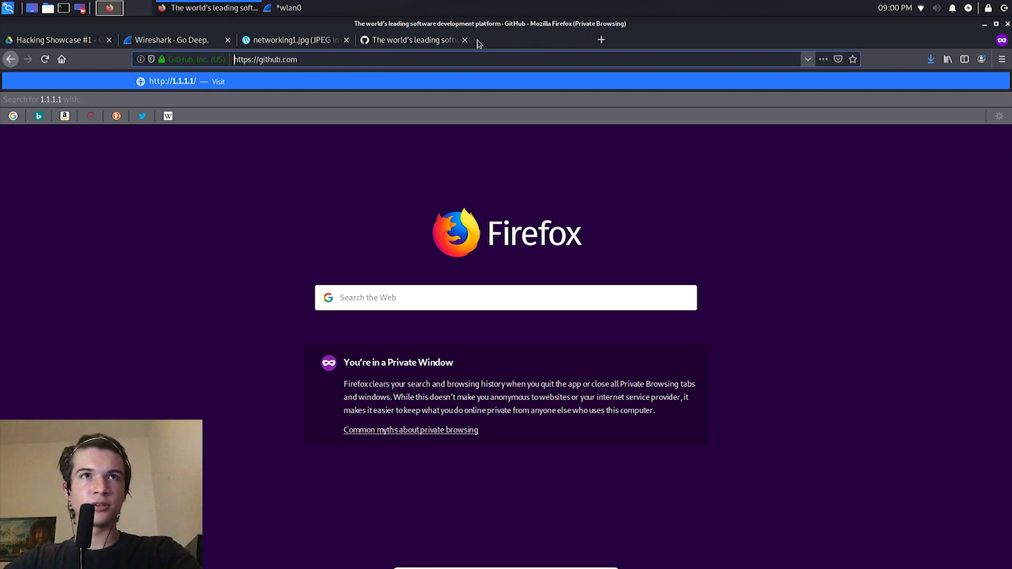
{"action": "key", "text": "ctrl+w"}
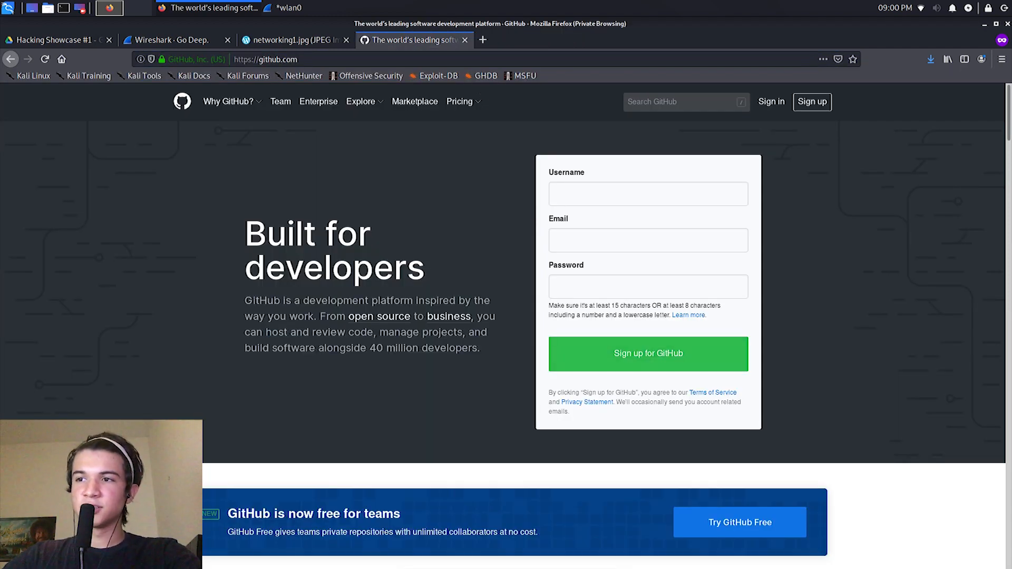
{"action": "key", "text": "alt+Tab"}
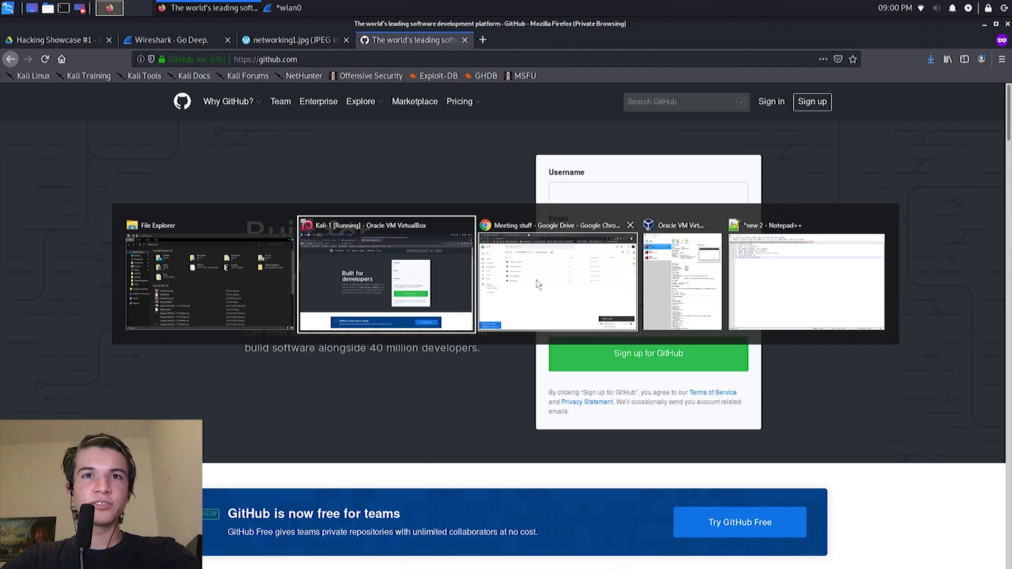
{"action": "key", "text": "Escape"}
{"action": "key", "text": "alt+Tab"}
{"action": "key", "text": "Escape"}
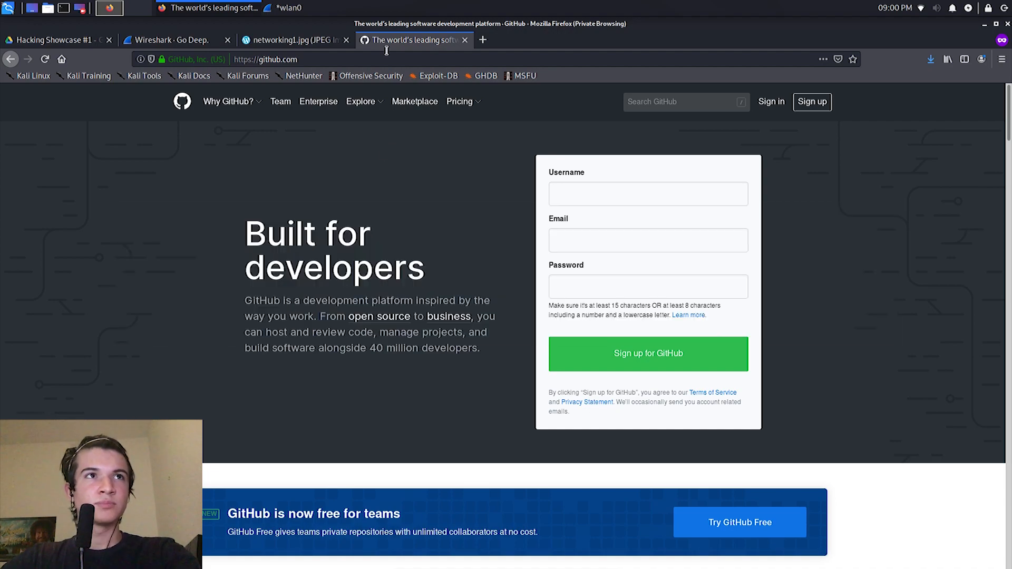
{"action": "left_click", "coordinate": [284, 8]}
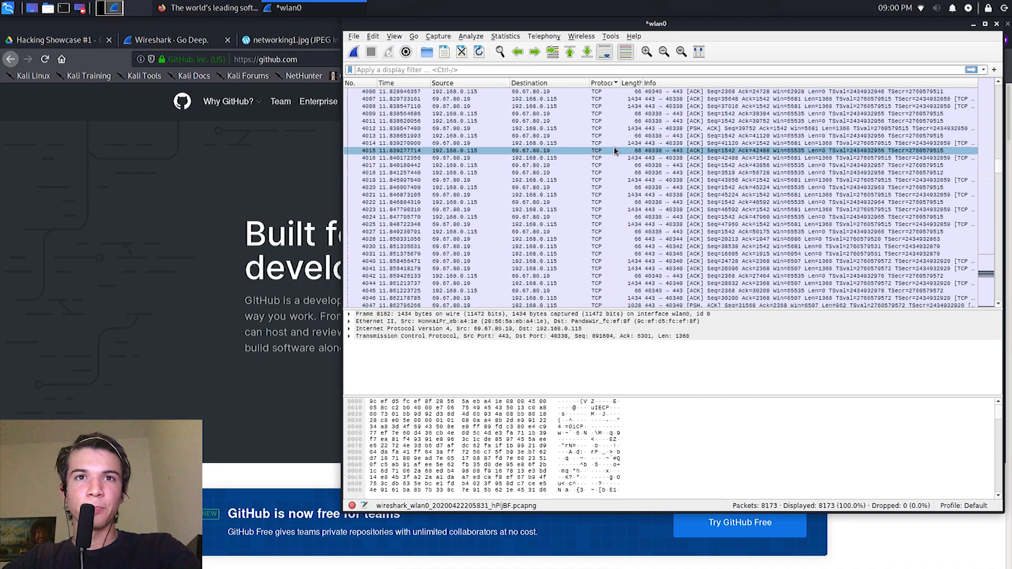
{"action": "scroll", "coordinate": [612, 144], "scroll_direction": "down", "scroll_amount": 20}
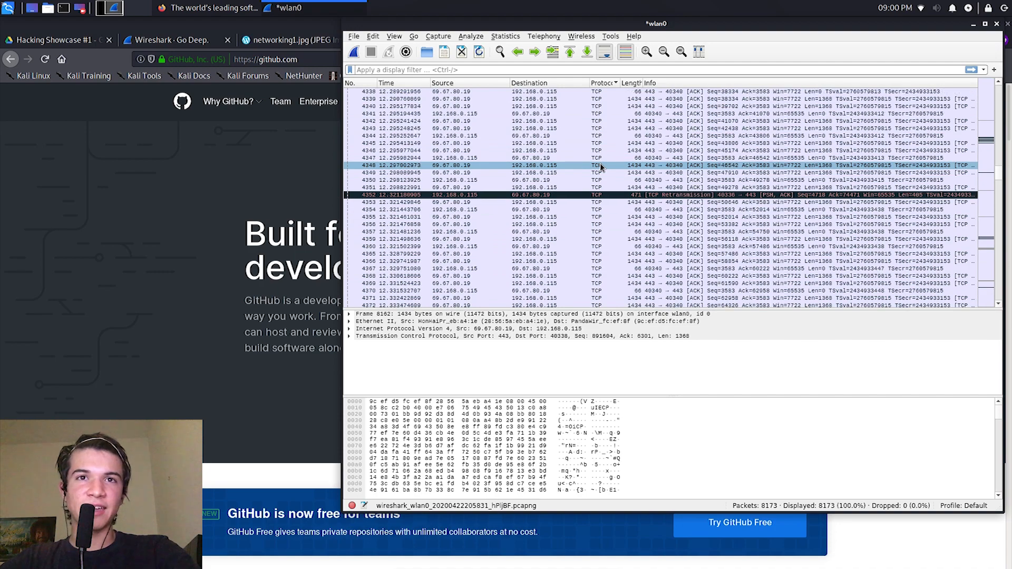
{"action": "left_click_drag", "start_coordinate": [1001, 180], "coordinate": [999, 95]}
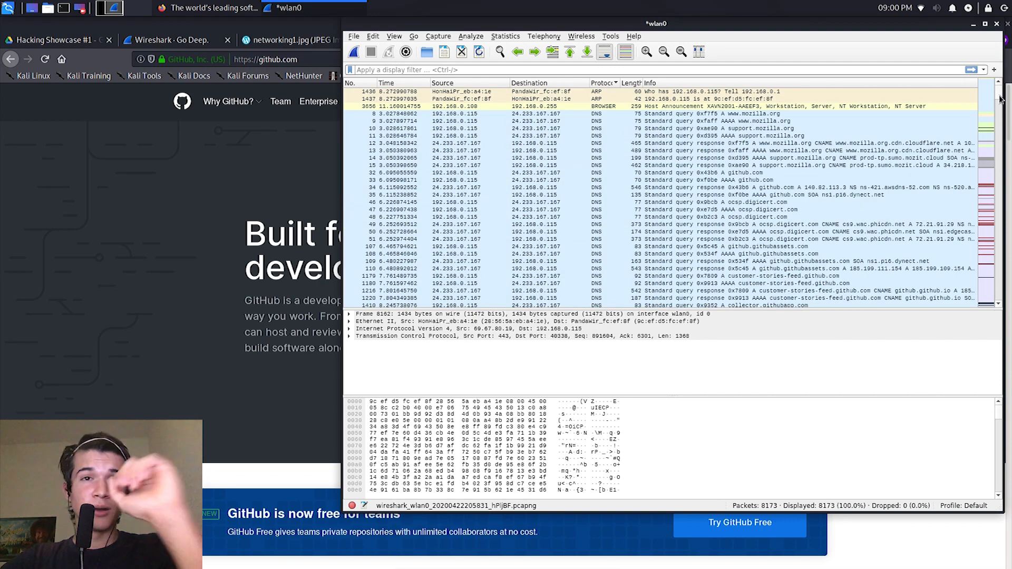
{"action": "left_click", "coordinate": [716, 145]}
{"action": "scroll", "coordinate": [713, 148], "scroll_direction": "down", "scroll_amount": 2}
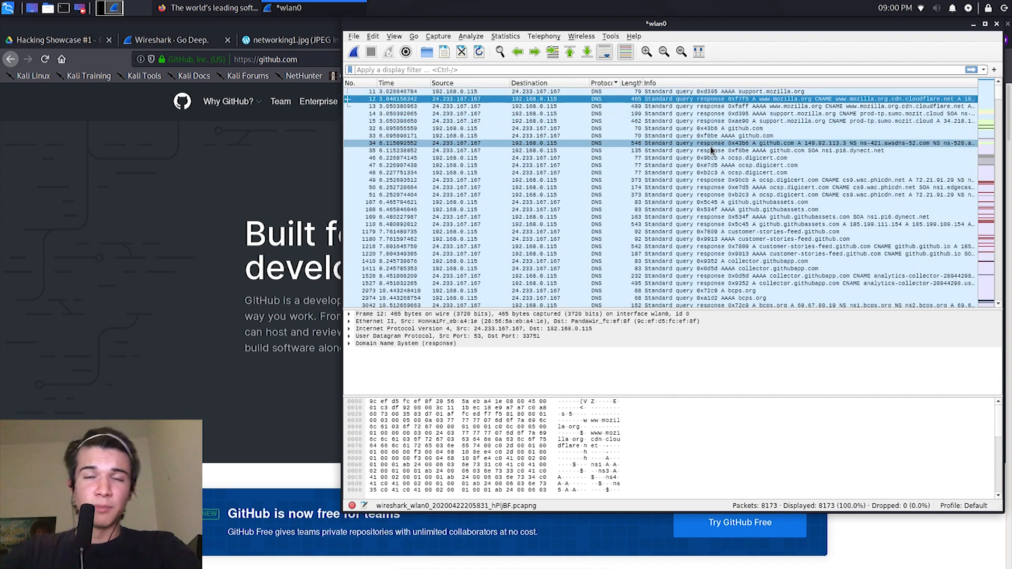
{"action": "scroll", "coordinate": [709, 153], "scroll_direction": "down", "scroll_amount": 15}
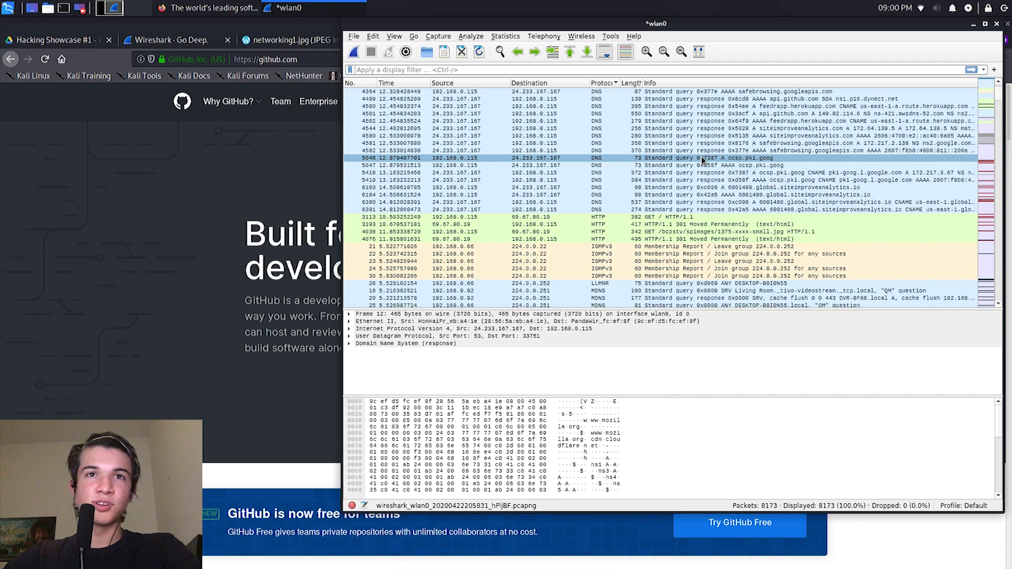
Step: Select DNS response packet 6381 and expand its Domain Name System and Queries details
{"action": "left_click", "coordinate": [633, 210]}
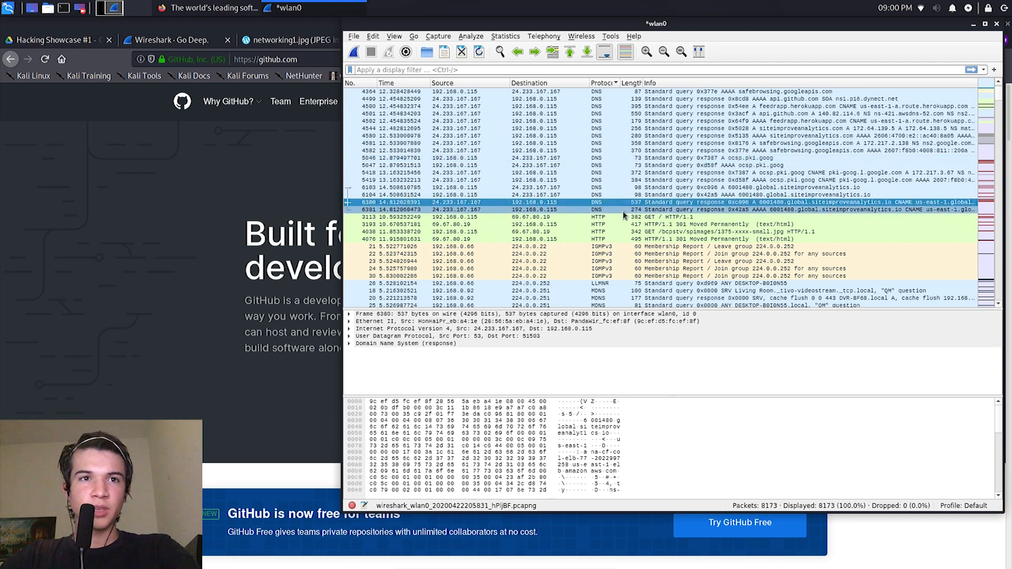
{"action": "left_click", "coordinate": [362, 336]}
{"action": "left_click", "coordinate": [361, 344]}
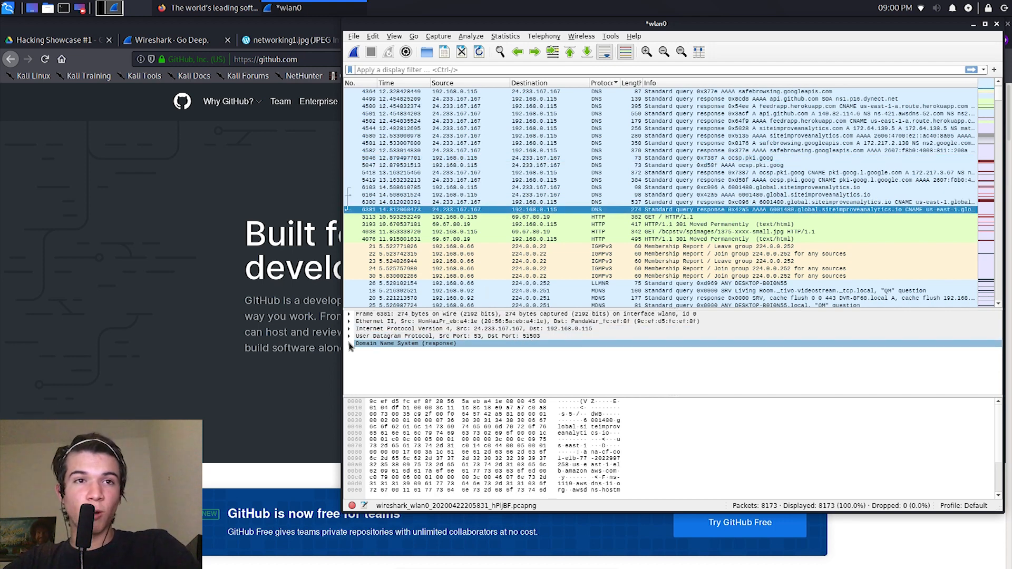
{"action": "left_click", "coordinate": [349, 344]}
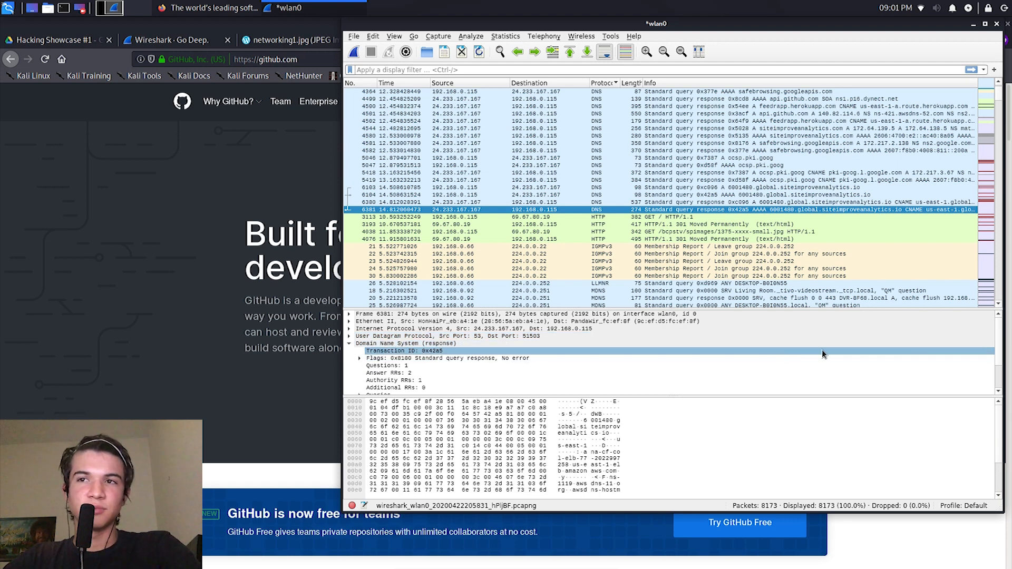
{"action": "scroll", "coordinate": [686, 353], "scroll_direction": "down", "scroll_amount": 2}
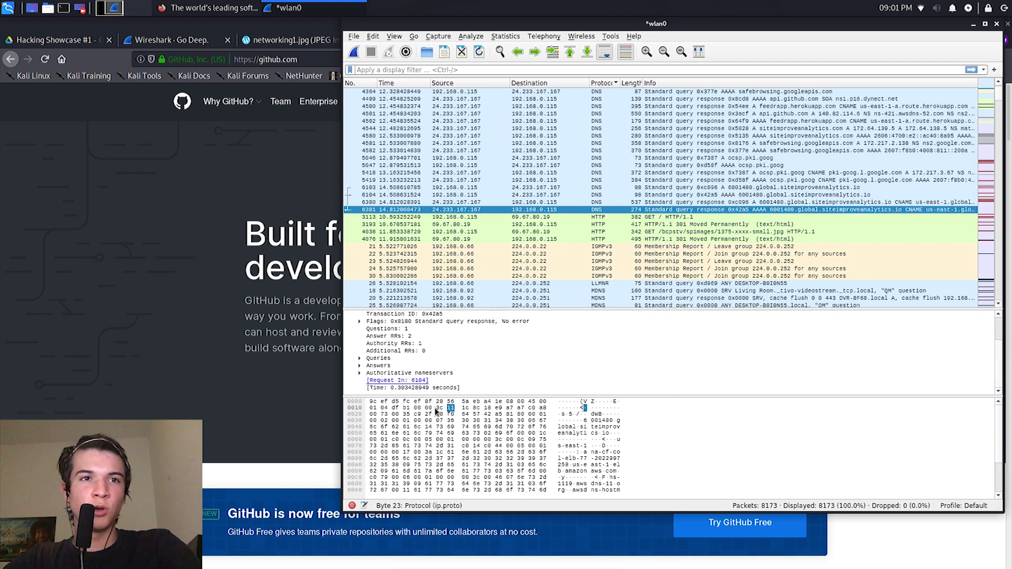
{"action": "left_click", "coordinate": [364, 359]}
{"action": "left_click", "coordinate": [359, 360]}
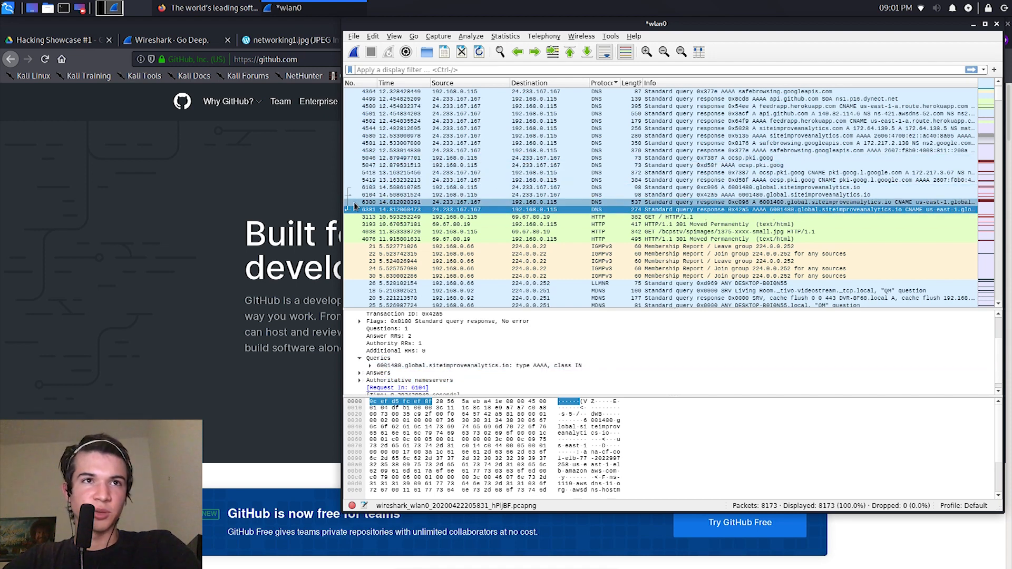
Step: Inspect the query details of other DNS packets, from response 6380 back up to the api.github.com response 4499
{"action": "left_click", "coordinate": [477, 203]}
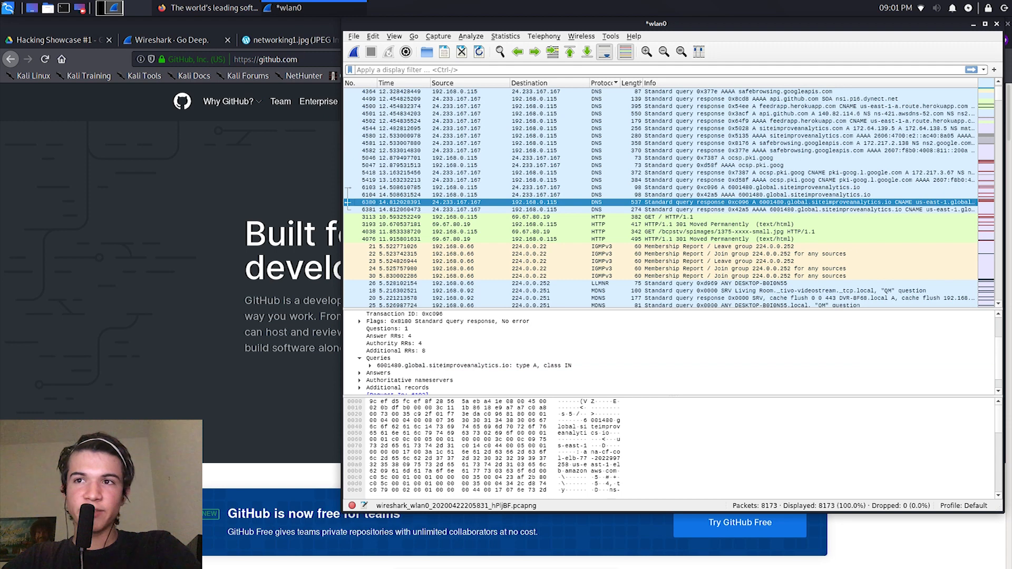
{"action": "scroll", "coordinate": [997, 354], "scroll_direction": "down", "scroll_amount": 1}
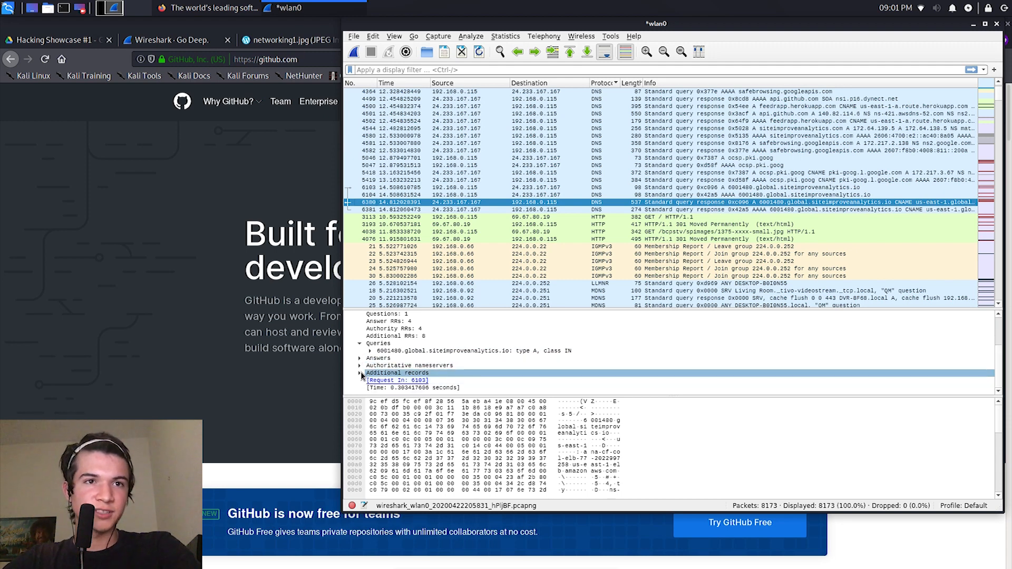
{"action": "left_click", "coordinate": [467, 166]}
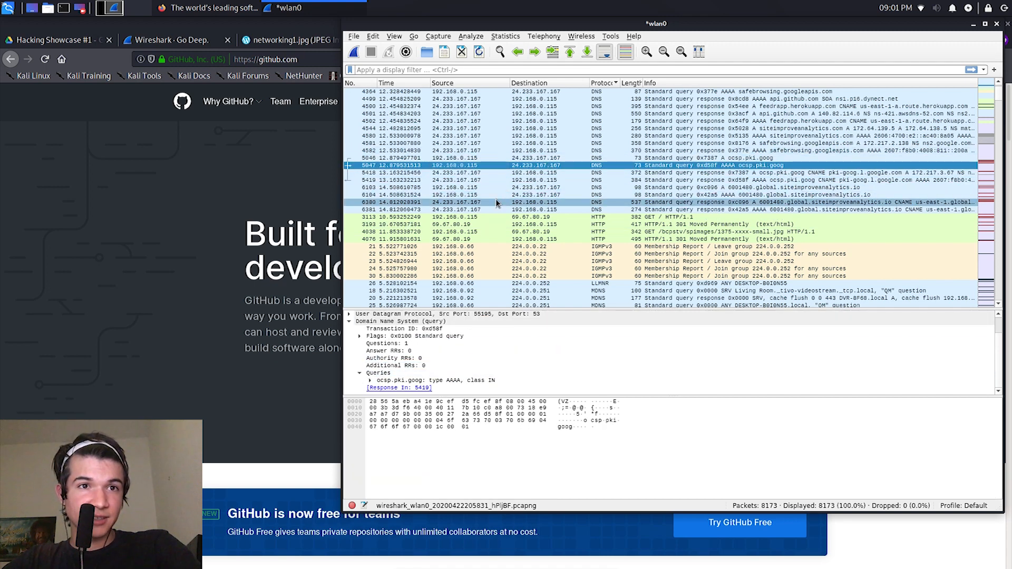
{"action": "left_click", "coordinate": [485, 188]}
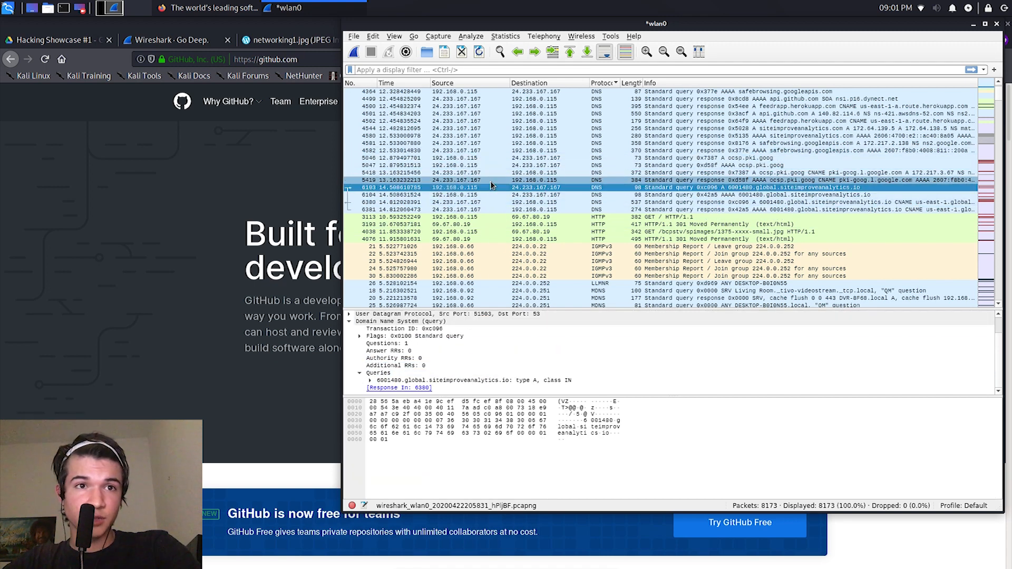
{"action": "key", "text": "Up"}
{"action": "key", "text": "Up"}
{"action": "key", "text": "Up"}
{"action": "key", "text": "Up"}
{"action": "key", "text": "Up"}
{"action": "key", "text": "Up"}
{"action": "key", "text": "Up"}
{"action": "key", "text": "Up"}
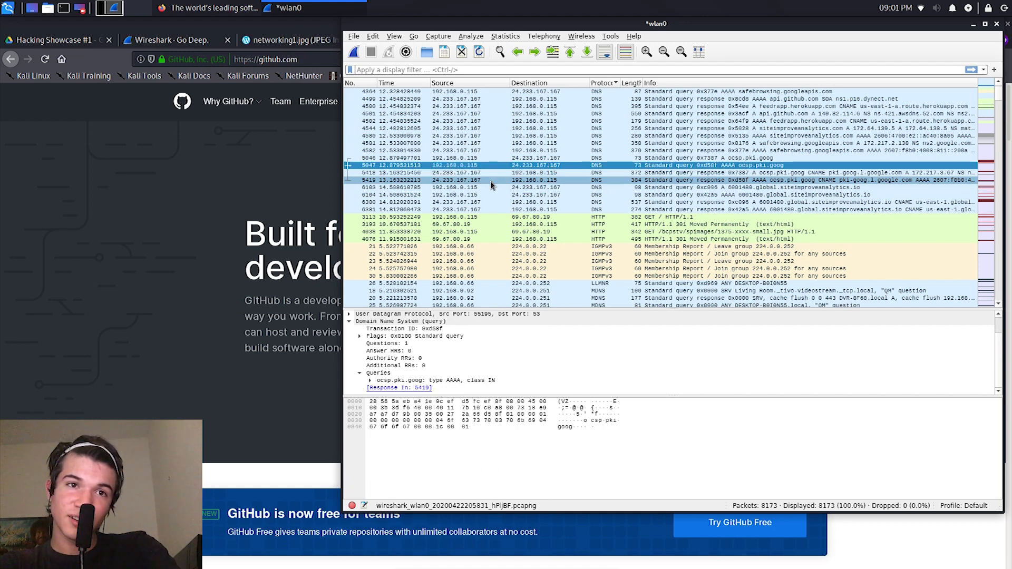
{"action": "key", "text": "Up"}
{"action": "key", "text": "Up"}
{"action": "key", "text": "Up"}
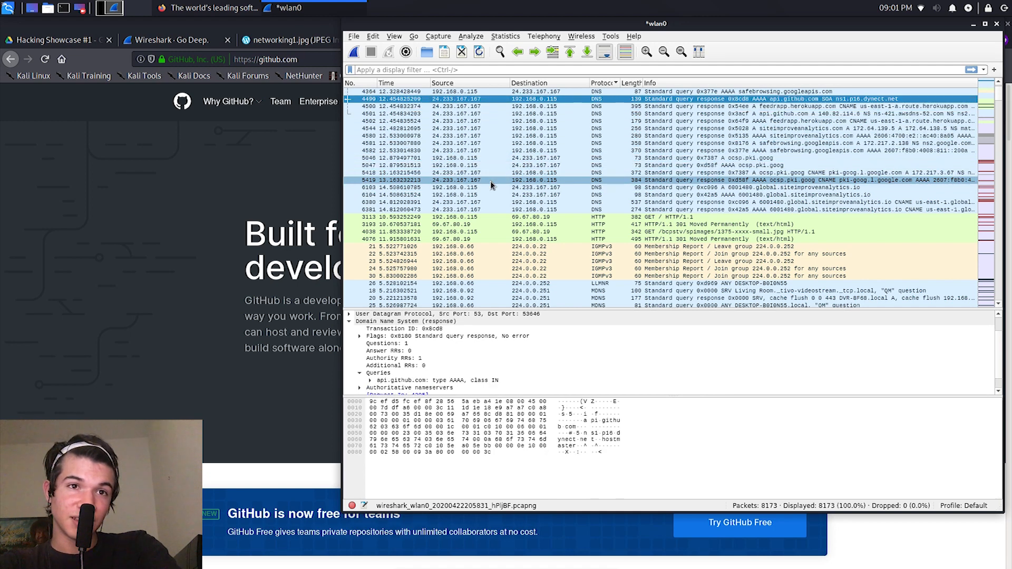
{"action": "key", "text": "Up"}
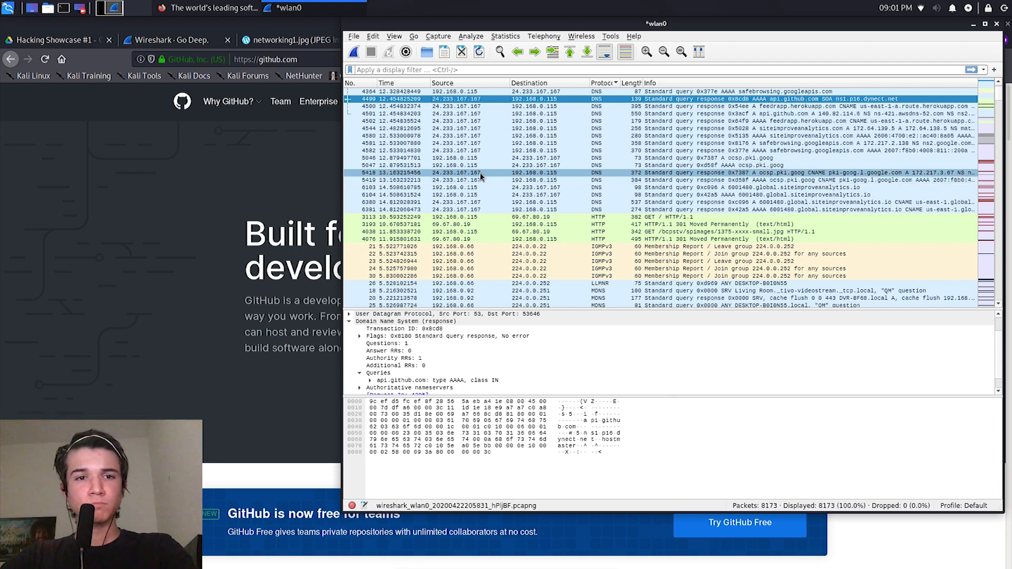
Step: Look through the remaining protocols in the packet list, from OCSP and SSDP to the UDP entries at the end
{"action": "scroll", "coordinate": [525, 233], "scroll_direction": "down", "scroll_amount": 10}
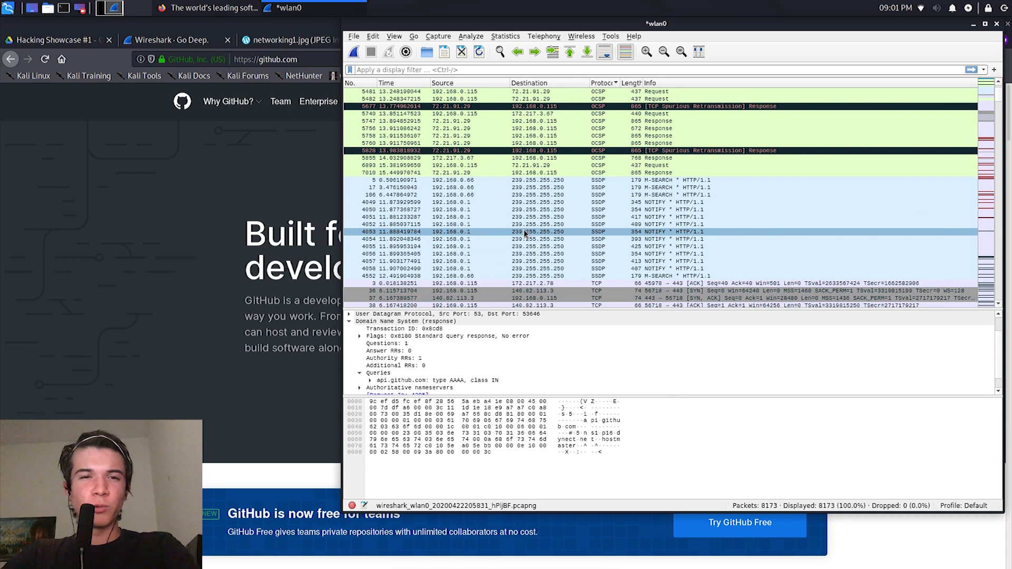
{"action": "scroll", "coordinate": [527, 208], "scroll_direction": "down", "scroll_amount": 2}
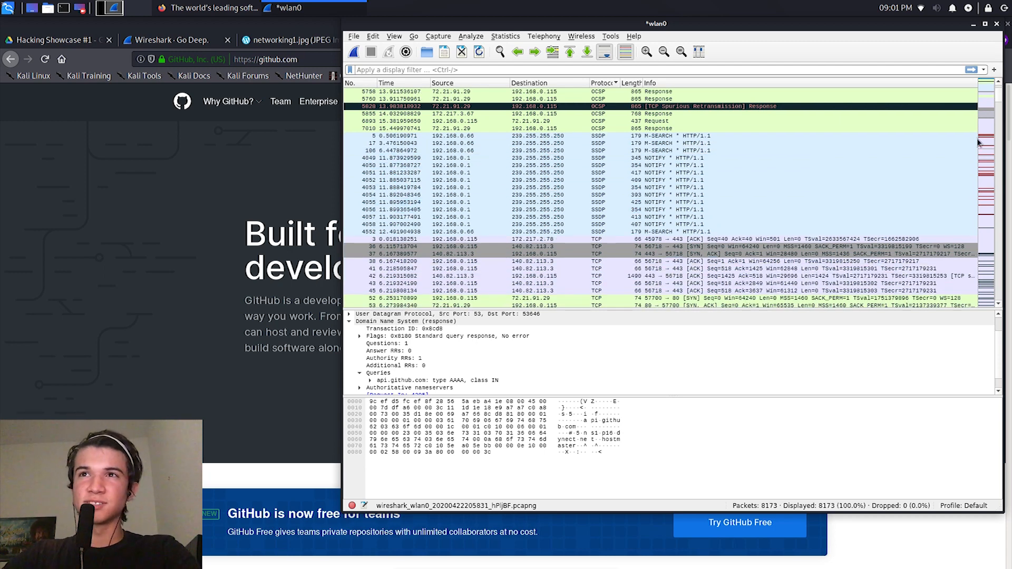
{"action": "left_click_drag", "start_coordinate": [1001, 100], "coordinate": [999, 304]}
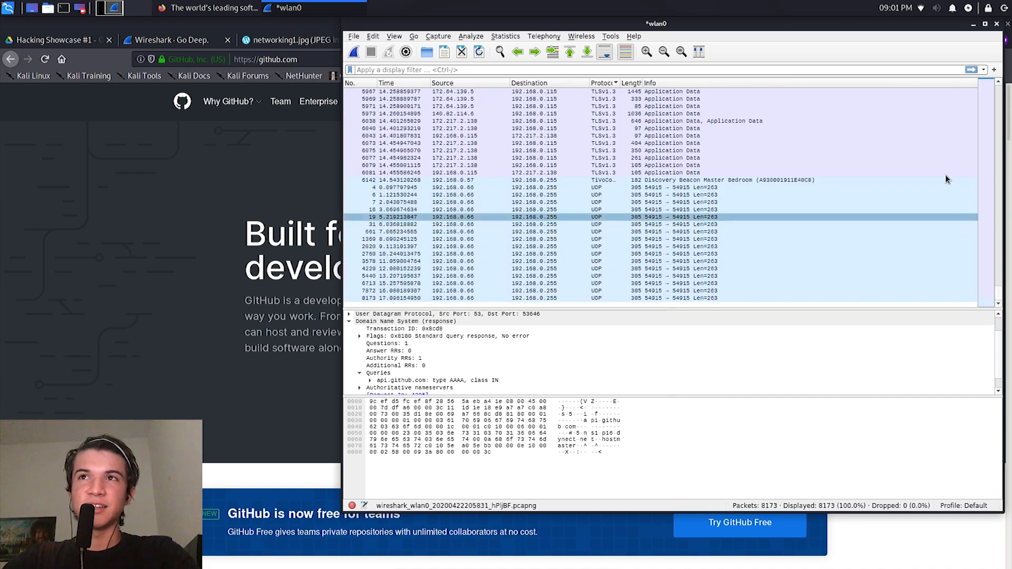
Step: Minimize the Wireshark capture and return to the Hacking Showcase #1 Google Drive folder in Firefox
{"action": "left_click", "coordinate": [974, 25]}
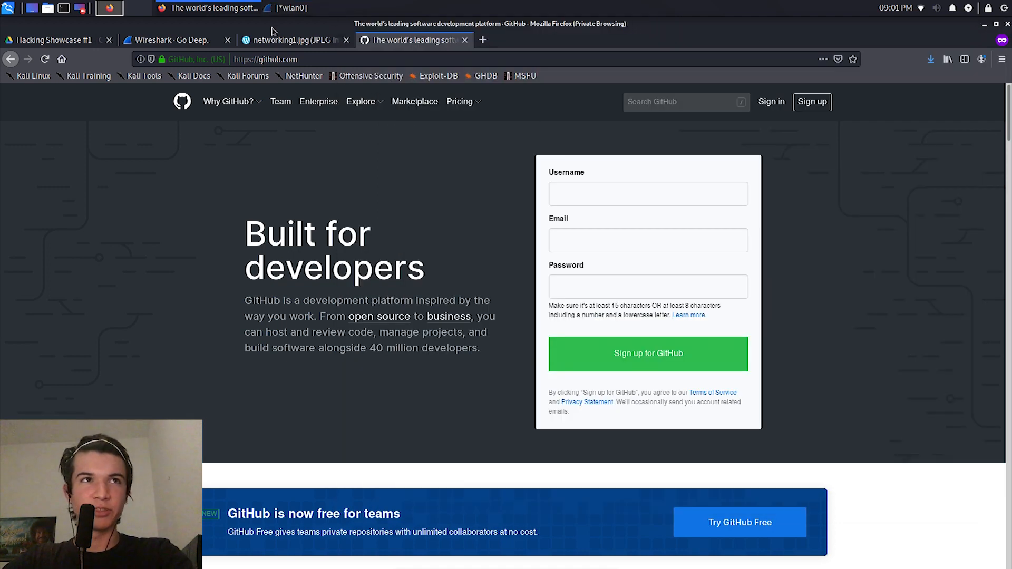
{"action": "left_click", "coordinate": [174, 40]}
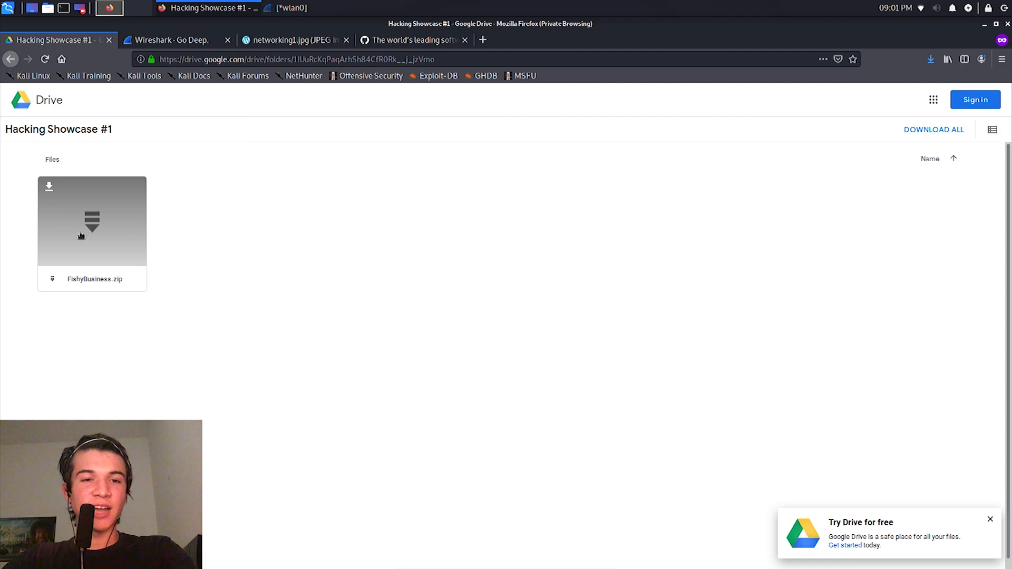
Step: Minimize the Firefox window to reach the desktop and open a new terminal
{"action": "left_click", "coordinate": [157, 39]}
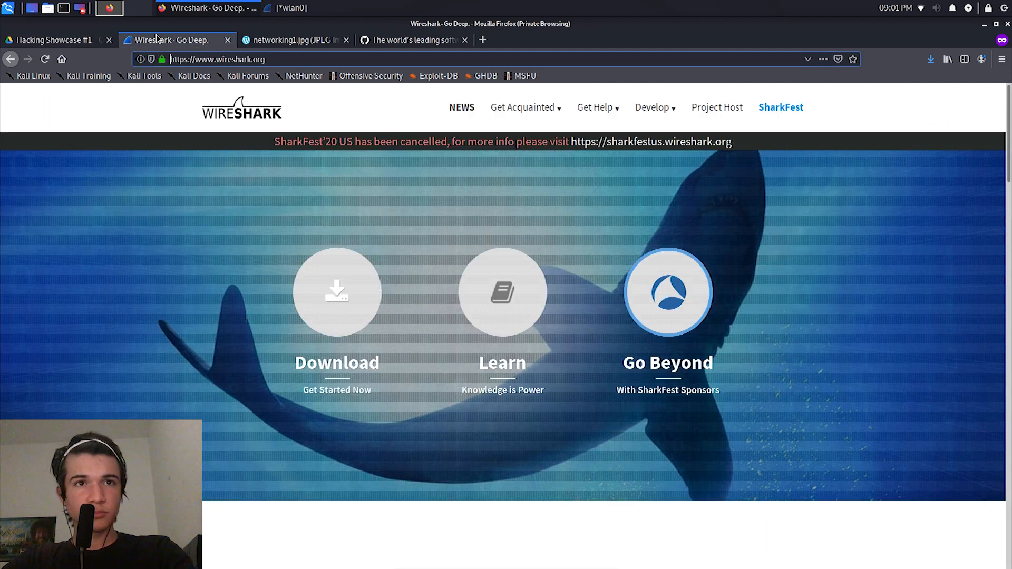
{"action": "left_click", "coordinate": [264, 40]}
{"action": "left_click", "coordinate": [984, 24]}
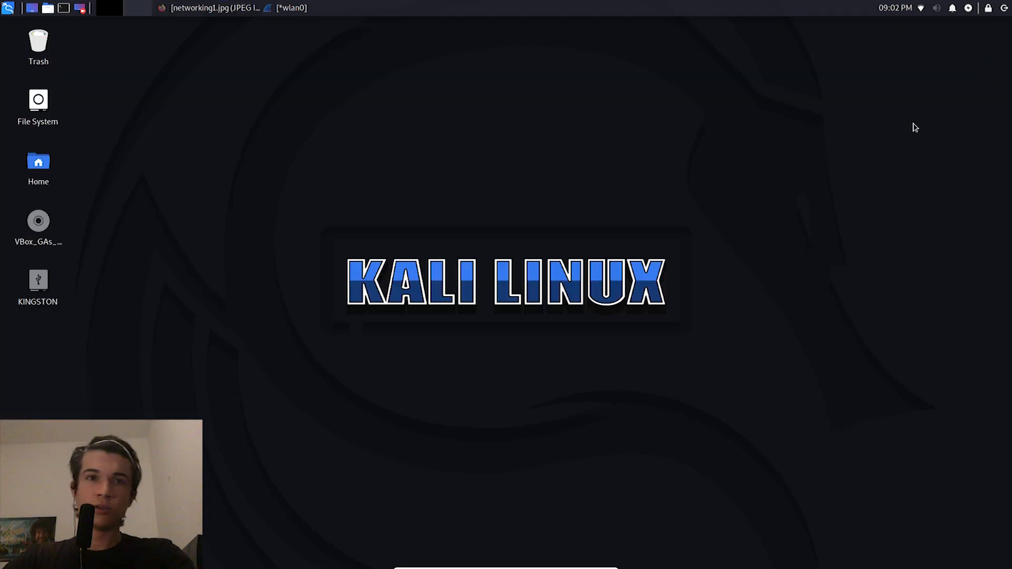
{"action": "key", "text": "ctrl+alt+t"}
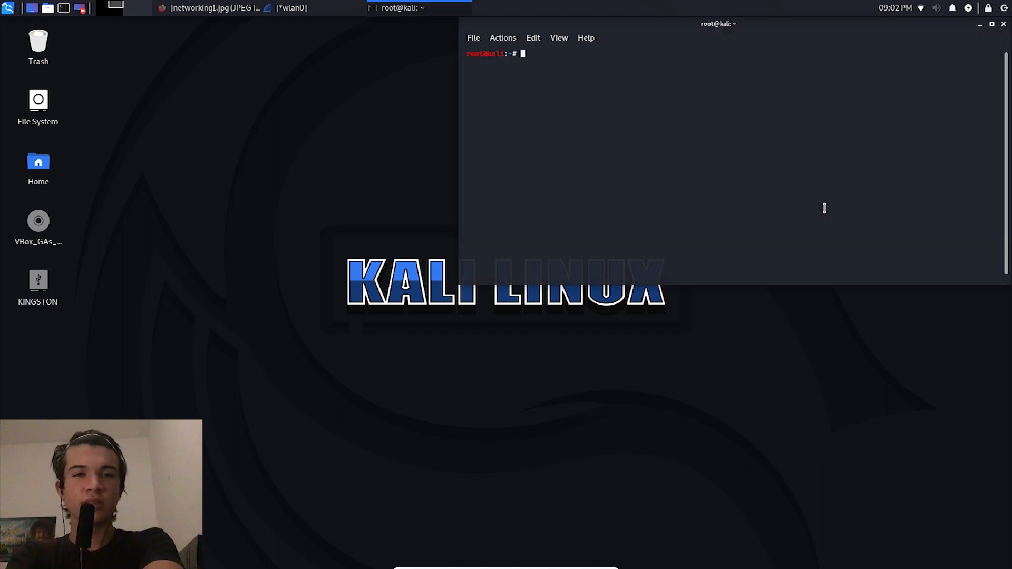
Step: Change to the Downloads directory and list its files to locate FishyBusiness.zip
{"action": "type", "text": "cd Downloads"}
{"action": "key", "text": "Return"}
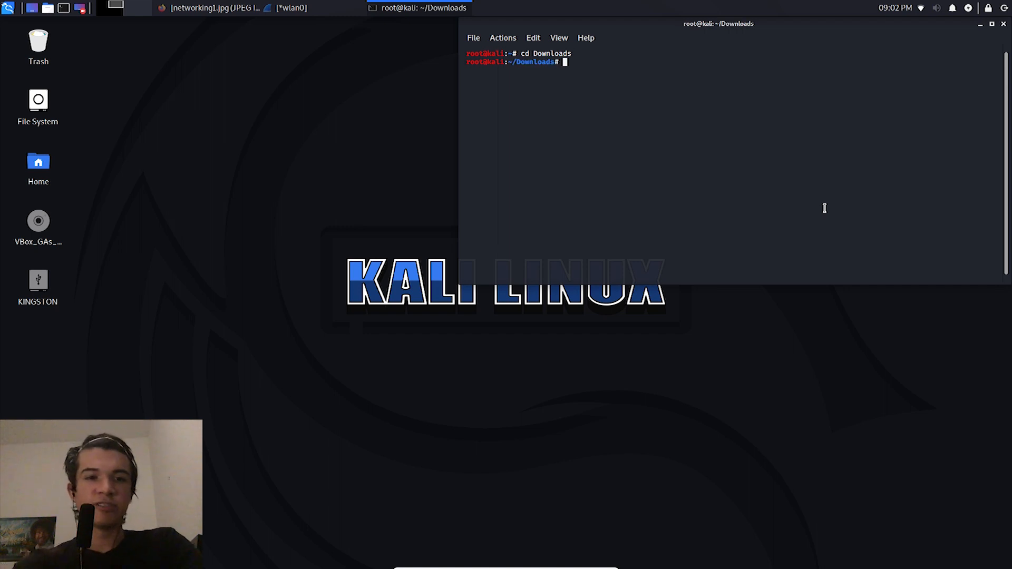
{"action": "type", "text": "ls"}
{"action": "key", "text": "Return"}
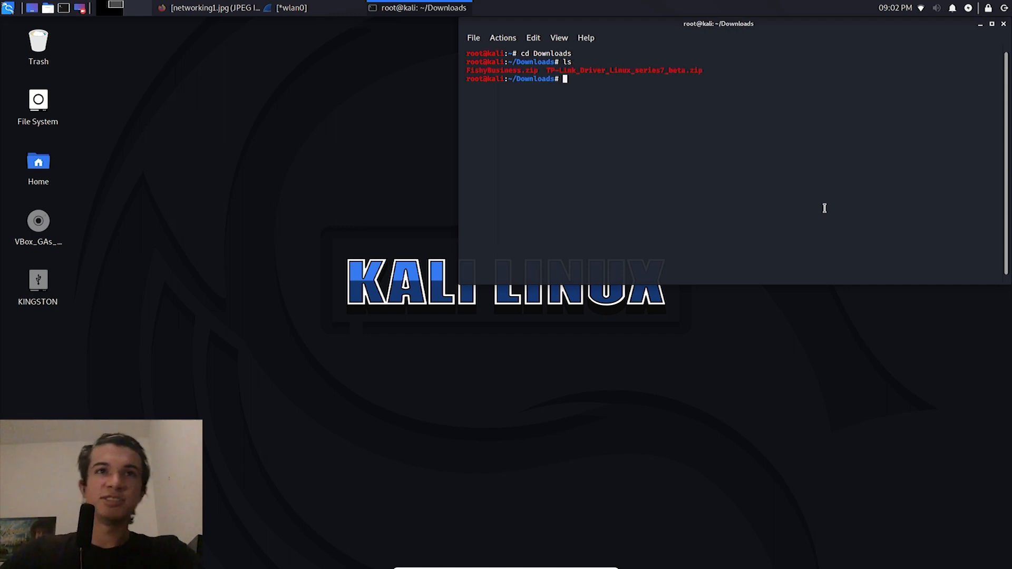
{"action": "left_click_drag", "start_coordinate": [546, 78], "coordinate": [476, 67]}
{"action": "left_click", "coordinate": [542, 114]}
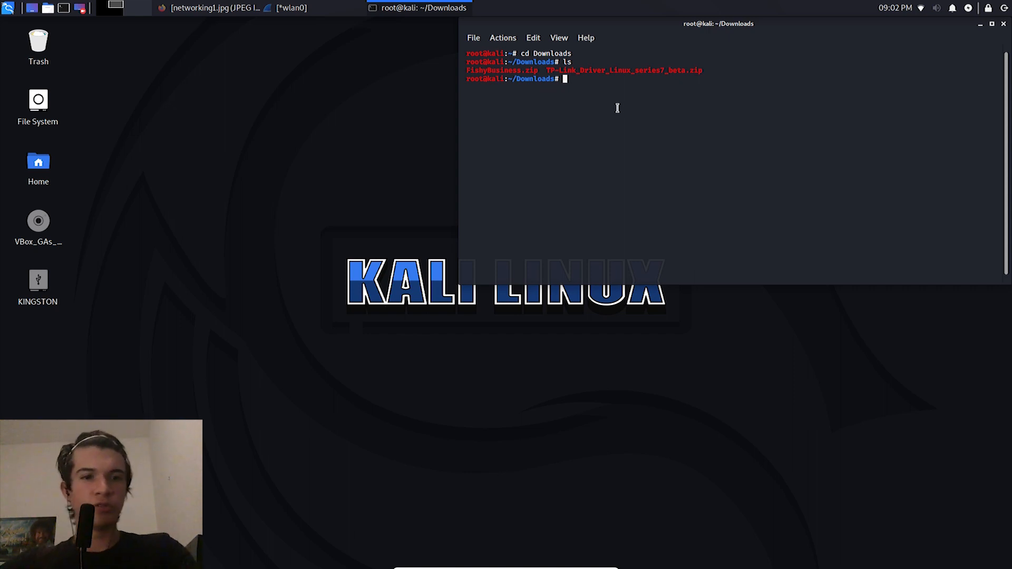
Step: Compose an mv command for FishyBusiness.zip with /home/kali/Desktop as the destination, without running it
{"action": "left_click_drag", "start_coordinate": [226, 173], "coordinate": [196, 290]}
{"action": "left_click", "coordinate": [596, 96]}
{"action": "type", "text": "mv Fi"}
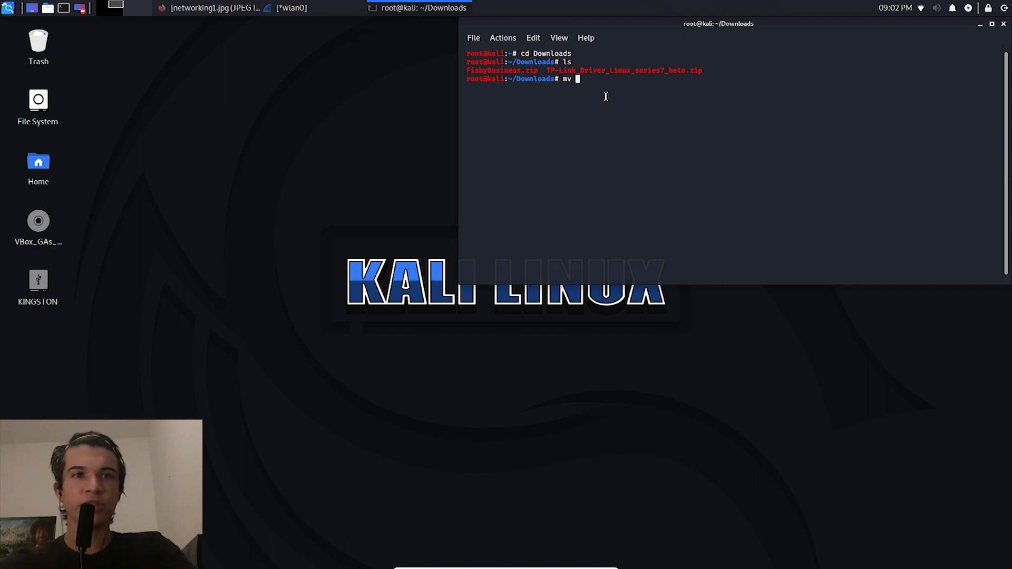
{"action": "key", "text": "Tab"}
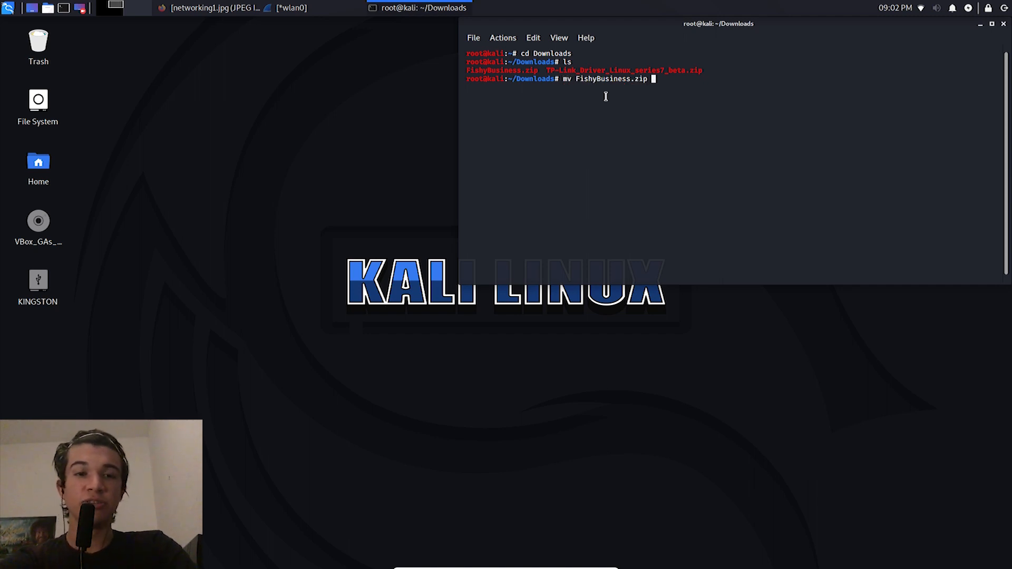
{"action": "key", "text": "BackSpace"}
{"action": "key", "text": "BackSpace"}
{"action": "key", "text": "BackSpace"}
{"action": "key", "text": "BackSpace"}
{"action": "key", "text": "BackSpace"}
{"action": "key", "text": "BackSpace"}
{"action": "key", "text": "BackSpace"}
{"action": "key", "text": "BackSpace"}
{"action": "key", "text": "BackSpace"}
{"action": "key", "text": "BackSpace"}
{"action": "key", "text": "BackSpace"}
{"action": "key", "text": "BackSpace"}
{"action": "key", "text": "BackSpace"}
{"action": "key", "text": "BackSpace"}
{"action": "key", "text": "BackSpace"}
{"action": "key", "text": "BackSpace"}
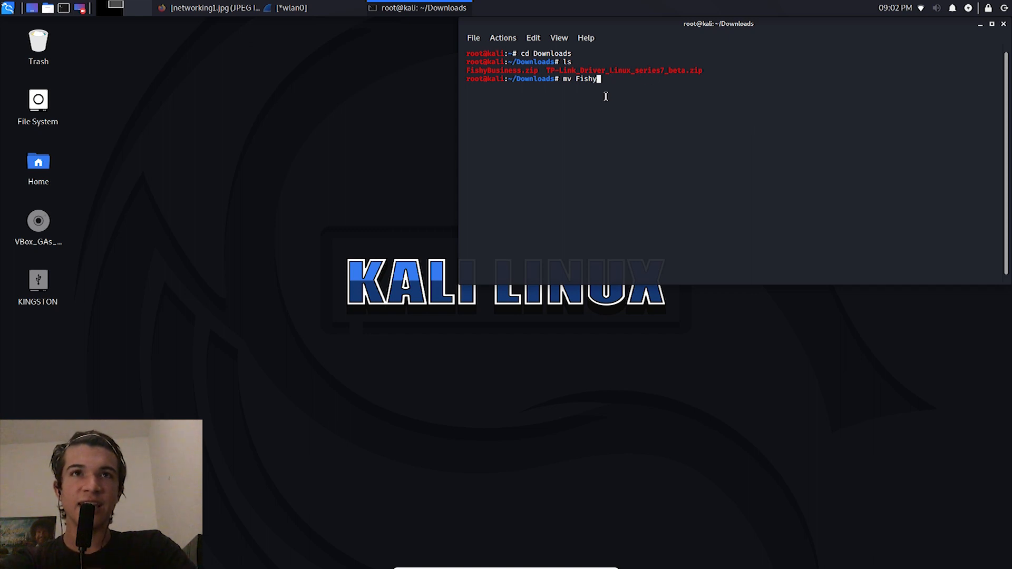
{"action": "key", "text": "Tab"}
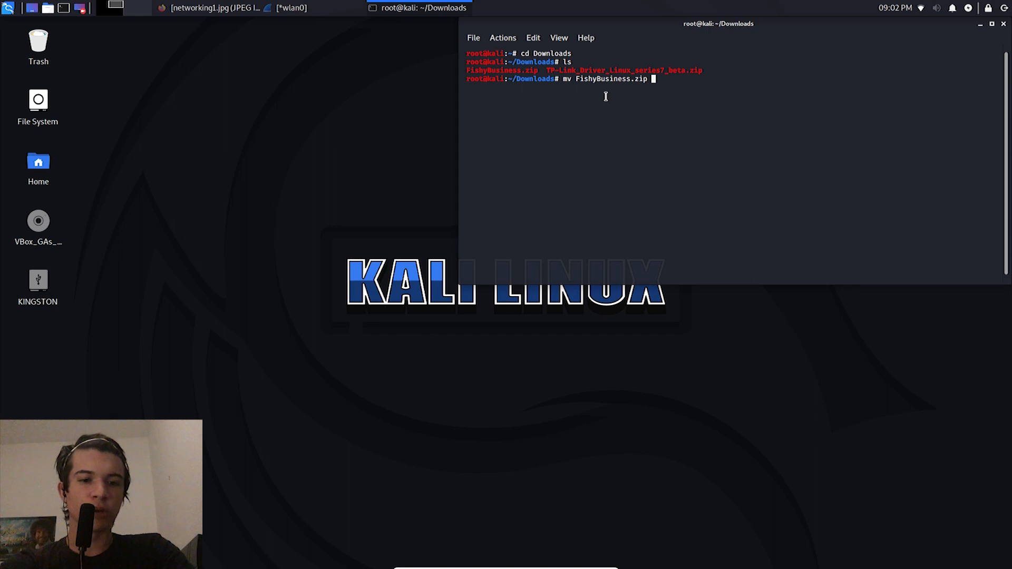
{"action": "type", "text": "/home"}
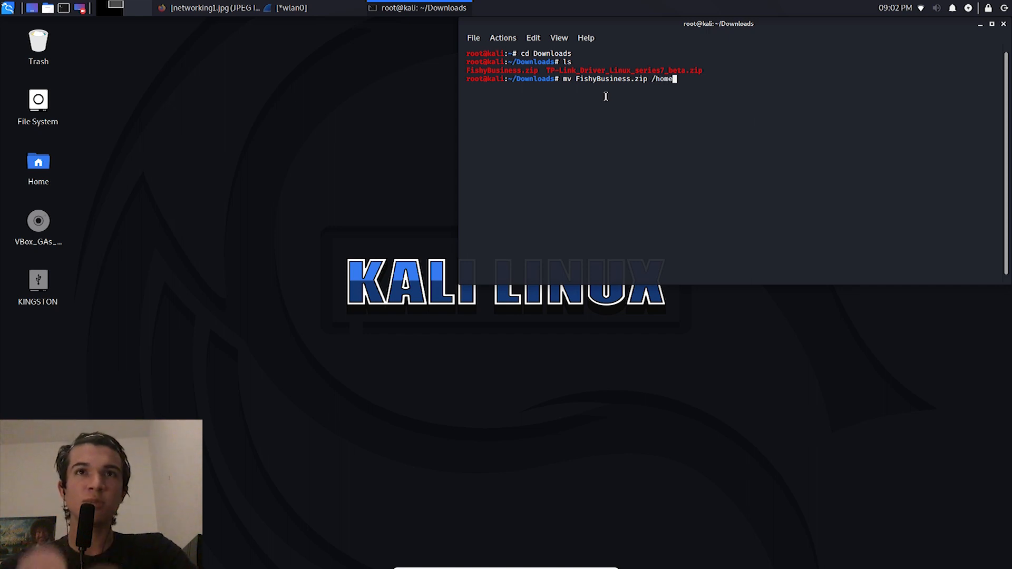
{"action": "type", "text": "/kali/Desktop"}
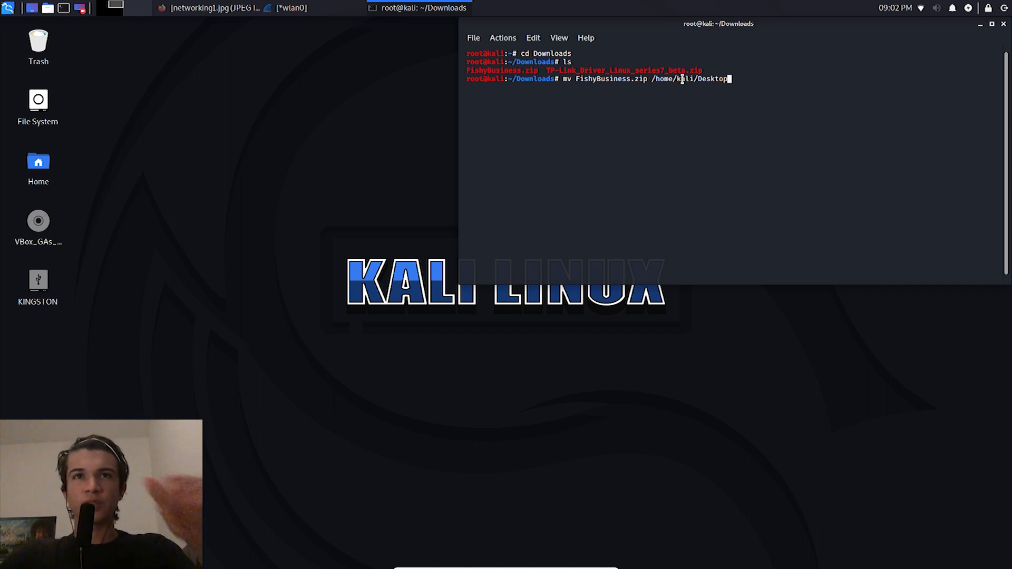
Step: Replace the destination in the unexecuted mv command with /root/Desktop
{"action": "left_click_drag", "start_coordinate": [681, 78], "coordinate": [696, 77]}
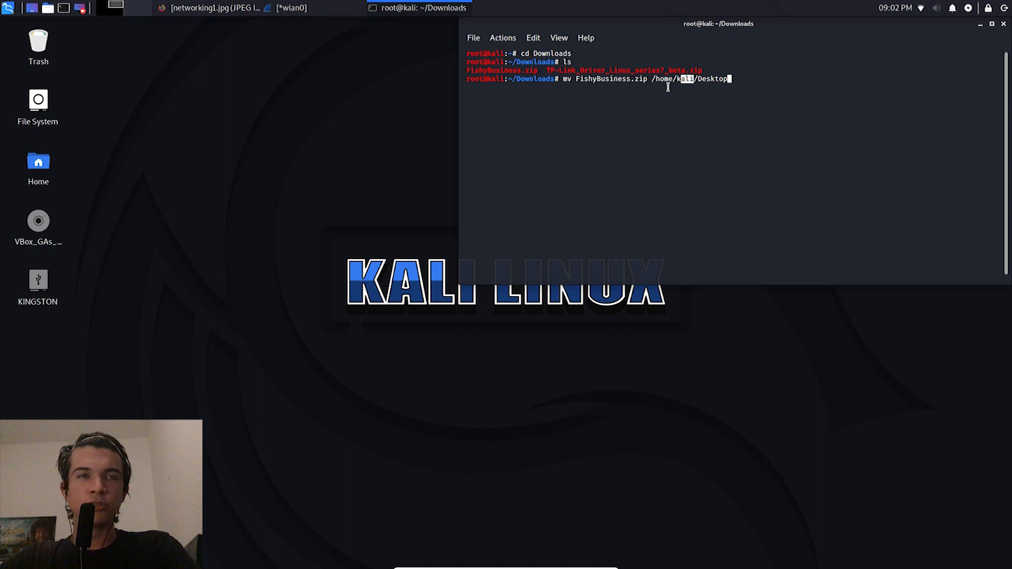
{"action": "left_click_drag", "start_coordinate": [506, 80], "coordinate": [473, 80]}
{"action": "left_click", "coordinate": [473, 79]}
{"action": "triple_click", "coordinate": [481, 79]}
{"action": "left_click", "coordinate": [486, 79]}
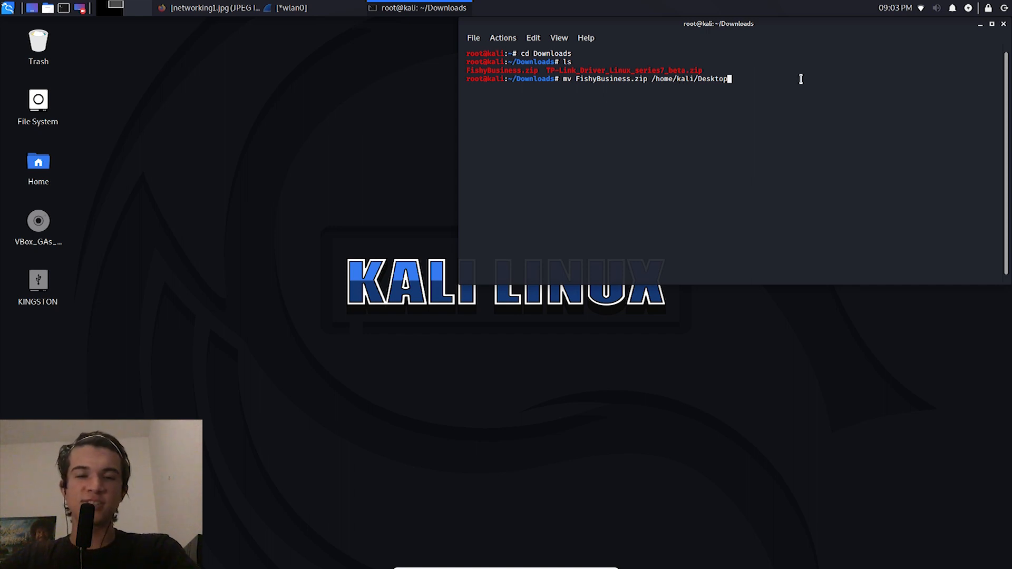
{"action": "key", "text": "BackSpace"}
{"action": "key", "text": "BackSpace"}
{"action": "key", "text": "BackSpace"}
{"action": "key", "text": "BackSpace"}
{"action": "key", "text": "BackSpace"}
{"action": "key", "text": "BackSpace"}
{"action": "key", "text": "BackSpace"}
{"action": "key", "text": "BackSpace"}
{"action": "key", "text": "BackSpace"}
{"action": "key", "text": "BackSpace"}
{"action": "key", "text": "BackSpace"}
{"action": "key", "text": "BackSpace"}
{"action": "key", "text": "BackSpace"}
{"action": "key", "text": "BackSpace"}
{"action": "key", "text": "BackSpace"}
{"action": "key", "text": "BackSpace"}
{"action": "key", "text": "BackSpace"}
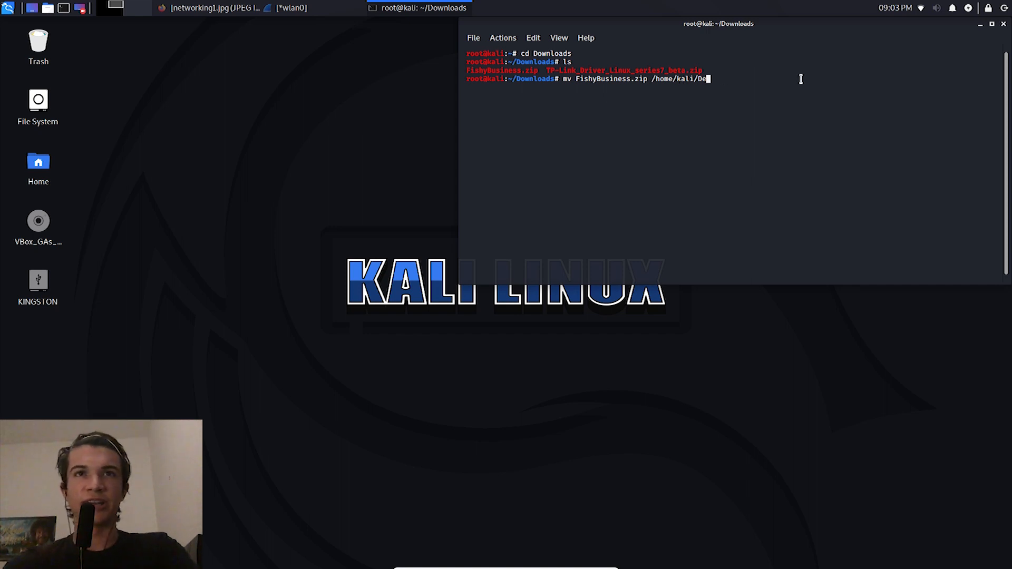
{"action": "type", "text": "root/Desktop"}
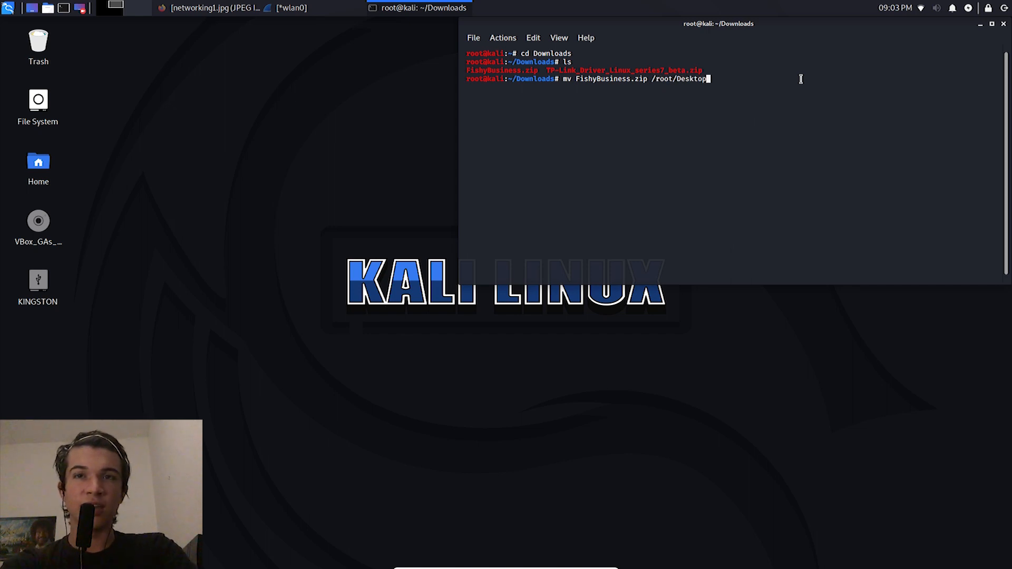
Step: Prefix the mv command with sudo and run it to move FishyBusiness.zip to /root/Desktop
{"action": "key", "text": "Left"}
{"action": "key", "text": "Left"}
{"action": "key", "text": "Left"}
{"action": "key", "text": "Left"}
{"action": "key", "text": "Left"}
{"action": "key", "text": "Left"}
{"action": "key", "text": "Left"}
{"action": "key", "text": "Left"}
{"action": "key", "text": "Left"}
{"action": "key", "text": "Left"}
{"action": "key", "text": "Left"}
{"action": "key", "text": "Left"}
{"action": "key", "text": "Left"}
{"action": "key", "text": "Left"}
{"action": "key", "text": "Left"}
{"action": "key", "text": "Left"}
{"action": "key", "text": "Left"}
{"action": "key", "text": "Left"}
{"action": "key", "text": "Left"}
{"action": "key", "text": "Left"}
{"action": "key", "text": "Left"}
{"action": "key", "text": "Left"}
{"action": "key", "text": "Left"}
{"action": "key", "text": "Left"}
{"action": "key", "text": "Left"}
{"action": "key", "text": "Left"}
{"action": "key", "text": "Left"}
{"action": "key", "text": "Left"}
{"action": "key", "text": "Left"}
{"action": "key", "text": "Left"}
{"action": "key", "text": "Left"}
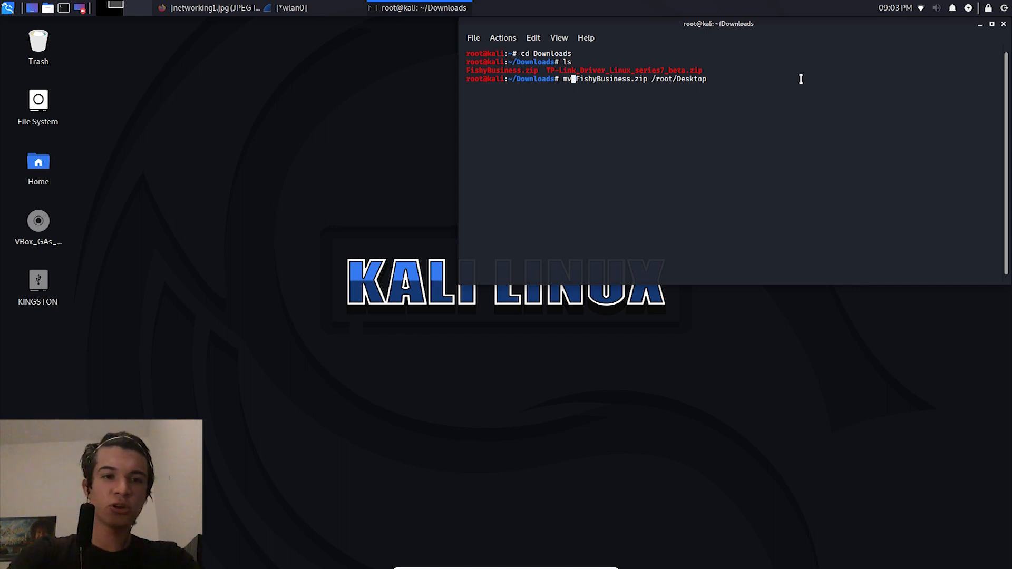
{"action": "type", "text": "sudo"}
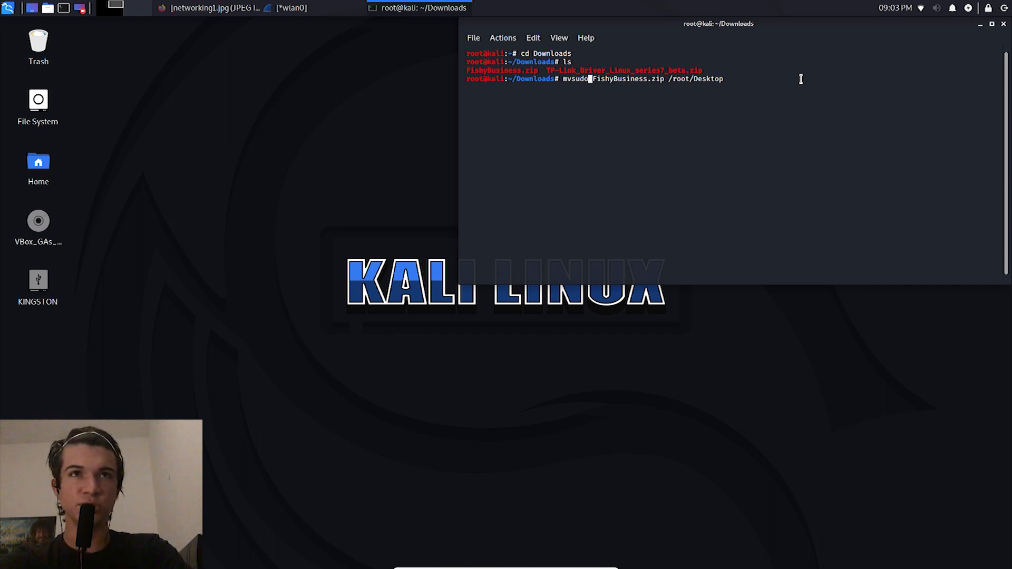
{"action": "key", "text": "BackSpace"}
{"action": "key", "text": "BackSpace"}
{"action": "key", "text": "BackSpace"}
{"action": "key", "text": "BackSpace"}
{"action": "key", "text": "Left"}
{"action": "key", "text": "Left"}
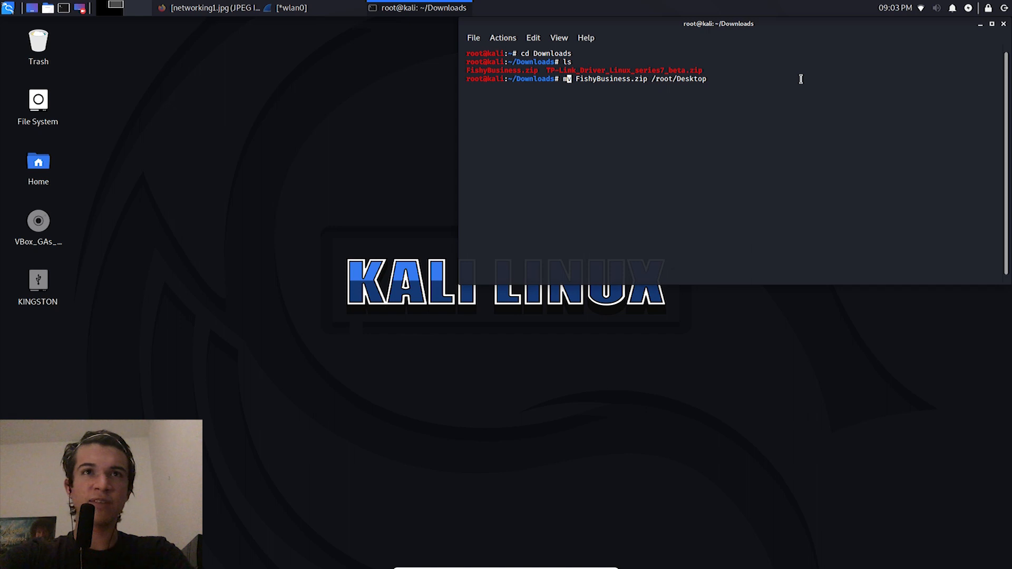
{"action": "type", "text": "sudo"}
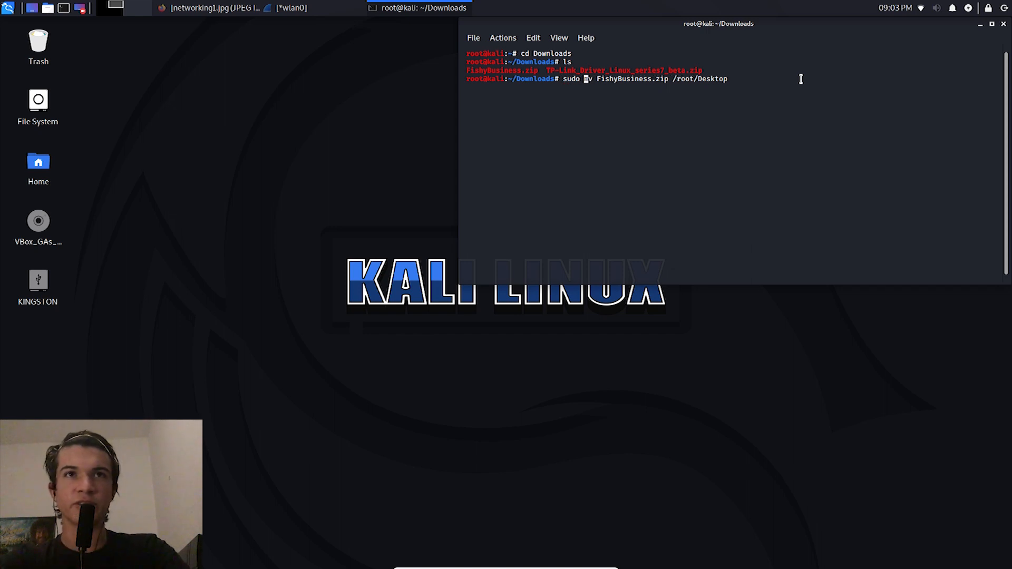
{"action": "key", "text": "Return"}
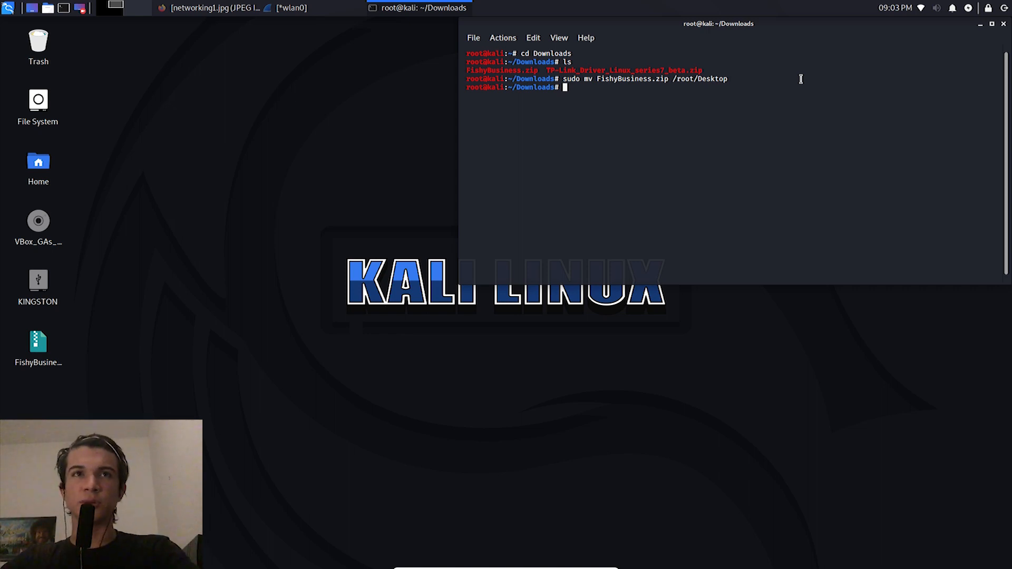
{"action": "left_click_drag", "start_coordinate": [600, 80], "coordinate": [565, 80]}
{"action": "left_click", "coordinate": [568, 79]}
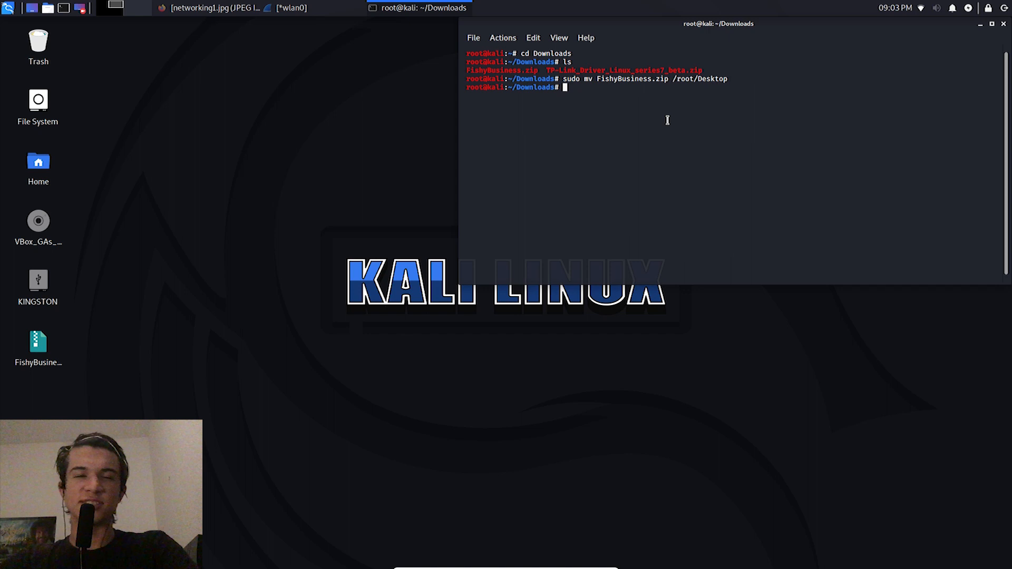
{"action": "type", "text": "unzip F"}
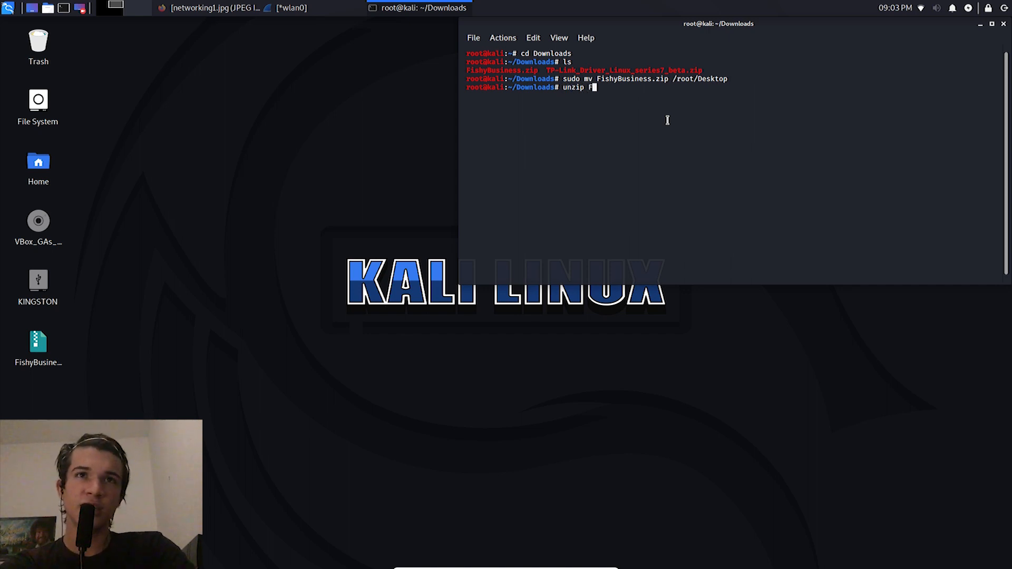
{"action": "key", "text": "BackSpace"}
{"action": "key", "text": "BackSpace"}
{"action": "key", "text": "BackSpace"}
{"action": "key", "text": "BackSpace"}
{"action": "key", "text": "BackSpace"}
{"action": "key", "text": "BackSpace"}
Step: Change the terminal's working directory to /root/Desktop and list its contents
{"action": "type", "text": "cd"}
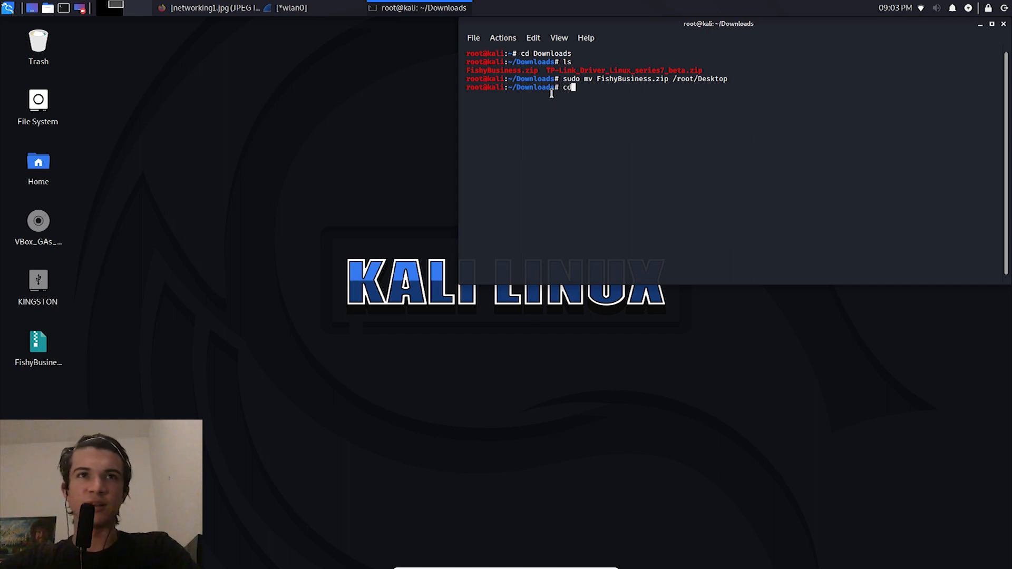
{"action": "left_click_drag", "start_coordinate": [542, 87], "coordinate": [530, 88]}
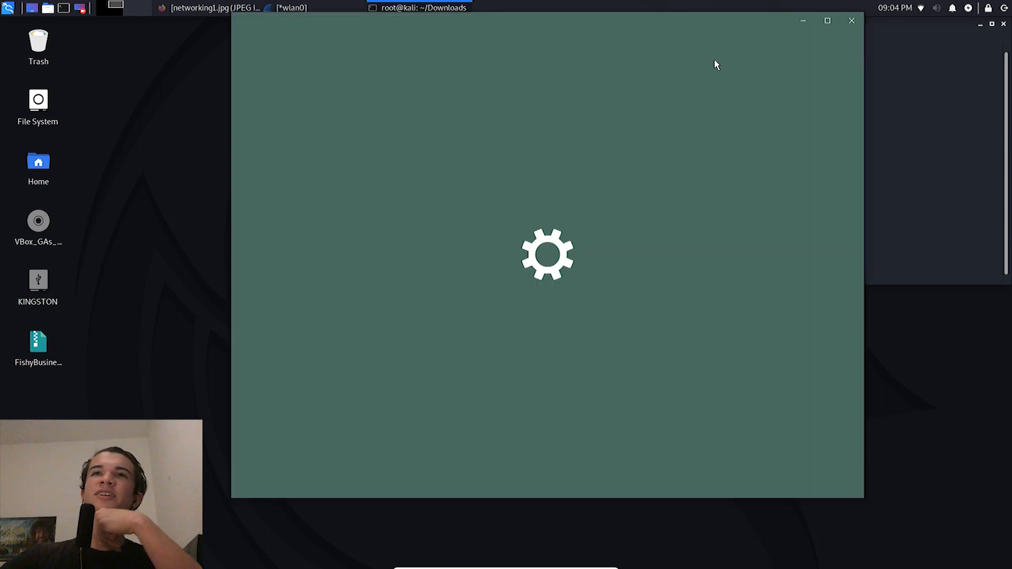
{"action": "left_click_drag", "start_coordinate": [723, 28], "coordinate": [1011, 99]}
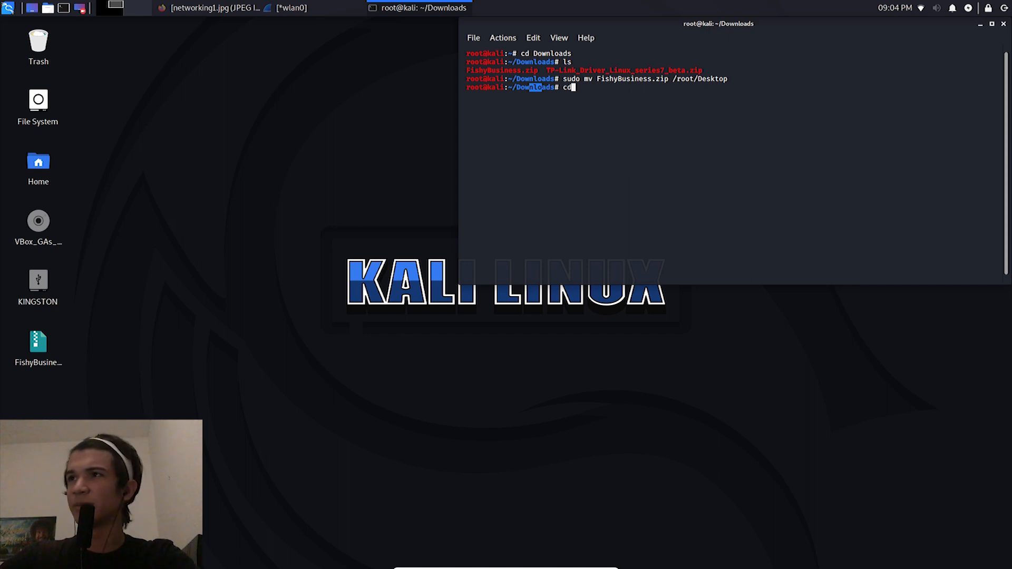
{"action": "left_click", "coordinate": [722, 157]}
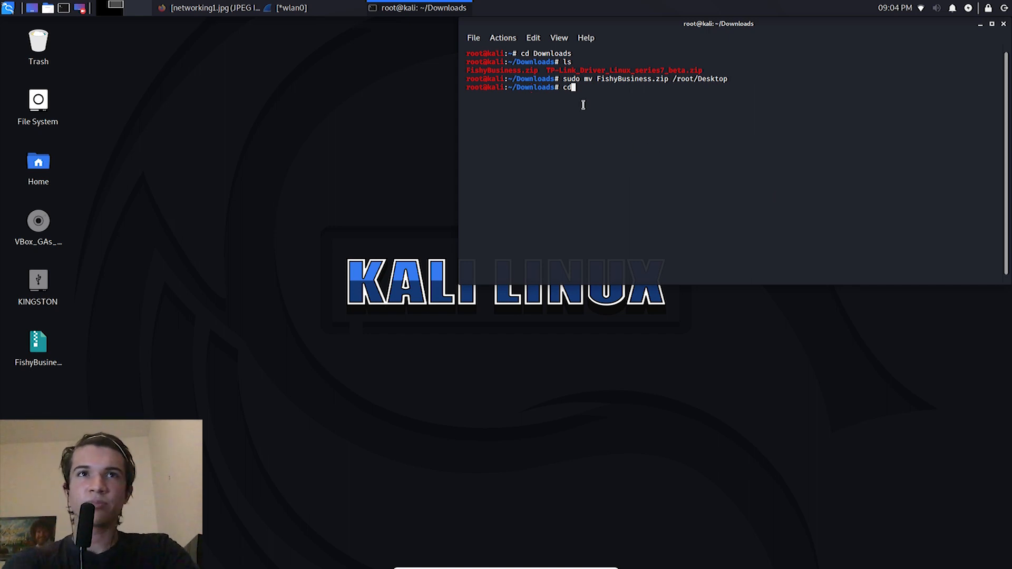
{"action": "type", "text": "/roo"}
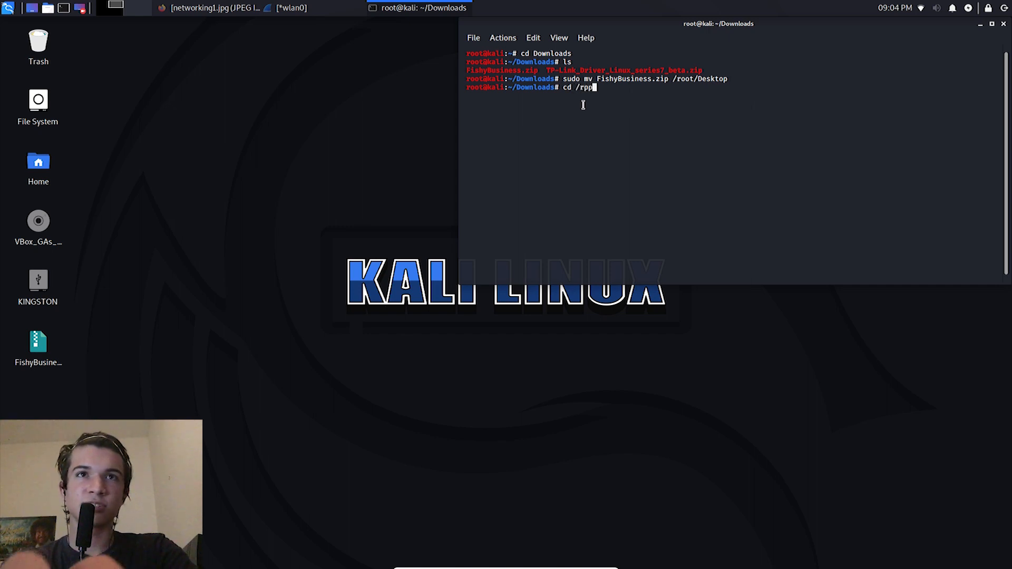
{"action": "type", "text": "t/Deskt"}
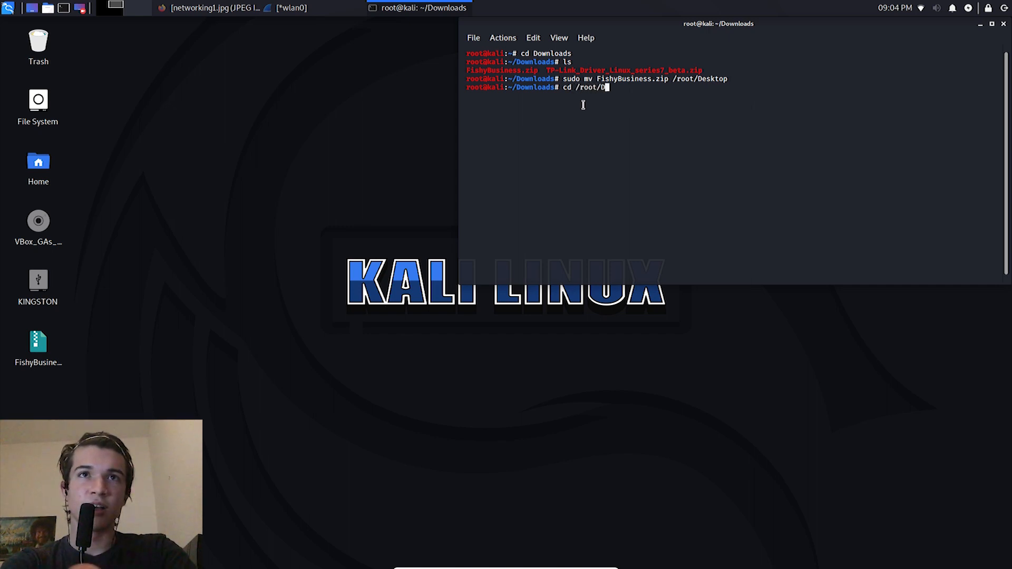
{"action": "key", "text": "BackSpace"}
{"action": "key", "text": "BackSpace"}
{"action": "key", "text": "BackSpace"}
{"action": "type", "text": "sktop"}
{"action": "key", "text": "Return"}
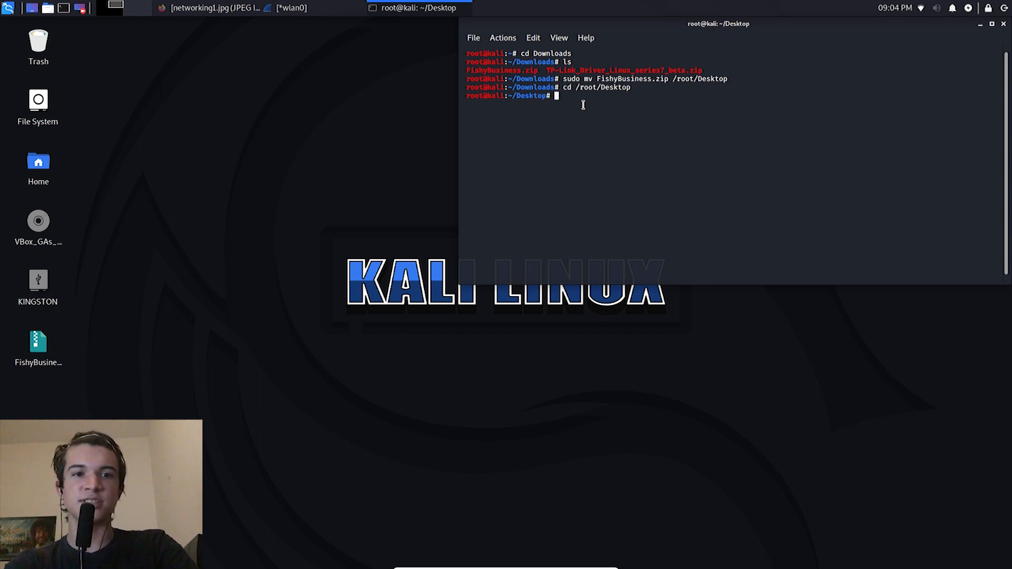
{"action": "type", "text": "ls"}
{"action": "key", "text": "Return"}
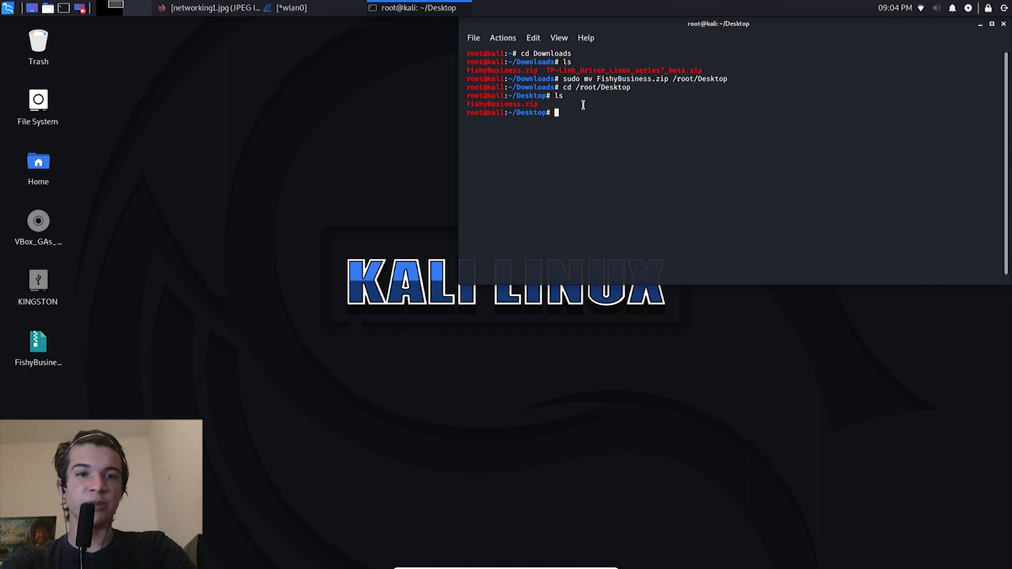
Step: Unzip FishyBusiness.zip into the Desktop directory and select the archive's desktop icon
{"action": "type", "text": "unzip Fi"}
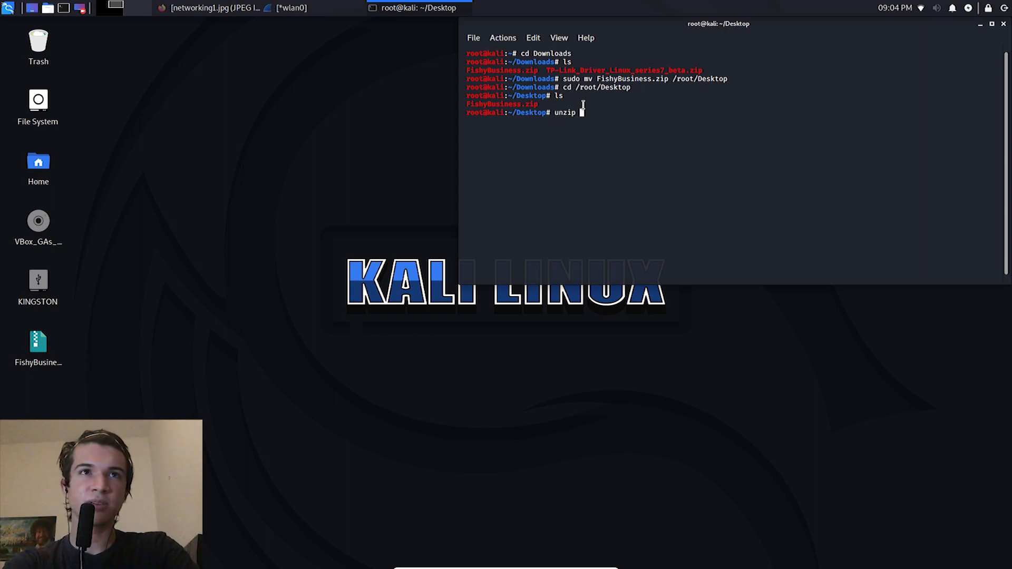
{"action": "key", "text": "Tab"}
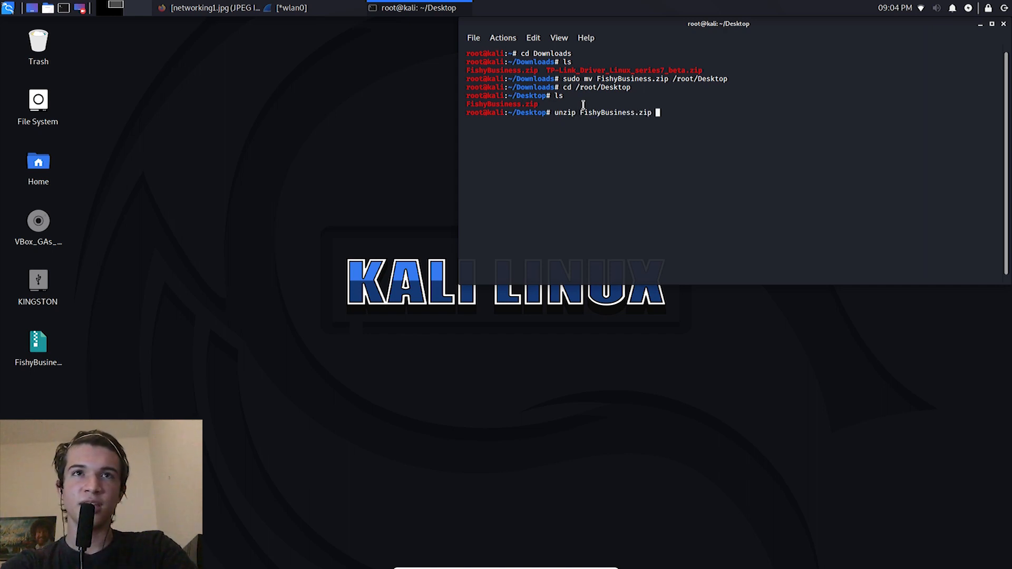
{"action": "key", "text": "Return"}
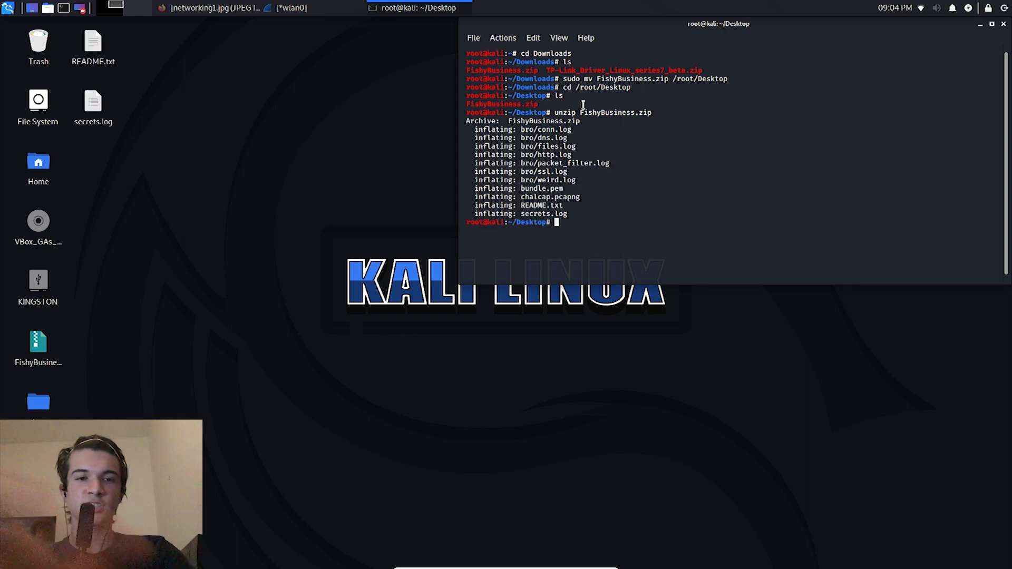
{"action": "left_click", "coordinate": [37, 362]}
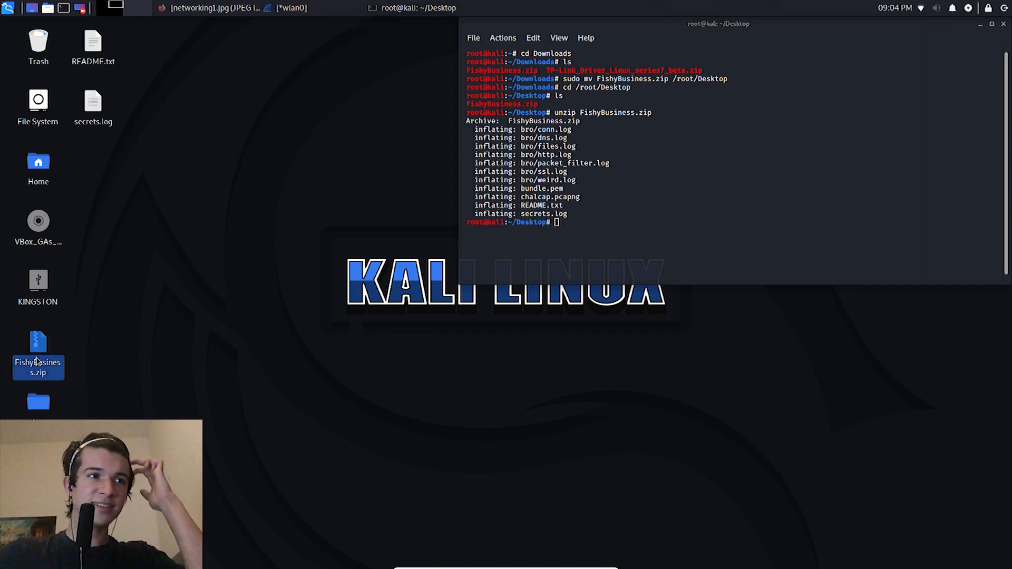
Step: Rearrange the extracted desktop items so that chalcap.pcapng, bro, bundle.pem, README.txt and secrets.log are grouped together, apart from the system icons
{"action": "left_click", "coordinate": [38, 414]}
{"action": "left_click_drag", "start_coordinate": [169, 136], "coordinate": [338, 142]}
{"action": "left_click", "coordinate": [340, 183]}
{"action": "left_click_drag", "start_coordinate": [289, 531], "coordinate": [261, 108]}
{"action": "left_click", "coordinate": [274, 229]}
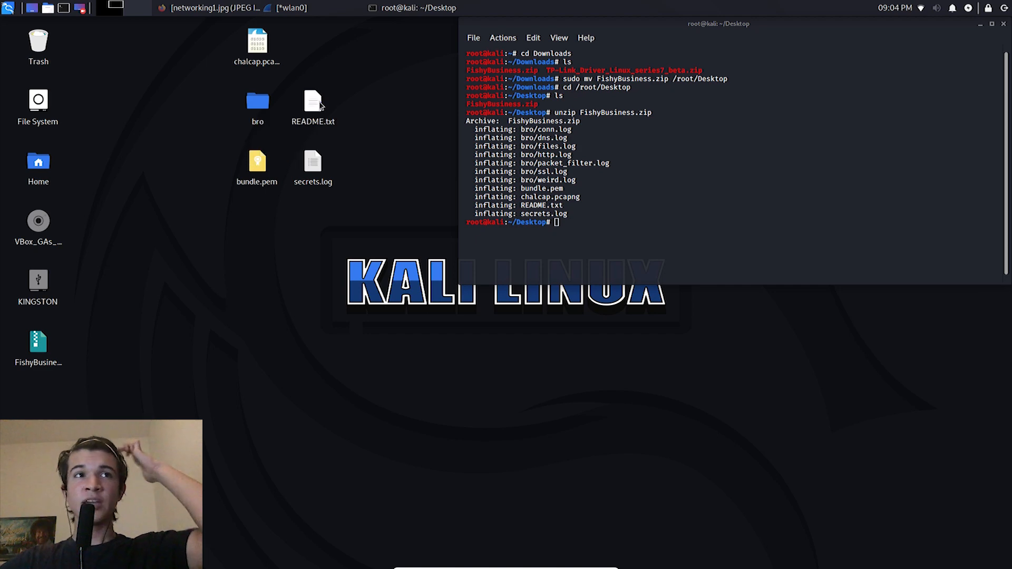
Step: Open README.txt from the desktop, highlight the question about what was stolen, and close the file
{"action": "double_click", "coordinate": [313, 102]}
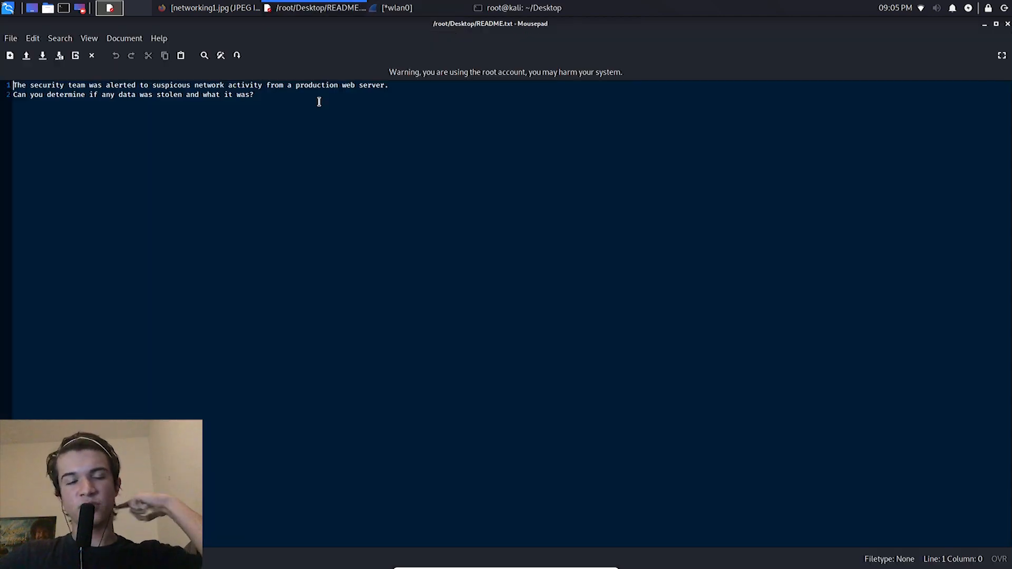
{"action": "left_click_drag", "start_coordinate": [319, 102], "coordinate": [290, 97]}
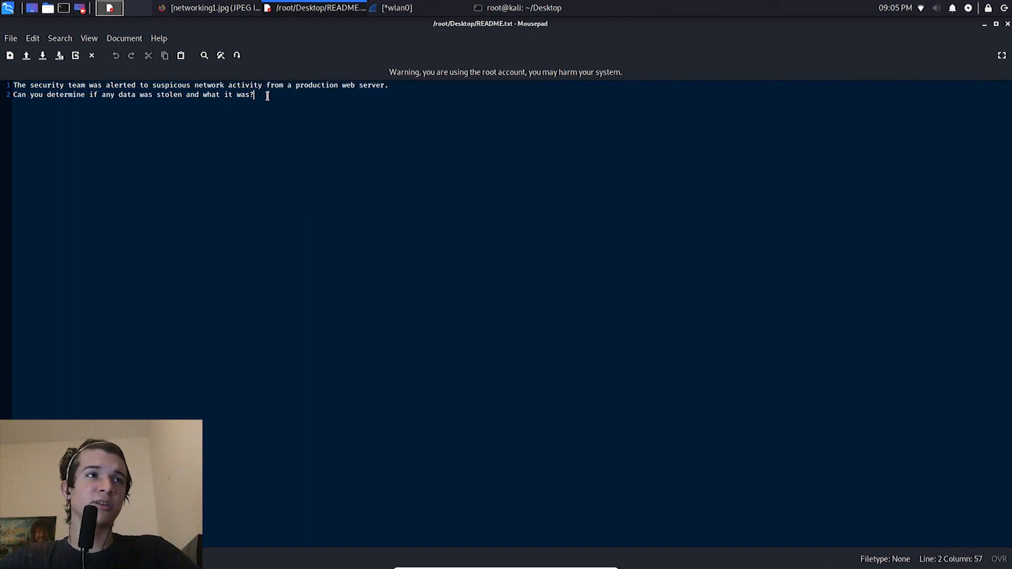
{"action": "left_click_drag", "start_coordinate": [256, 95], "coordinate": [156, 91]}
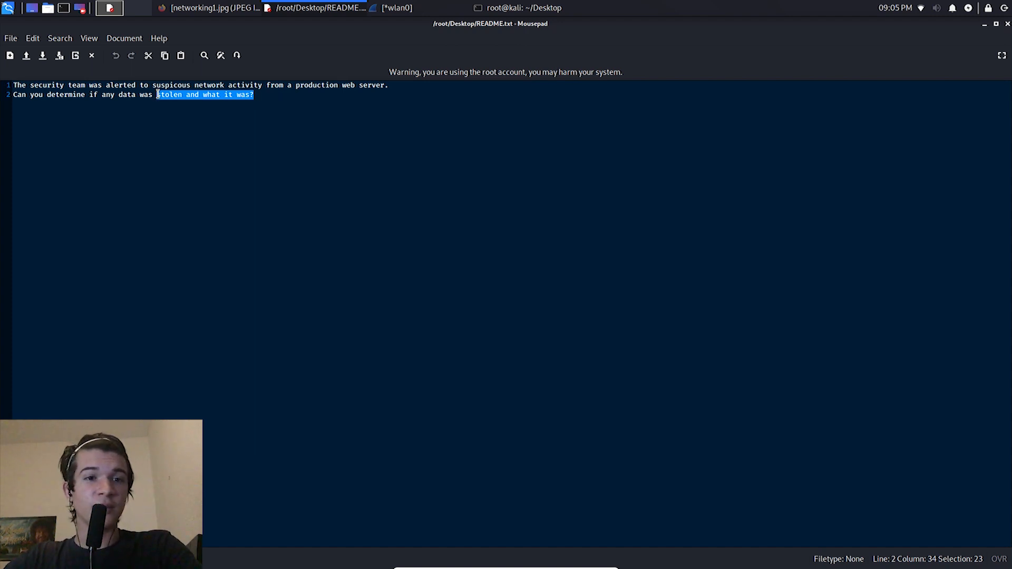
{"action": "left_click", "coordinate": [1008, 24]}
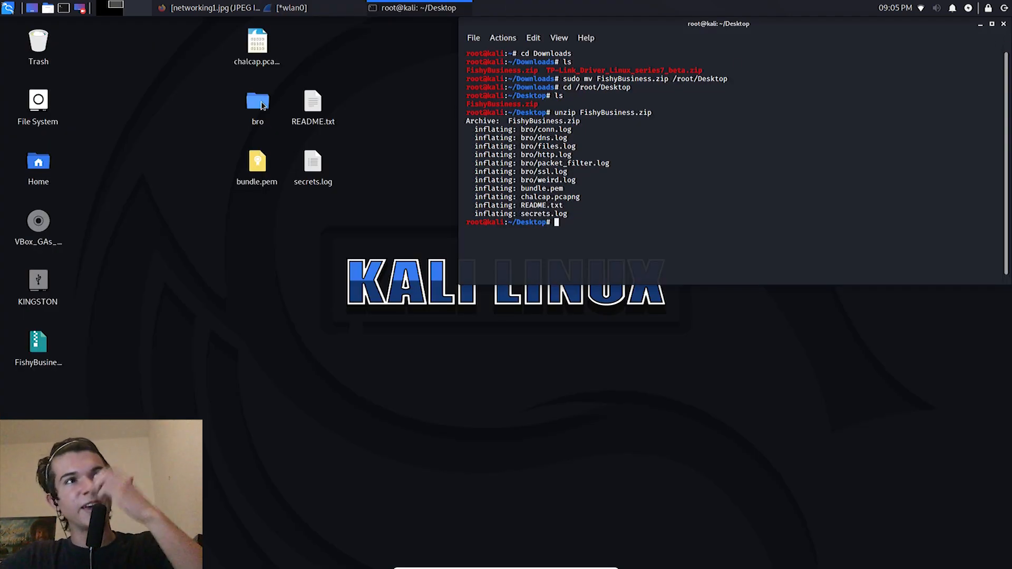
Step: Point out chalcap.pcapng on the desktop, then open the bro folder and look over its log files
{"action": "left_click", "coordinate": [255, 65]}
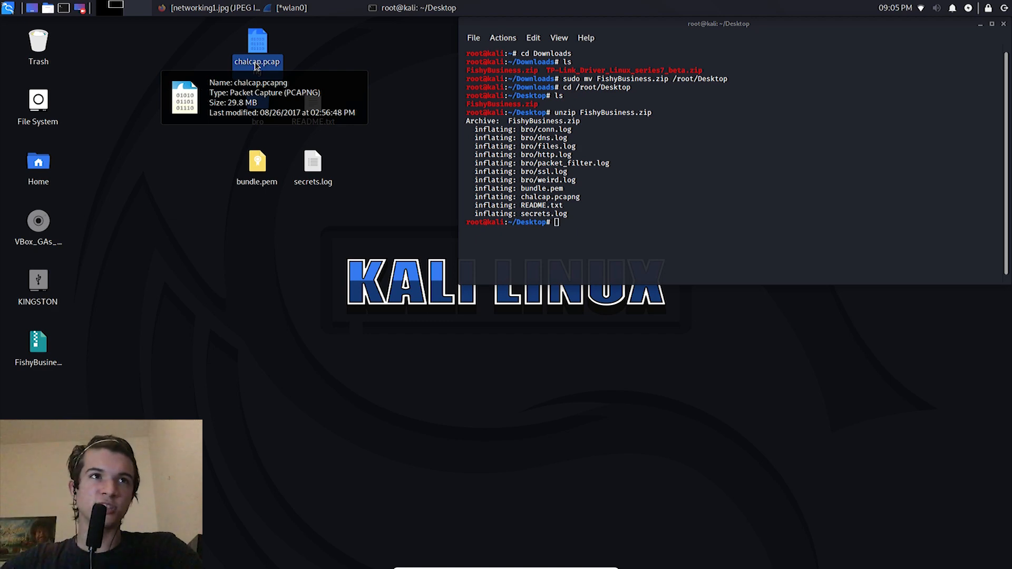
{"action": "left_click", "coordinate": [233, 199]}
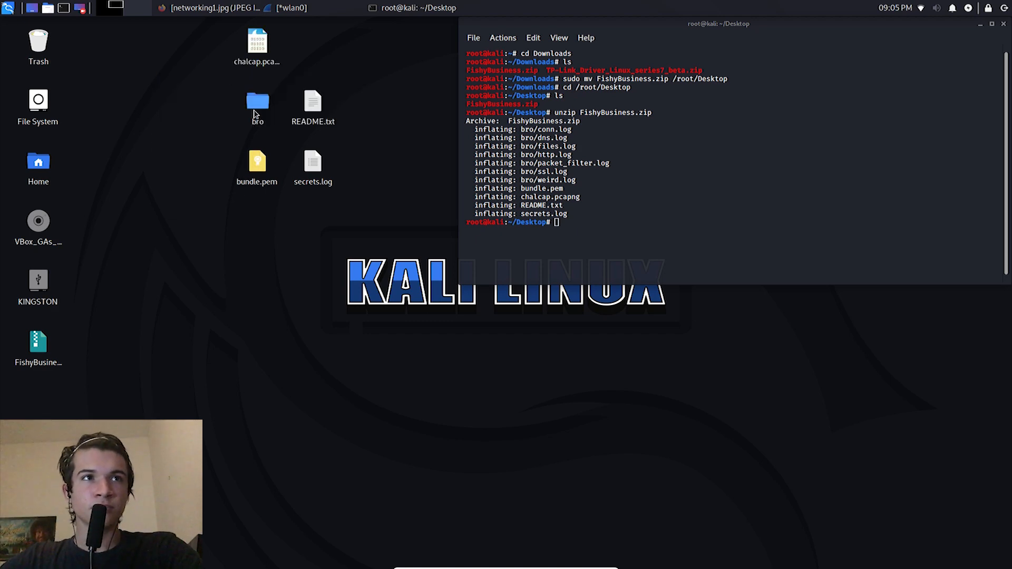
{"action": "double_click", "coordinate": [256, 104]}
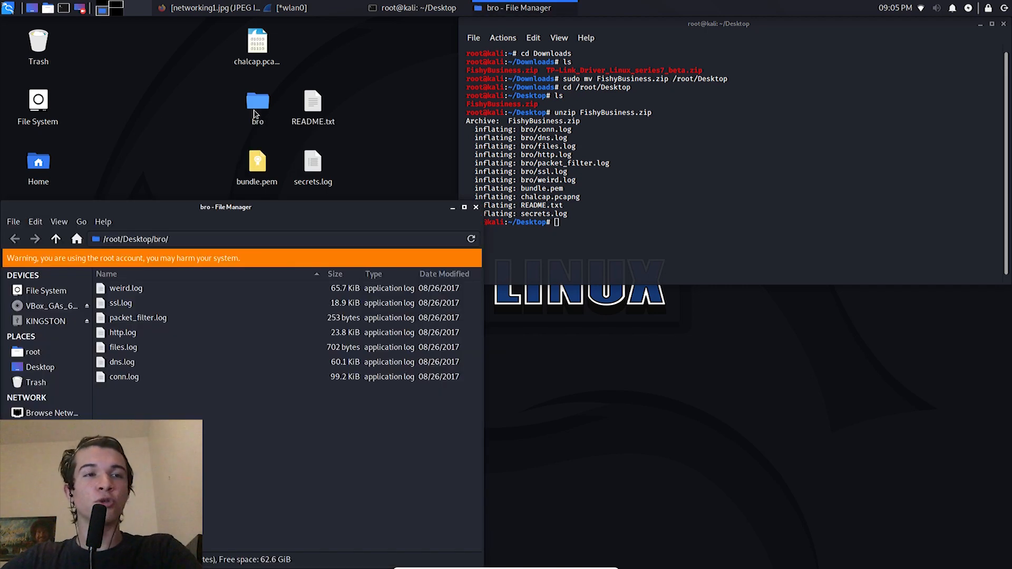
{"action": "left_click_drag", "start_coordinate": [232, 420], "coordinate": [121, 304]}
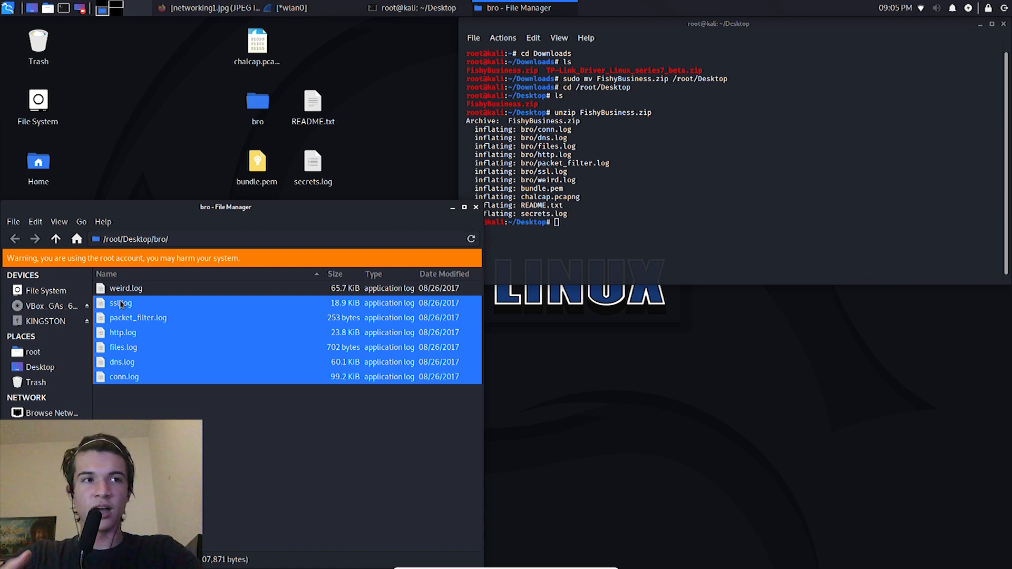
{"action": "left_click", "coordinate": [174, 294]}
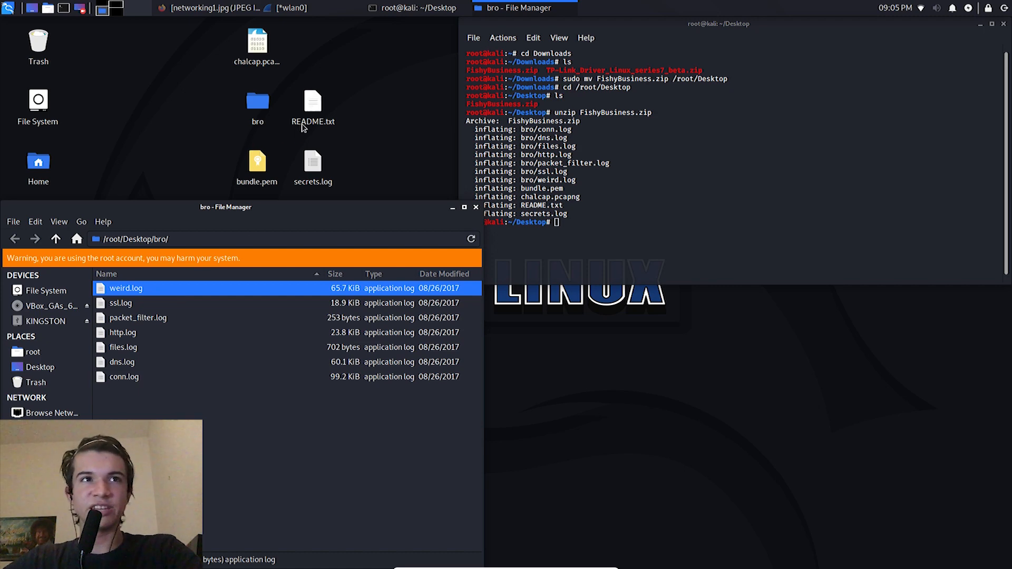
{"action": "left_click_drag", "start_coordinate": [284, 228], "coordinate": [441, 189]}
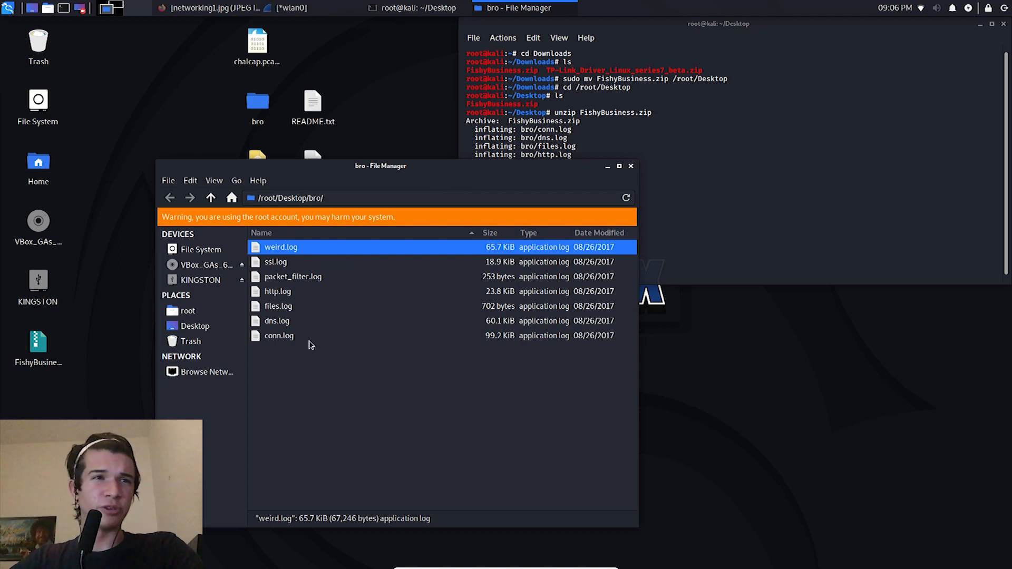
Step: Sort the bro folder's files by name from A to Z and open conn.log to skim its connection records
{"action": "left_click", "coordinate": [305, 233]}
{"action": "double_click", "coordinate": [297, 249]}
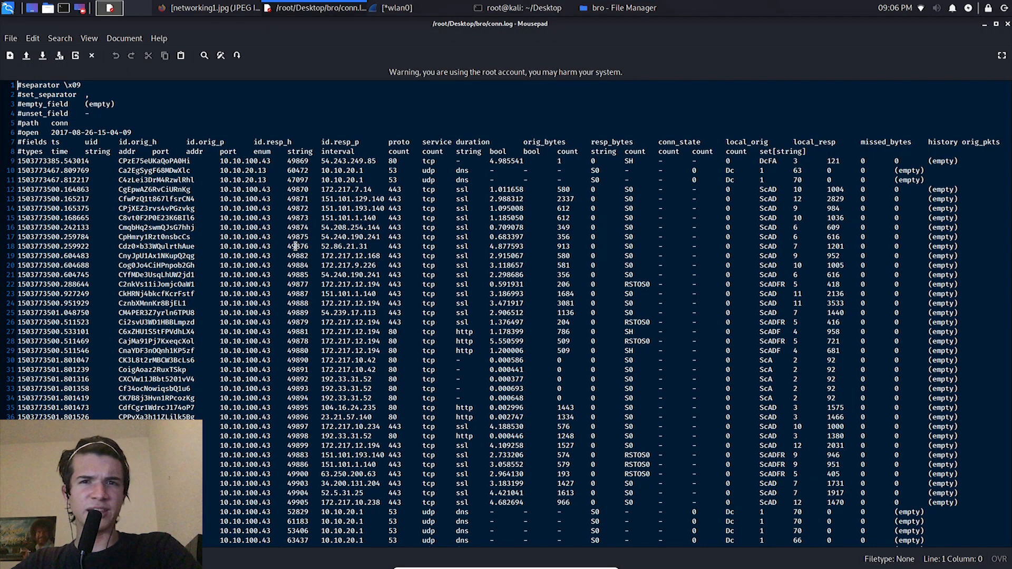
{"action": "scroll", "coordinate": [295, 246], "scroll_direction": "down", "scroll_amount": 5}
{"action": "scroll", "coordinate": [295, 246], "scroll_direction": "up", "scroll_amount": 5}
{"action": "scroll", "coordinate": [295, 246], "scroll_direction": "down", "scroll_amount": 1}
{"action": "scroll", "coordinate": [295, 246], "scroll_direction": "up", "scroll_amount": 1}
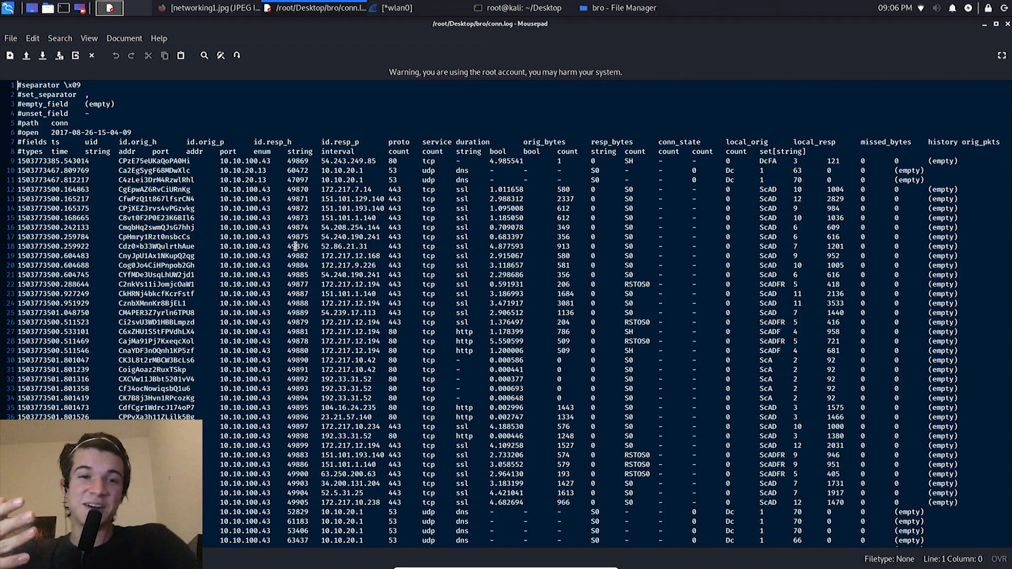
{"action": "scroll", "coordinate": [296, 246], "scroll_direction": "down", "scroll_amount": 4}
{"action": "scroll", "coordinate": [211, 221], "scroll_direction": "up", "scroll_amount": 4}
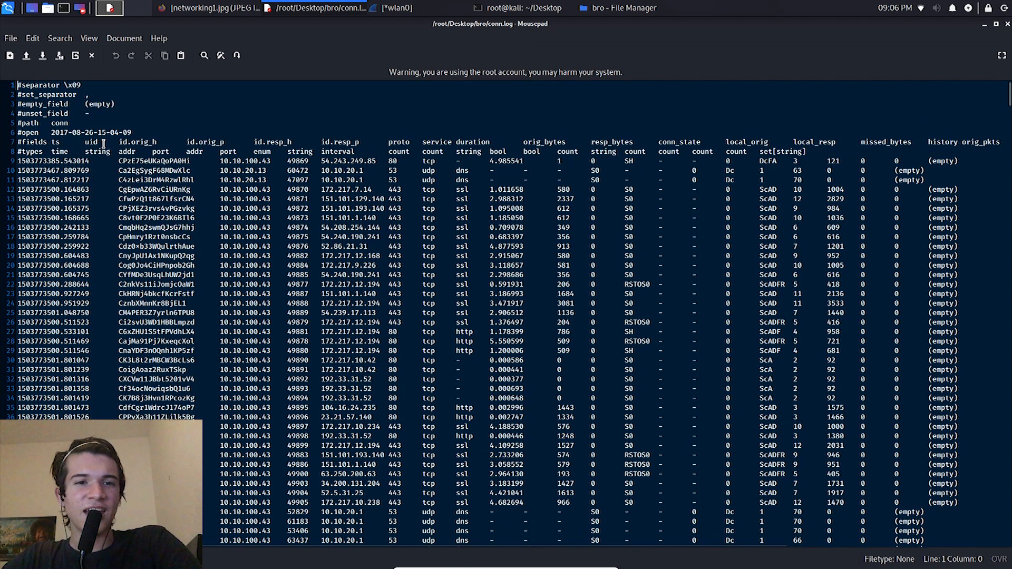
Step: Examine the header fields of conn.log, including ts, uid and the id.orig_h through orig_bytes columns, and close the file
{"action": "left_click_drag", "start_coordinate": [51, 133], "coordinate": [123, 145]}
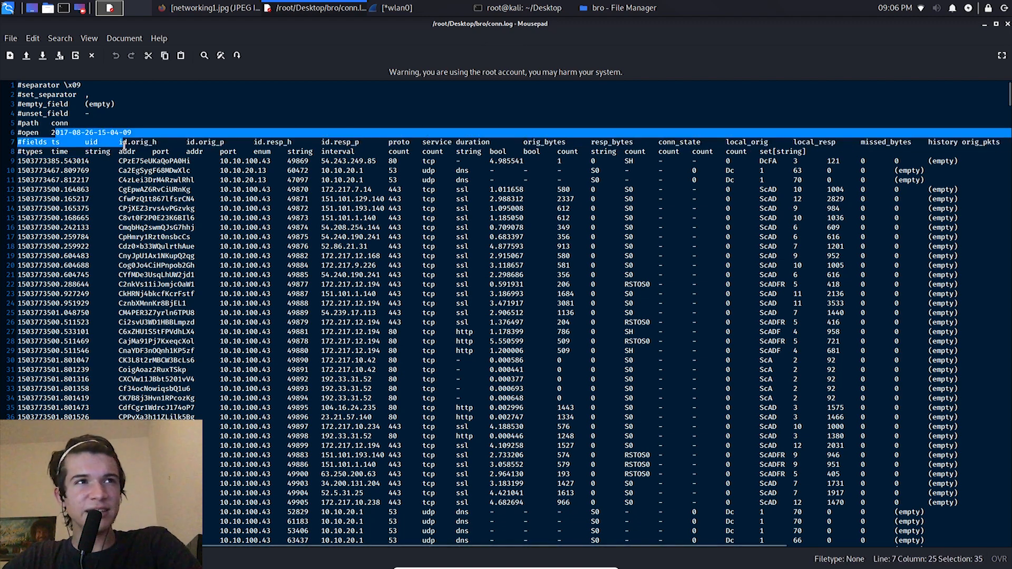
{"action": "left_click", "coordinate": [122, 144]}
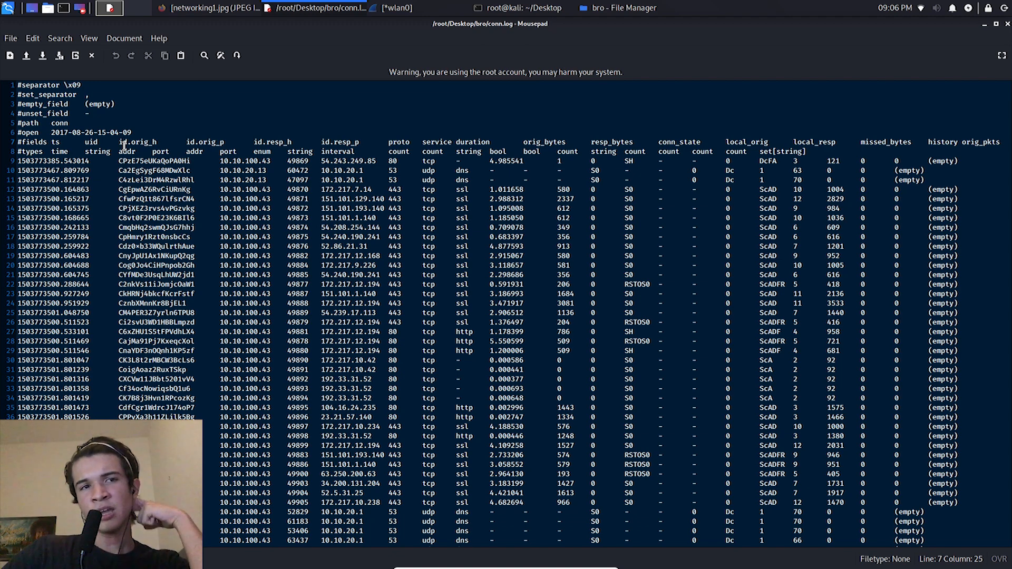
{"action": "left_click_drag", "start_coordinate": [510, 189], "coordinate": [659, 399]}
{"action": "left_click_drag", "start_coordinate": [29, 142], "coordinate": [158, 141]}
{"action": "left_click", "coordinate": [157, 140]}
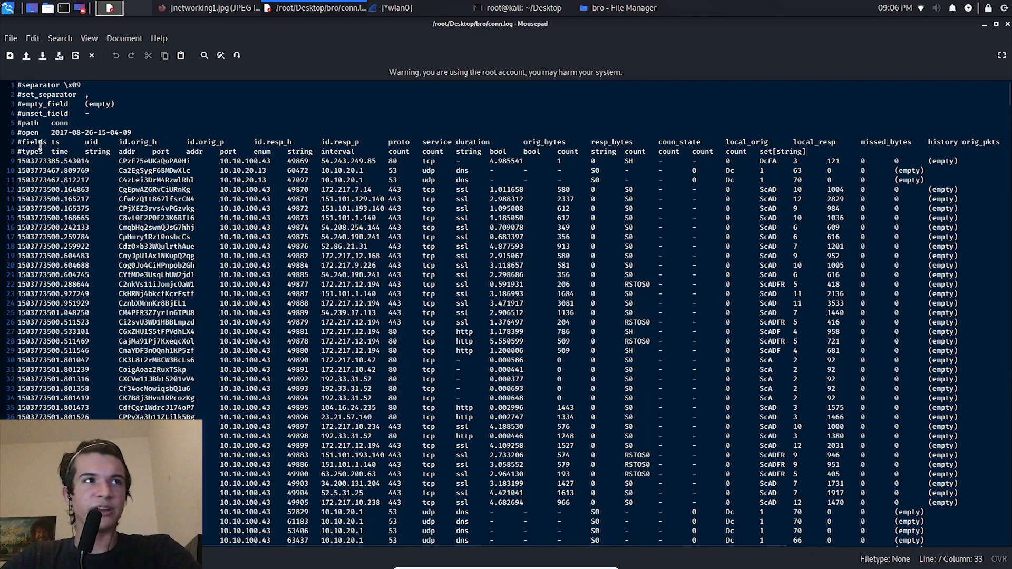
{"action": "left_click_drag", "start_coordinate": [51, 143], "coordinate": [104, 142]}
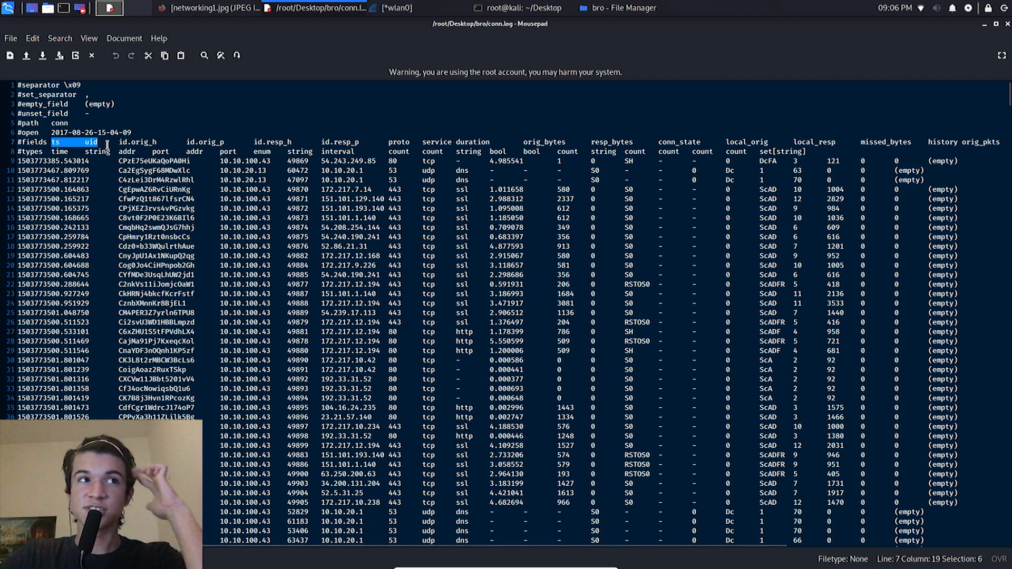
{"action": "left_click", "coordinate": [93, 142]}
{"action": "double_click", "coordinate": [91, 143]}
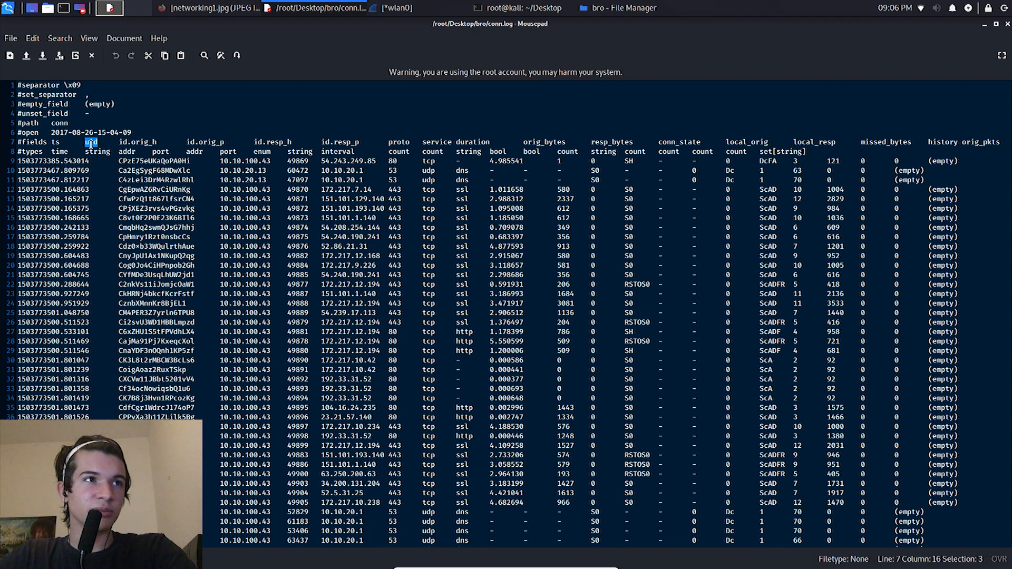
{"action": "left_click", "coordinate": [58, 142]}
{"action": "double_click", "coordinate": [57, 143]}
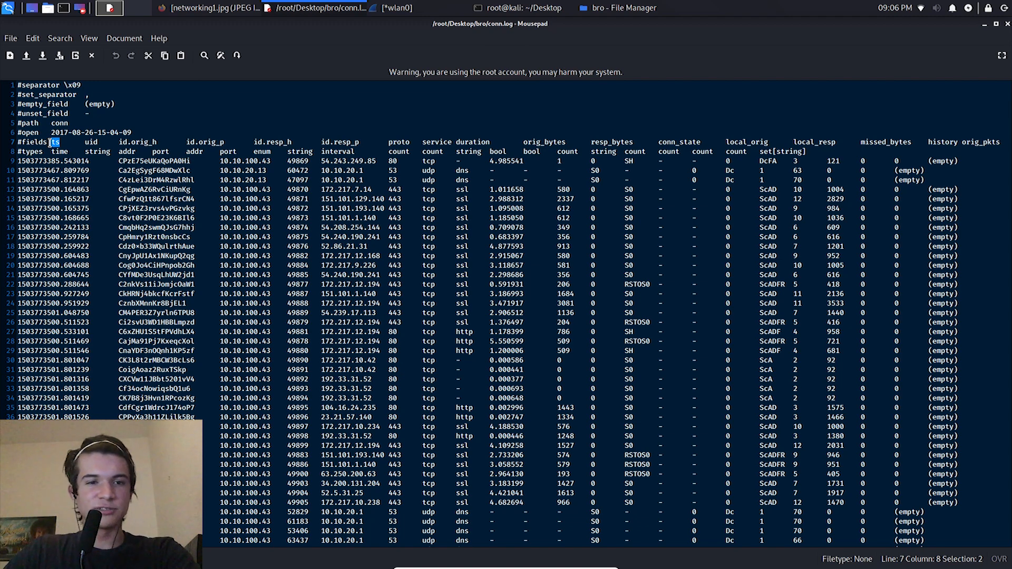
{"action": "left_click", "coordinate": [50, 142]}
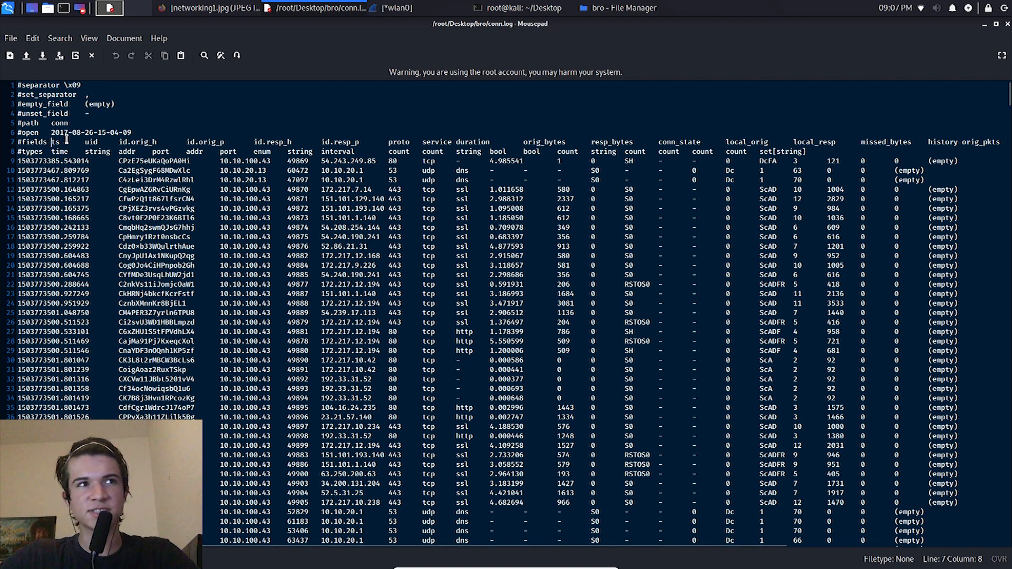
{"action": "left_click_drag", "start_coordinate": [579, 142], "coordinate": [145, 144]}
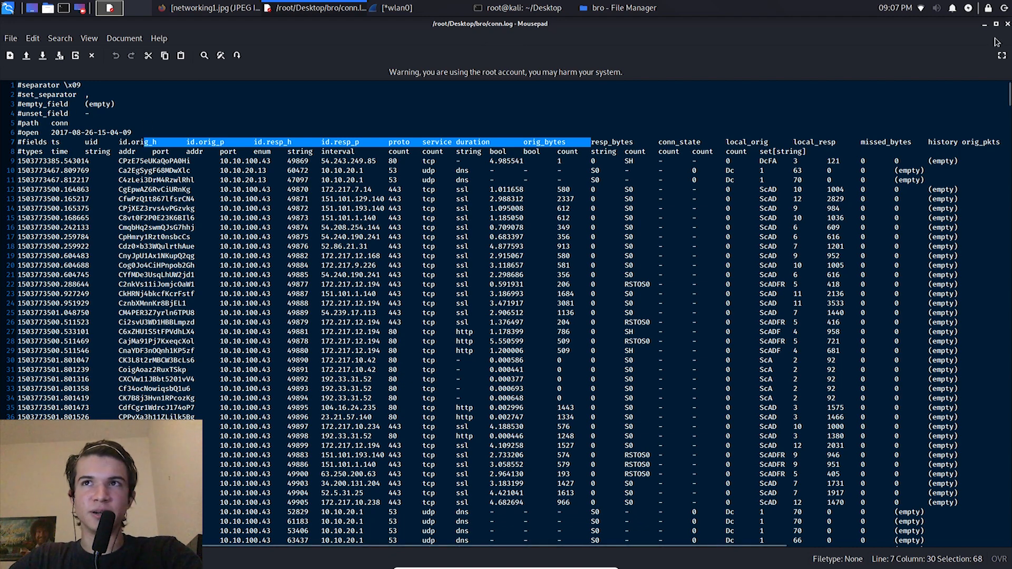
{"action": "left_click", "coordinate": [1007, 25]}
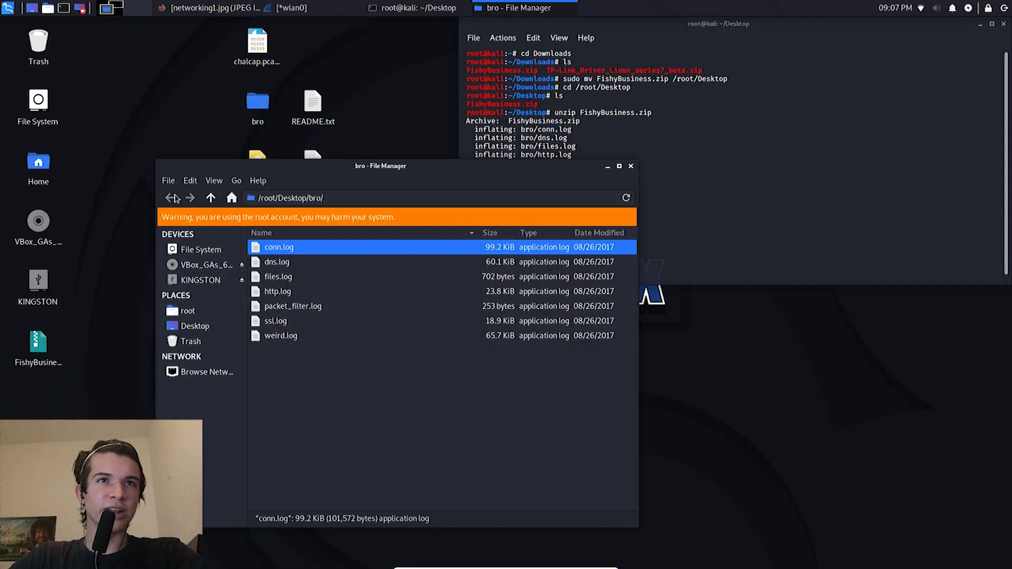
Step: Close and reopen the bro folder, highlight several of its log files, and close the folder window again
{"action": "left_click", "coordinate": [259, 109]}
{"action": "left_click", "coordinate": [633, 167]}
{"action": "left_click", "coordinate": [629, 168]}
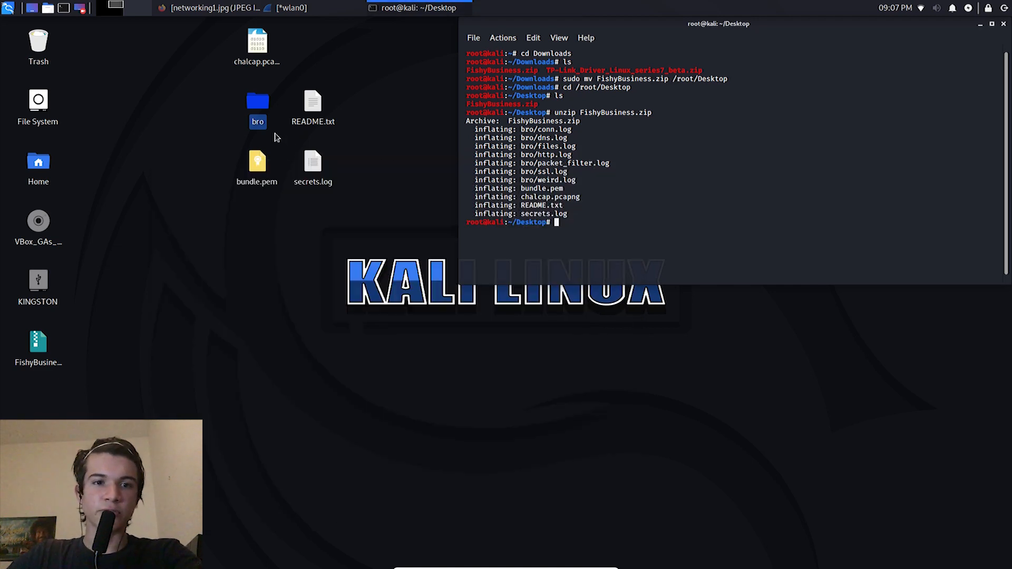
{"action": "double_click", "coordinate": [258, 103]}
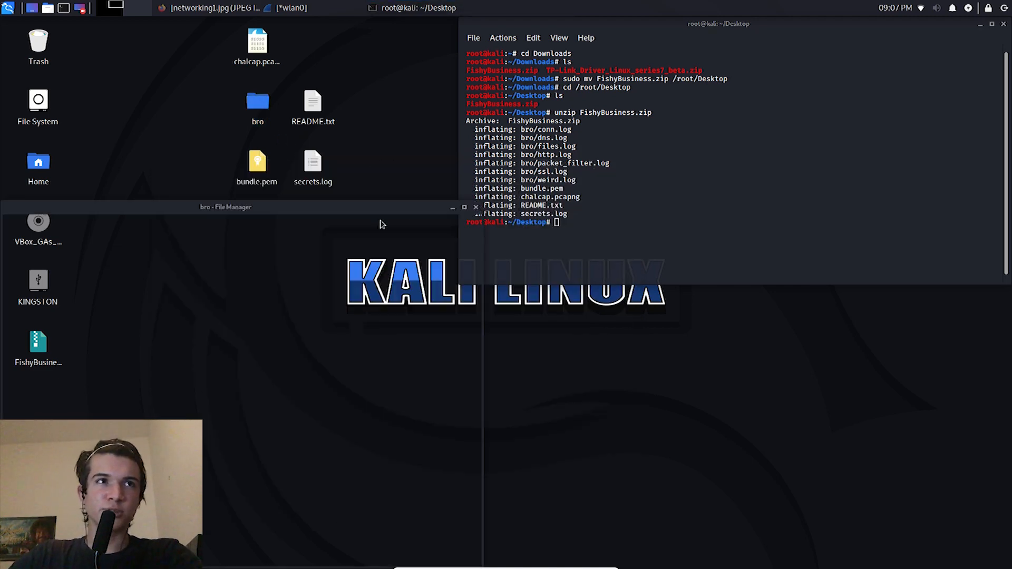
{"action": "left_click_drag", "start_coordinate": [206, 426], "coordinate": [214, 295]}
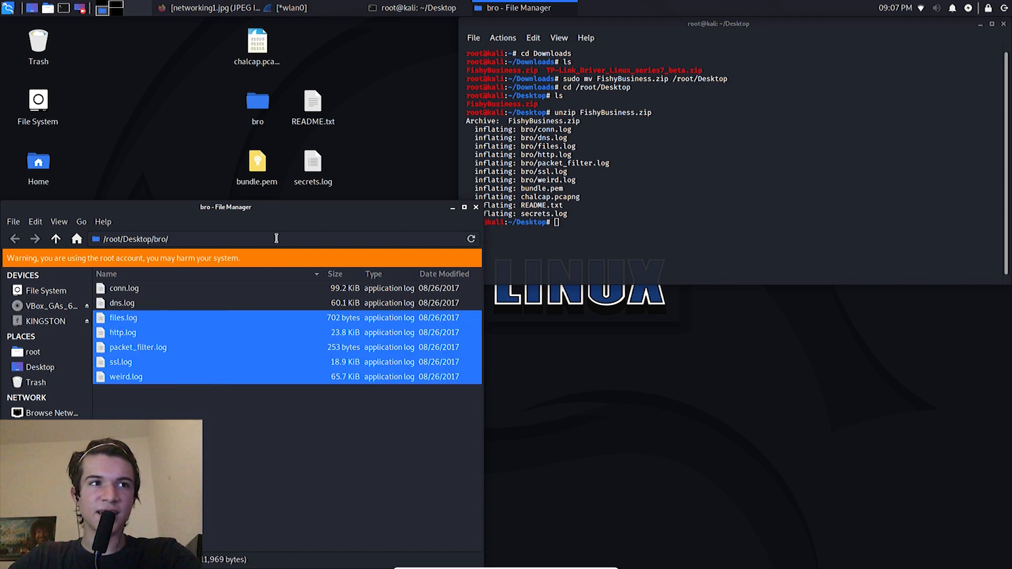
{"action": "left_click", "coordinate": [251, 419]}
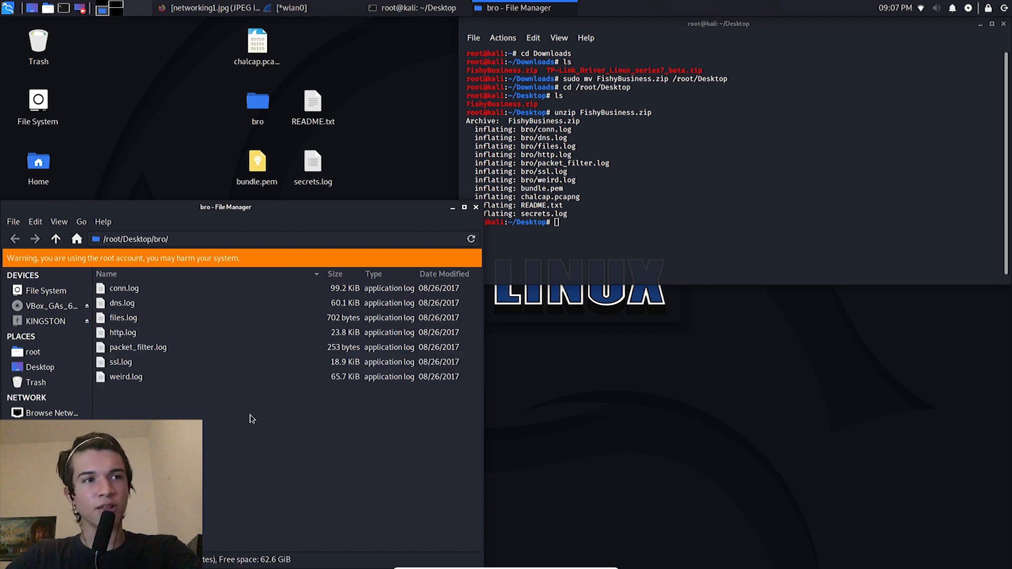
{"action": "left_click", "coordinate": [257, 105]}
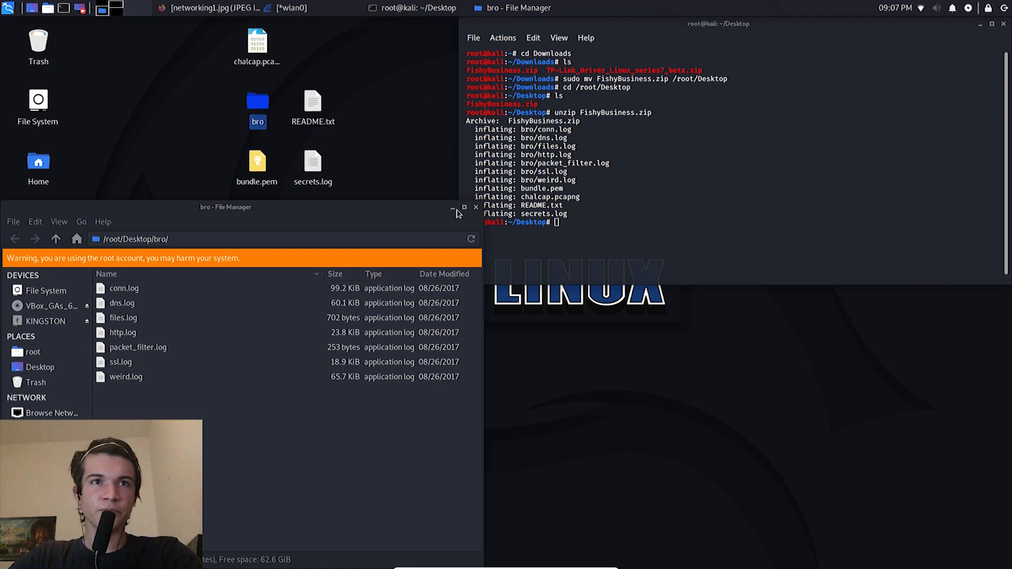
{"action": "left_click", "coordinate": [476, 207]}
Step: Switch to Firefox and search the web for "bro logs"
{"action": "left_click", "coordinate": [232, 8]}
{"action": "left_click", "coordinate": [249, 60]}
{"action": "type", "text": "bro logs"}
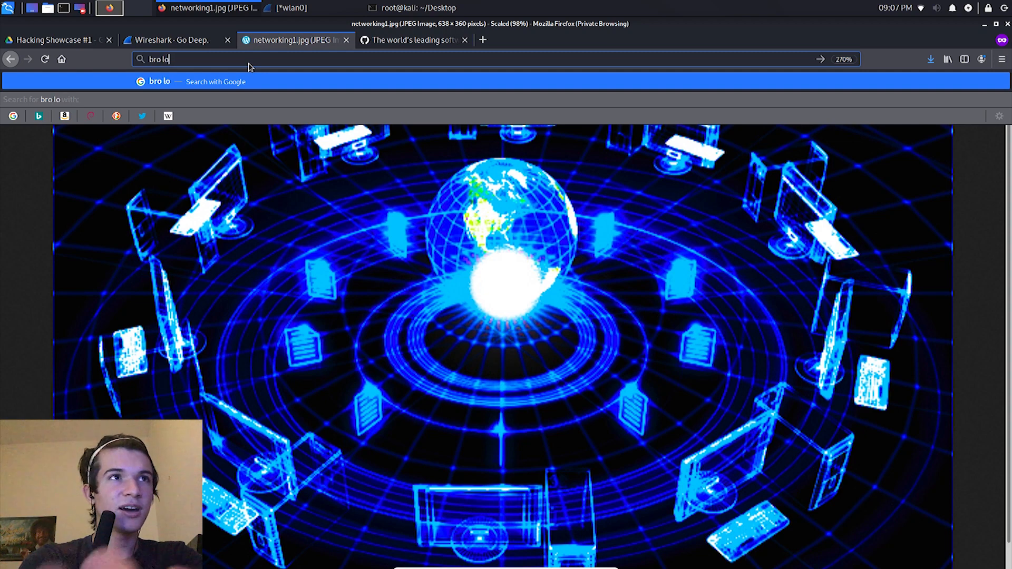
{"action": "key", "text": "Return"}
Step: Open the Zeek User Manual Log Files and Corelight About Bro results in new tabs, and select the Zeek page's web address
{"action": "scroll", "coordinate": [235, 191], "scroll_direction": "down", "scroll_amount": 7}
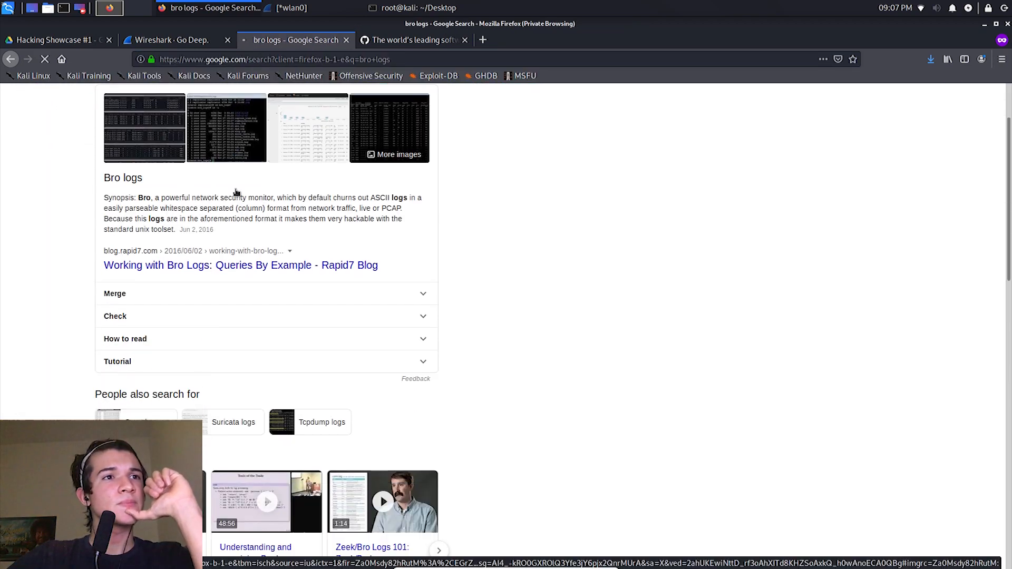
{"action": "scroll", "coordinate": [235, 192], "scroll_direction": "down", "scroll_amount": 3}
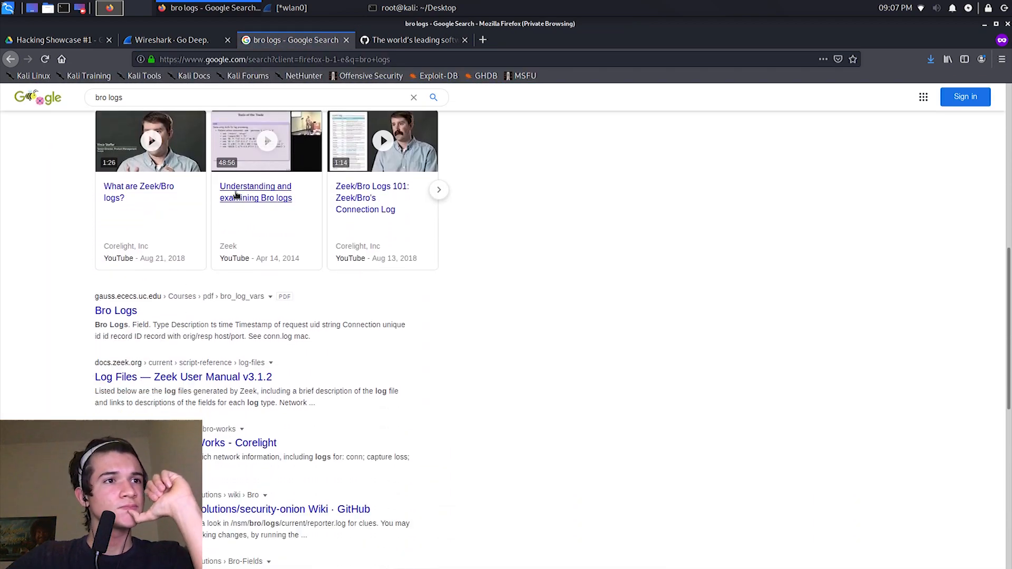
{"action": "middle_click", "coordinate": [216, 375]}
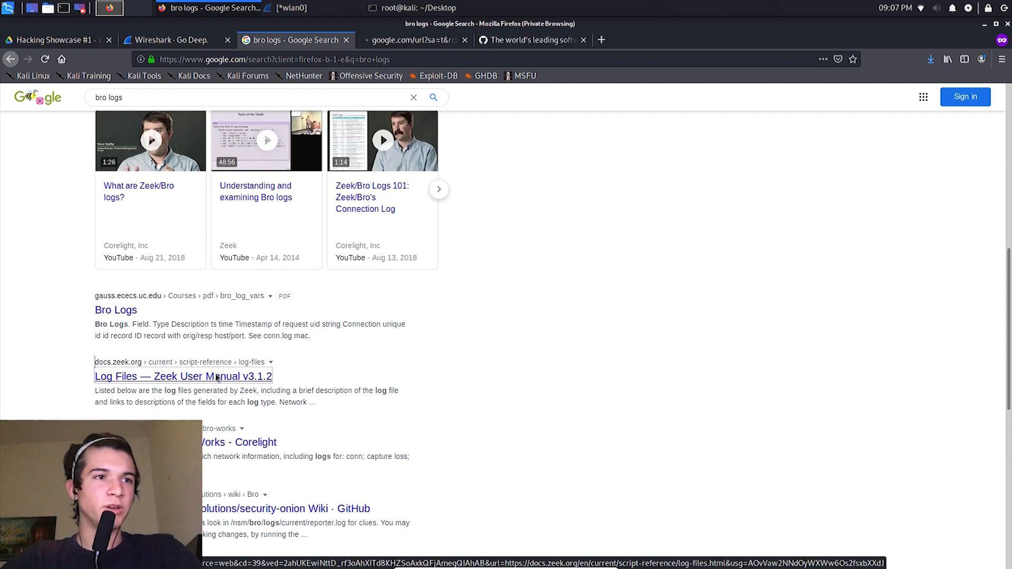
{"action": "scroll", "coordinate": [216, 376], "scroll_direction": "down", "scroll_amount": 2}
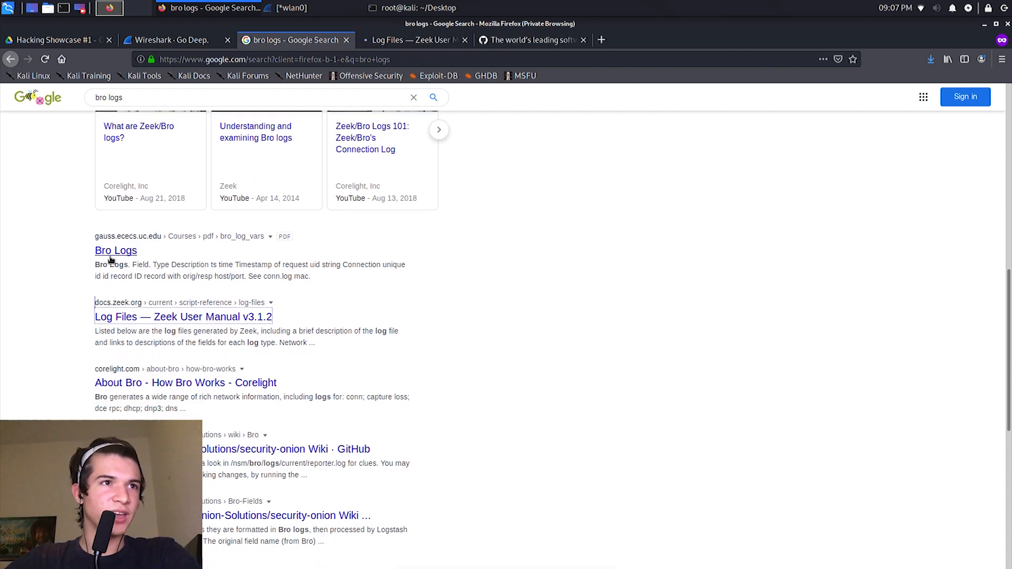
{"action": "middle_click", "coordinate": [150, 384]}
{"action": "scroll", "coordinate": [149, 396], "scroll_direction": "up", "scroll_amount": 10}
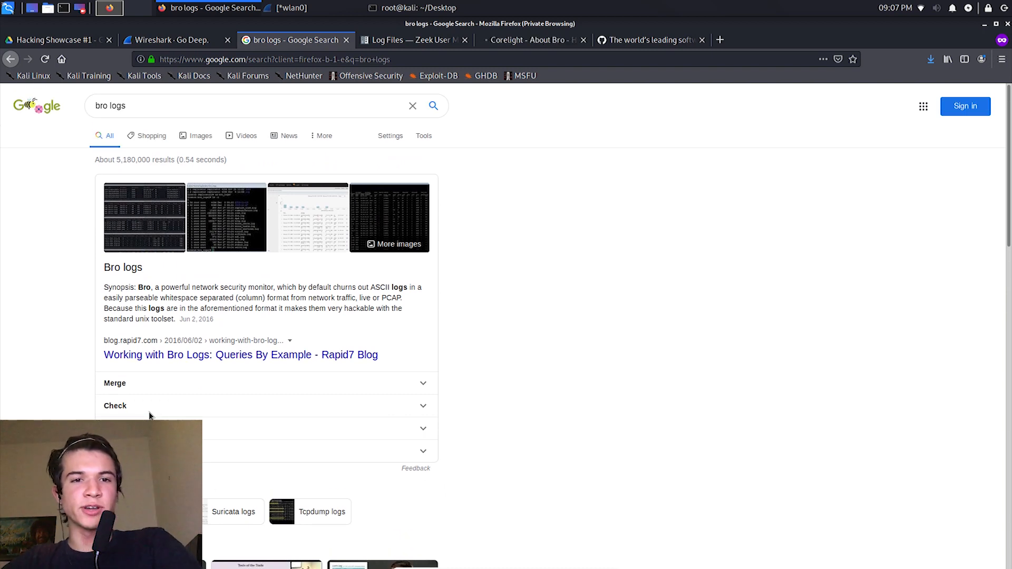
{"action": "left_click", "coordinate": [403, 42]}
{"action": "left_click", "coordinate": [353, 55]}
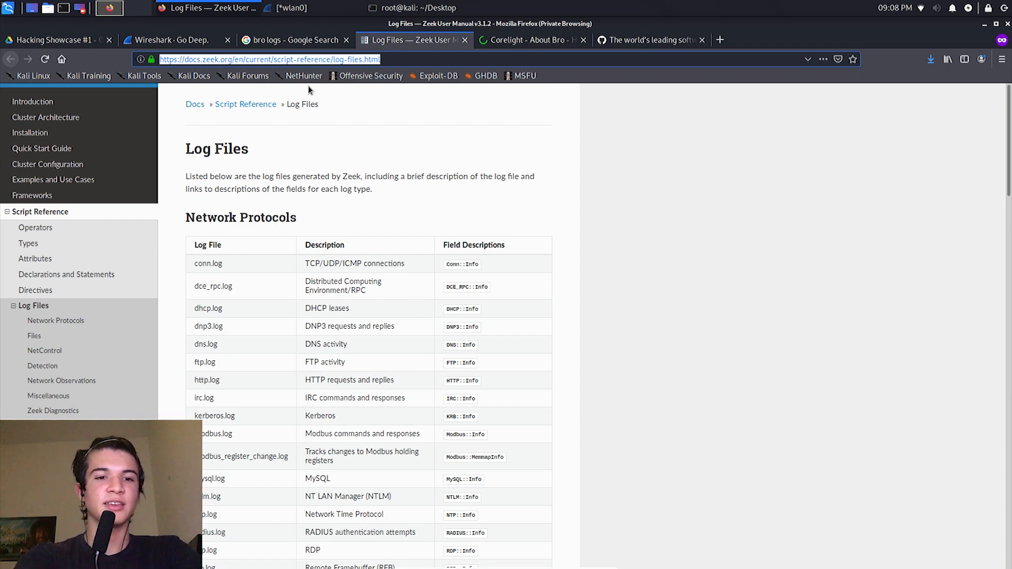
Step: Search the web for "zeek bro" and open The Zeek Network Security Monitor result
{"action": "type", "text": "zeek bro"}
{"action": "key", "text": "Return"}
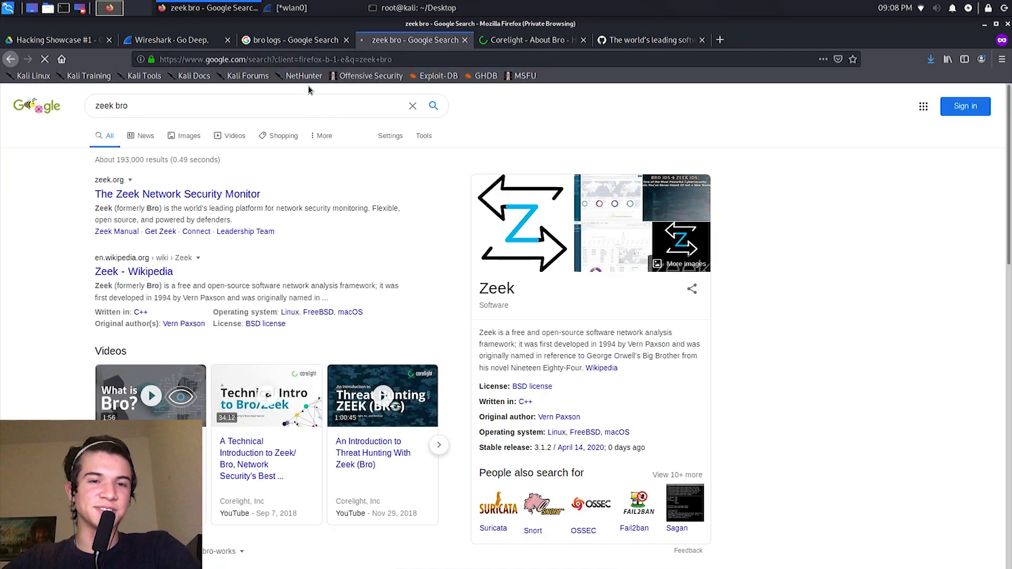
{"action": "left_click", "coordinate": [182, 198]}
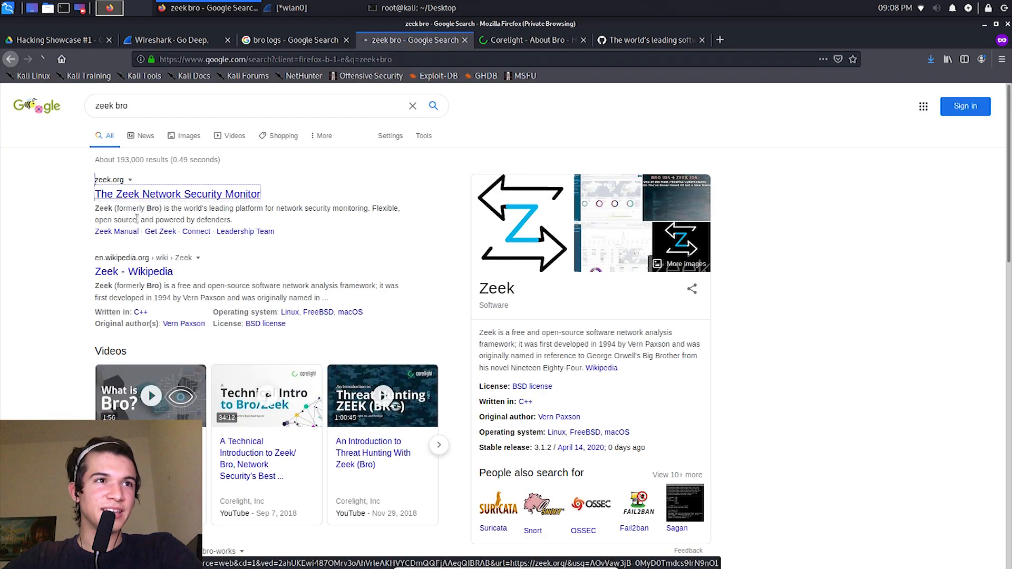
{"action": "left_click_drag", "start_coordinate": [127, 219], "coordinate": [160, 204]}
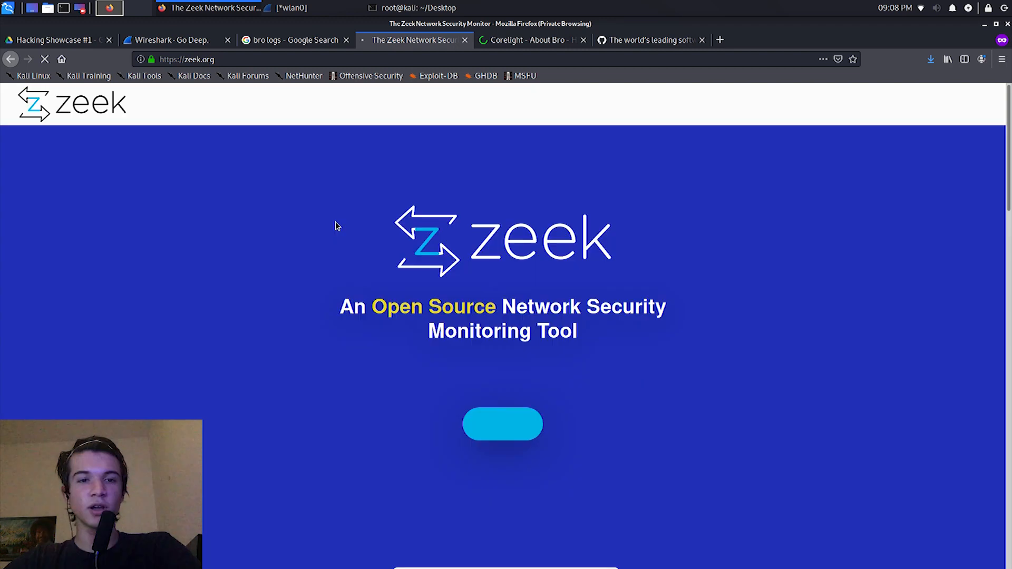
Step: Read the Zeek homepage's tagline and highlight the sentence describing Zeek, formerly Bro
{"action": "left_click_drag", "start_coordinate": [486, 291], "coordinate": [603, 327]}
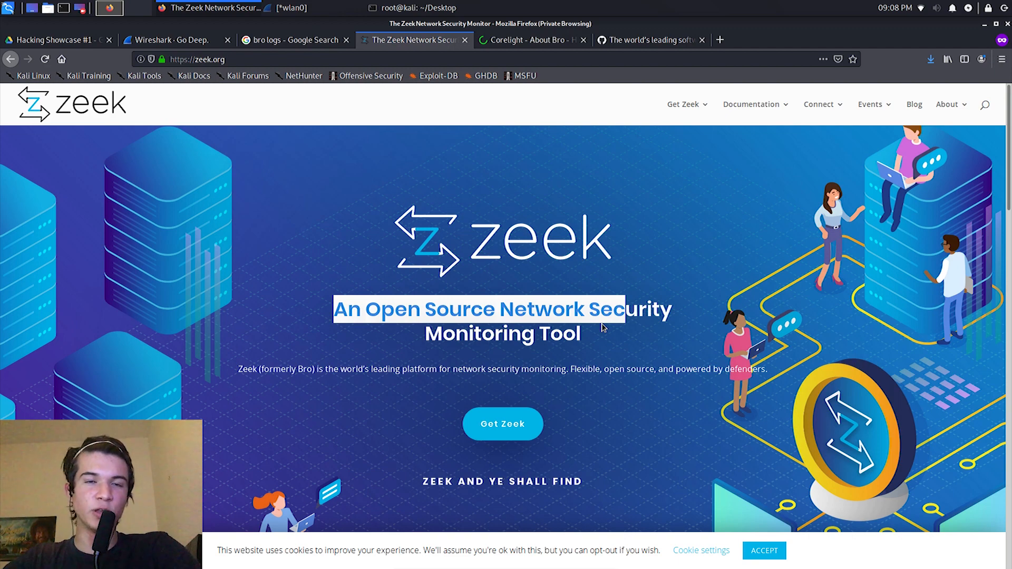
{"action": "left_click", "coordinate": [602, 325]}
{"action": "scroll", "coordinate": [563, 338], "scroll_direction": "down", "scroll_amount": 1}
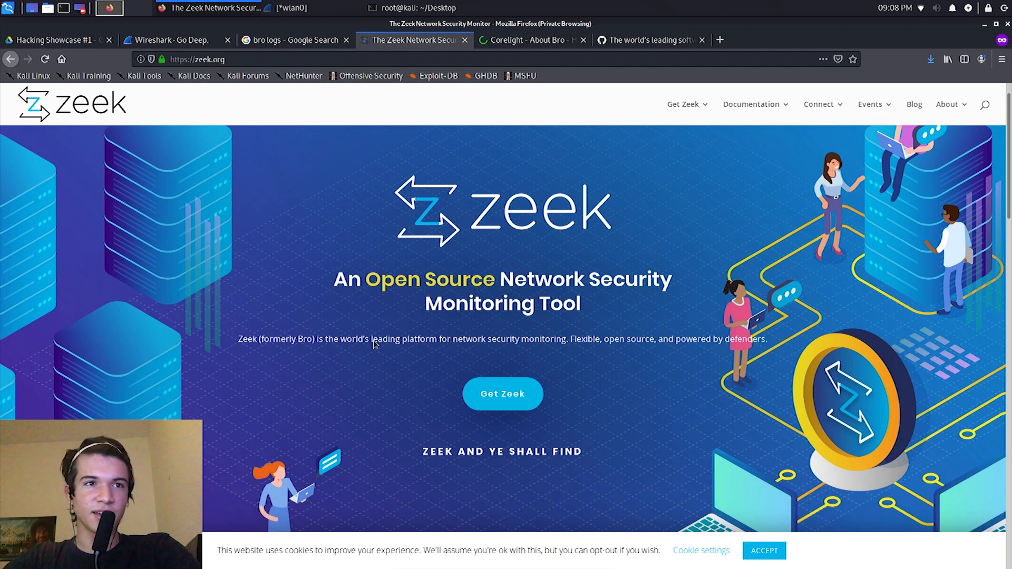
{"action": "mouse_move", "coordinate": [306, 339]}
{"action": "left_mouse_down"}
{"action": "mouse_move", "coordinate": [288, 339]}
{"action": "mouse_move", "coordinate": [299, 339]}
{"action": "left_mouse_up"}
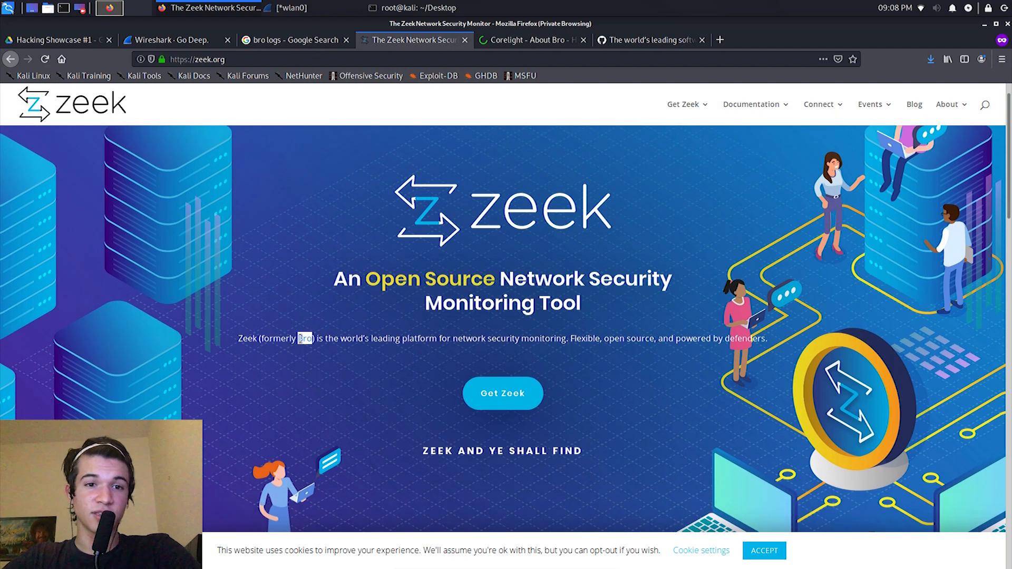
{"action": "triple_click", "coordinate": [299, 339]}
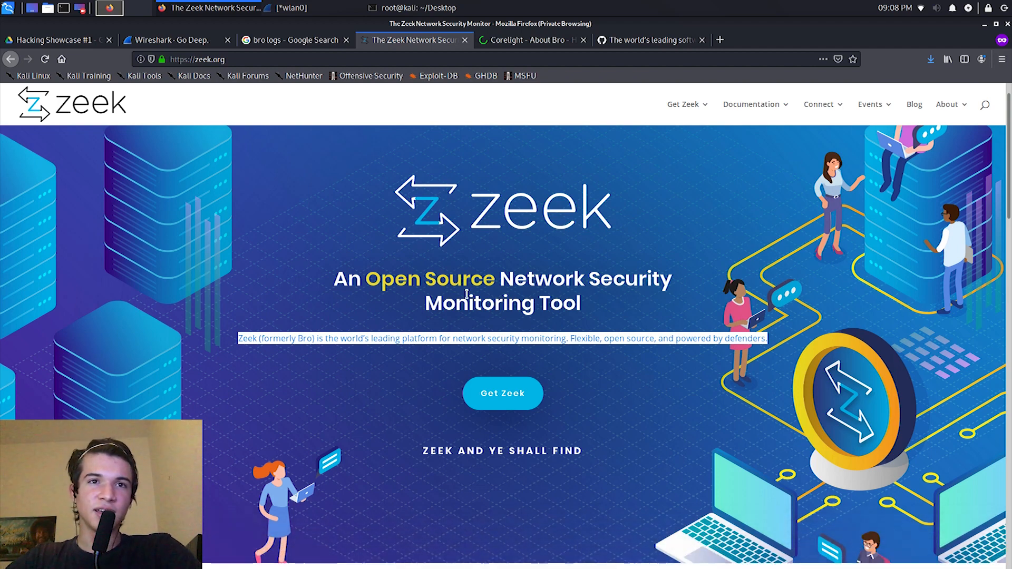
Step: Minimize the browser, open the bro folder on the desktop, and open conn.log from it
{"action": "left_click", "coordinate": [983, 24]}
{"action": "left_click", "coordinate": [258, 102]}
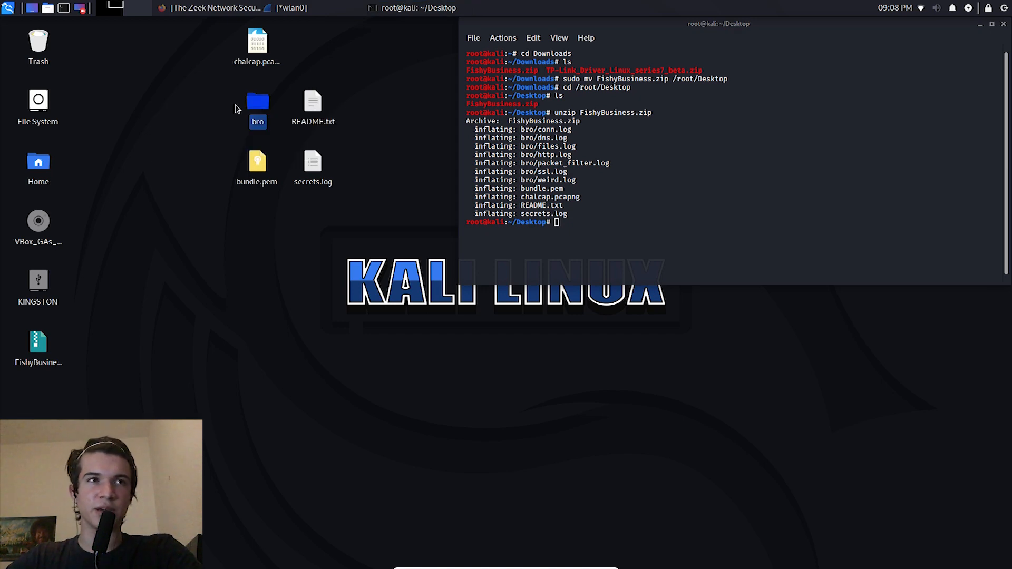
{"action": "double_click", "coordinate": [254, 107]}
{"action": "left_click_drag", "start_coordinate": [204, 445], "coordinate": [165, 400]}
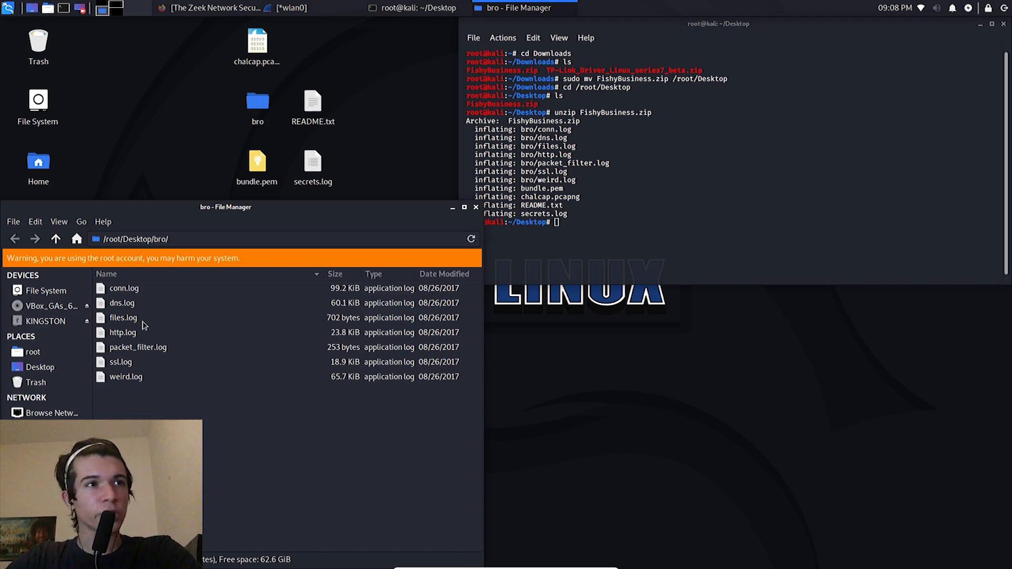
{"action": "double_click", "coordinate": [139, 293]}
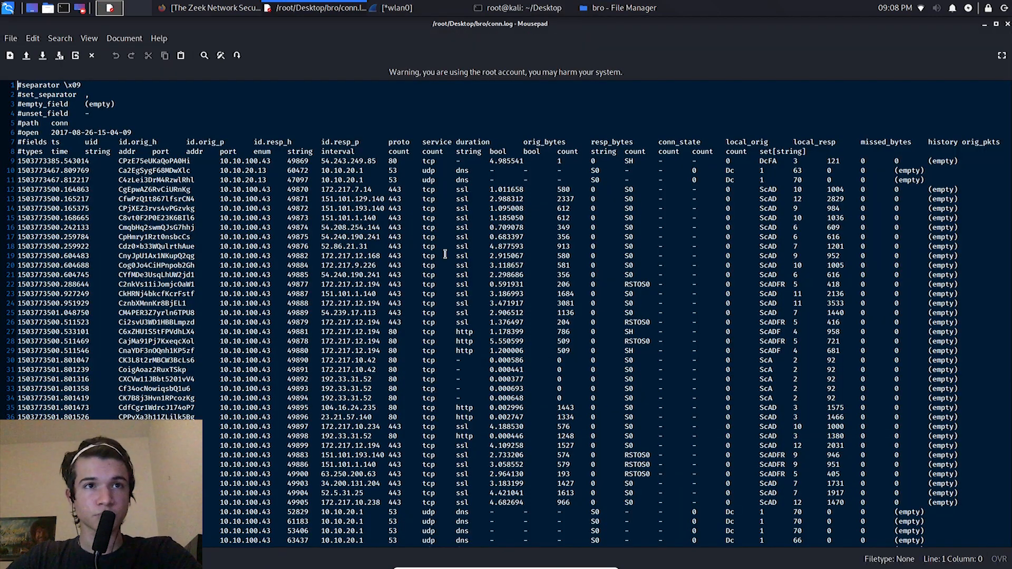
{"action": "scroll", "coordinate": [732, 250], "scroll_direction": "down", "scroll_amount": 3}
{"action": "scroll", "coordinate": [732, 250], "scroll_direction": "up", "scroll_amount": 3}
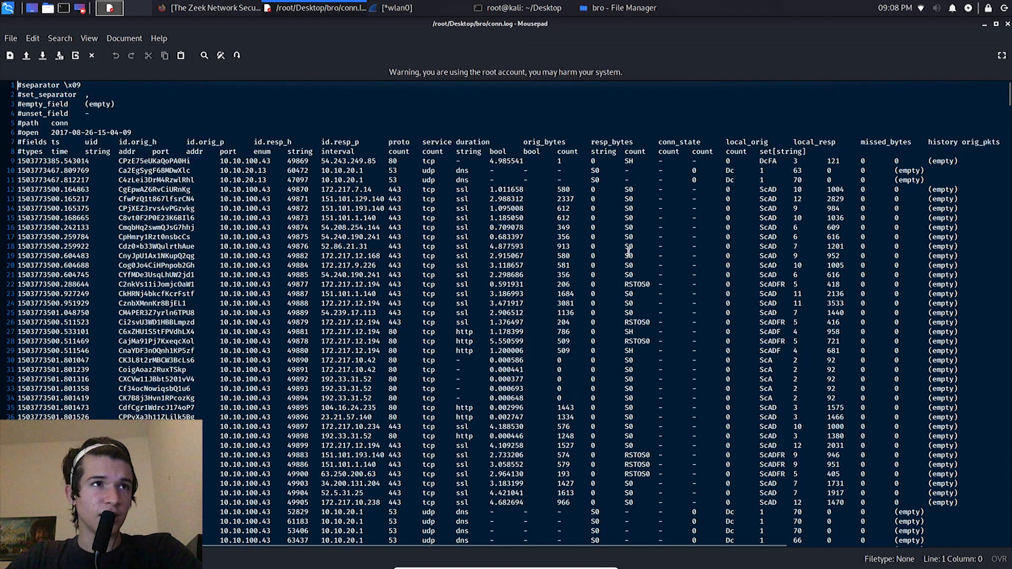
Step: Examine the #fields row of conn.log, highlighting id.orig_h, id.orig_p and the columns from id.resp_h through local_orig
{"action": "left_click", "coordinate": [57, 143]}
{"action": "left_click_drag", "start_coordinate": [86, 142], "coordinate": [224, 141]}
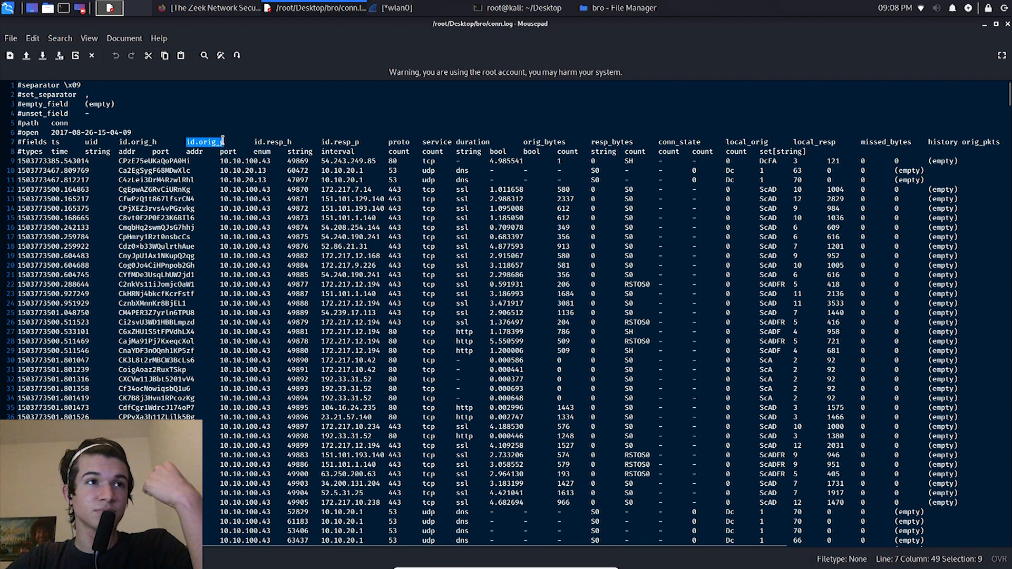
{"action": "left_click_drag", "start_coordinate": [156, 143], "coordinate": [132, 143]}
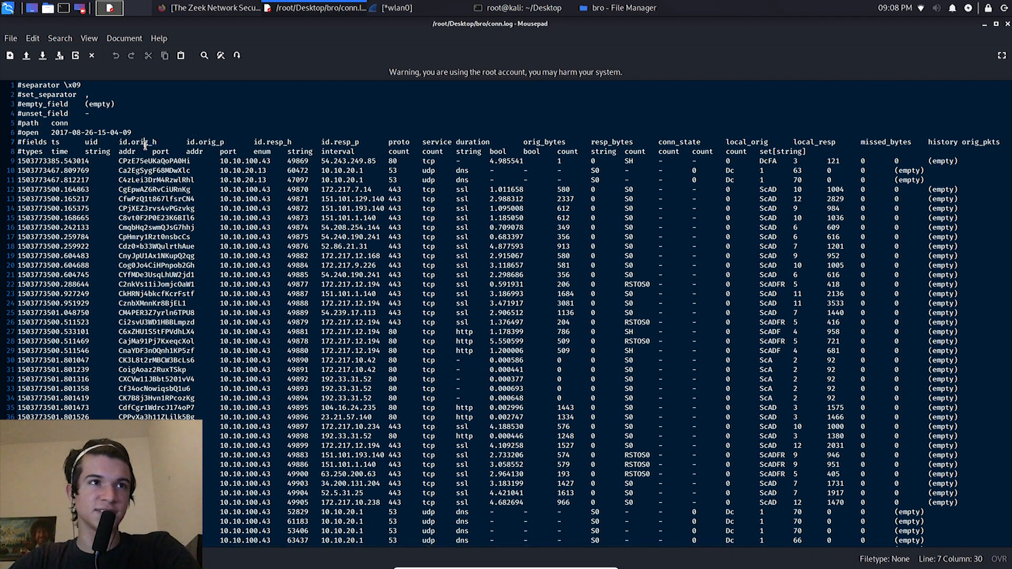
{"action": "left_click_drag", "start_coordinate": [203, 142], "coordinate": [224, 143]}
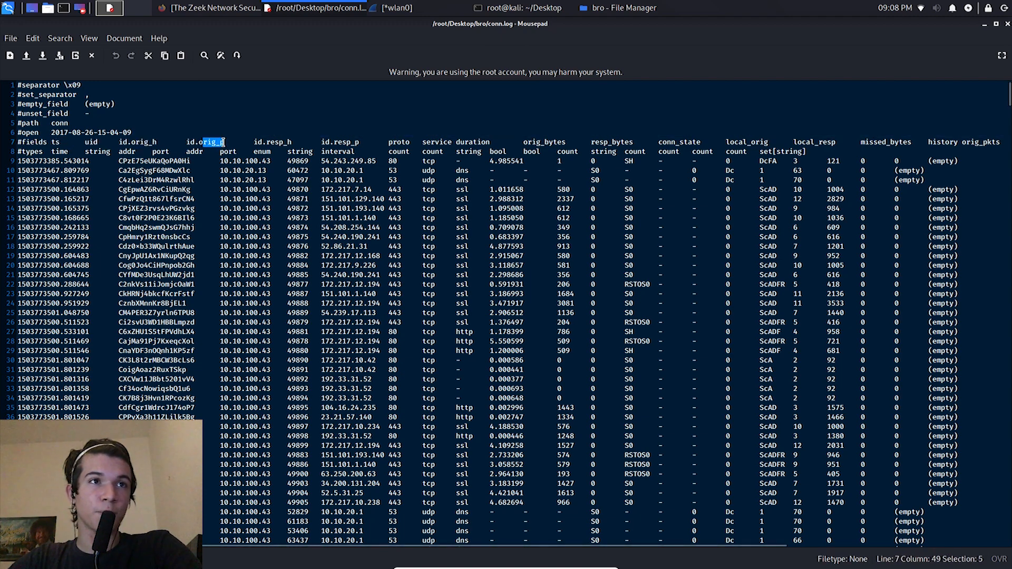
{"action": "left_click_drag", "start_coordinate": [270, 142], "coordinate": [805, 143]}
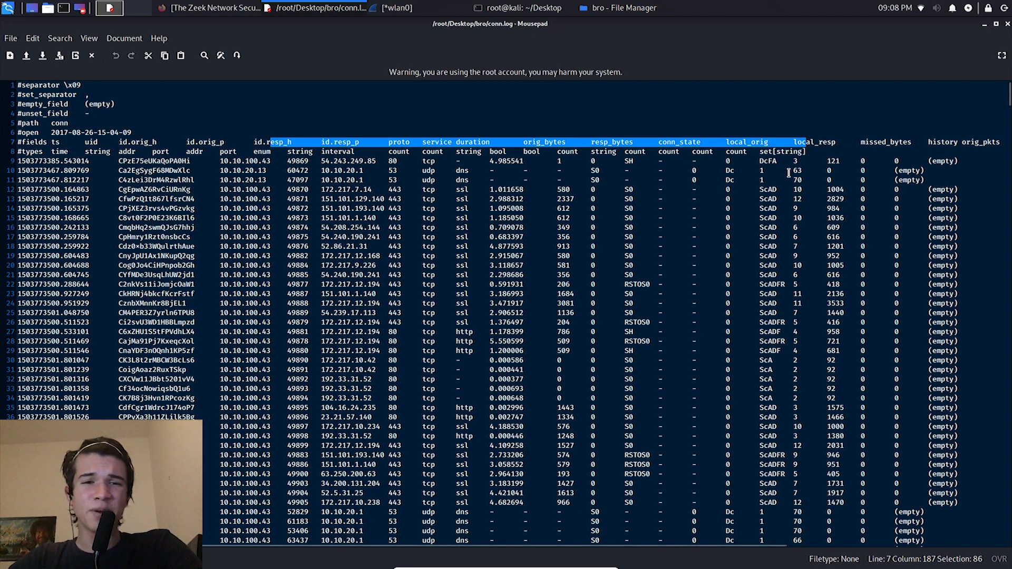
Step: Look through the connection entries of conn.log for differing originating IP addresses and highlight the 10.10.20.13 address on line 485
{"action": "scroll", "coordinate": [788, 174], "scroll_direction": "down", "scroll_amount": 10}
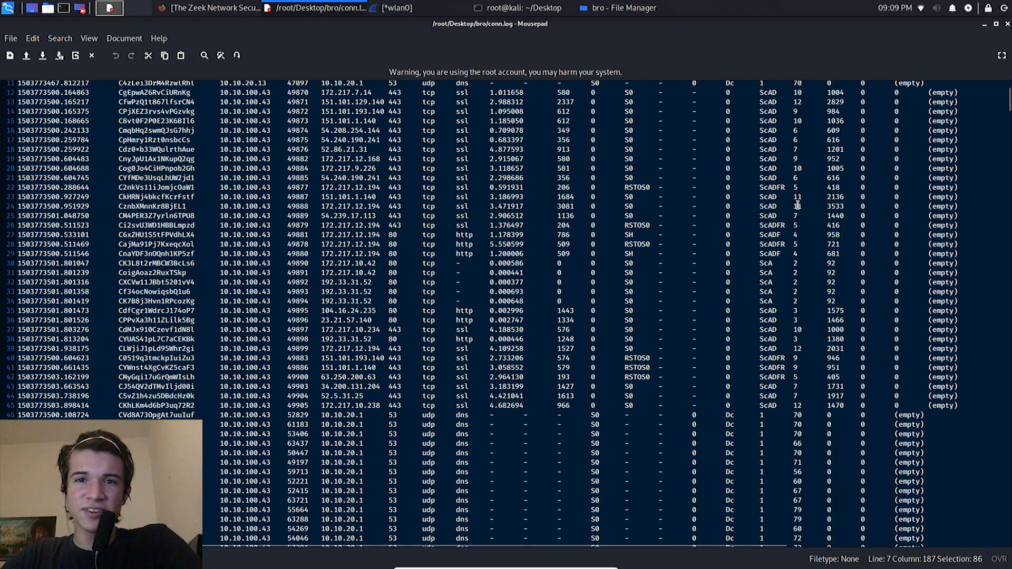
{"action": "scroll", "coordinate": [798, 205], "scroll_direction": "down", "scroll_amount": 20}
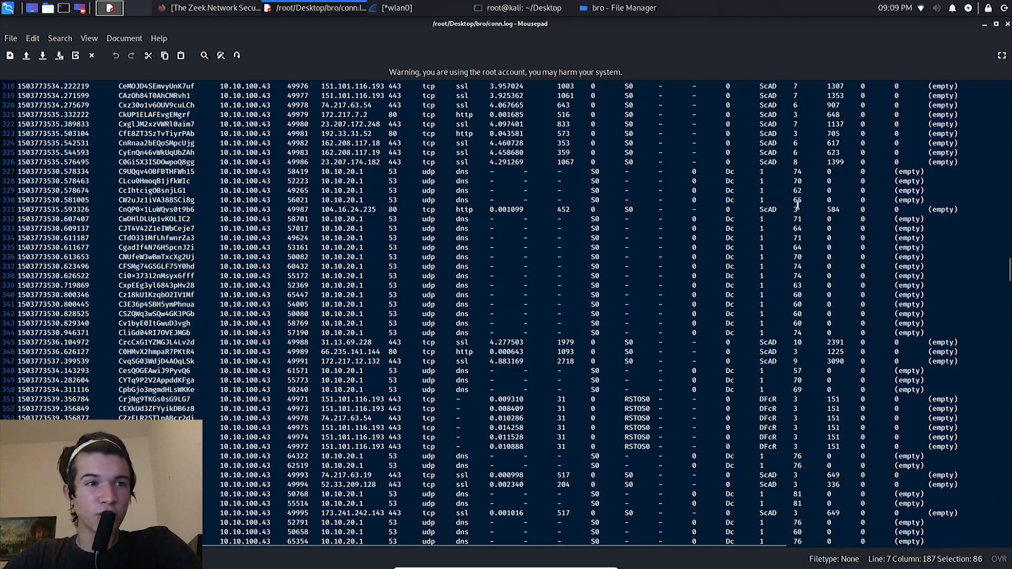
{"action": "scroll", "coordinate": [798, 205], "scroll_direction": "down", "scroll_amount": 4}
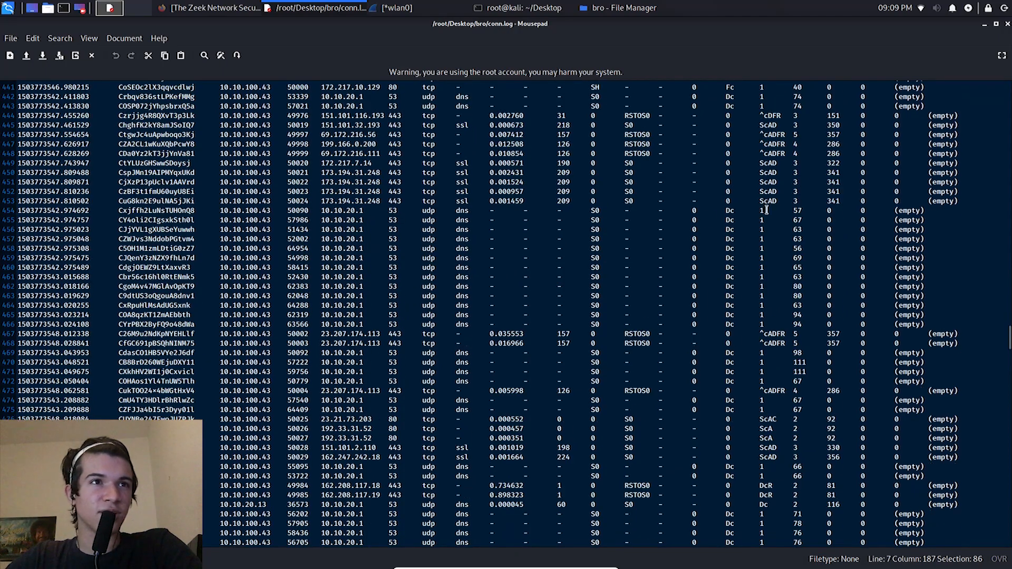
{"action": "scroll", "coordinate": [180, 233], "scroll_direction": "down", "scroll_amount": 6}
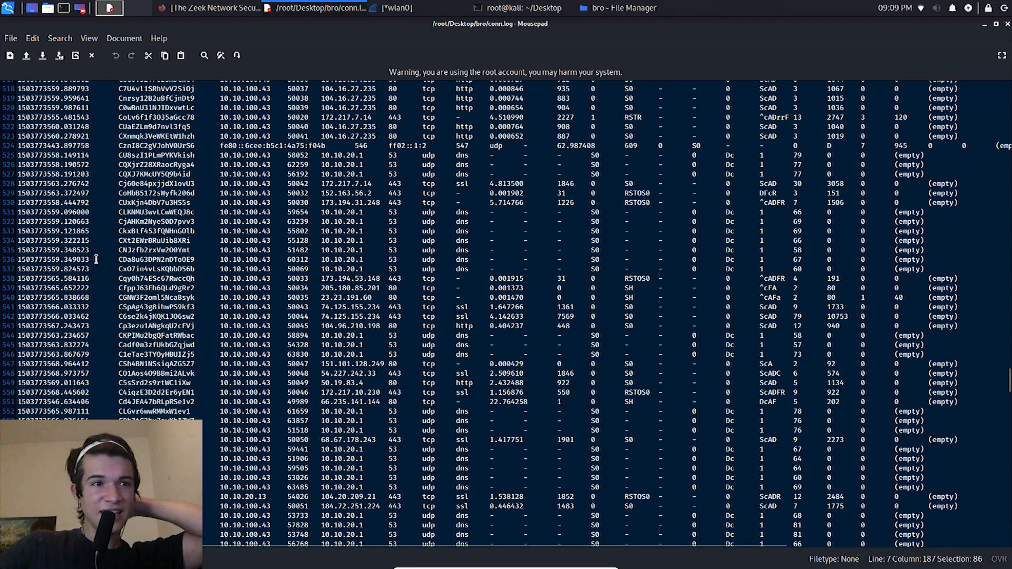
{"action": "scroll", "coordinate": [233, 344], "scroll_direction": "up", "scroll_amount": 15}
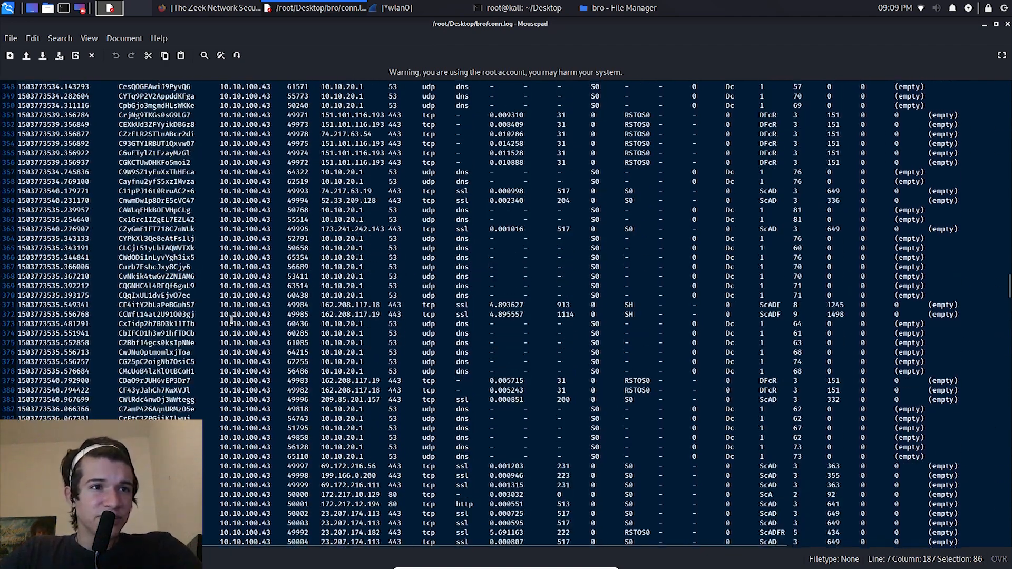
{"action": "scroll", "coordinate": [232, 320], "scroll_direction": "down", "scroll_amount": 5}
{"action": "scroll", "coordinate": [232, 319], "scroll_direction": "down", "scroll_amount": 3}
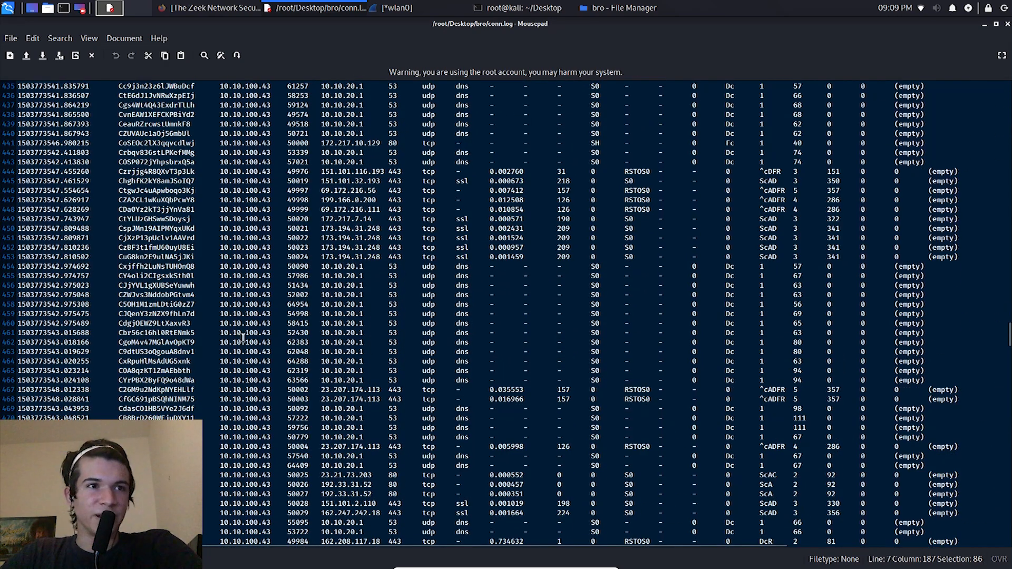
{"action": "left_click_drag", "start_coordinate": [234, 224], "coordinate": [249, 267]}
{"action": "scroll", "coordinate": [245, 303], "scroll_direction": "down", "scroll_amount": 2}
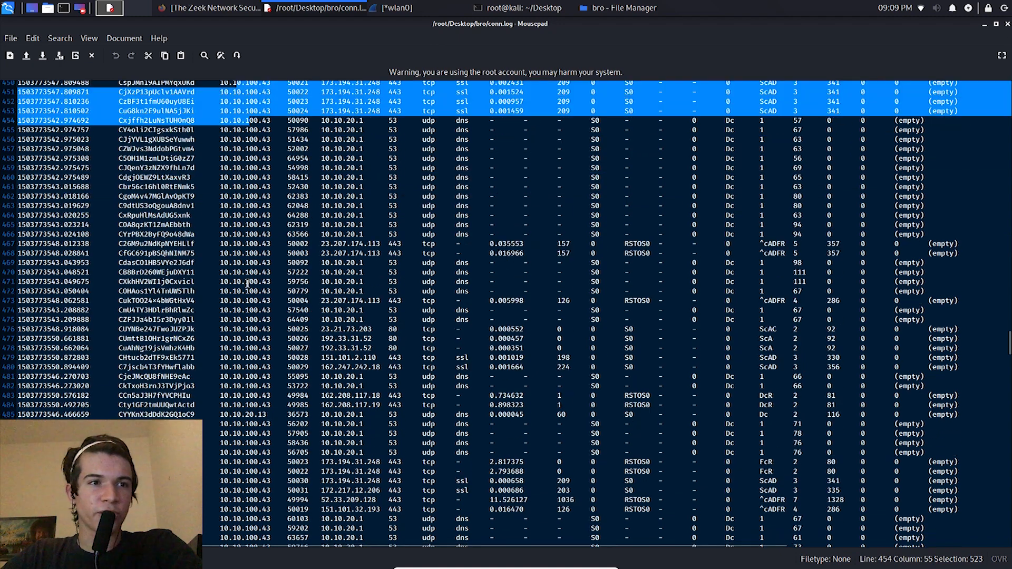
{"action": "left_click_drag", "start_coordinate": [275, 380], "coordinate": [228, 380]}
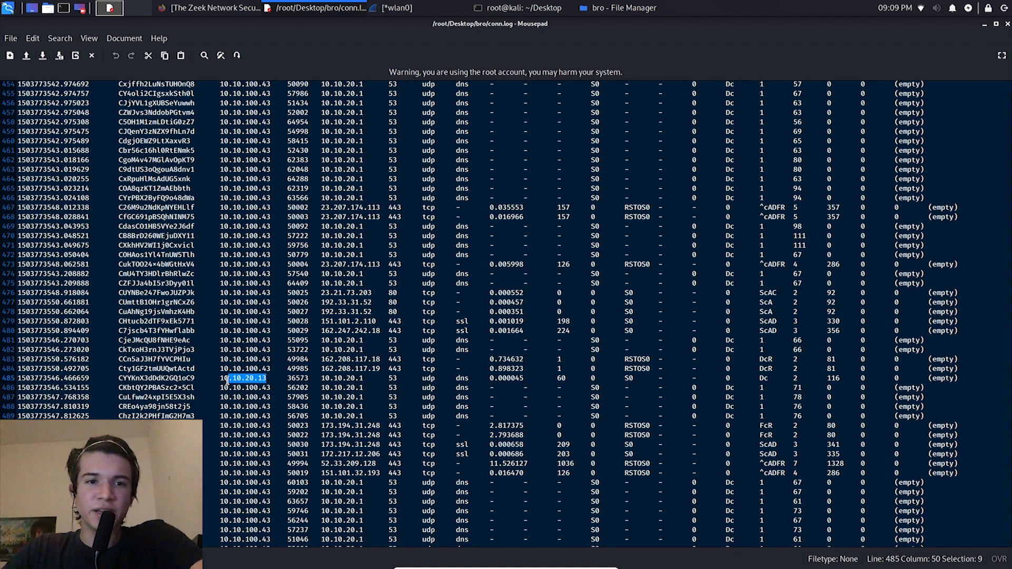
{"action": "scroll", "coordinate": [228, 381], "scroll_direction": "up", "scroll_amount": 20}
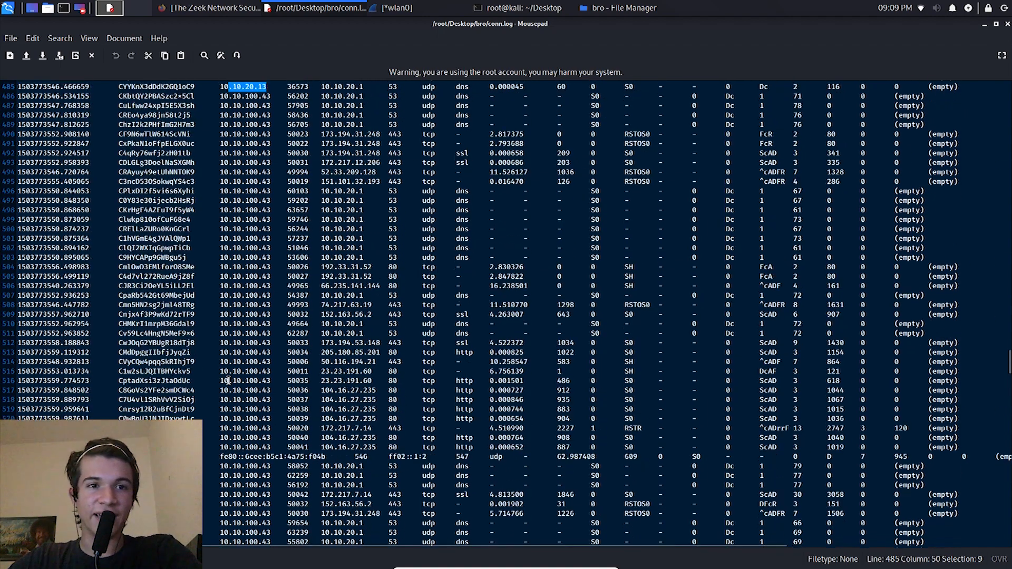
Step: Examine the protocol values and originating addresses across conn.log, highlighting several blocks of entries, and close the file
{"action": "left_click_drag", "start_coordinate": [430, 265], "coordinate": [449, 389]}
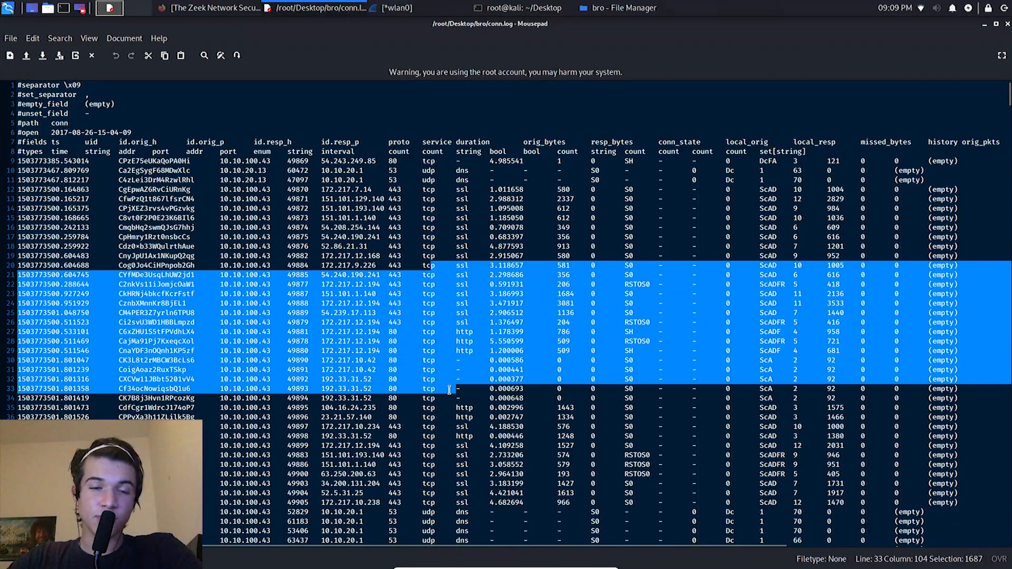
{"action": "triple_click", "coordinate": [432, 369]}
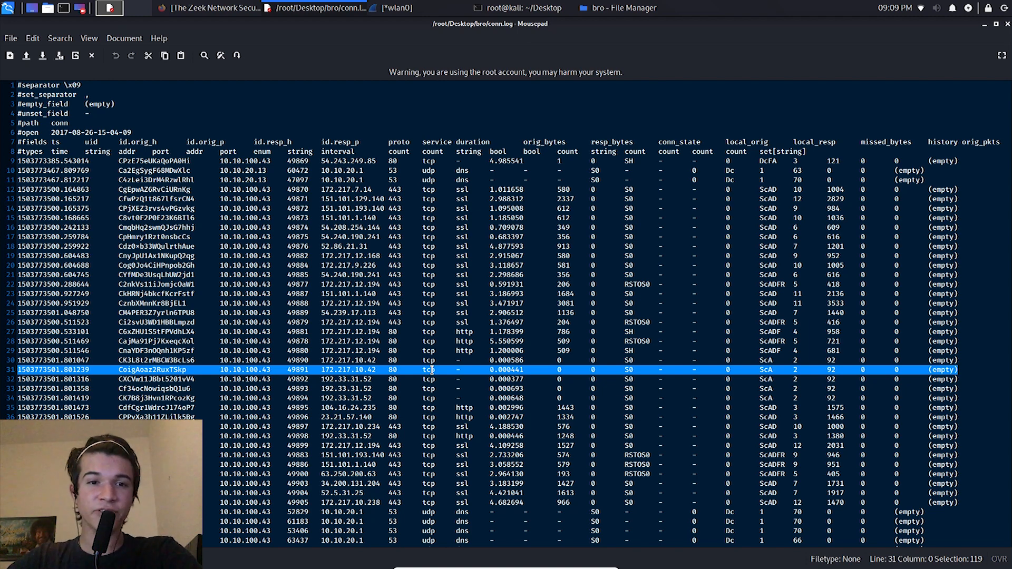
{"action": "left_click_drag", "start_coordinate": [427, 350], "coordinate": [425, 390]}
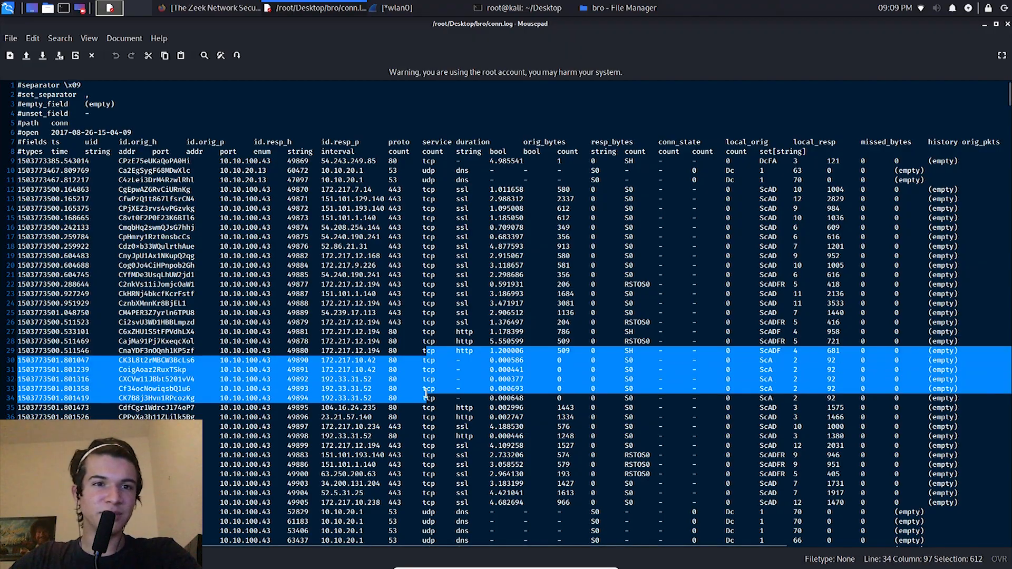
{"action": "scroll", "coordinate": [425, 392], "scroll_direction": "down", "scroll_amount": 20}
{"action": "scroll", "coordinate": [424, 455], "scroll_direction": "down", "scroll_amount": 20}
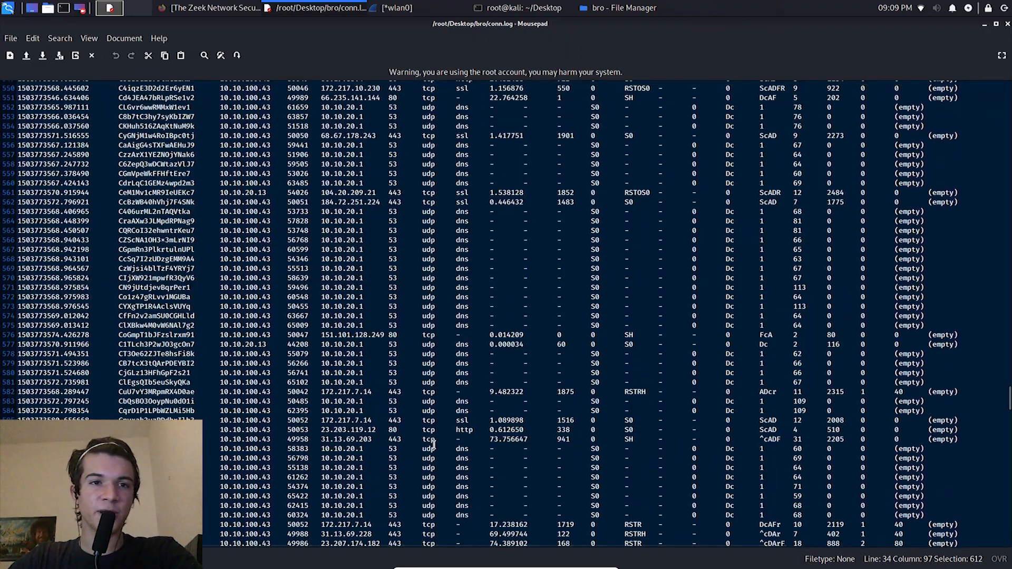
{"action": "scroll", "coordinate": [434, 445], "scroll_direction": "down", "scroll_amount": 20}
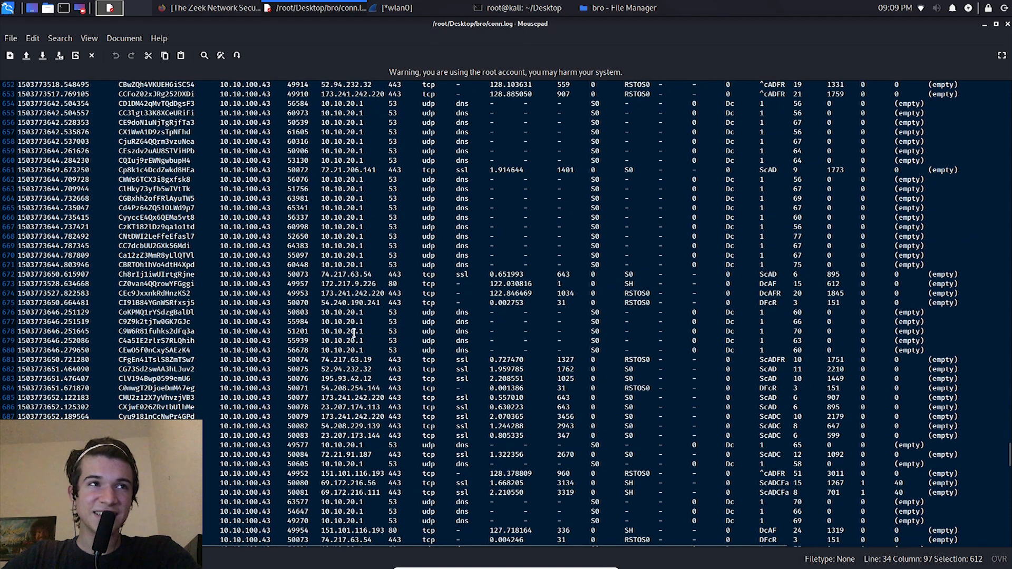
{"action": "left_click_drag", "start_coordinate": [241, 483], "coordinate": [245, 340]}
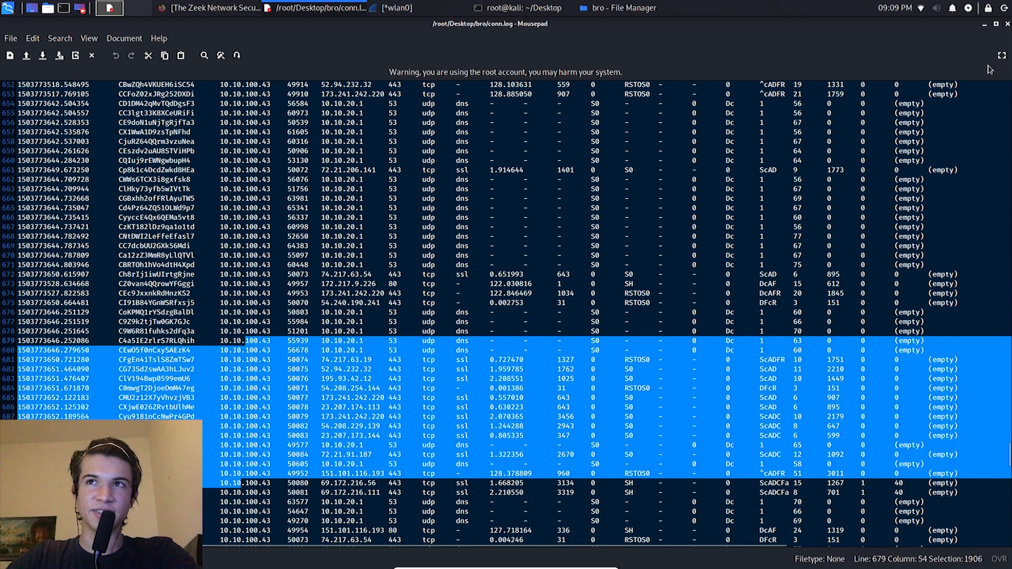
{"action": "left_click", "coordinate": [1007, 25]}
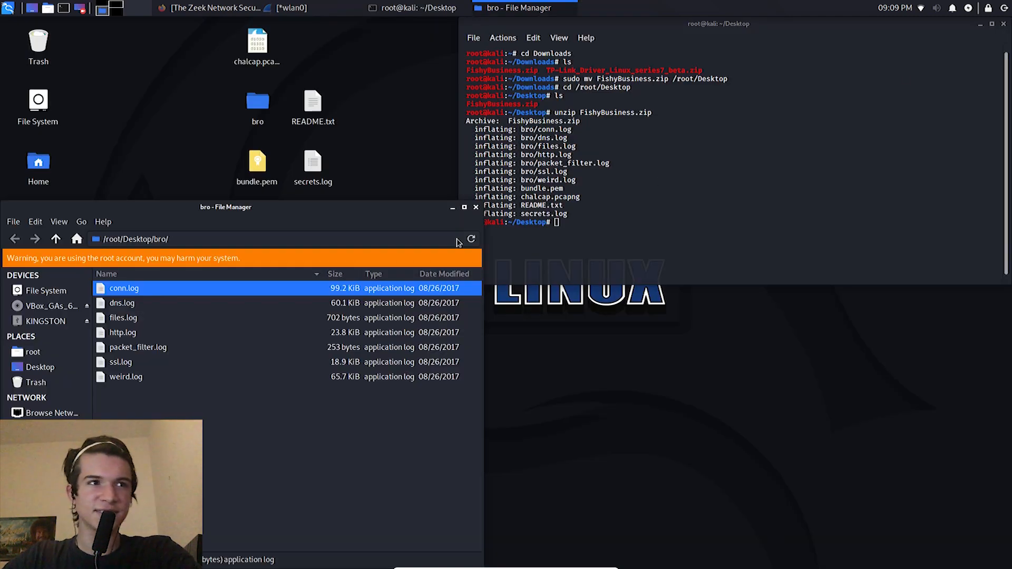
Step: Move the bro folder window toward the centre of the desktop, open dns.log, and examine its queried domain entries
{"action": "left_click_drag", "start_coordinate": [211, 220], "coordinate": [337, 140]}
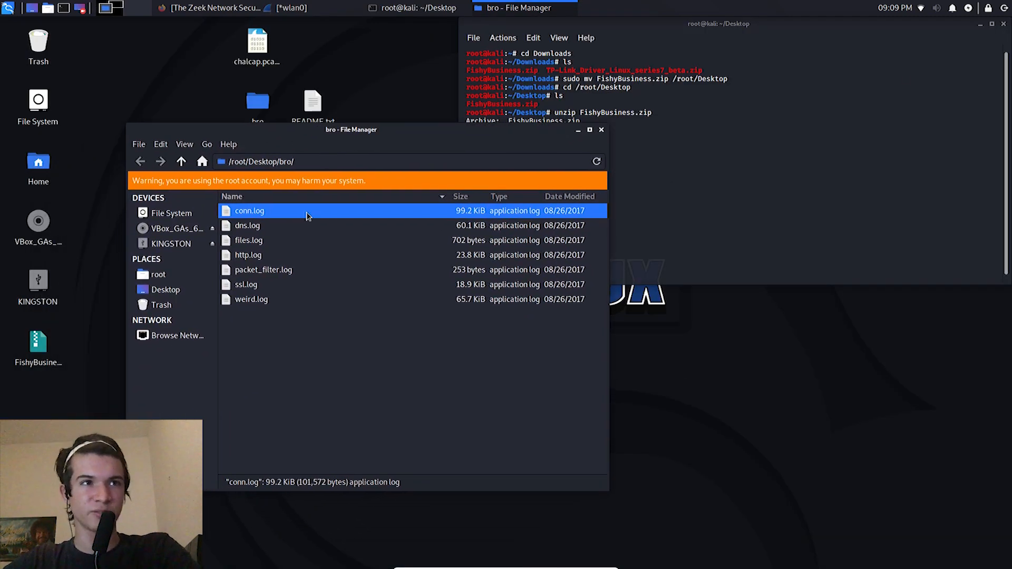
{"action": "double_click", "coordinate": [290, 230]}
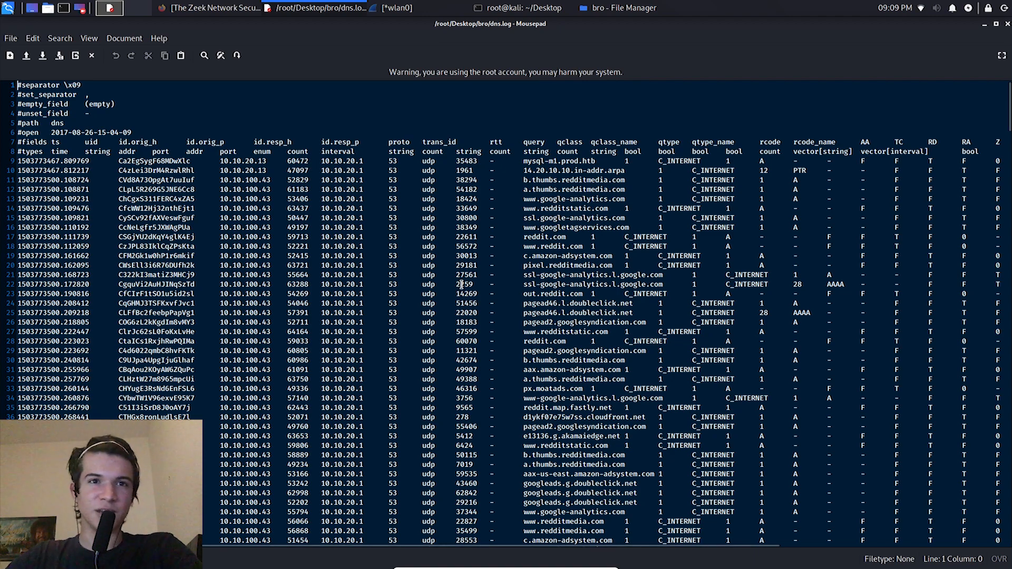
{"action": "scroll", "coordinate": [683, 268], "scroll_direction": "down", "scroll_amount": 5}
{"action": "left_click_drag", "start_coordinate": [738, 258], "coordinate": [725, 278]}
{"action": "scroll", "coordinate": [725, 279], "scroll_direction": "up", "scroll_amount": 6}
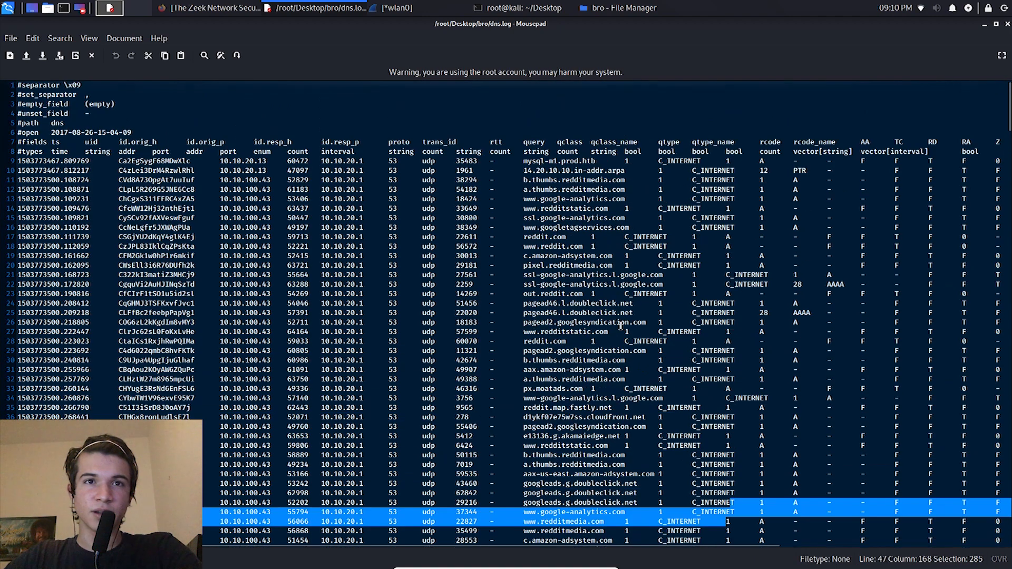
{"action": "scroll", "coordinate": [617, 325], "scroll_direction": "down", "scroll_amount": 2}
{"action": "scroll", "coordinate": [617, 325], "scroll_direction": "up", "scroll_amount": 2}
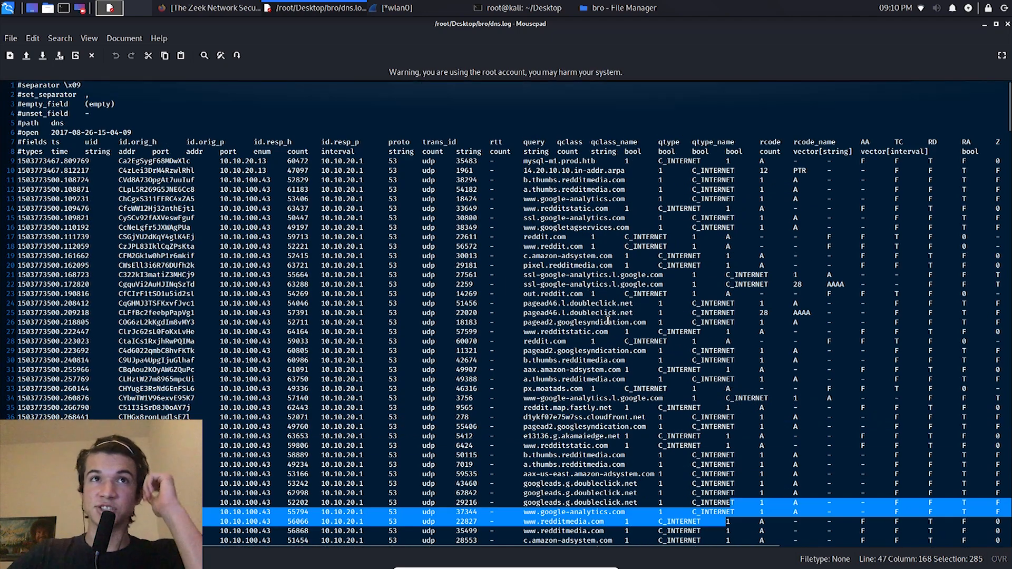
Step: Look through the queried domains of dns.log from the first entries onward and highlight part of the pastebin.com query on line 292
{"action": "left_click_drag", "start_coordinate": [558, 161], "coordinate": [561, 379]}
{"action": "scroll", "coordinate": [562, 379], "scroll_direction": "down", "scroll_amount": 3}
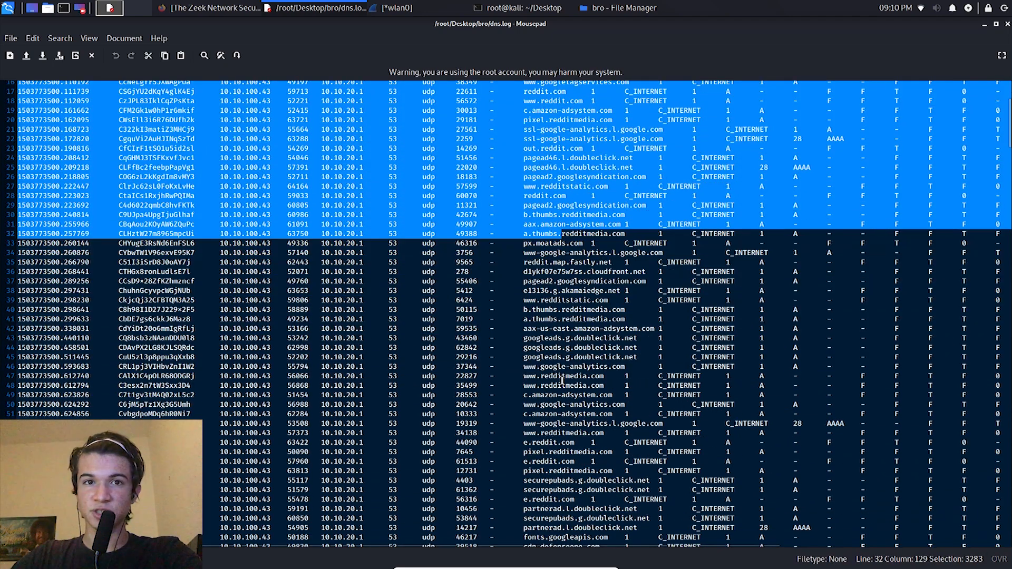
{"action": "scroll", "coordinate": [562, 379], "scroll_direction": "down", "scroll_amount": 3}
{"action": "scroll", "coordinate": [562, 380], "scroll_direction": "down", "scroll_amount": 6}
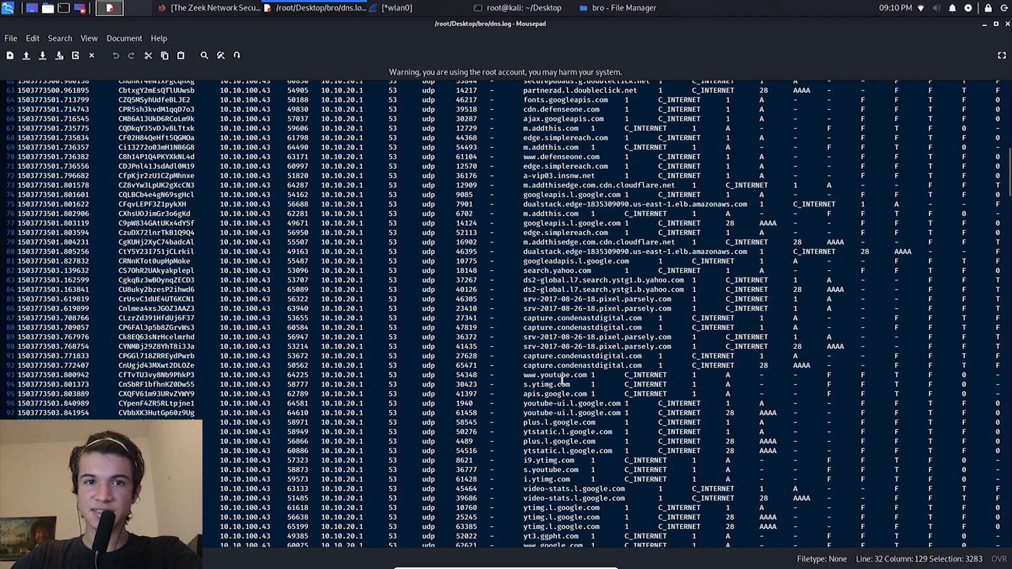
{"action": "scroll", "coordinate": [562, 379], "scroll_direction": "down", "scroll_amount": 6}
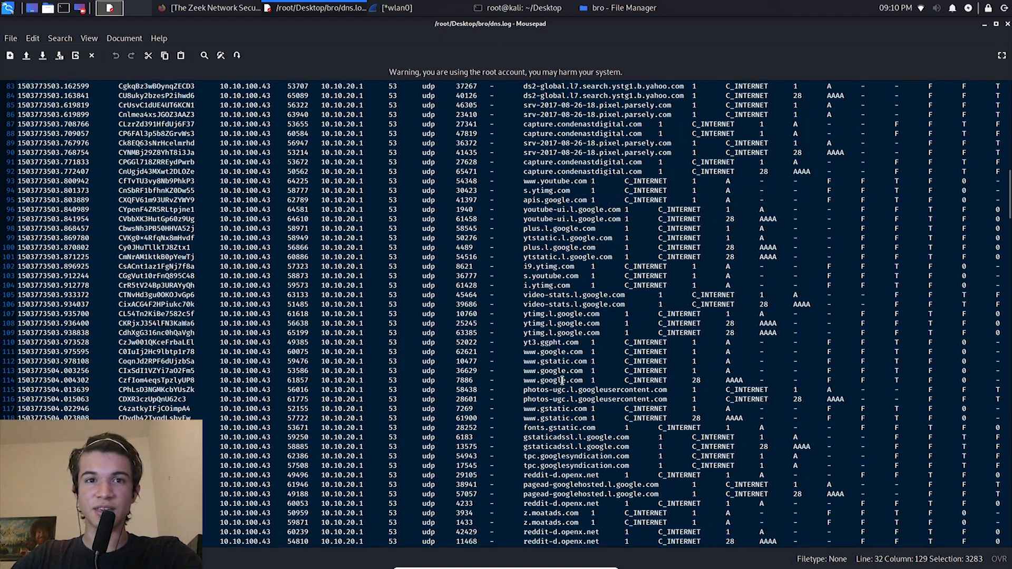
{"action": "scroll", "coordinate": [561, 379], "scroll_direction": "down", "scroll_amount": 11}
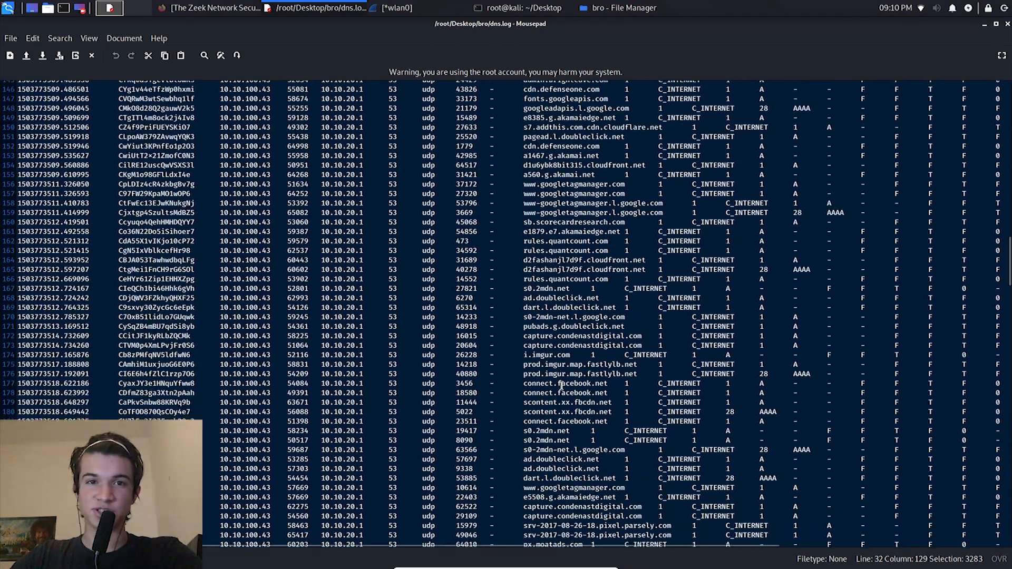
{"action": "scroll", "coordinate": [561, 409], "scroll_direction": "down", "scroll_amount": 13}
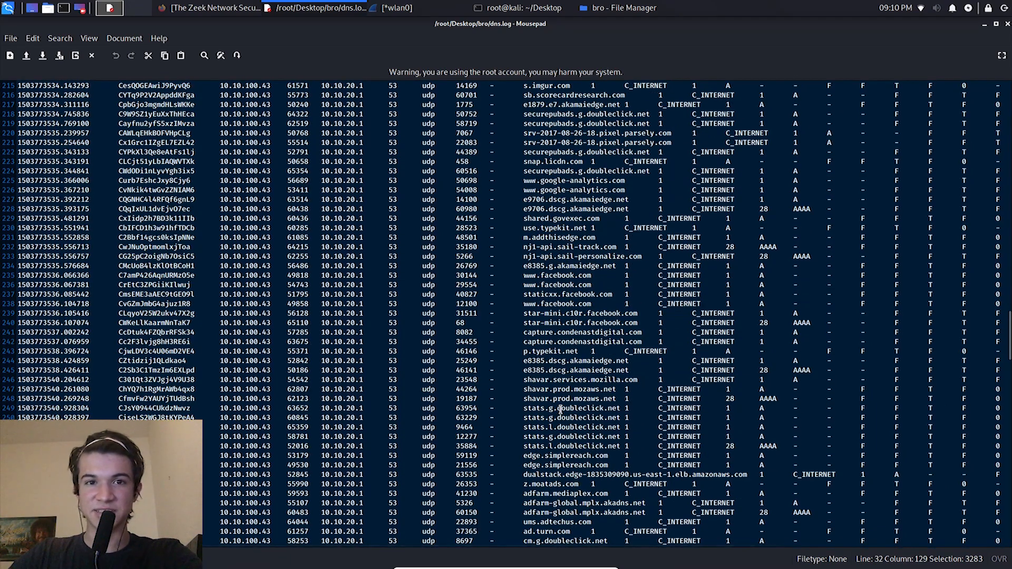
{"action": "scroll", "coordinate": [561, 409], "scroll_direction": "down", "scroll_amount": 11}
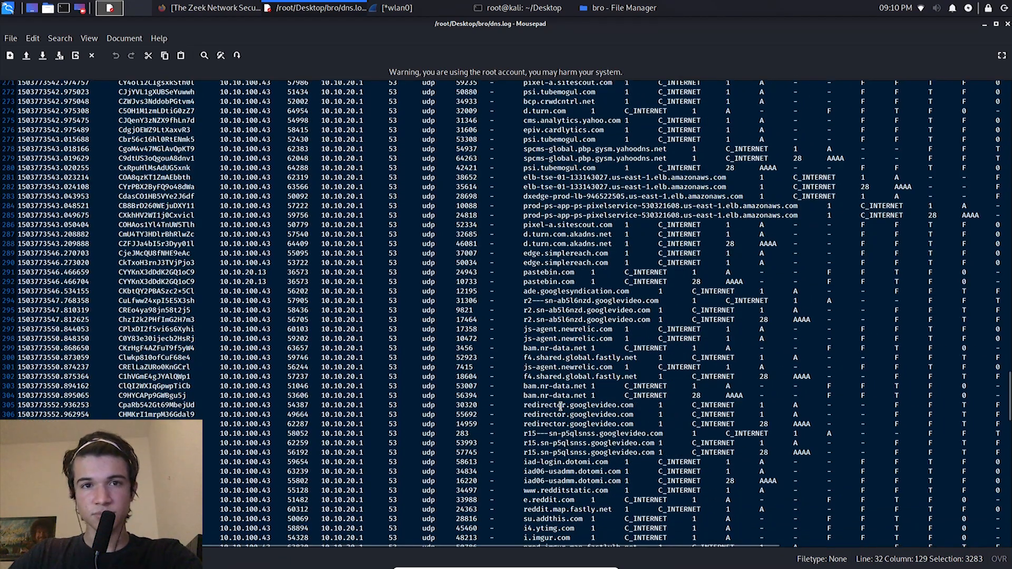
{"action": "left_click", "coordinate": [526, 283]}
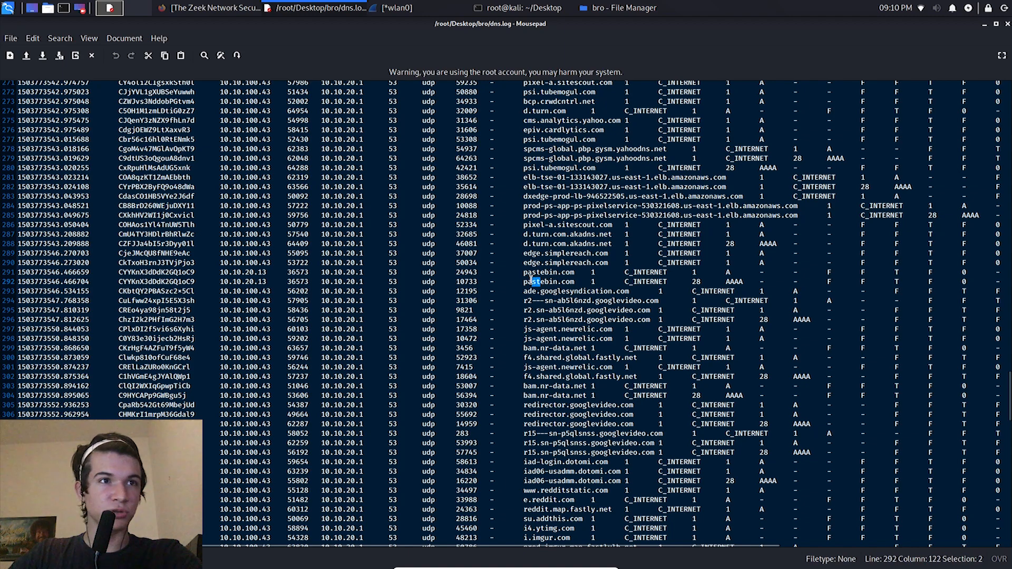
Step: Examine the remaining dns.log entries down to the end of the file and highlight the Reddit-related queries on lines 394 and 395
{"action": "scroll", "coordinate": [527, 282], "scroll_direction": "down", "scroll_amount": 15}
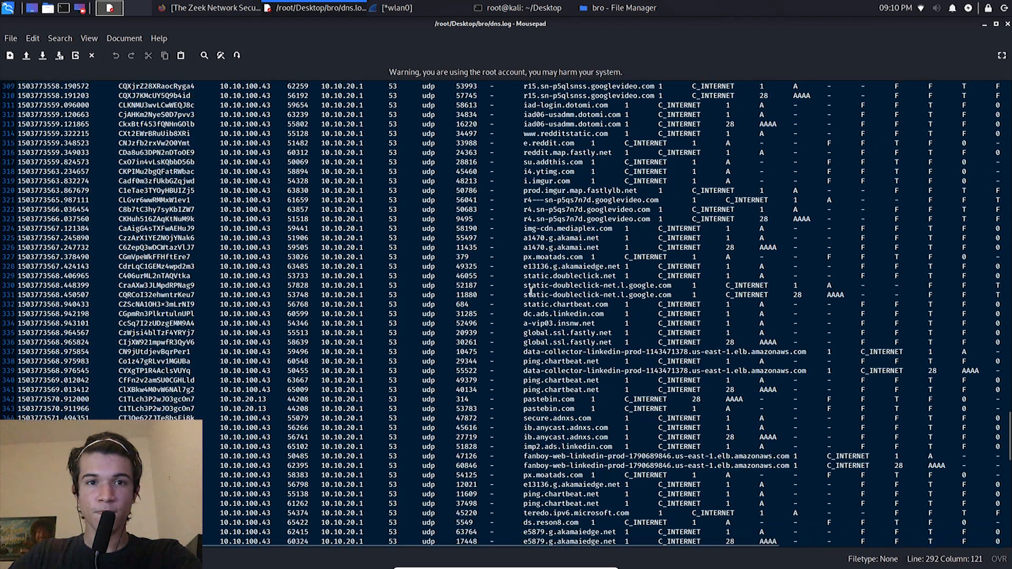
{"action": "scroll", "coordinate": [531, 289], "scroll_direction": "down", "scroll_amount": 8}
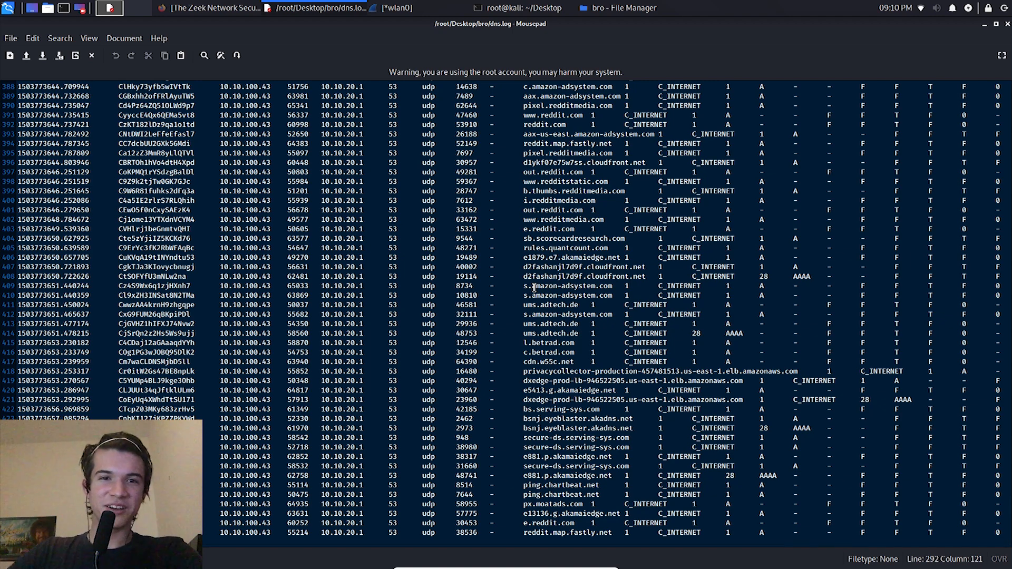
{"action": "scroll", "coordinate": [534, 288], "scroll_direction": "up", "scroll_amount": 12}
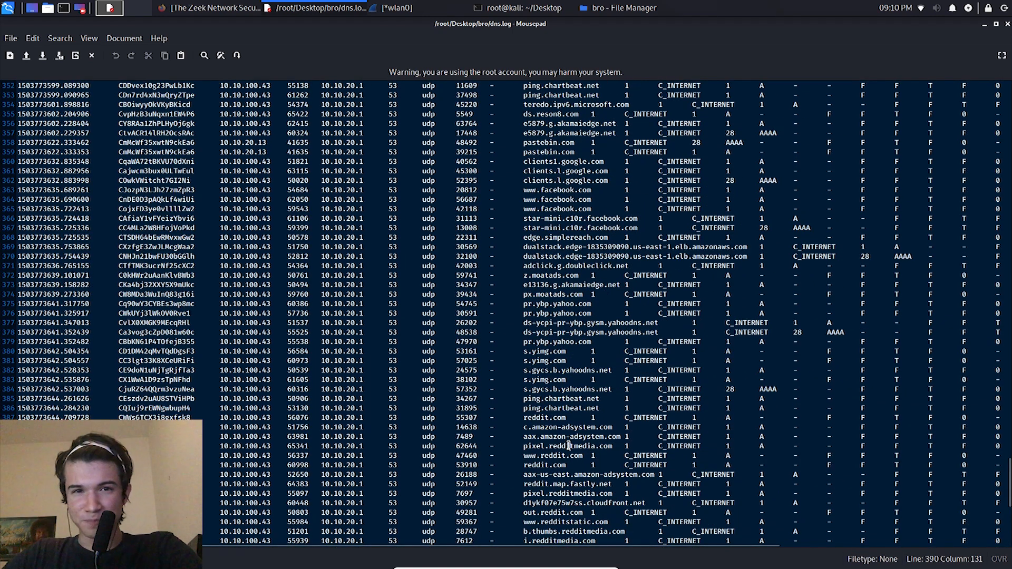
{"action": "left_click_drag", "start_coordinate": [568, 445], "coordinate": [523, 361]}
{"action": "left_click_drag", "start_coordinate": [595, 495], "coordinate": [511, 488]}
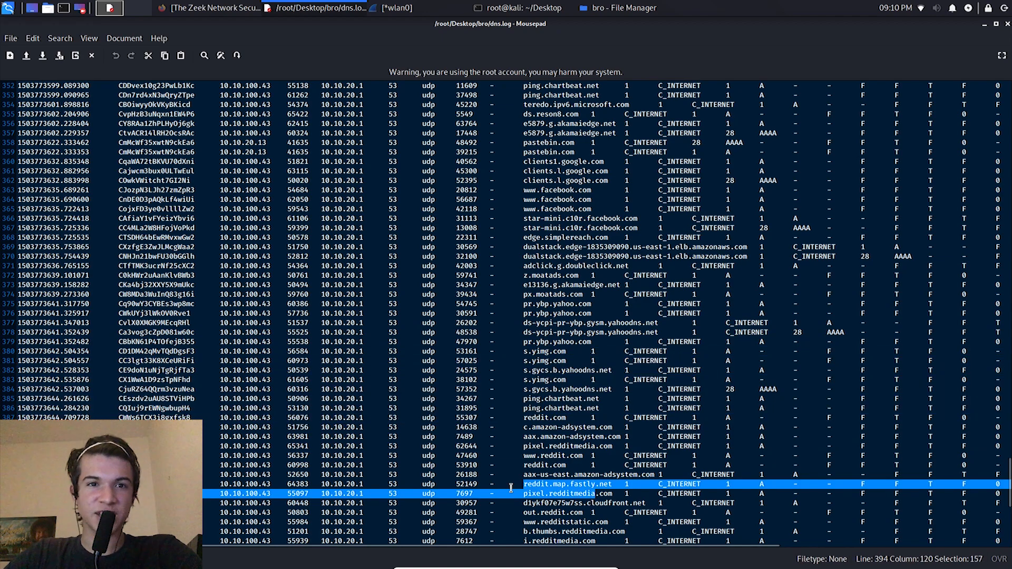
Step: Examine the queried domains in dns.log back up to about line 300, highlighting part of the bam.nr-data.net entry on line 304
{"action": "scroll", "coordinate": [530, 438], "scroll_direction": "up", "scroll_amount": 9}
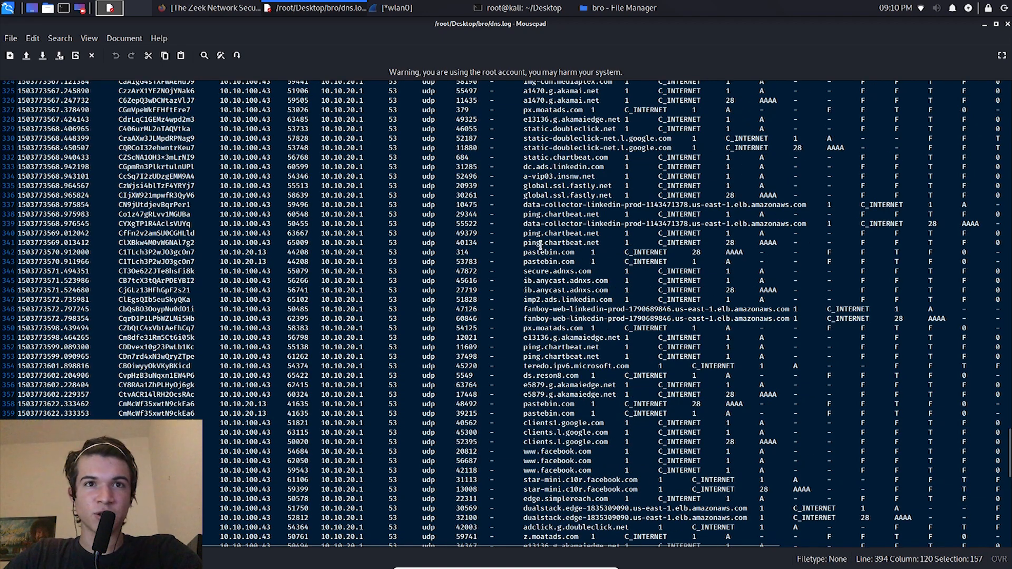
{"action": "scroll", "coordinate": [540, 245], "scroll_direction": "up", "scroll_amount": 8}
{"action": "left_click_drag", "start_coordinate": [575, 240], "coordinate": [495, 238]}
{"action": "left_click", "coordinate": [545, 189]}
{"action": "left_click_drag", "start_coordinate": [558, 163], "coordinate": [574, 229]}
{"action": "left_click", "coordinate": [548, 137]}
{"action": "left_click", "coordinate": [594, 135], "text": "shift"}
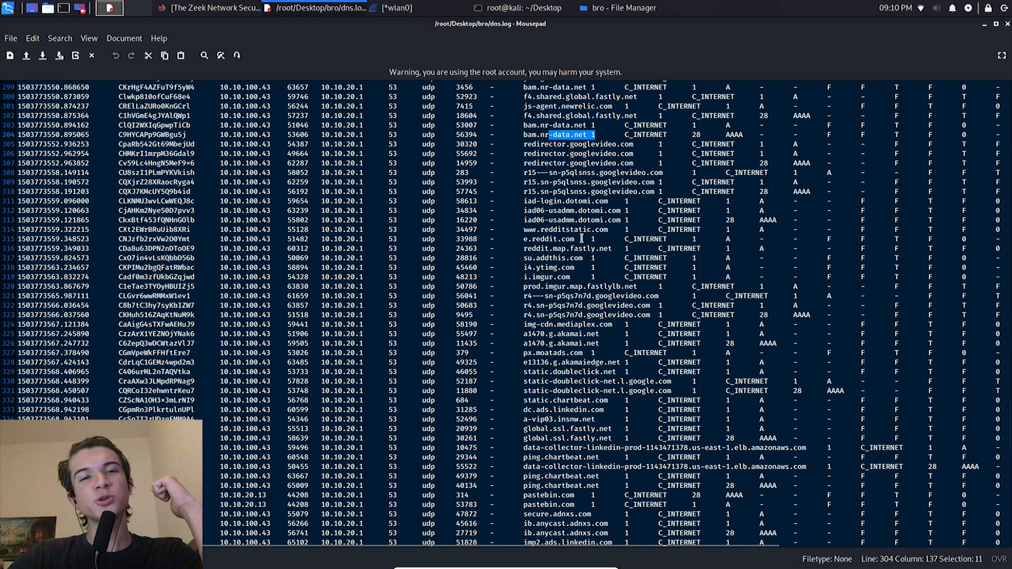
Step: Highlight the block of ordinary web queries on lines 310 to 323 of dns.log, and clear the selection after examining the entries below
{"action": "left_click_drag", "start_coordinate": [578, 211], "coordinate": [551, 193]}
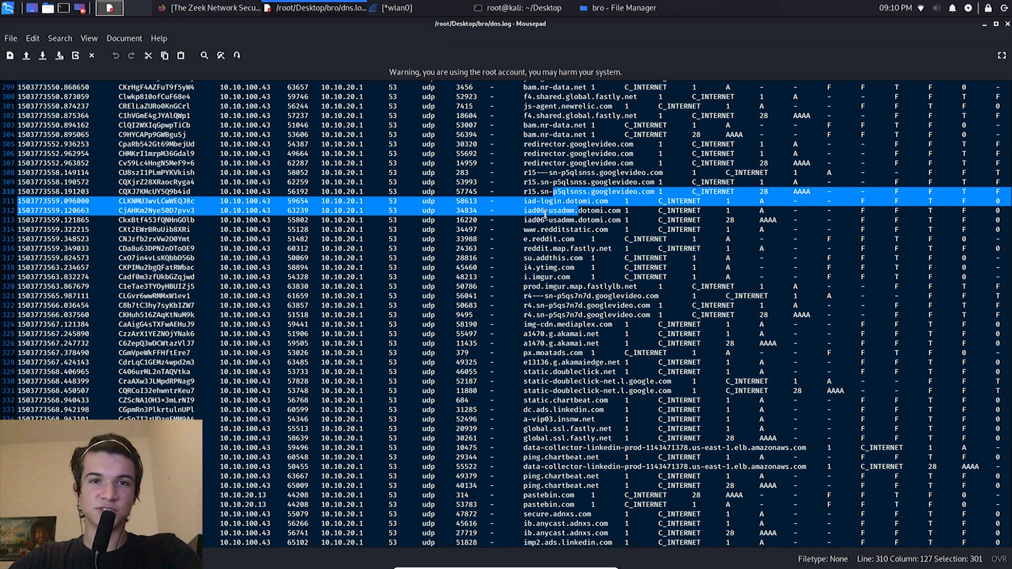
{"action": "left_click_drag", "start_coordinate": [556, 240], "coordinate": [557, 312]}
{"action": "left_click_drag", "start_coordinate": [553, 192], "coordinate": [581, 315]}
{"action": "scroll", "coordinate": [582, 312], "scroll_direction": "down", "scroll_amount": 3}
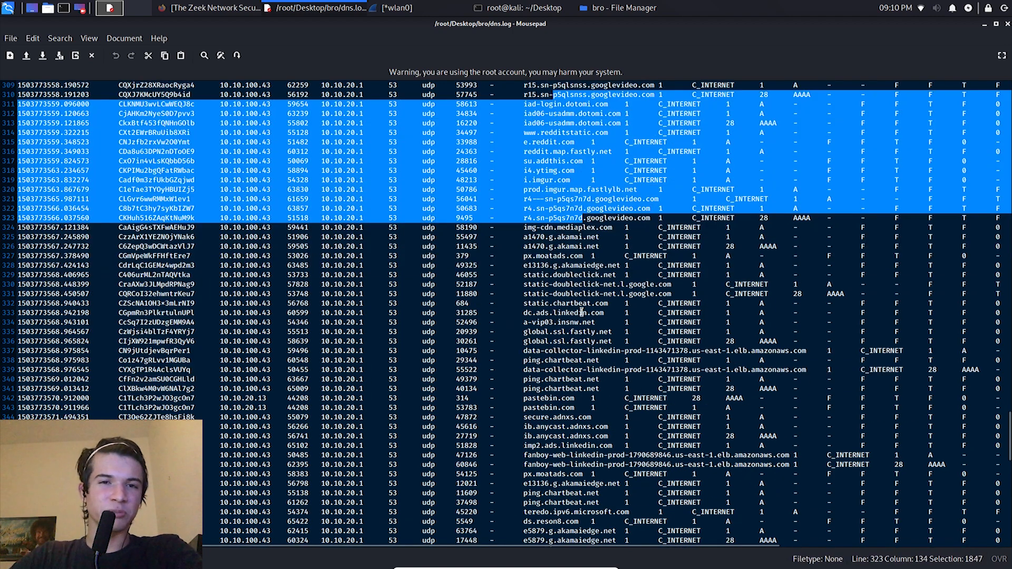
{"action": "left_click", "coordinate": [581, 312]}
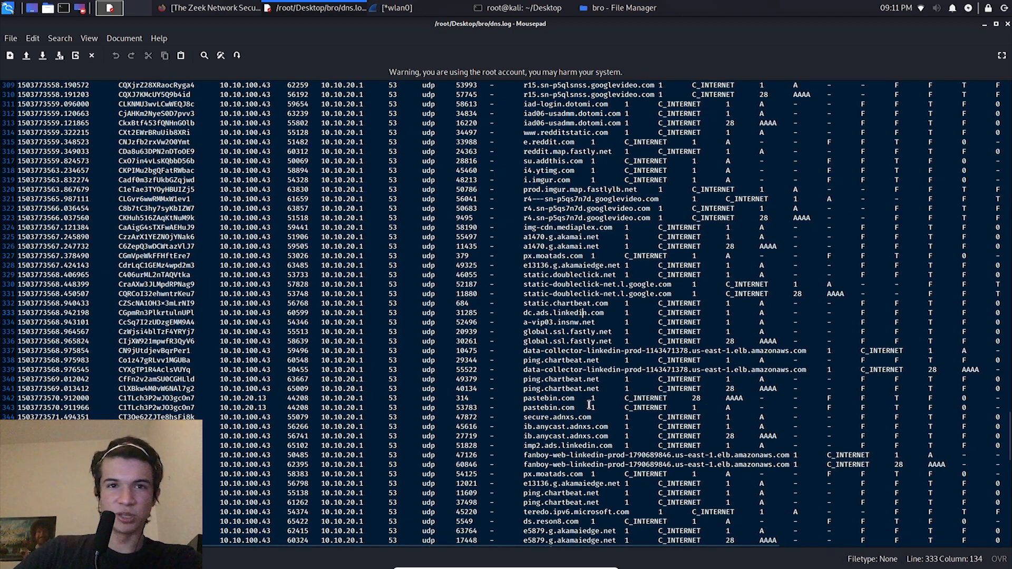
Step: Highlight the line 342 entry from 10.10.20.13 in dns.log and its pastebin.com query name
{"action": "left_click_drag", "start_coordinate": [590, 398], "coordinate": [22, 400]}
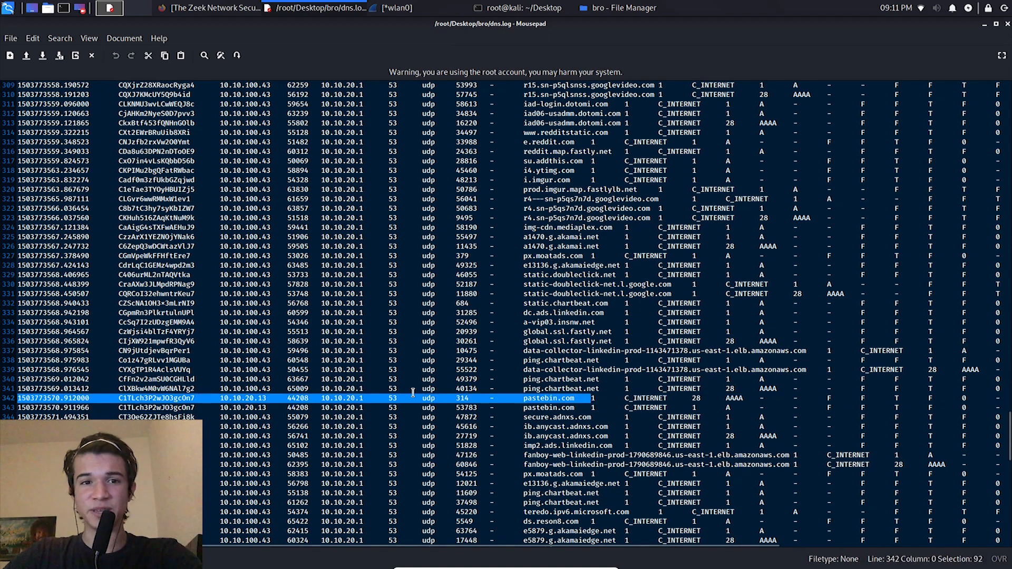
{"action": "left_click", "coordinate": [537, 393]}
{"action": "left_click", "coordinate": [224, 398]}
{"action": "left_click_drag", "start_coordinate": [230, 398], "coordinate": [567, 399]}
{"action": "left_click", "coordinate": [544, 400]}
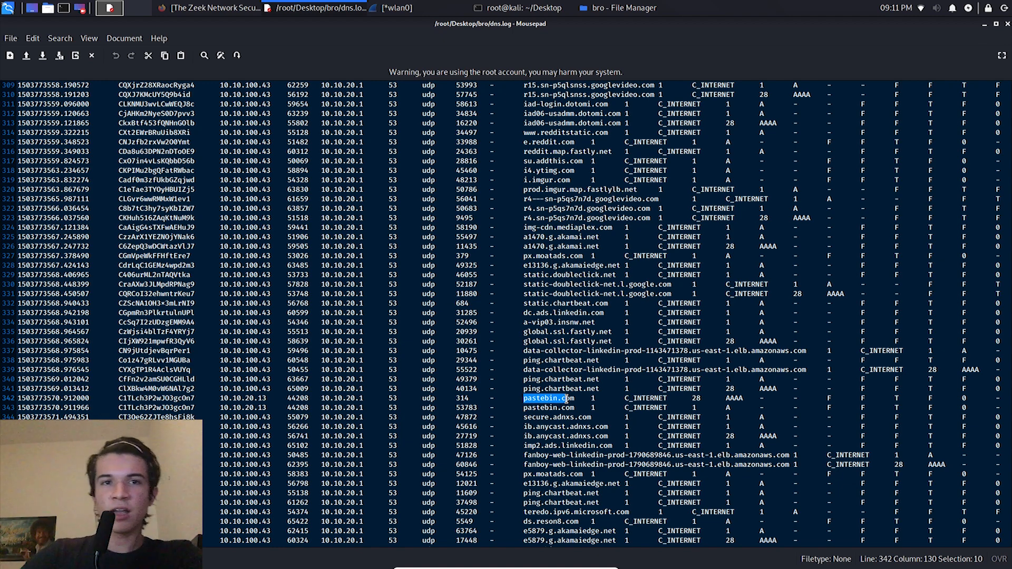
{"action": "left_click", "coordinate": [566, 399]}
{"action": "mouse_move", "coordinate": [599, 391]}
{"action": "left_mouse_down"}
{"action": "mouse_move", "coordinate": [506, 405]}
{"action": "mouse_move", "coordinate": [592, 399]}
{"action": "left_mouse_up"}
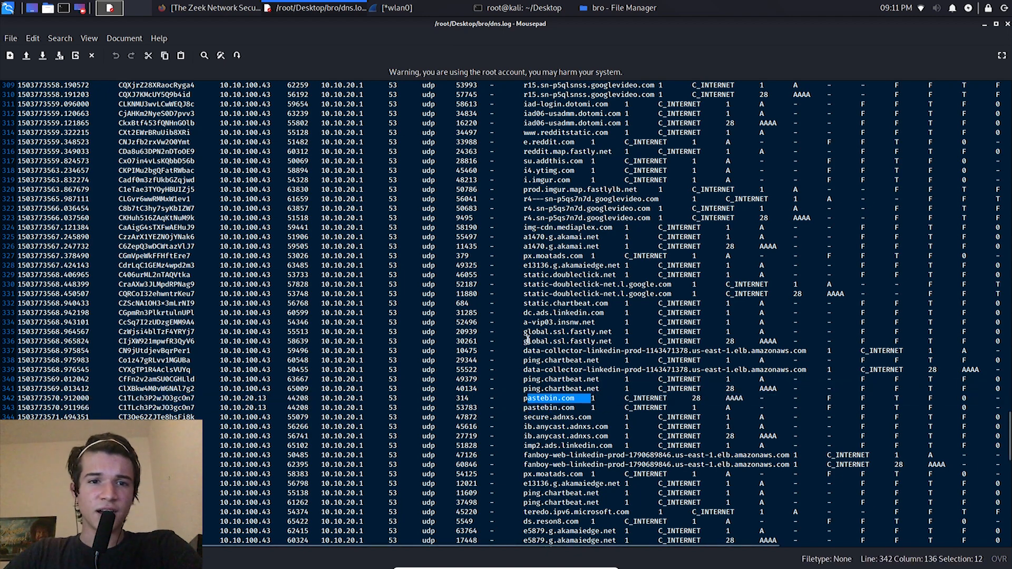
Step: Switch to Firefox and open pastebin.com in place of the Zeek website
{"action": "left_click", "coordinate": [192, 4]}
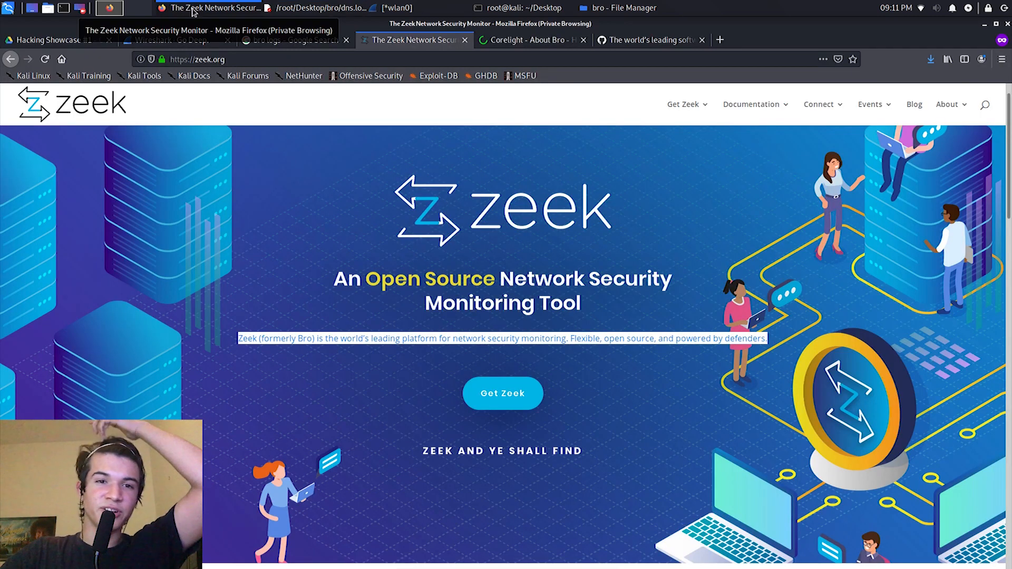
{"action": "left_click", "coordinate": [266, 62]}
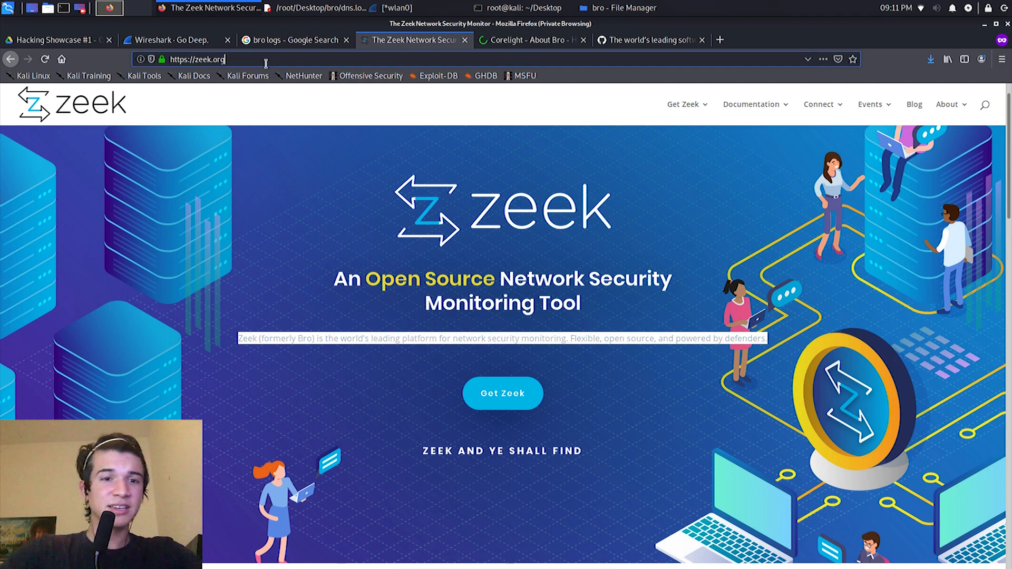
{"action": "key", "text": "ctrl+a"}
{"action": "key", "text": "BackSpace"}
{"action": "type", "text": "pastebin.com"}
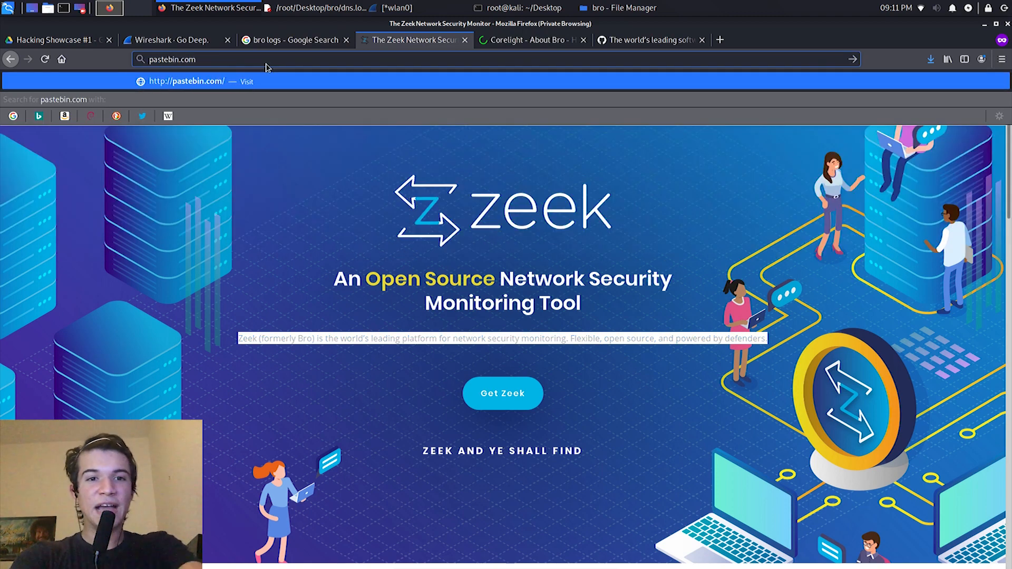
{"action": "key", "text": "Return"}
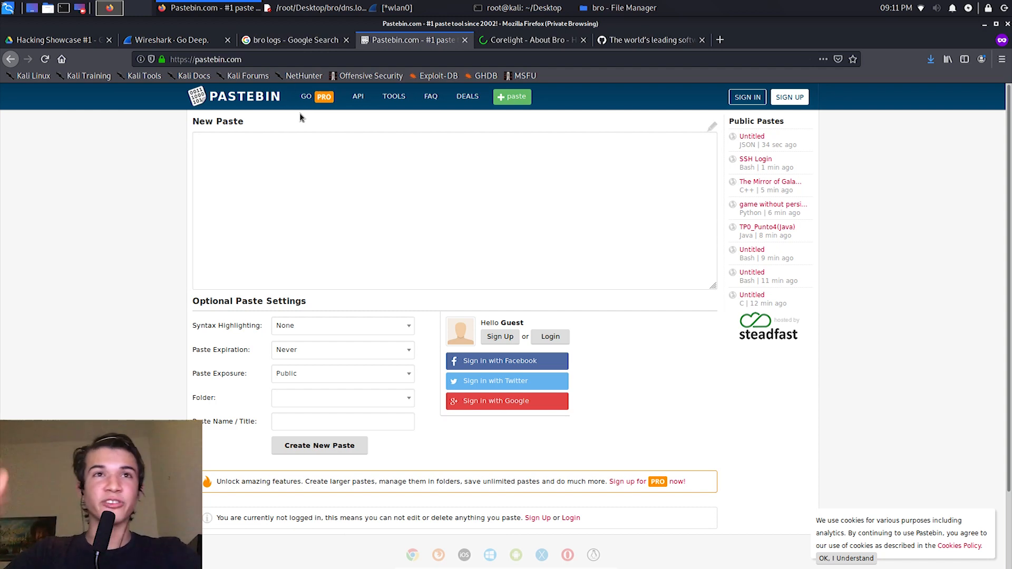
Step: Search Google for "pastebin leak", open the new leak and LinkedIn leaked data results in new tabs, and show the new leak paste
{"action": "left_click", "coordinate": [275, 61]}
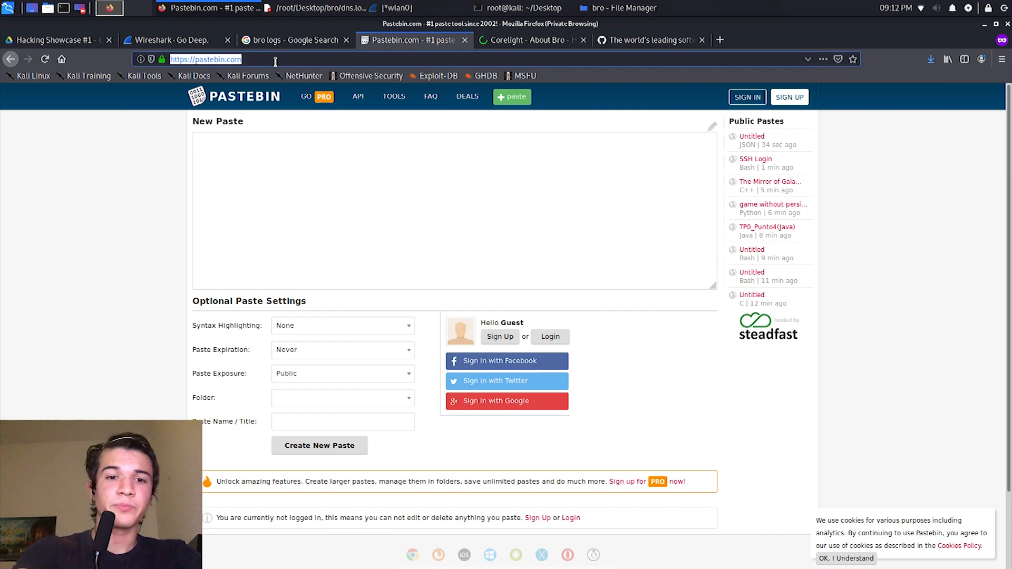
{"action": "type", "text": "pastebin leak"}
{"action": "key", "text": "Return"}
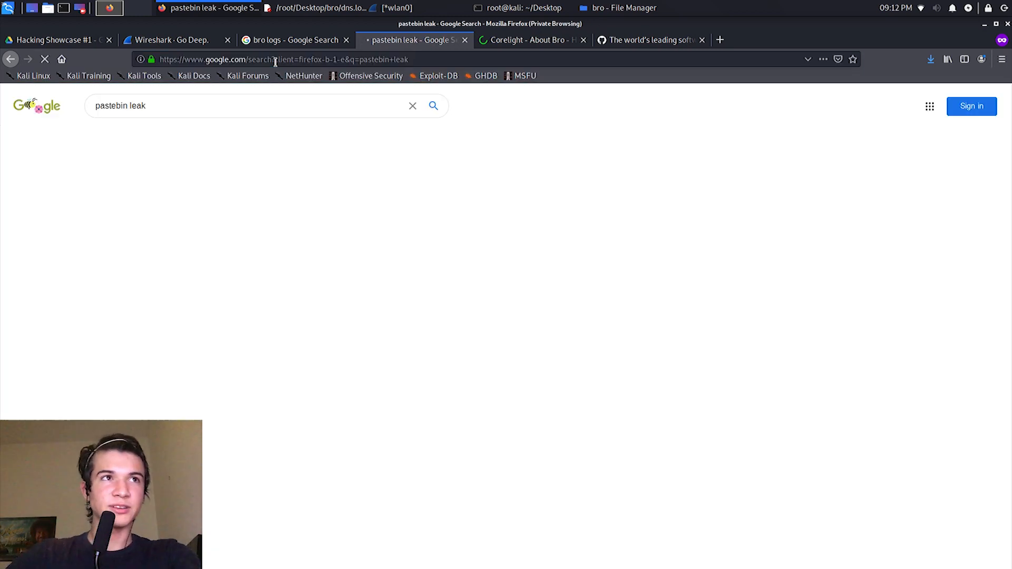
{"action": "middle_click", "coordinate": [194, 197]}
{"action": "middle_click", "coordinate": [194, 260]}
{"action": "key", "text": "ctrl+Tab"}
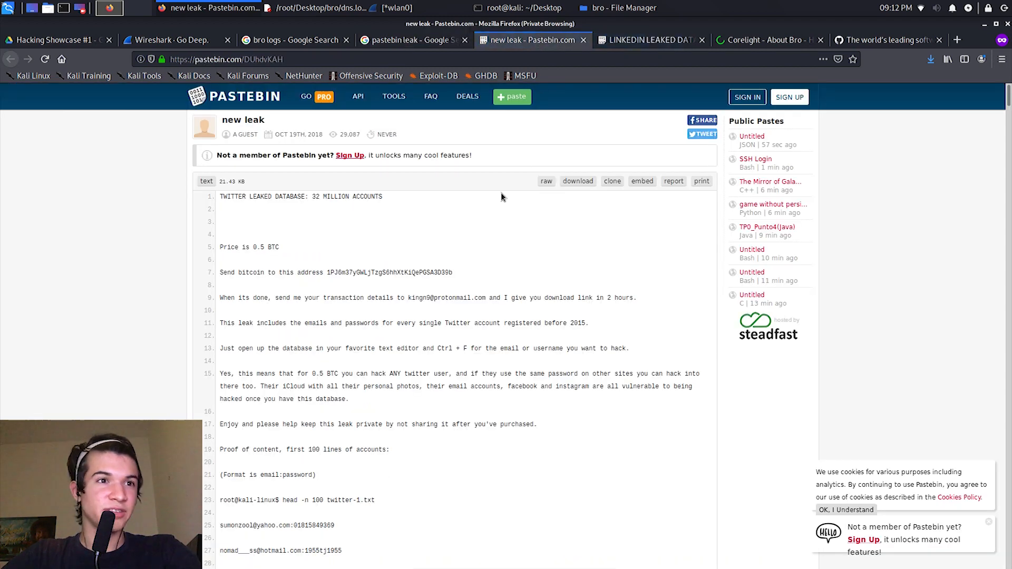
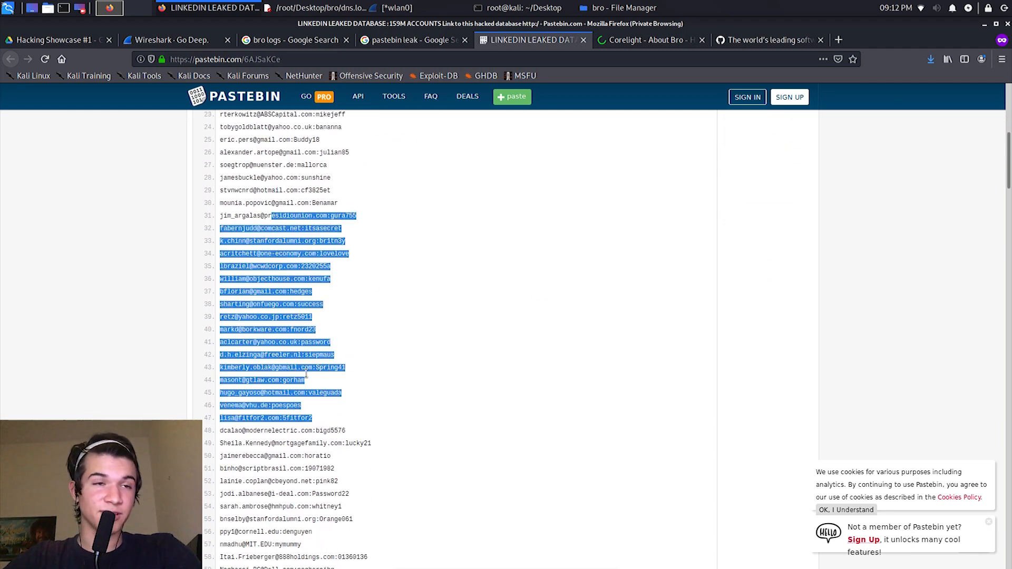
Step: Highlight the leaked database title at the start of the LinkedIn paste, look over its records, and close the paste
{"action": "scroll", "coordinate": [289, 279], "scroll_direction": "up", "scroll_amount": 7}
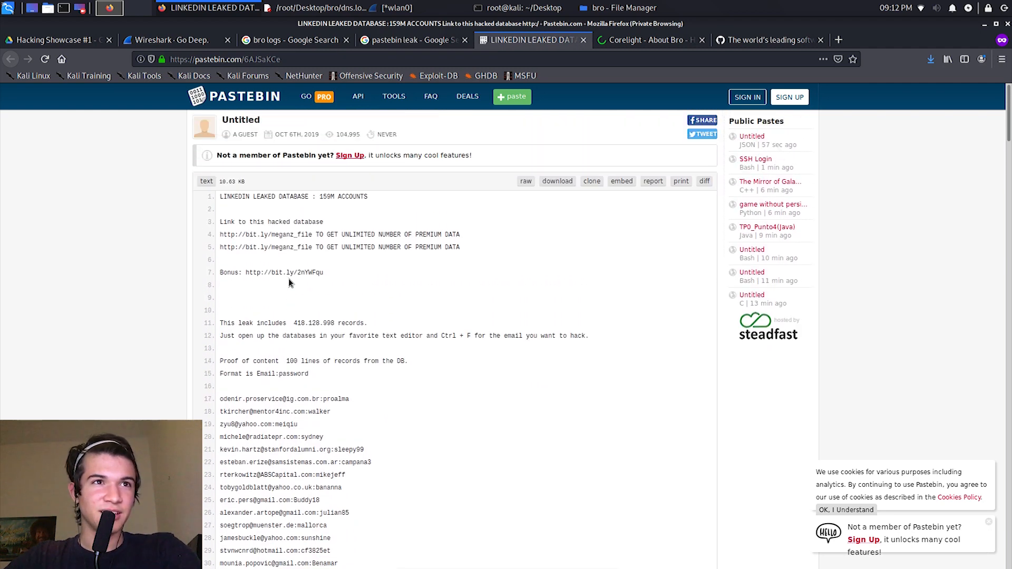
{"action": "left_click_drag", "start_coordinate": [227, 196], "coordinate": [270, 196]}
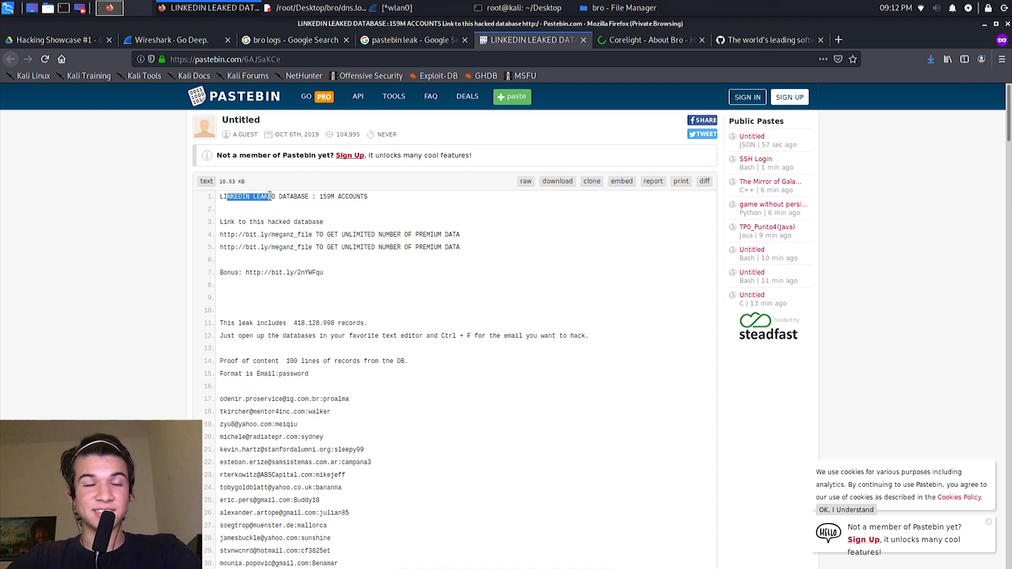
{"action": "scroll", "coordinate": [295, 211], "scroll_direction": "down", "scroll_amount": 3}
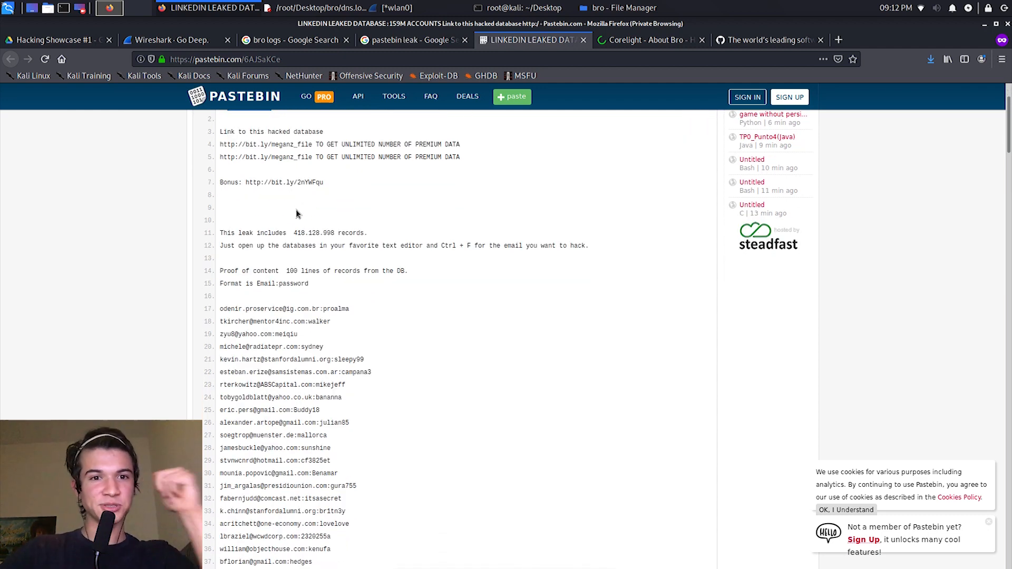
{"action": "key", "text": "ctrl+w"}
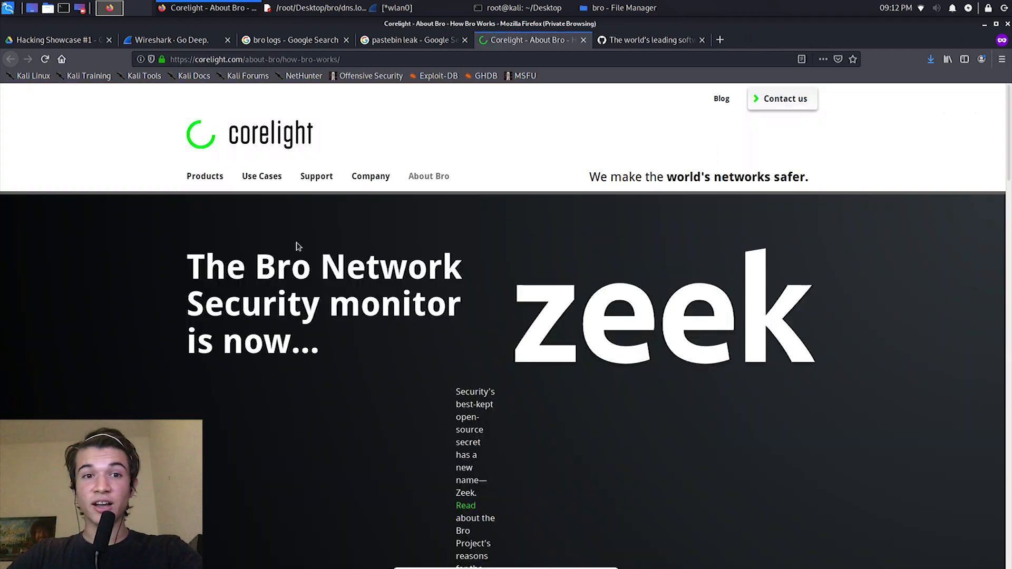
Step: Switch from Firefox to dns.log in Mousepad, and minimize it to uncover the bro folder and desktop
{"action": "key", "text": "alt+Tab"}
{"action": "left_click", "coordinate": [574, 199]}
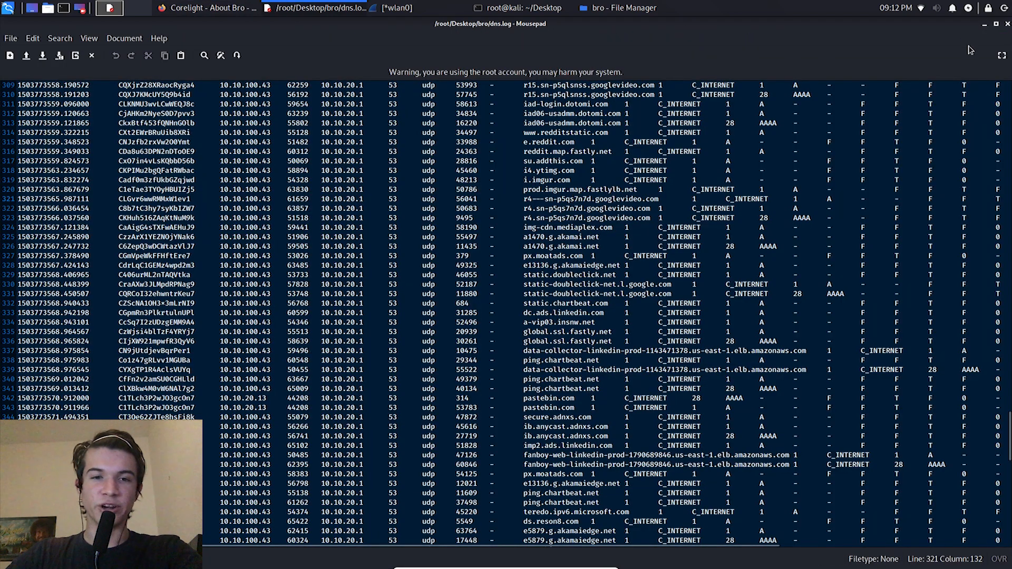
{"action": "left_click", "coordinate": [985, 26]}
{"action": "left_click", "coordinate": [984, 24]}
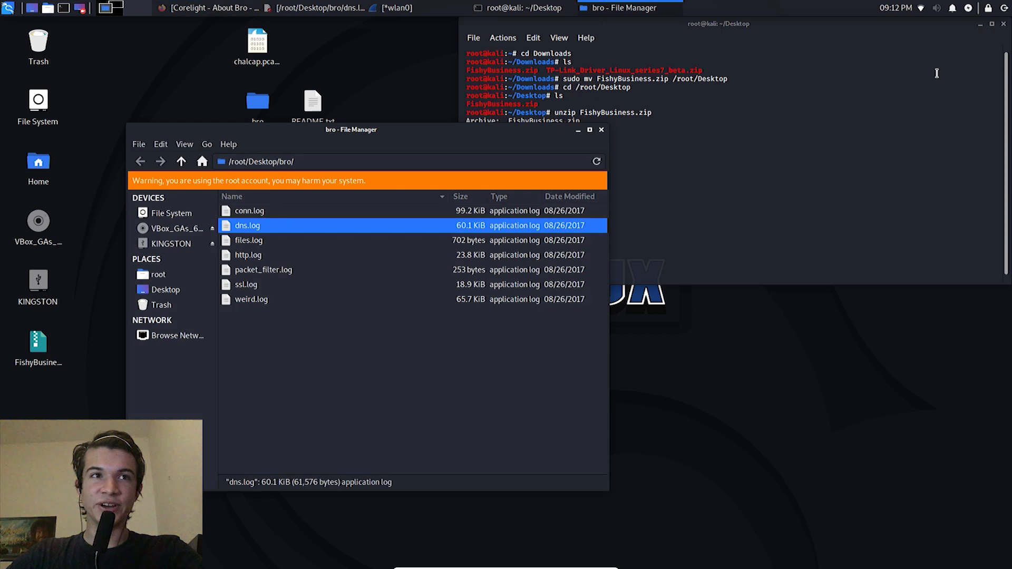
Step: Open README.txt from the desktop, highlight the sentence about the alerted security team, and close the file
{"action": "left_click_drag", "start_coordinate": [304, 316], "coordinate": [310, 226]}
{"action": "double_click", "coordinate": [313, 102]}
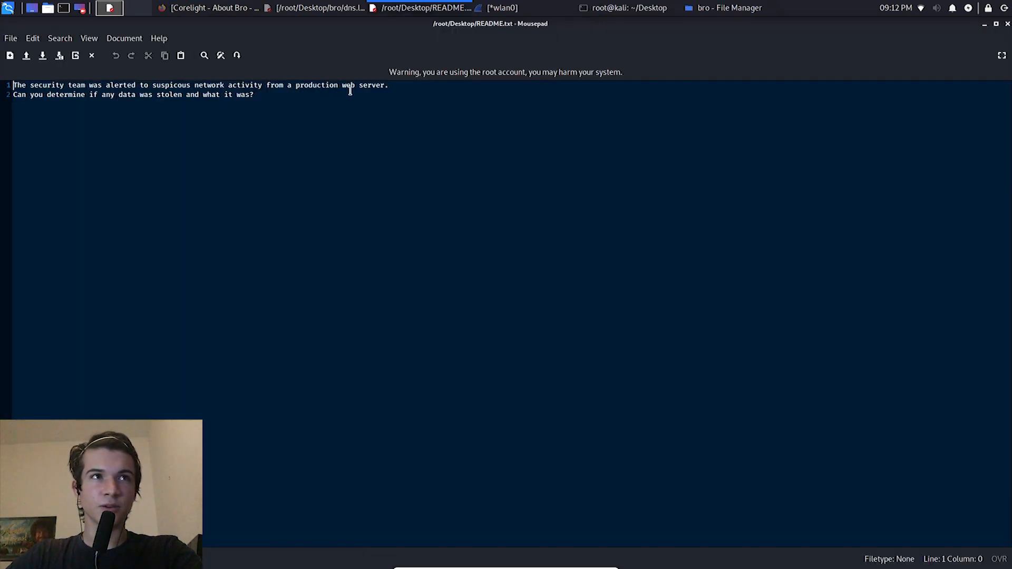
{"action": "left_click_drag", "start_coordinate": [325, 84], "coordinate": [183, 78]}
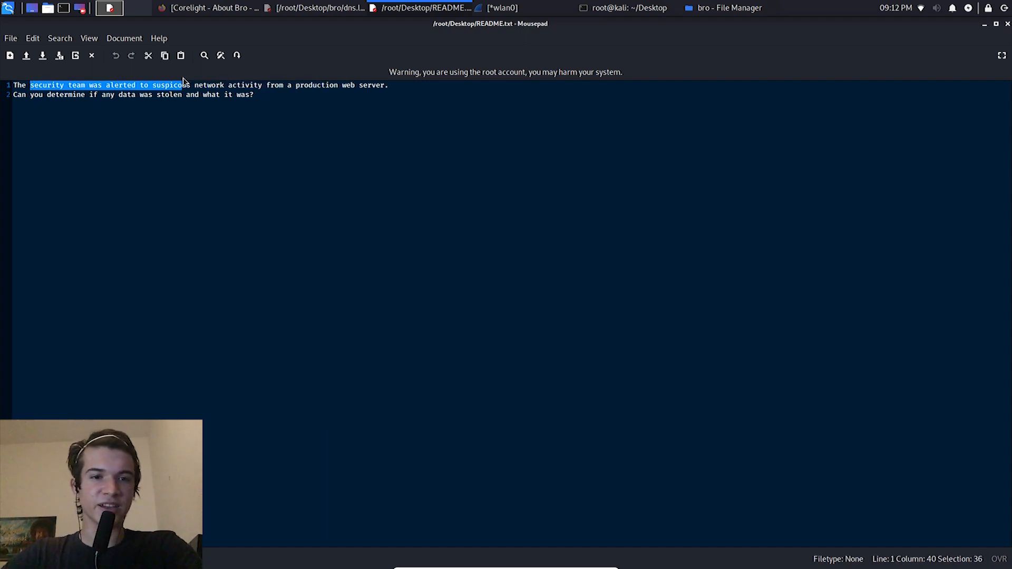
{"action": "left_click", "coordinate": [135, 113]}
{"action": "left_click", "coordinate": [1007, 24]}
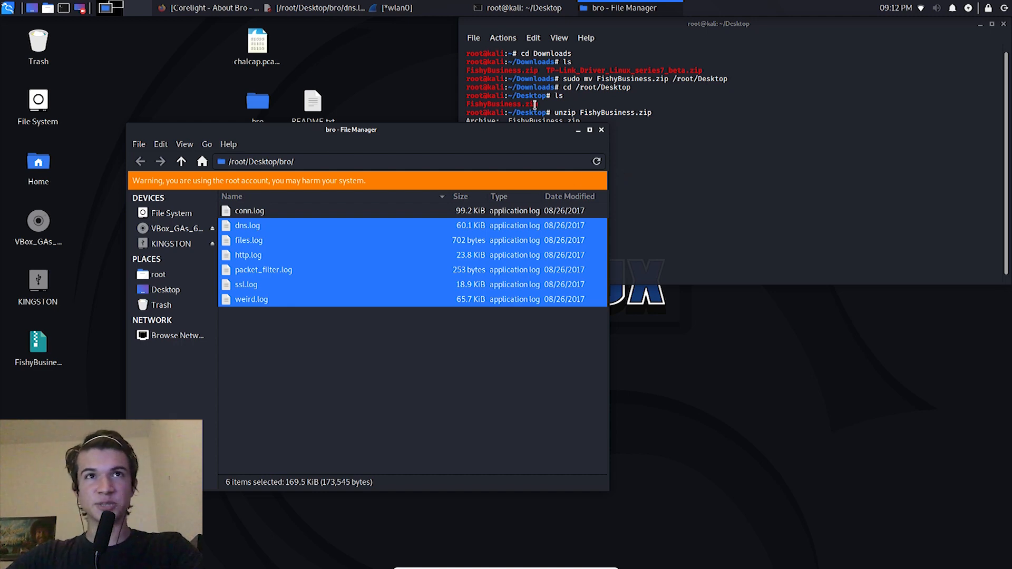
Step: Switch to the wlan0 capture in Wireshark, examine its packet list, and return to the bro folder
{"action": "left_click", "coordinate": [400, 6]}
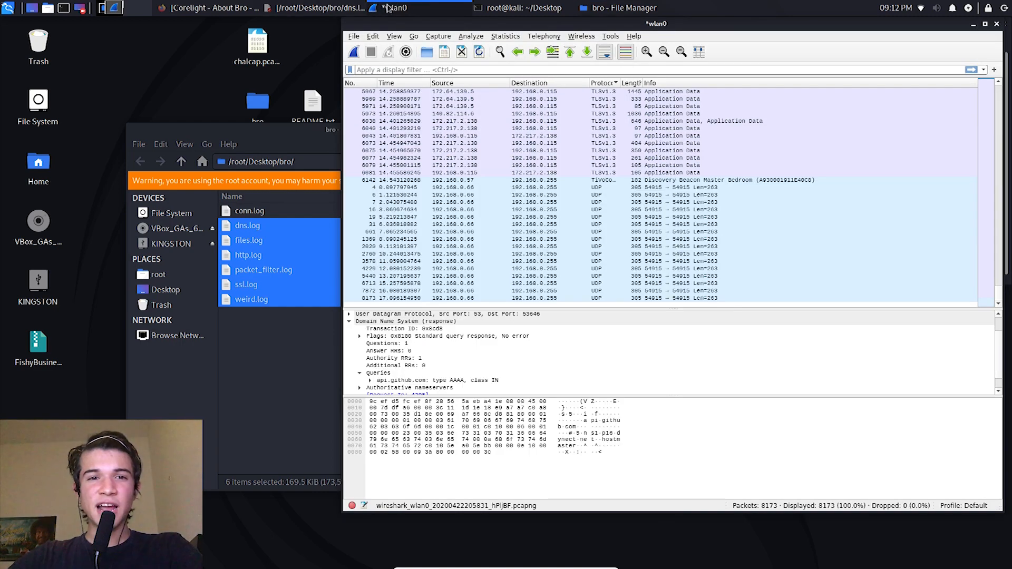
{"action": "scroll", "coordinate": [512, 211], "scroll_direction": "up", "scroll_amount": 9}
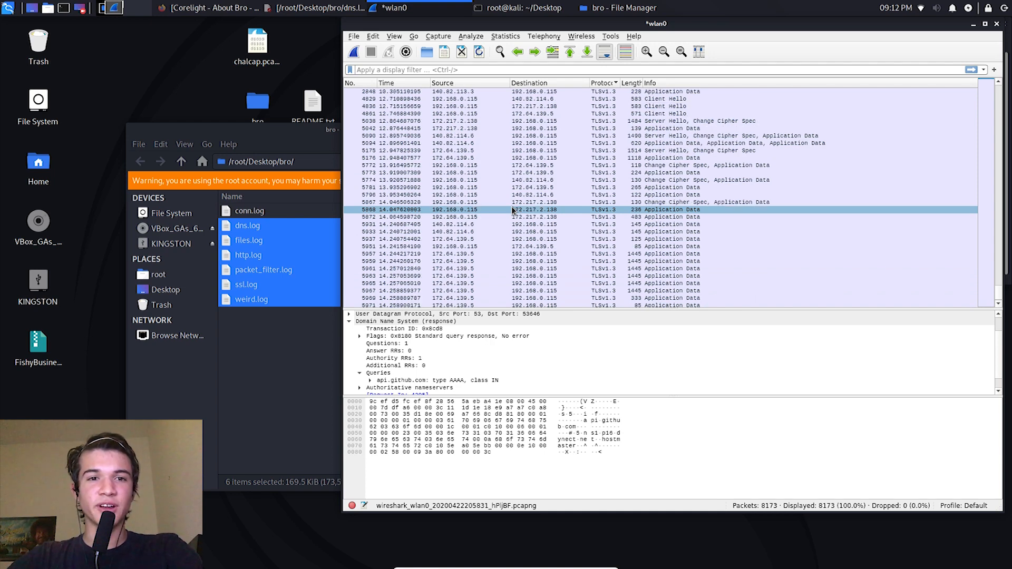
{"action": "left_click", "coordinate": [278, 391]}
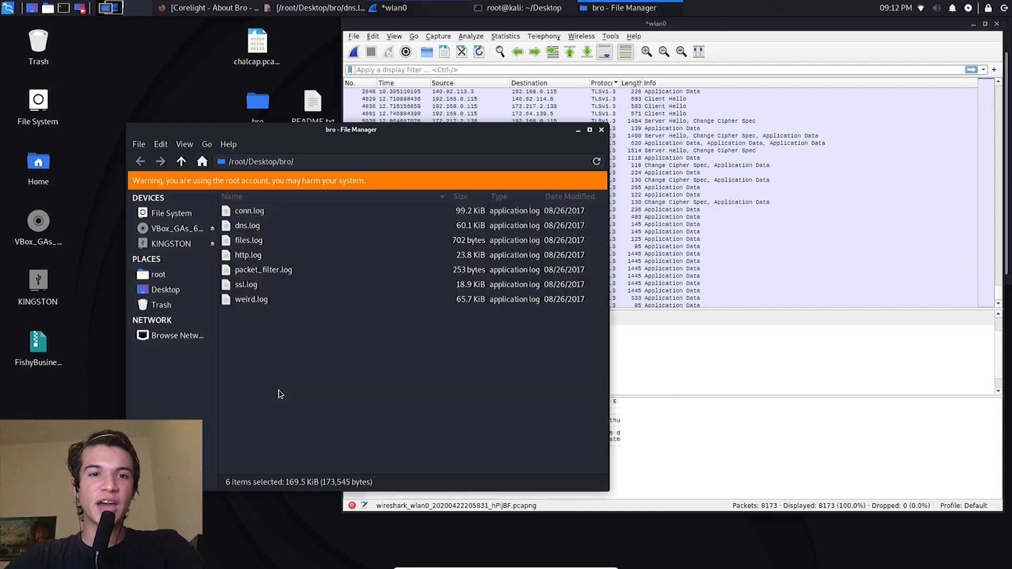
Step: Show the files extracted from FishyBusiness.zip in the terminal, and switch back to the bro folder window
{"action": "key", "text": "alt+Tab"}
{"action": "key", "text": "alt+Tab"}
{"action": "left_click", "coordinate": [556, 195]}
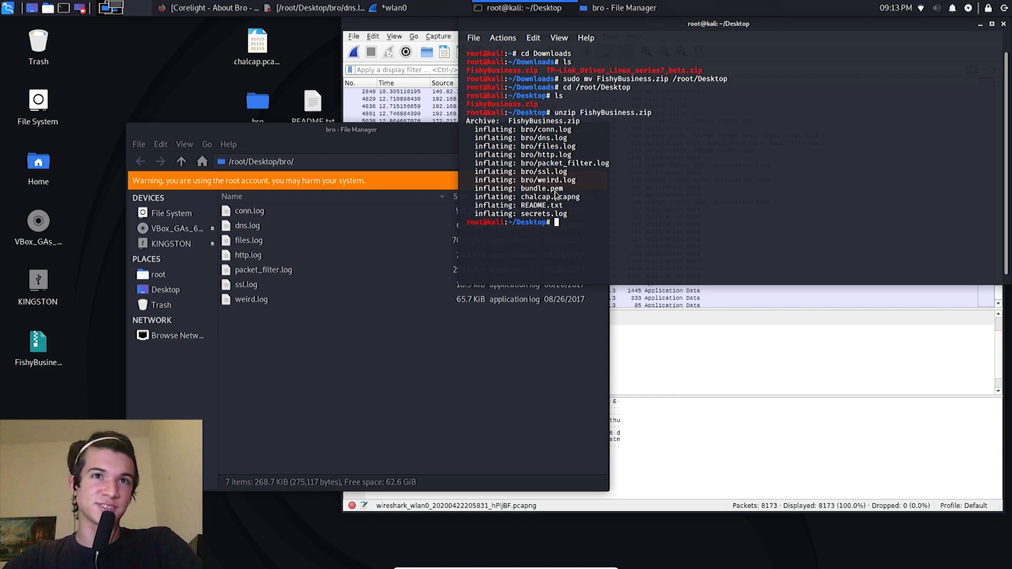
{"action": "left_click", "coordinate": [386, 365]}
{"action": "left_click", "coordinate": [620, 7]}
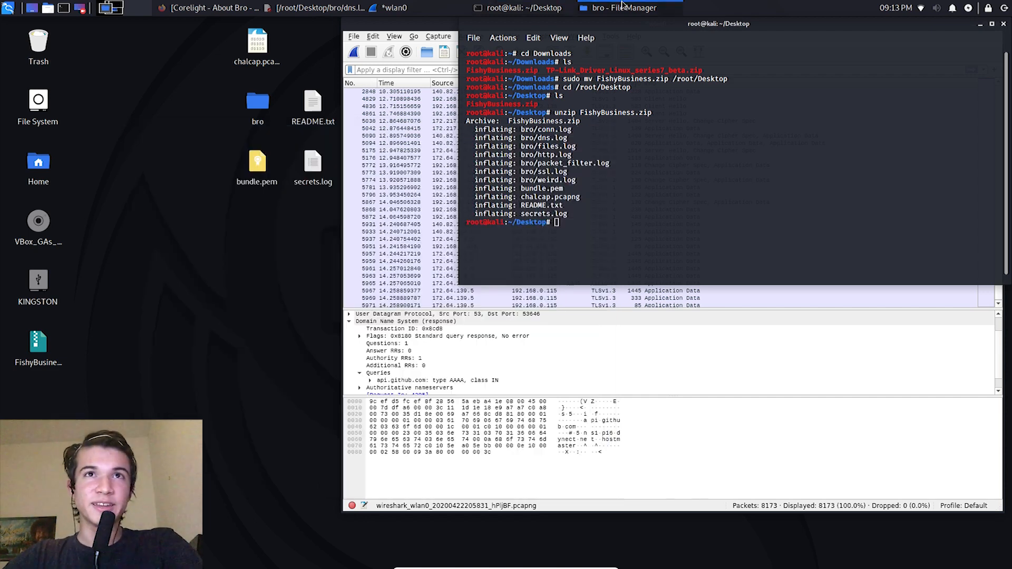
{"action": "left_click", "coordinate": [623, 7]}
Step: Switch to dns.log, highlight the pastebin.com query from 10.10.20.13 on line 342, and minimize the log
{"action": "left_click", "coordinate": [362, 7]}
{"action": "left_click", "coordinate": [409, 6]}
{"action": "left_click_drag", "start_coordinate": [231, 294], "coordinate": [236, 295]}
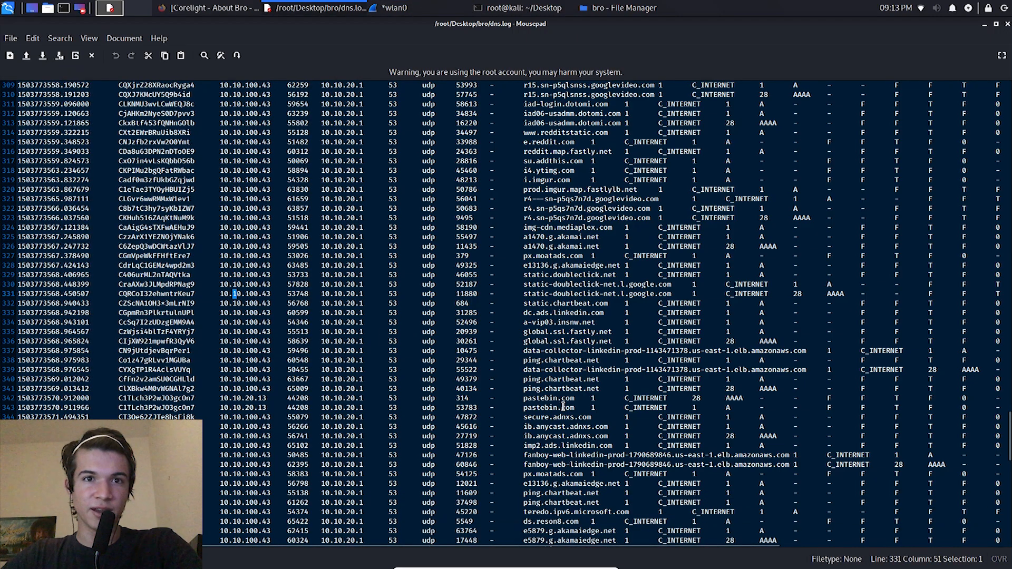
{"action": "left_click_drag", "start_coordinate": [561, 398], "coordinate": [249, 397]}
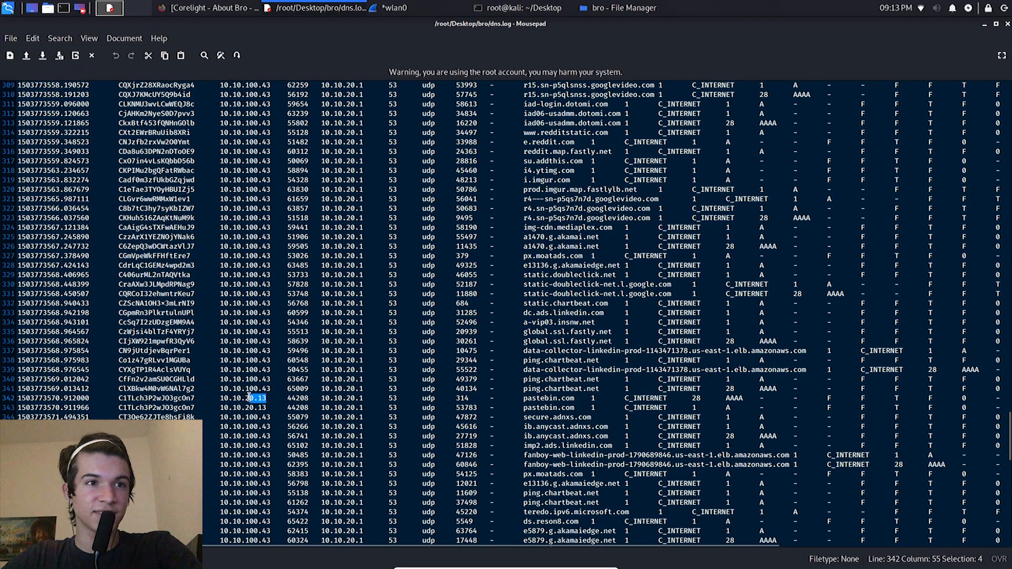
{"action": "left_click", "coordinate": [984, 24]}
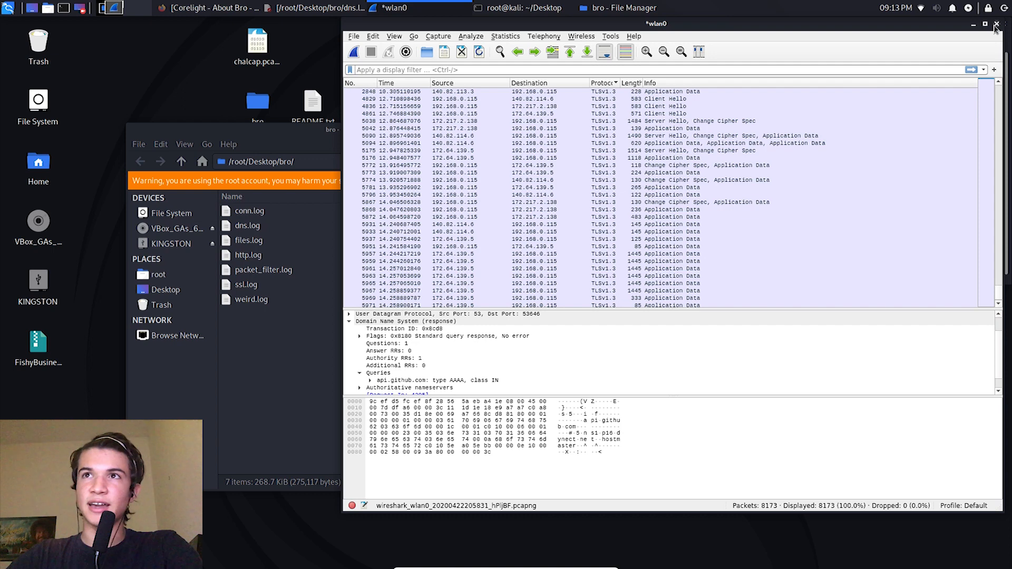
Step: Quit Wireshark without saving the wlan0 capture, and close the bro folder window
{"action": "left_click", "coordinate": [996, 26]}
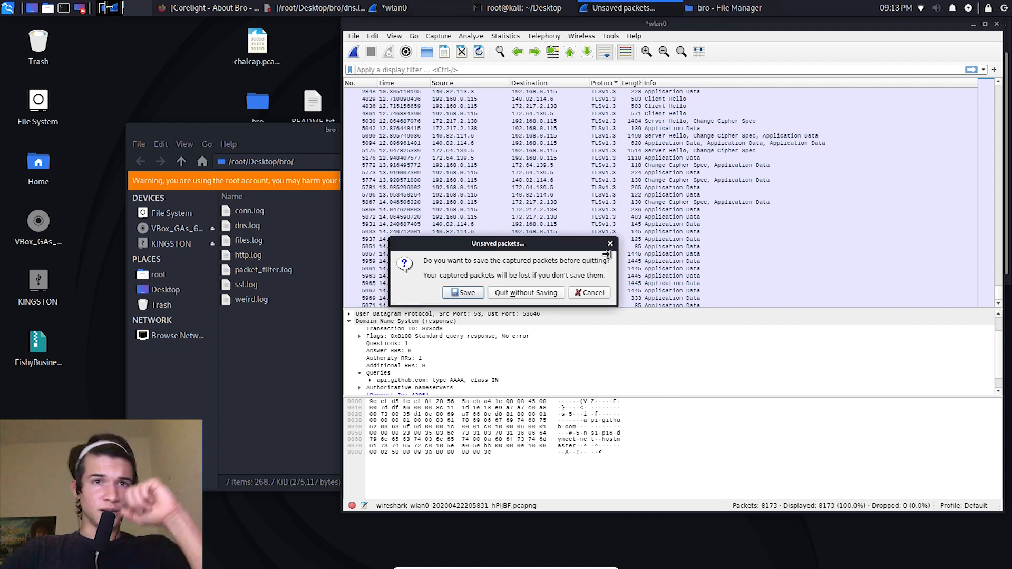
{"action": "left_click", "coordinate": [523, 293]}
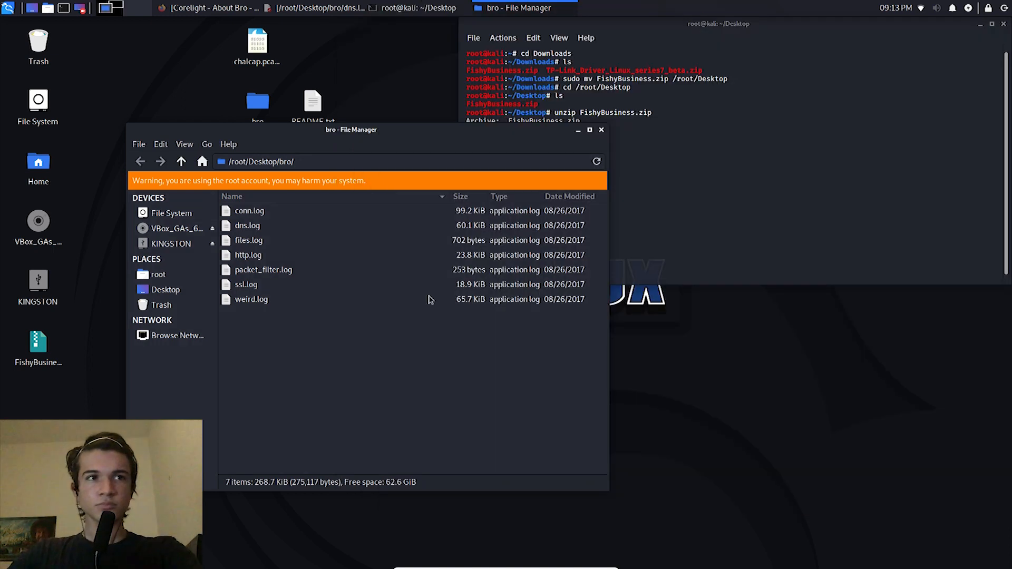
{"action": "left_click", "coordinate": [295, 303]}
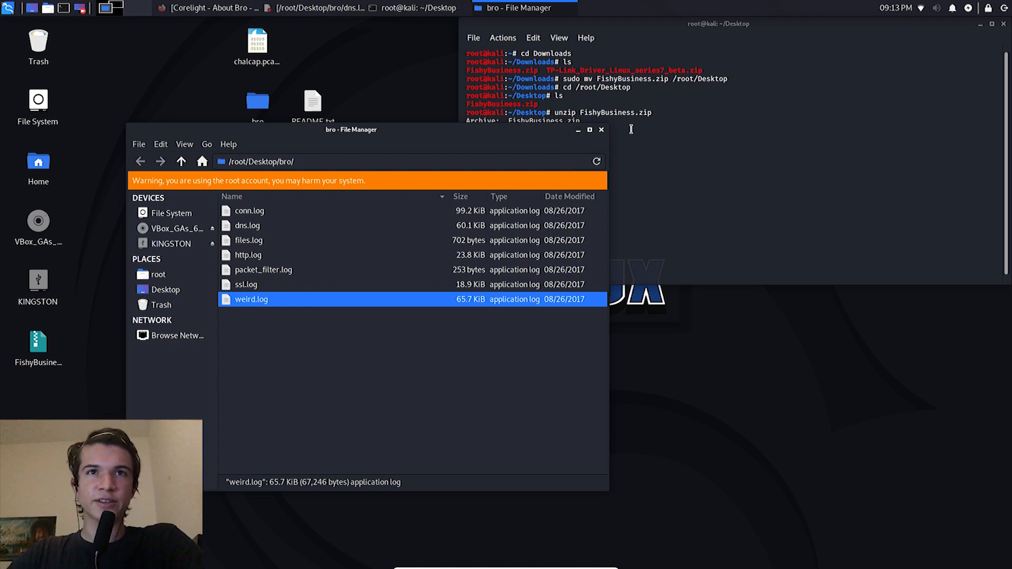
{"action": "left_click", "coordinate": [602, 130]}
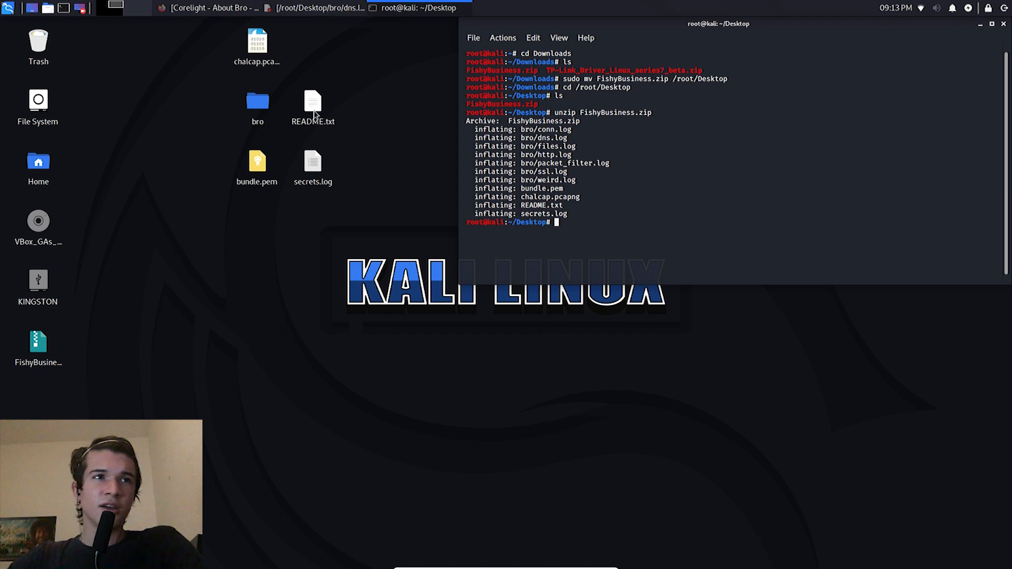
Step: Select bundle.pem and secrets.log together on the desktop to point them out
{"action": "left_click_drag", "start_coordinate": [223, 200], "coordinate": [380, 149]}
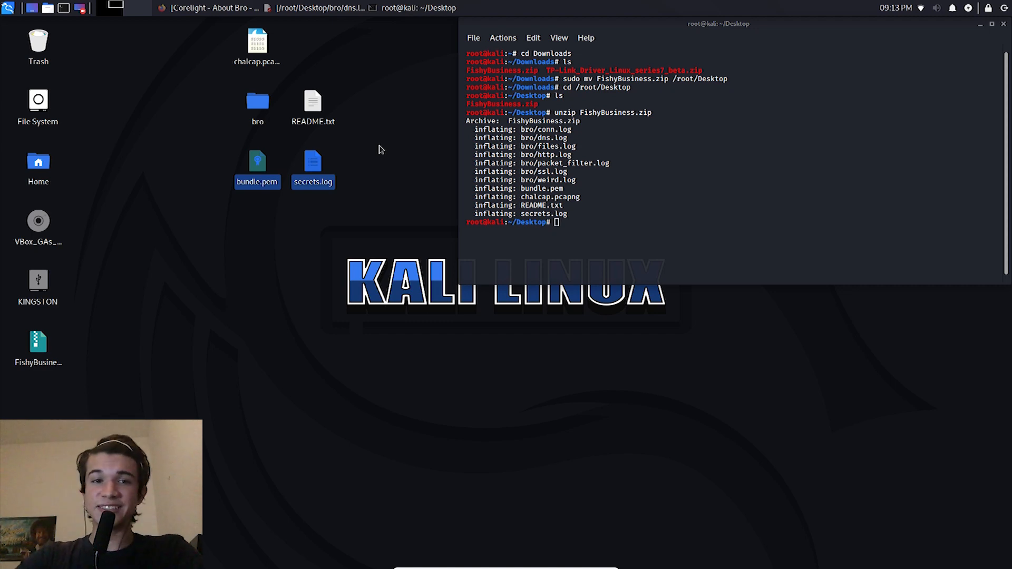
{"action": "left_click", "coordinate": [381, 149]}
{"action": "left_click_drag", "start_coordinate": [354, 194], "coordinate": [208, 168]}
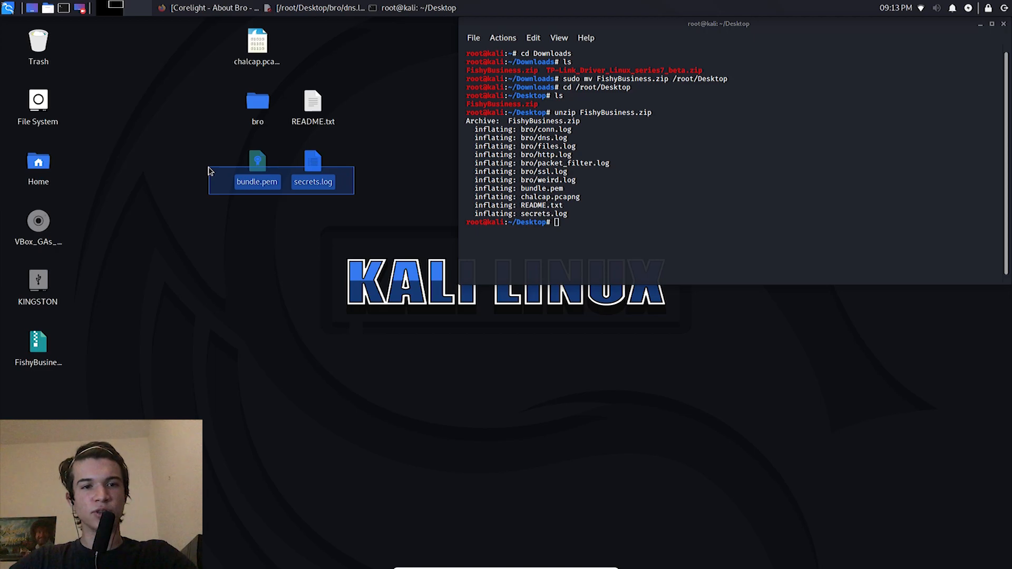
{"action": "left_click_drag", "start_coordinate": [209, 167], "coordinate": [226, 163]}
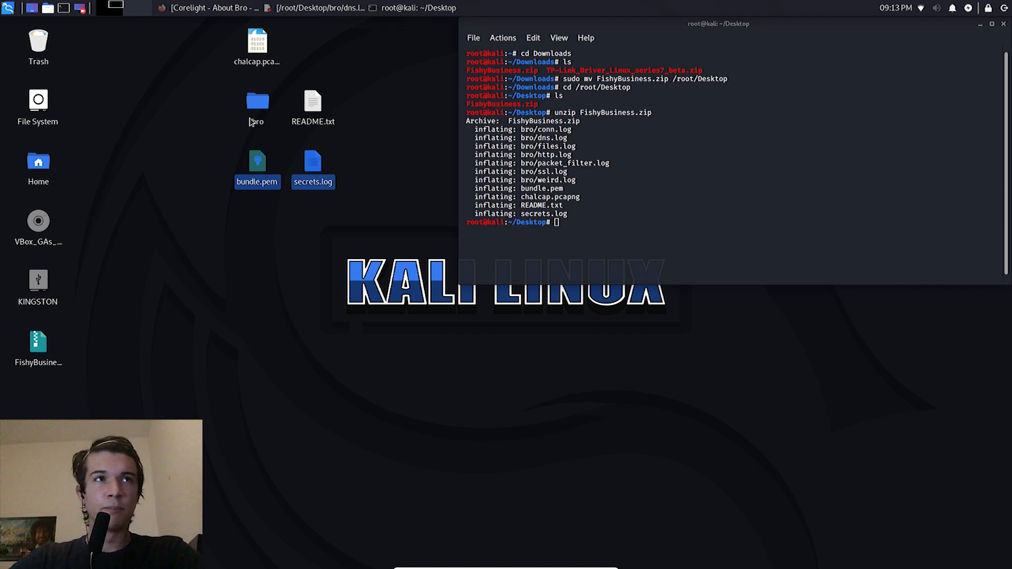
Step: Point out the chalcap.pcapng capture file on the desktop by selecting it
{"action": "left_click", "coordinate": [262, 56]}
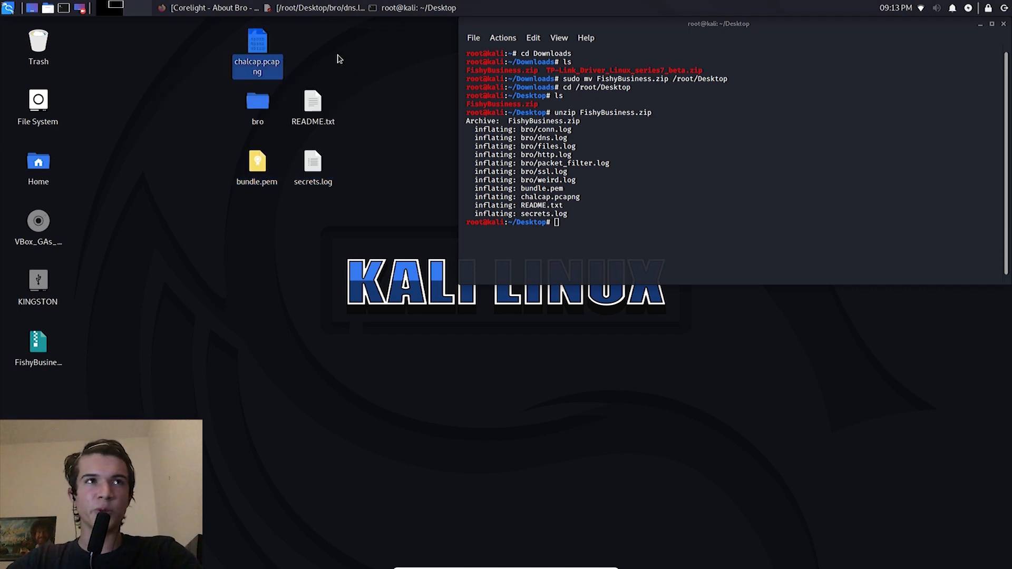
{"action": "left_click_drag", "start_coordinate": [334, 48], "coordinate": [194, 56]}
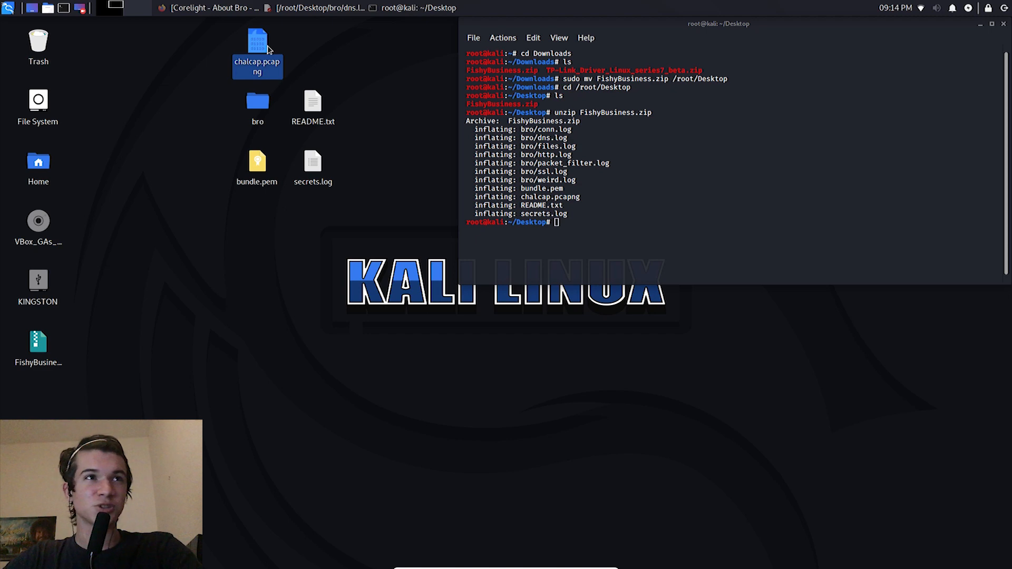
{"action": "left_click", "coordinate": [268, 46]}
{"action": "left_click", "coordinate": [268, 45]}
{"action": "left_click", "coordinate": [263, 45]}
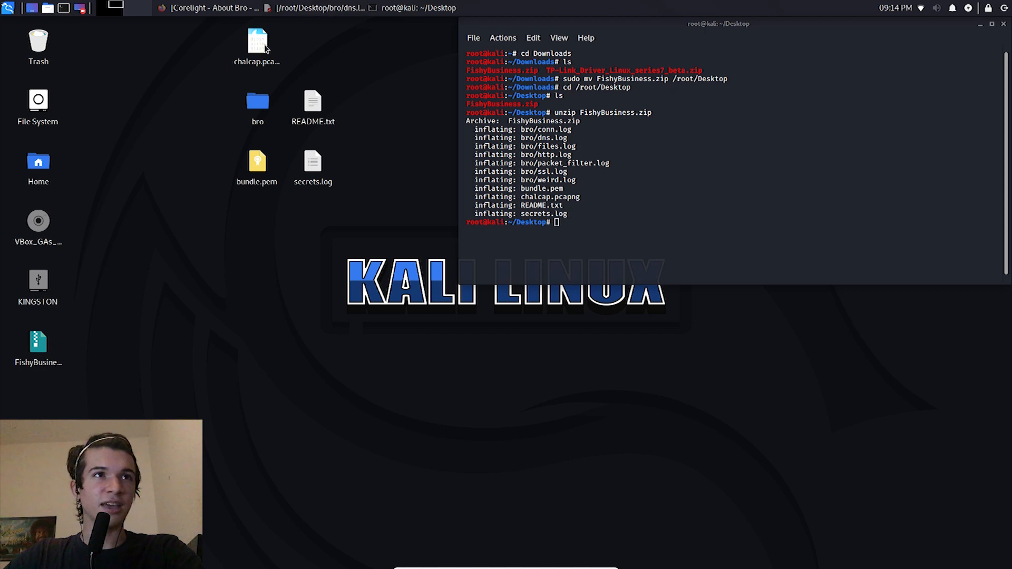
Step: Launch Wireshark and load chalcap.pcapng from the desktop into it
{"action": "left_click", "coordinate": [8, 6]}
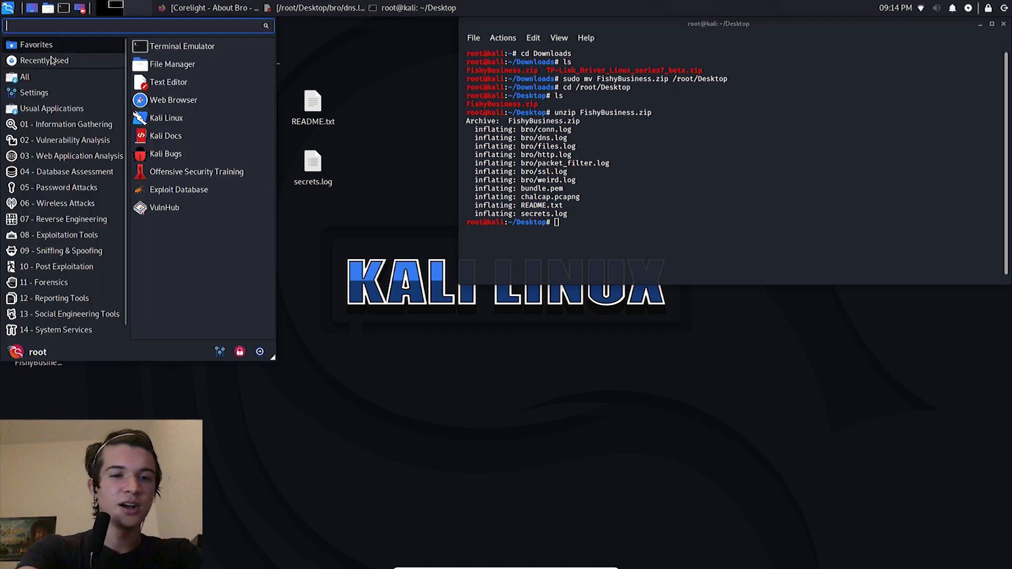
{"action": "type", "text": "wire"}
{"action": "key", "text": "Return"}
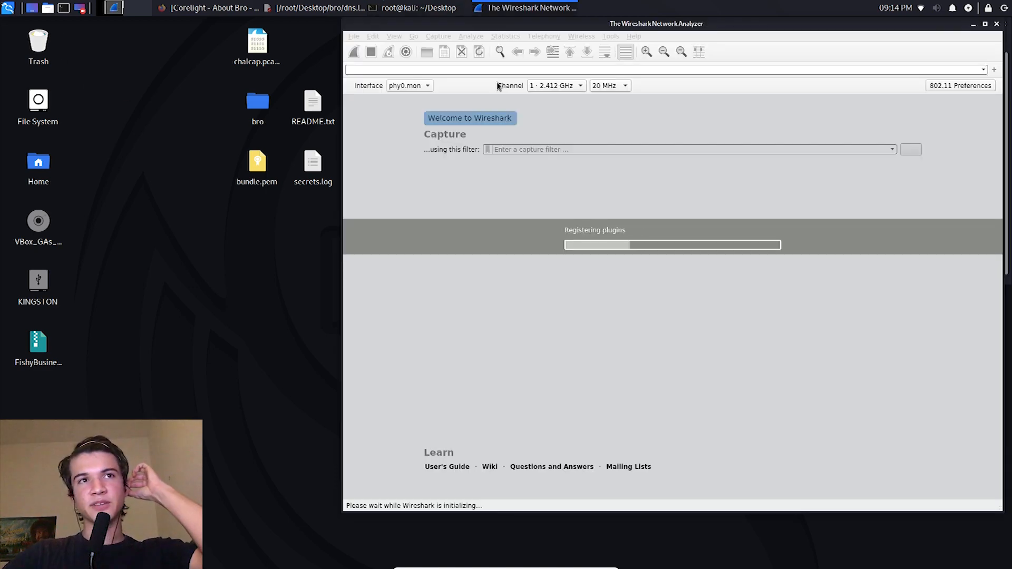
{"action": "left_click_drag", "start_coordinate": [257, 43], "coordinate": [662, 261]}
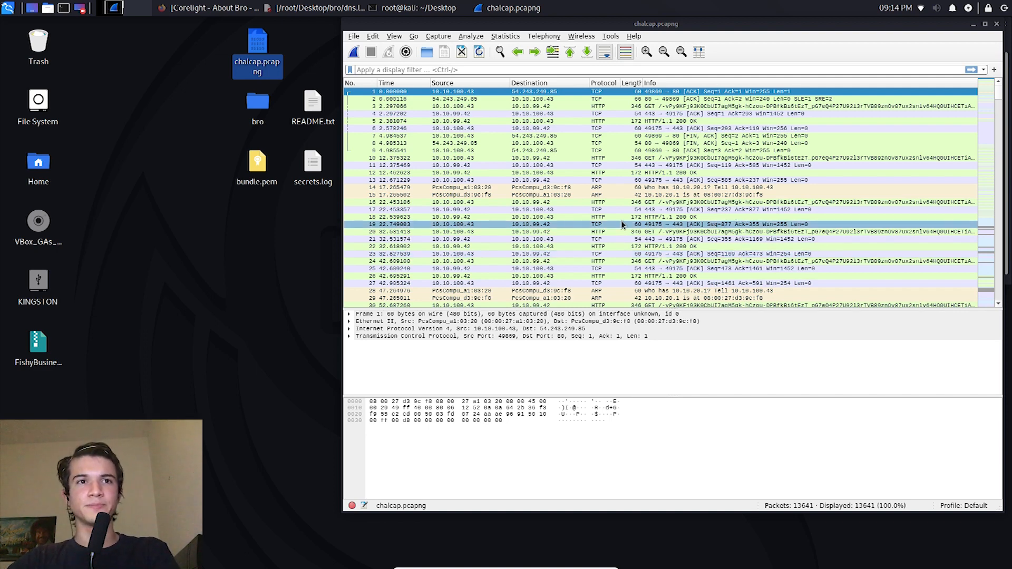
Step: Filter the chalcap.pcapng packets with ip.addr==10.10.20.13
{"action": "scroll", "coordinate": [622, 227], "scroll_direction": "down", "scroll_amount": 5}
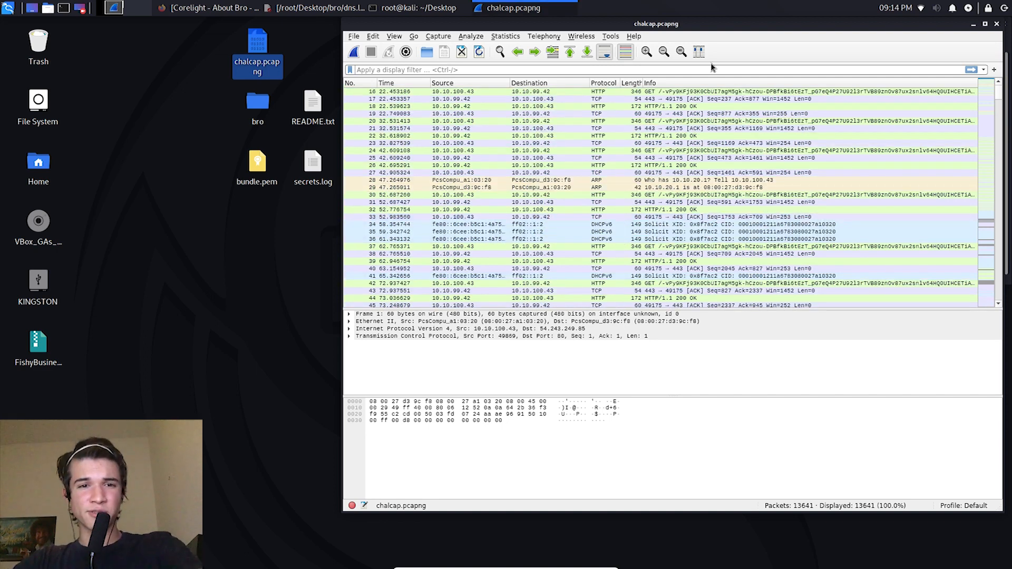
{"action": "left_click_drag", "start_coordinate": [999, 92], "coordinate": [964, 83]}
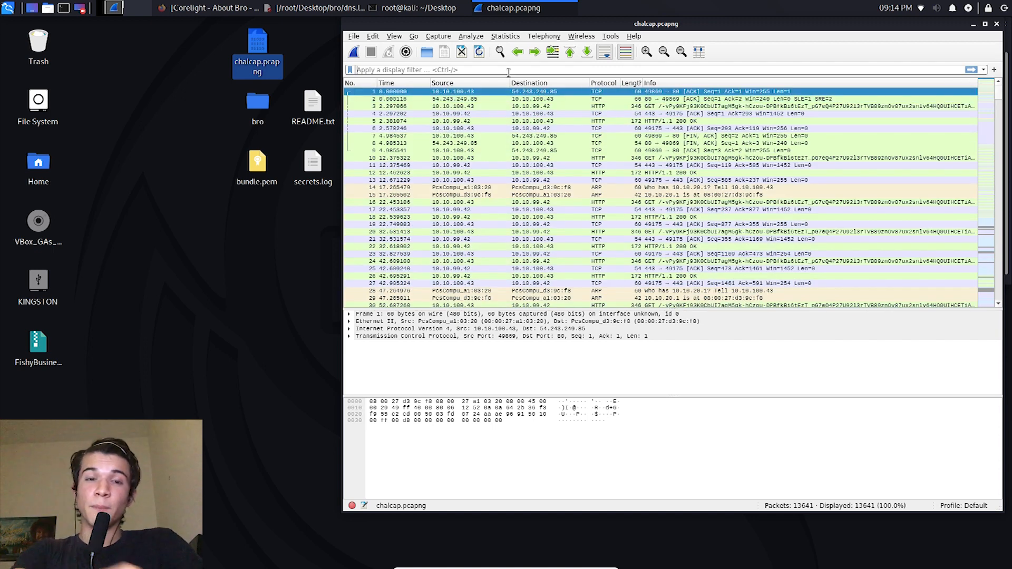
{"action": "left_click", "coordinate": [508, 71]}
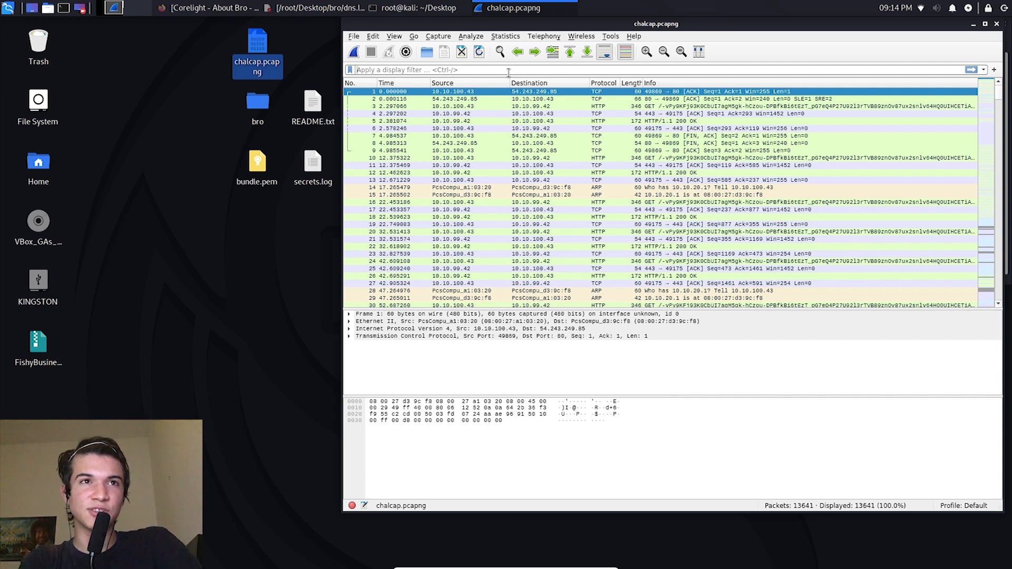
{"action": "type", "text": "ip"}
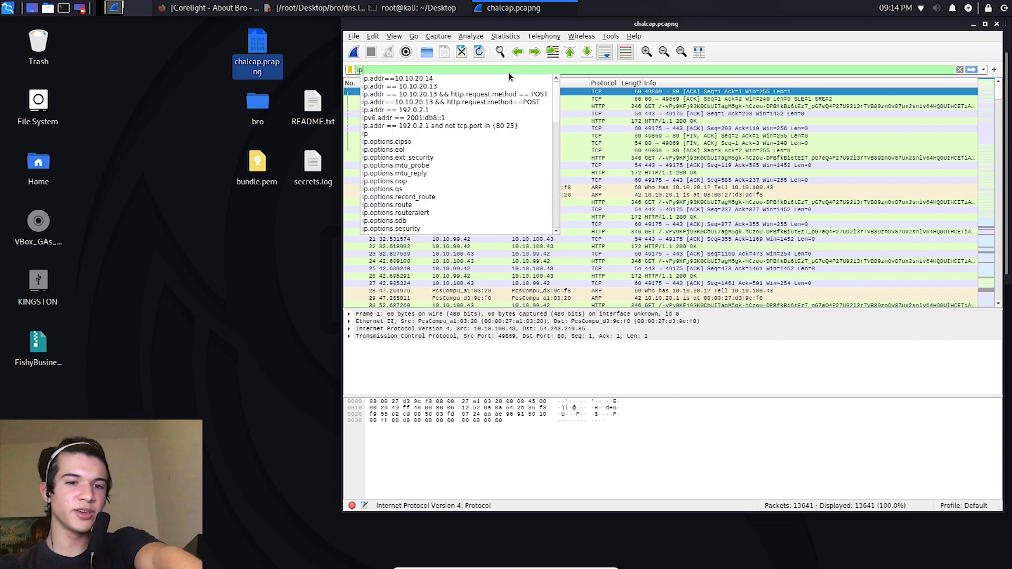
{"action": "type", "text": ".addr"}
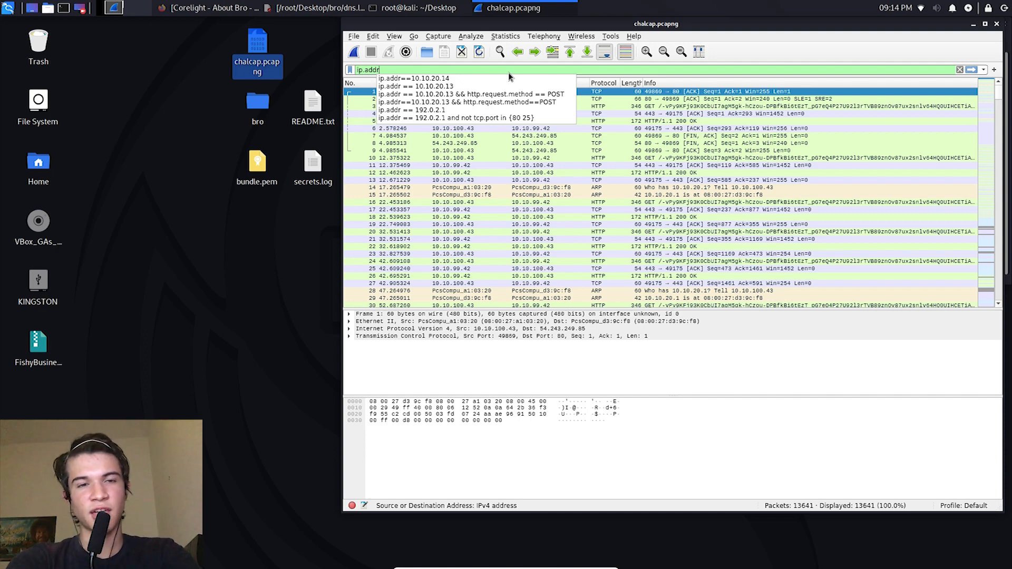
{"action": "type", "text": "==10.10.20."}
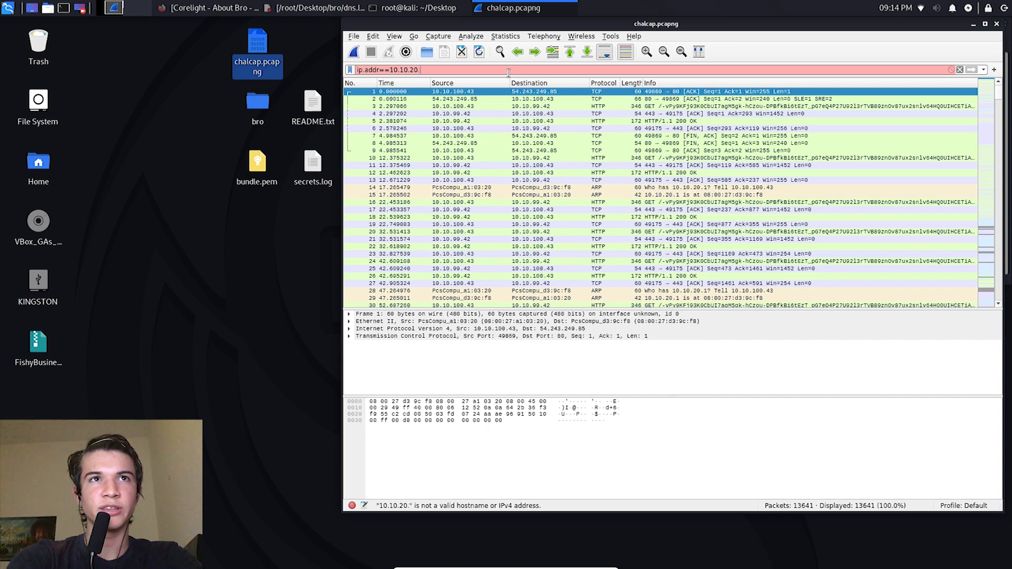
{"action": "type", "text": "13"}
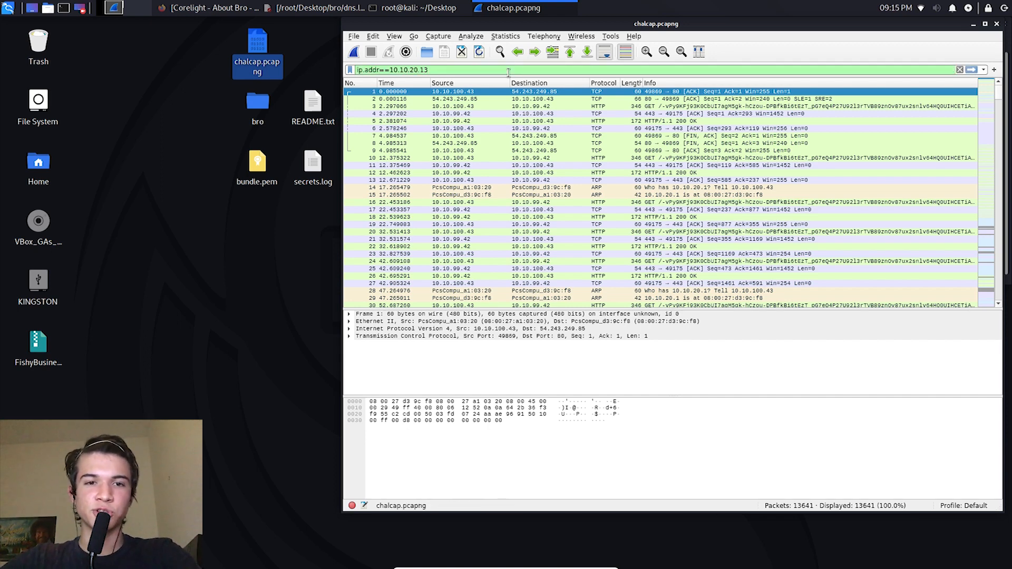
{"action": "key", "text": "Return"}
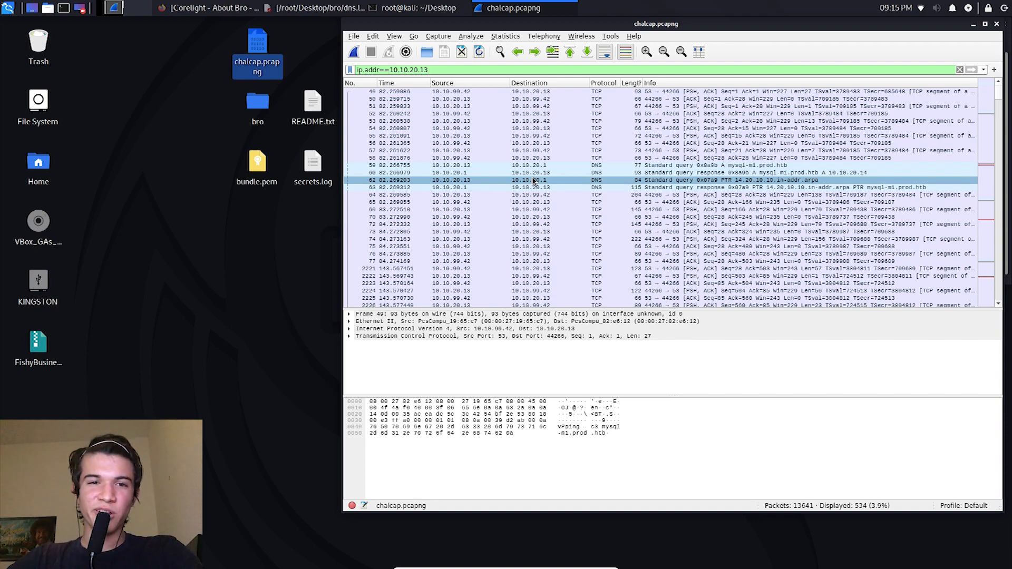
Step: Skim the filtered packet list from start to end, then select its first packet, number 49
{"action": "left_click_drag", "start_coordinate": [1002, 98], "coordinate": [979, 274]}
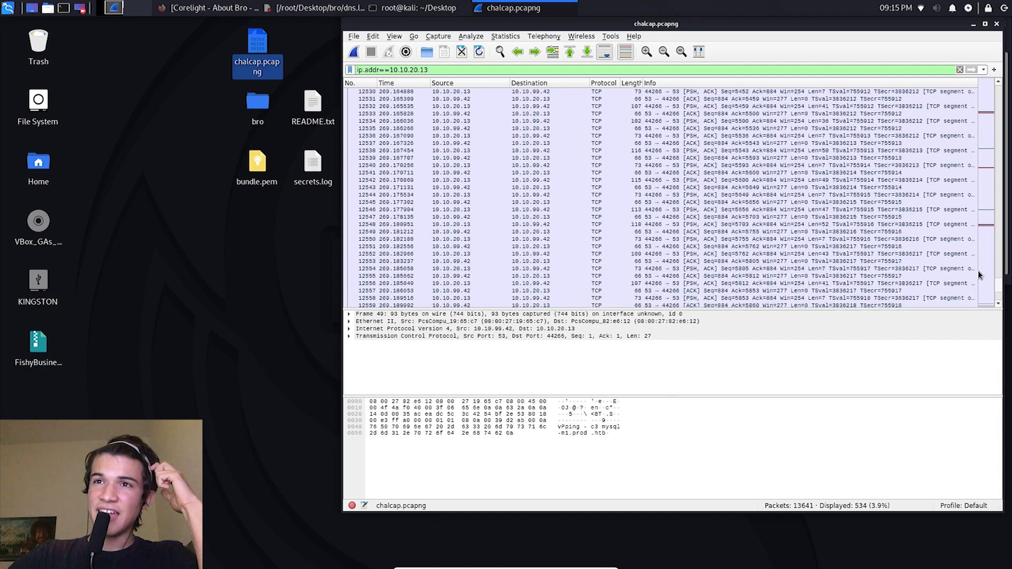
{"action": "left_click", "coordinate": [972, 69]}
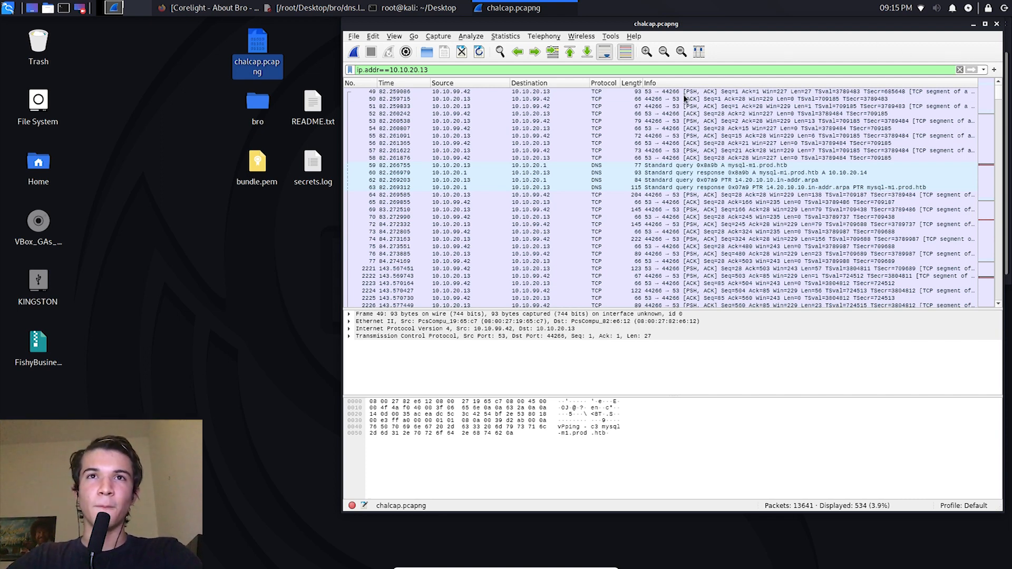
{"action": "left_click", "coordinate": [638, 93]}
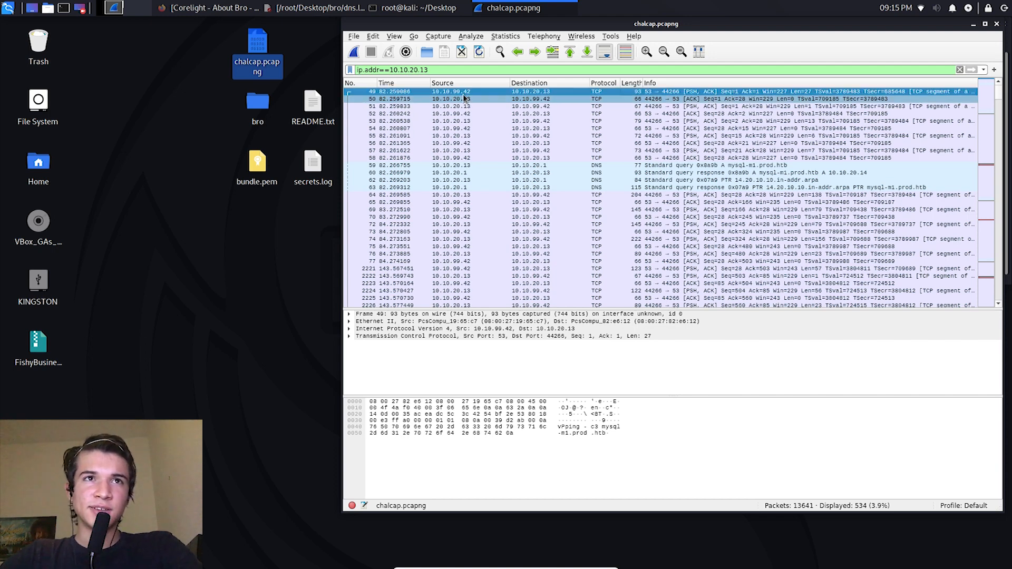
{"action": "right_click", "coordinate": [674, 83]}
{"action": "left_click", "coordinate": [634, 95]}
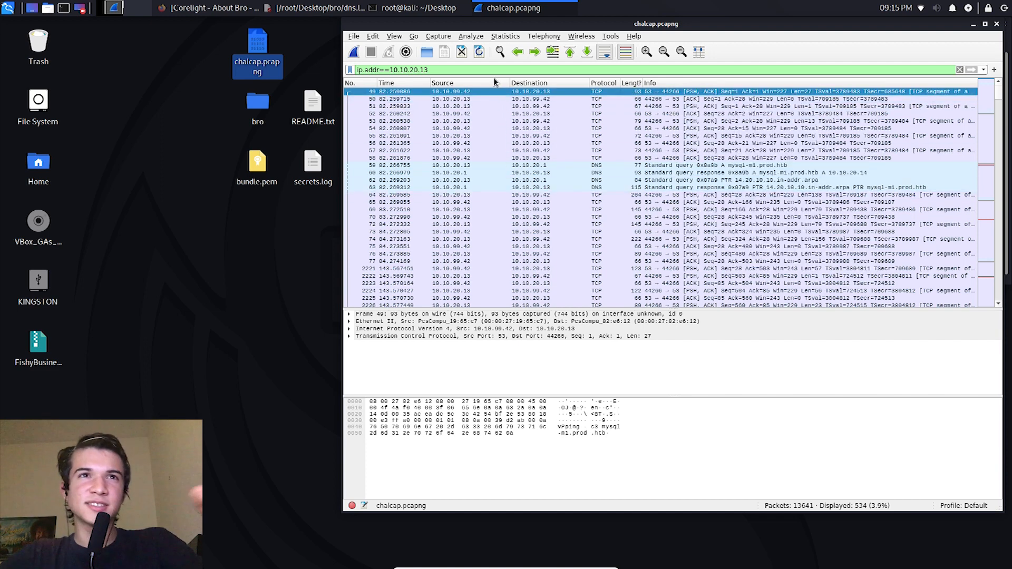
Step: Expand the Transmission Control Protocol details of packet 49 and examine its fields down to the TCP segment data
{"action": "left_click", "coordinate": [351, 336]}
{"action": "left_click", "coordinate": [350, 338]}
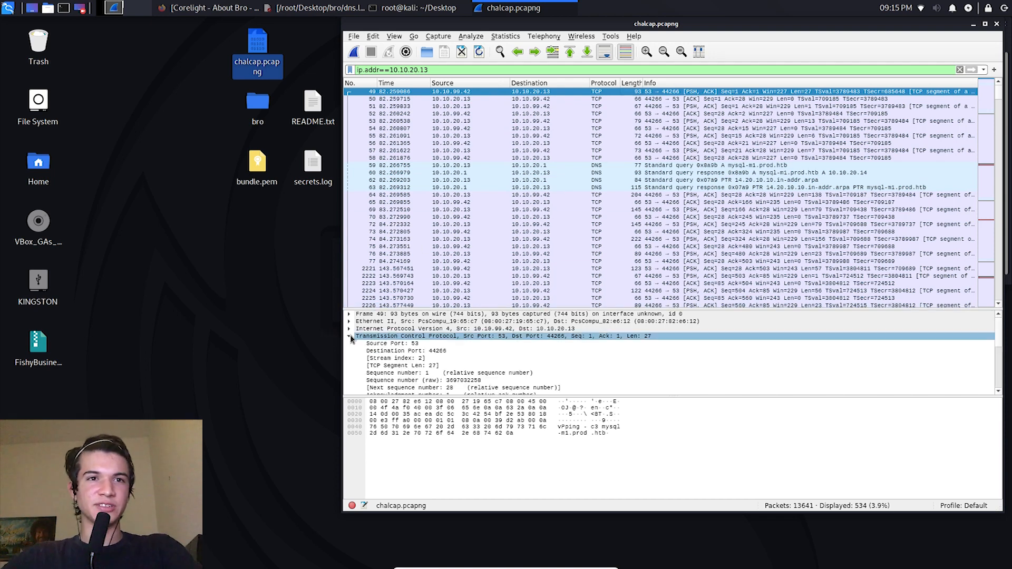
{"action": "left_click", "coordinate": [696, 339]}
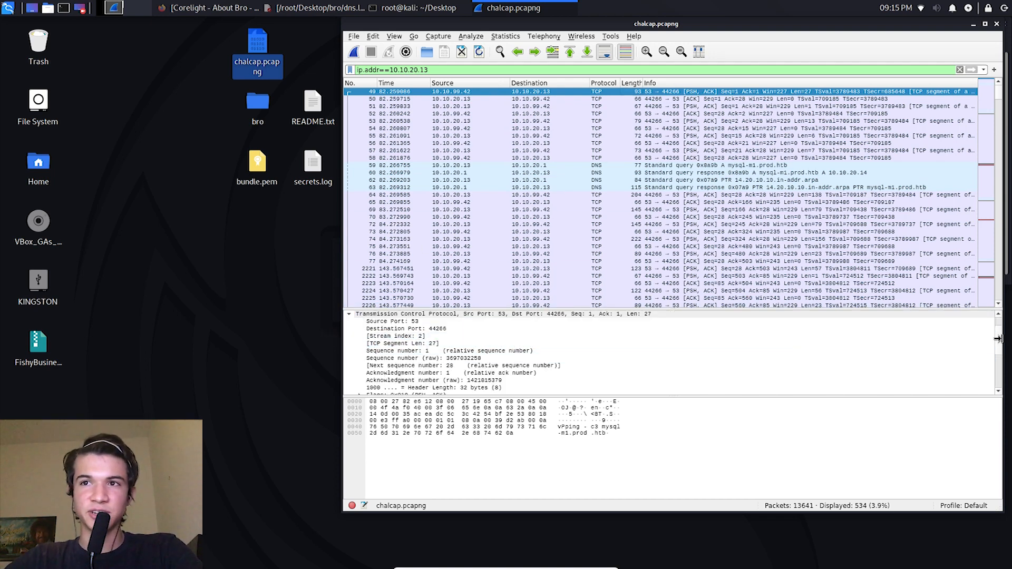
{"action": "scroll", "coordinate": [1000, 364], "scroll_direction": "down", "scroll_amount": 5}
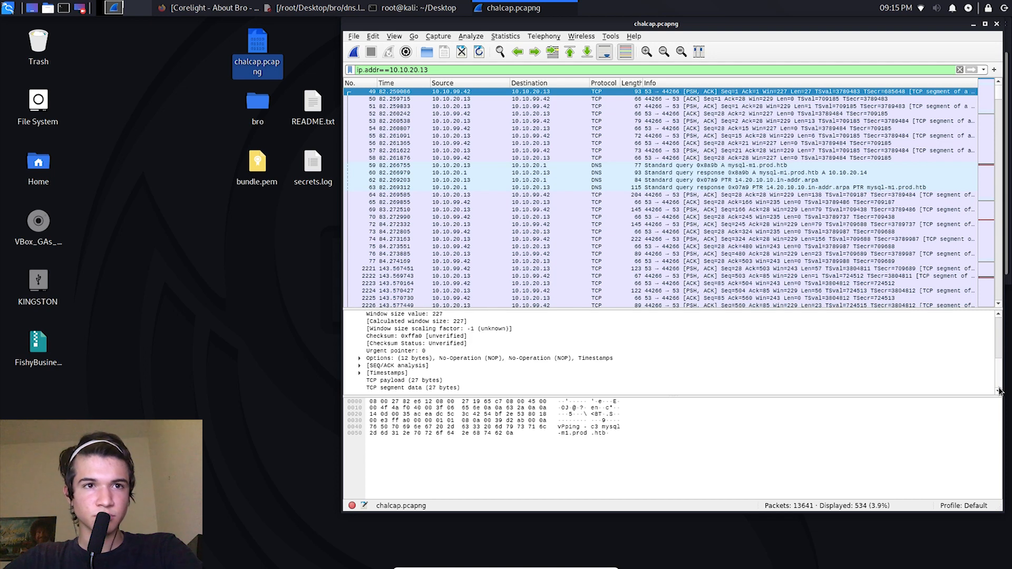
{"action": "scroll", "coordinate": [992, 356], "scroll_direction": "up", "scroll_amount": 2}
{"action": "scroll", "coordinate": [992, 369], "scroll_direction": "down", "scroll_amount": 2}
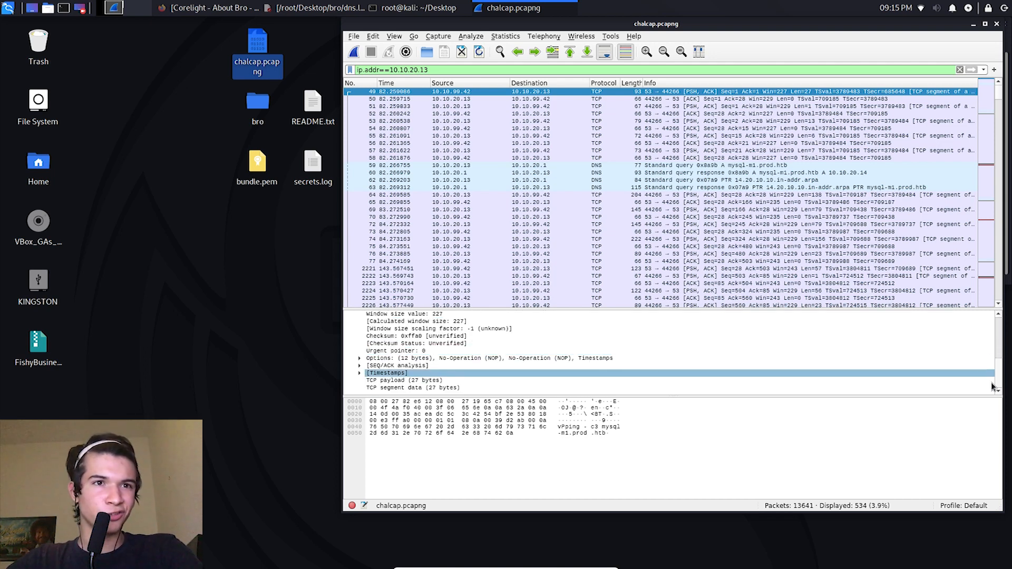
{"action": "scroll", "coordinate": [992, 369], "scroll_direction": "up", "scroll_amount": 6}
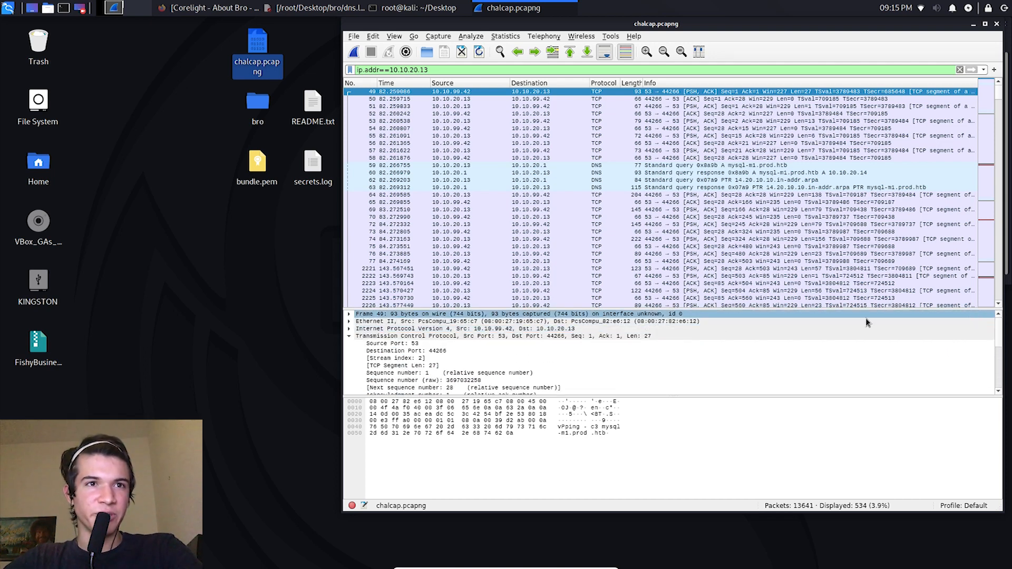
{"action": "left_click", "coordinate": [349, 315]}
{"action": "left_click", "coordinate": [349, 315]}
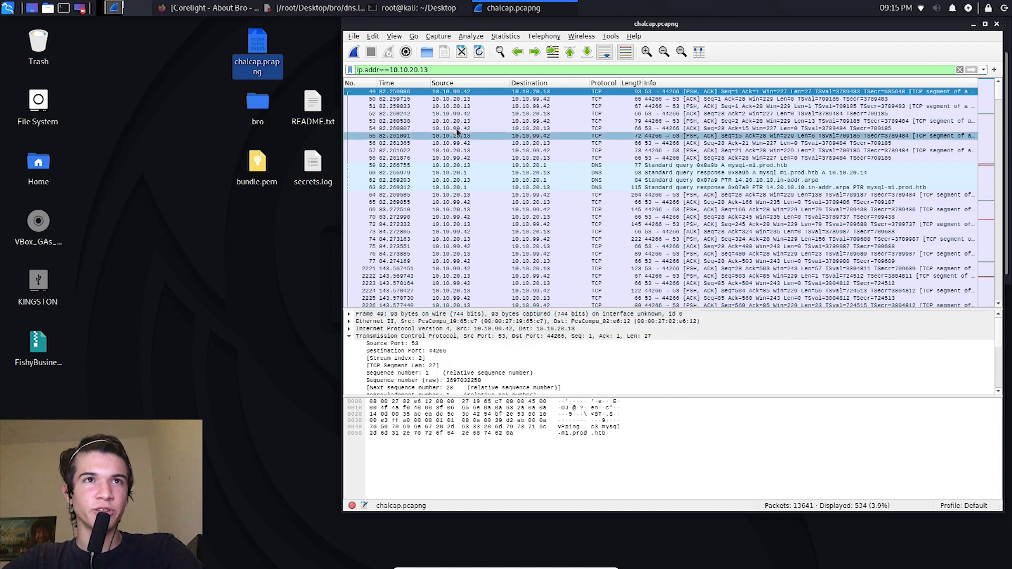
Step: Follow the TCP stream of packet 49 between 10.10.99.42 and 10.10.20.13
{"action": "right_click", "coordinate": [437, 93]}
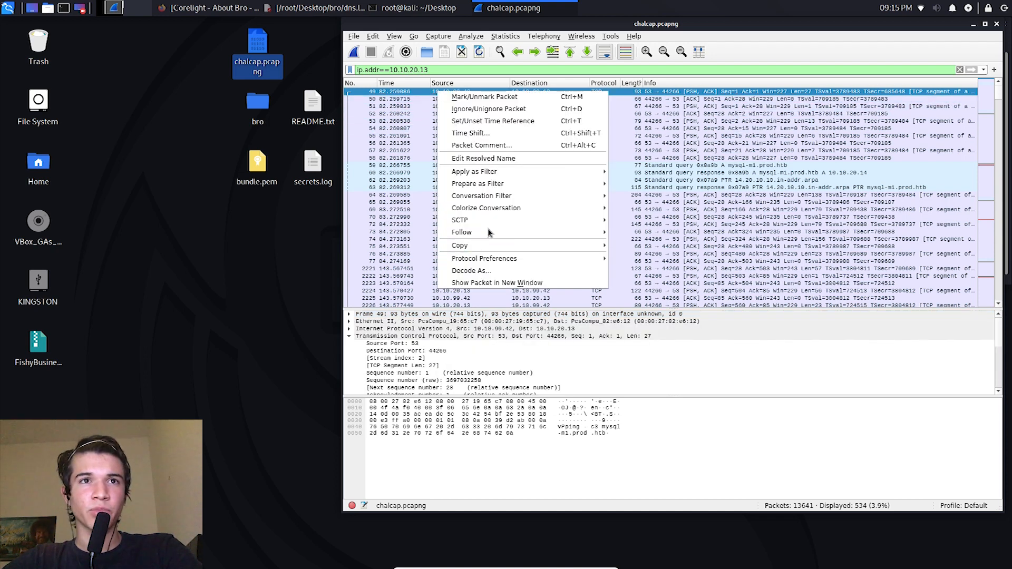
{"action": "mouse_move", "coordinate": [495, 232]}
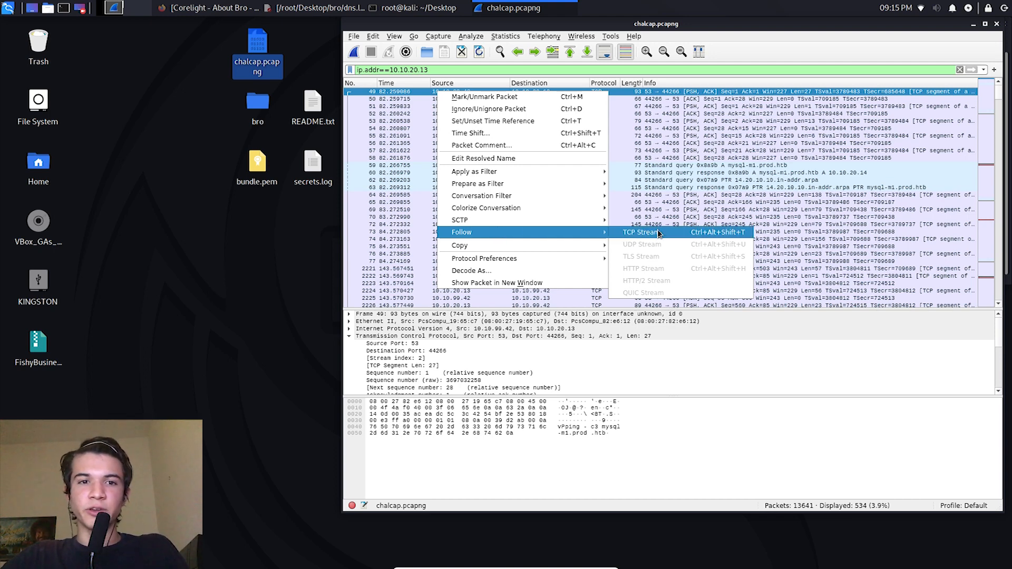
{"action": "left_click", "coordinate": [641, 232]}
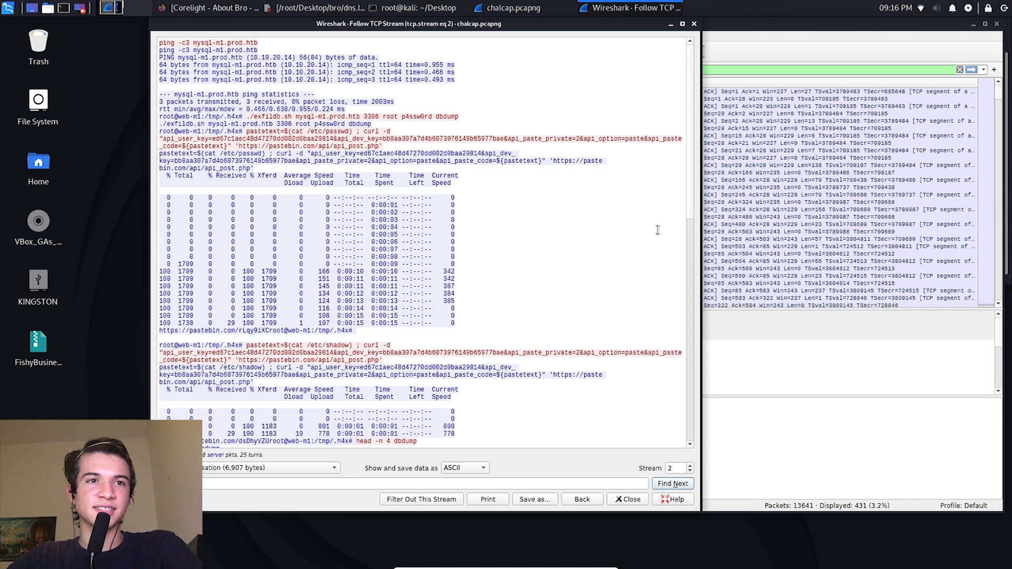
Step: Review the followed TCP stream through to its end, then highlight the opening ping commands to mysql-m1.prod.htb and their replies
{"action": "left_click_drag", "start_coordinate": [691, 175], "coordinate": [681, 320]}
{"action": "scroll", "coordinate": [681, 325], "scroll_direction": "down", "scroll_amount": 8}
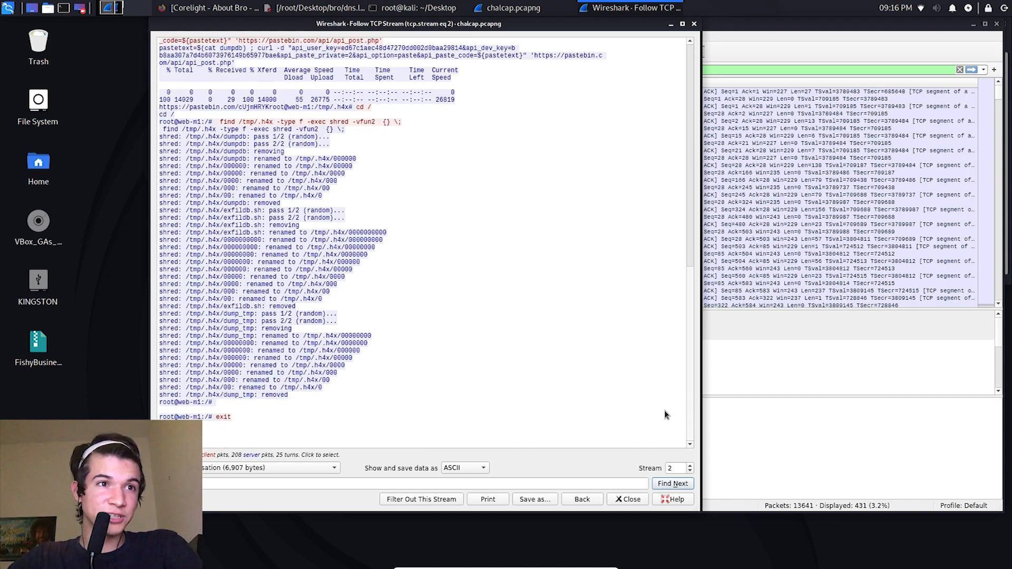
{"action": "scroll", "coordinate": [627, 210], "scroll_direction": "up", "scroll_amount": 20}
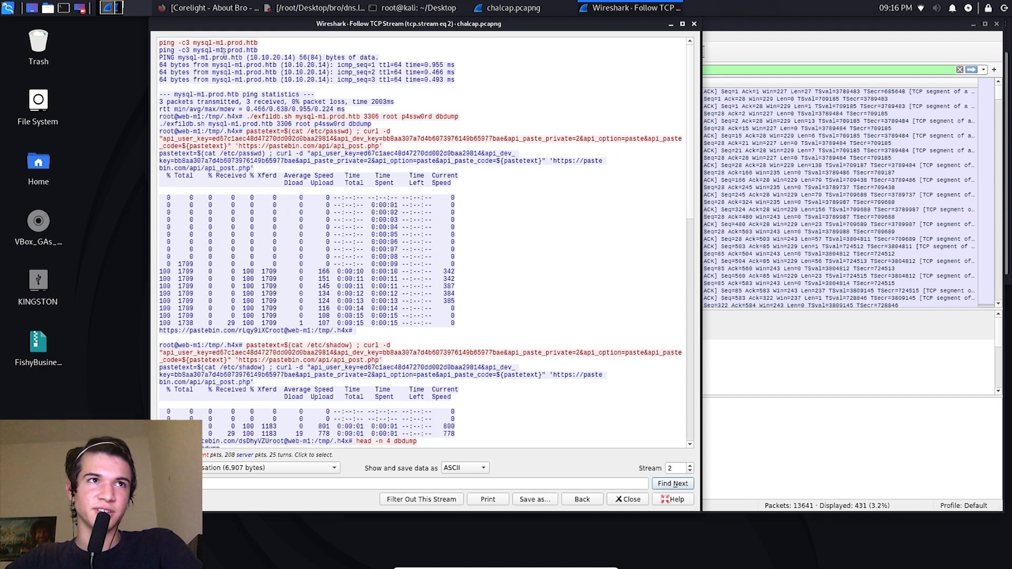
{"action": "left_click_drag", "start_coordinate": [163, 43], "coordinate": [456, 83]}
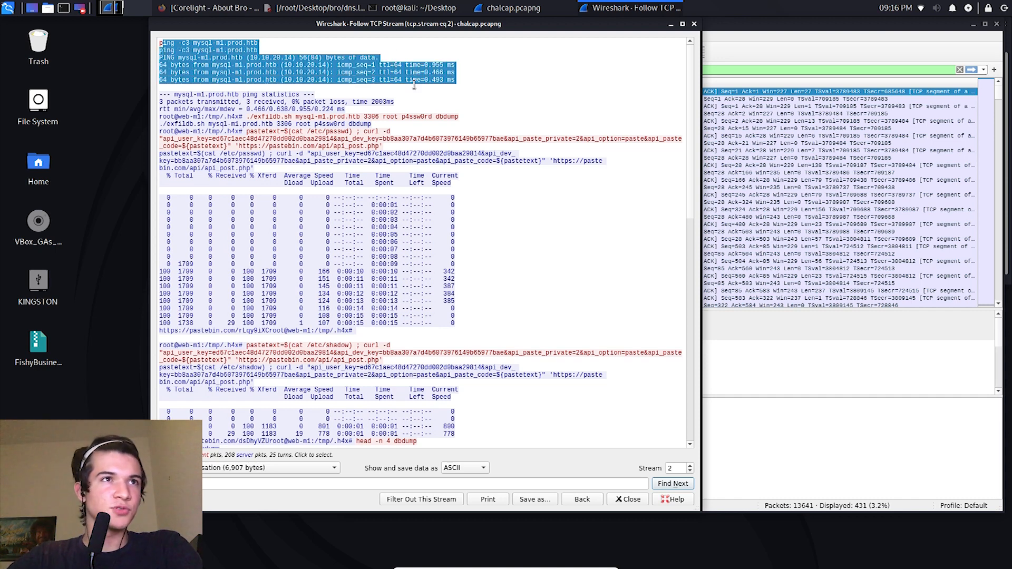
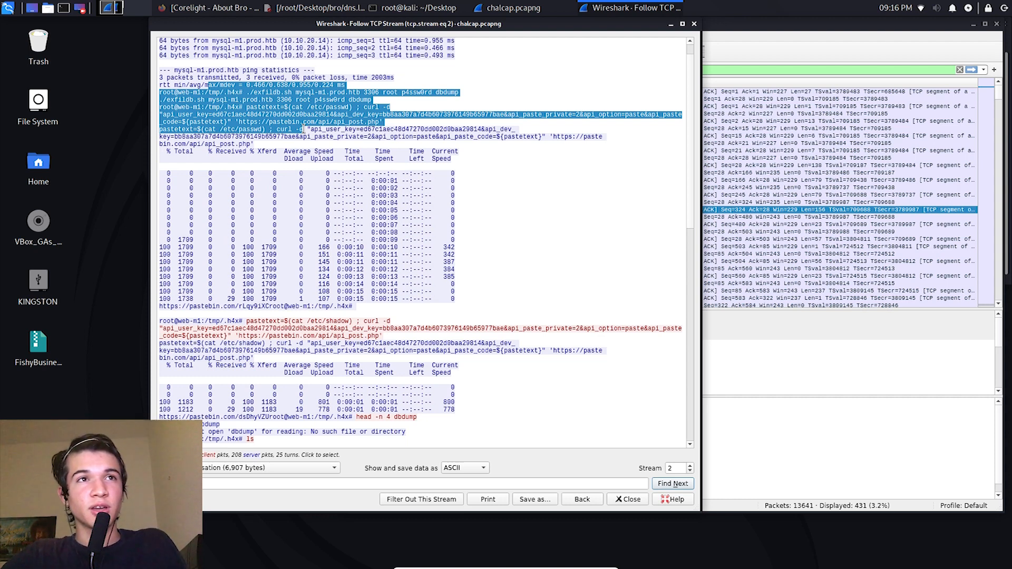
Step: Highlight the /etc/passwd path in the first pastetext curl command of the followed stream and examine that command
{"action": "left_click", "coordinate": [305, 119]}
{"action": "left_click_drag", "start_coordinate": [304, 107], "coordinate": [352, 107]}
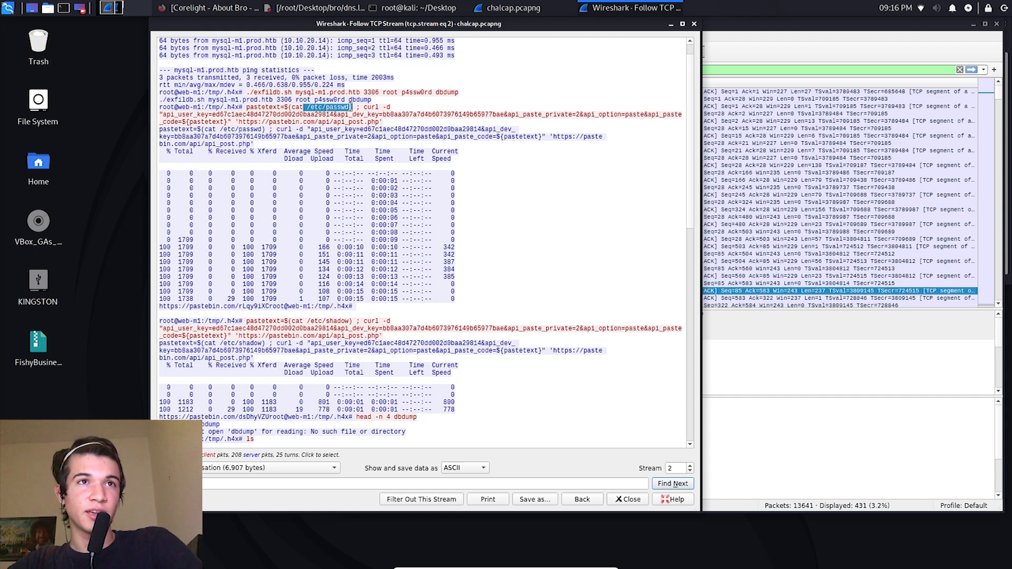
{"action": "left_click", "coordinate": [351, 107]}
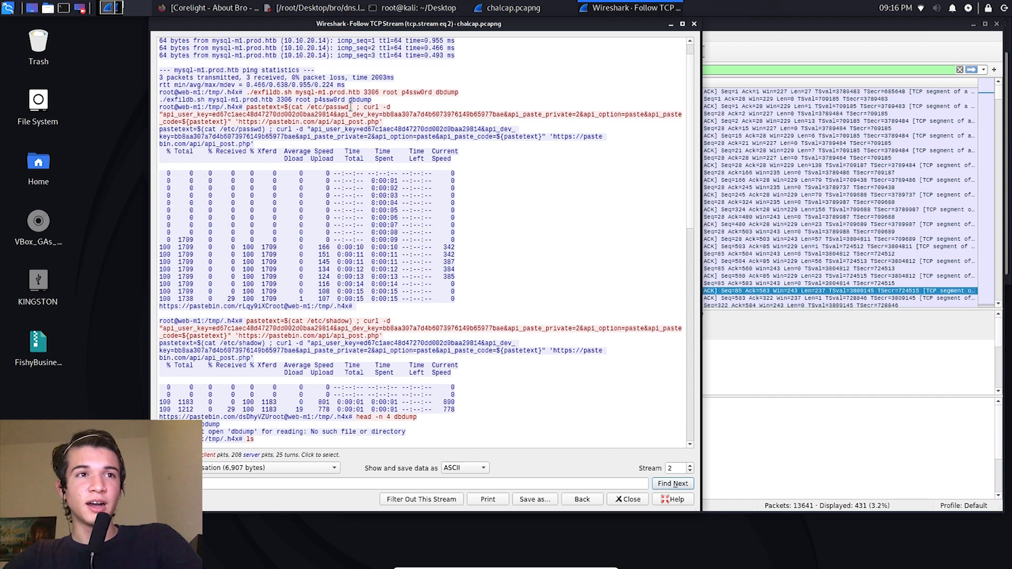
{"action": "left_click_drag", "start_coordinate": [349, 107], "coordinate": [326, 108]}
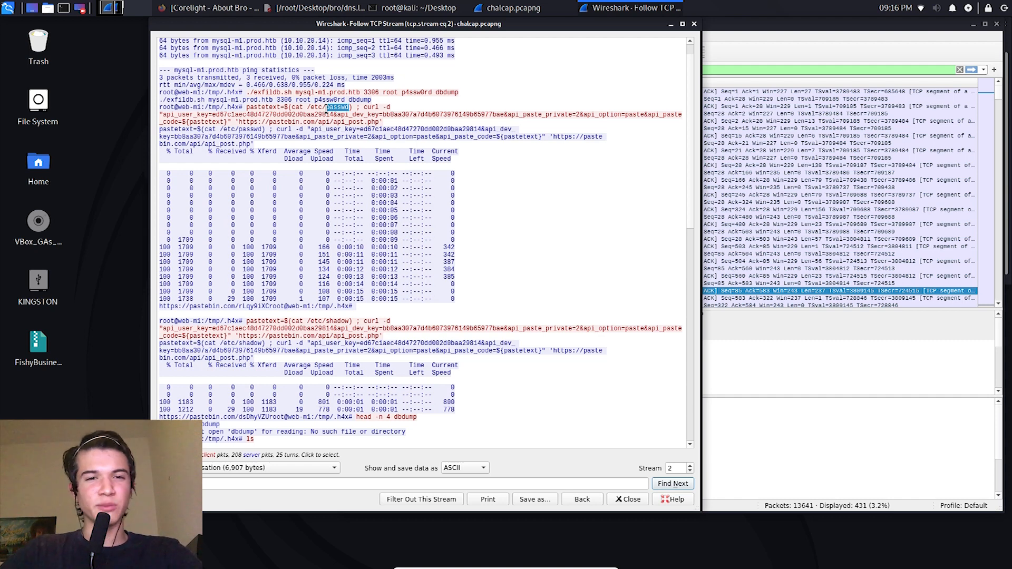
{"action": "left_click", "coordinate": [294, 136]}
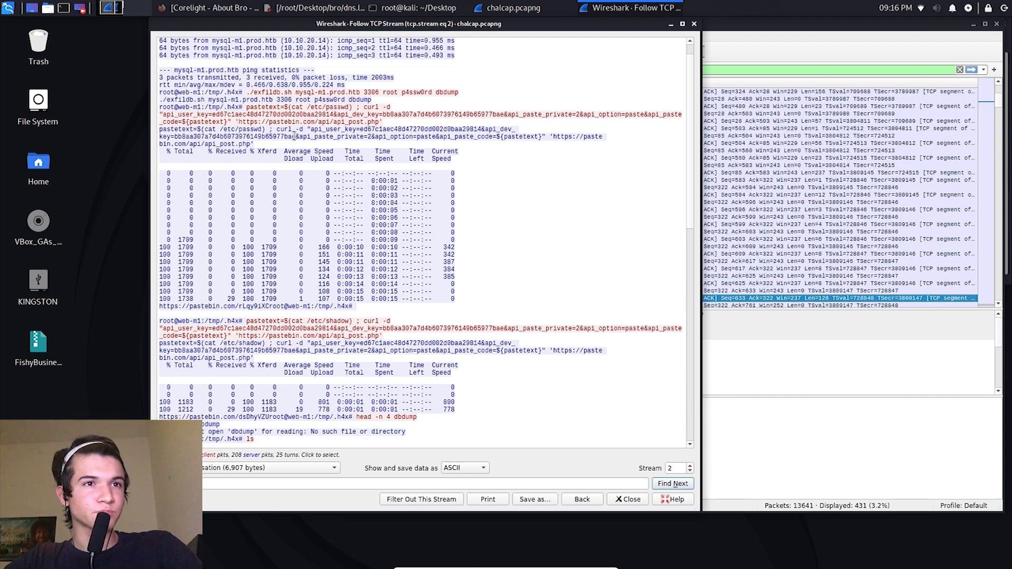
Step: Compare the curl command that posts /etc/shadow to pastebin.com with the earlier /etc/passwd command, highlighting the latter in full
{"action": "double_click", "coordinate": [369, 321]}
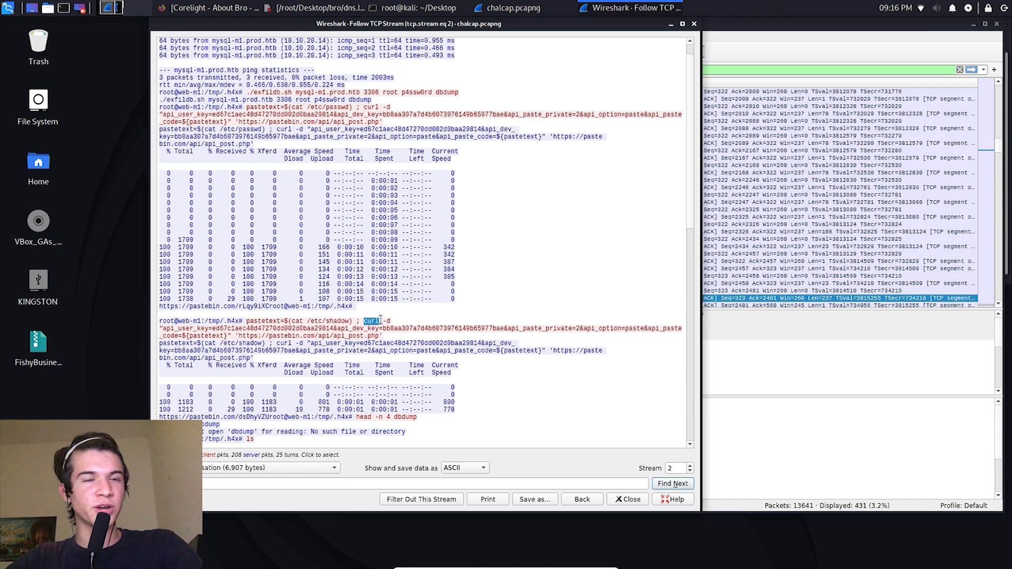
{"action": "left_click", "coordinate": [382, 340]}
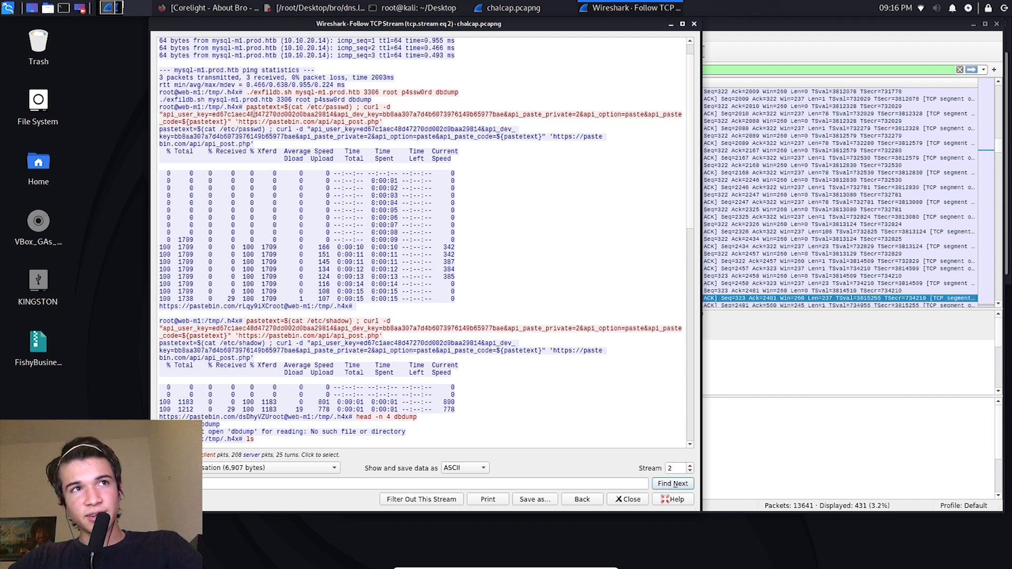
{"action": "left_click", "coordinate": [251, 108]}
{"action": "triple_click", "coordinate": [343, 107]}
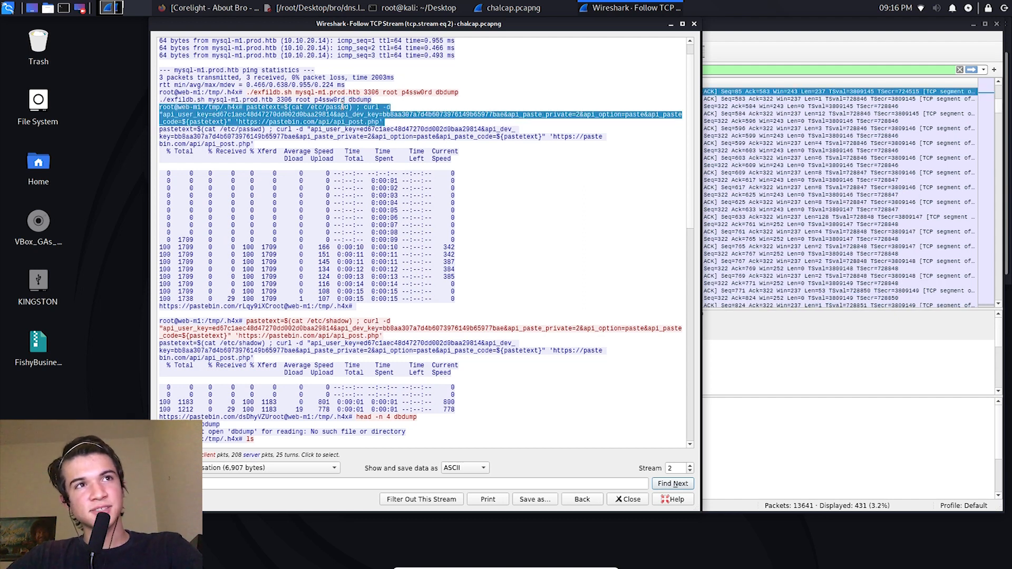
{"action": "left_click", "coordinate": [342, 108]}
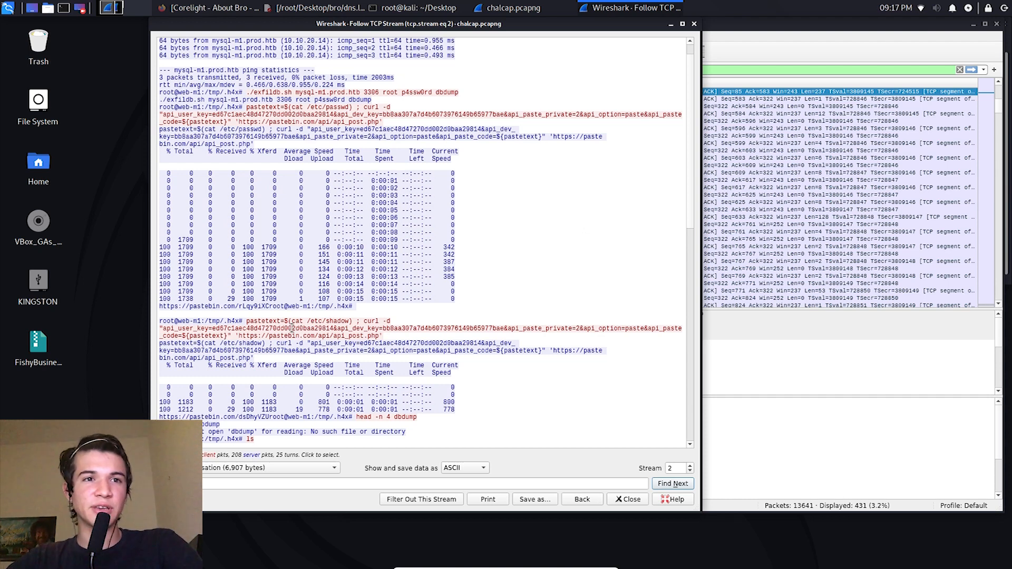
Step: Examine the head -n 4 dumpdb output further along the stream and highlight its American Express card records
{"action": "scroll", "coordinate": [291, 329], "scroll_direction": "down", "scroll_amount": 2}
{"action": "scroll", "coordinate": [692, 234], "scroll_direction": "down", "scroll_amount": 1}
{"action": "left_click_drag", "start_coordinate": [693, 234], "coordinate": [685, 290]}
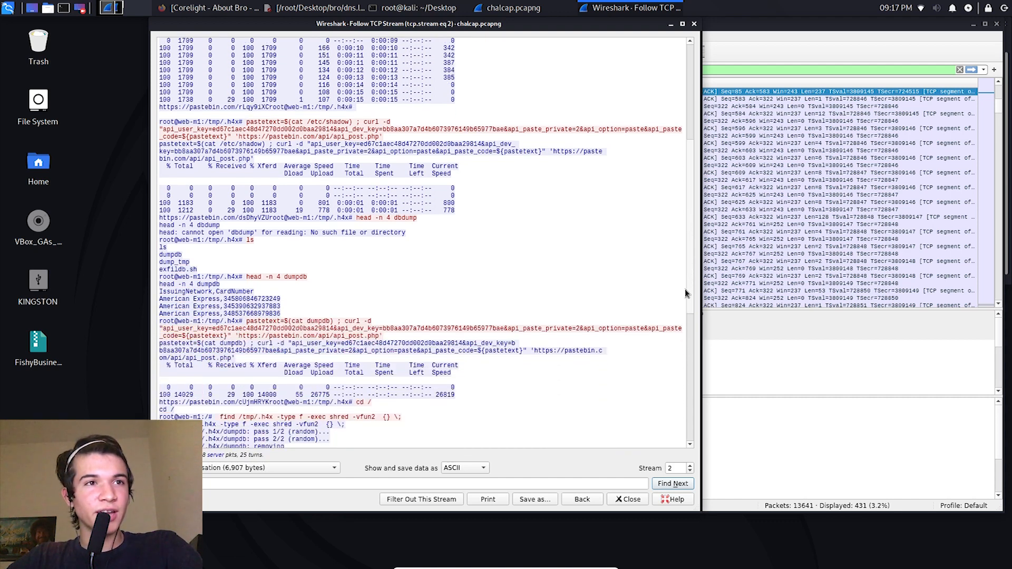
{"action": "left_click_drag", "start_coordinate": [315, 314], "coordinate": [157, 299]}
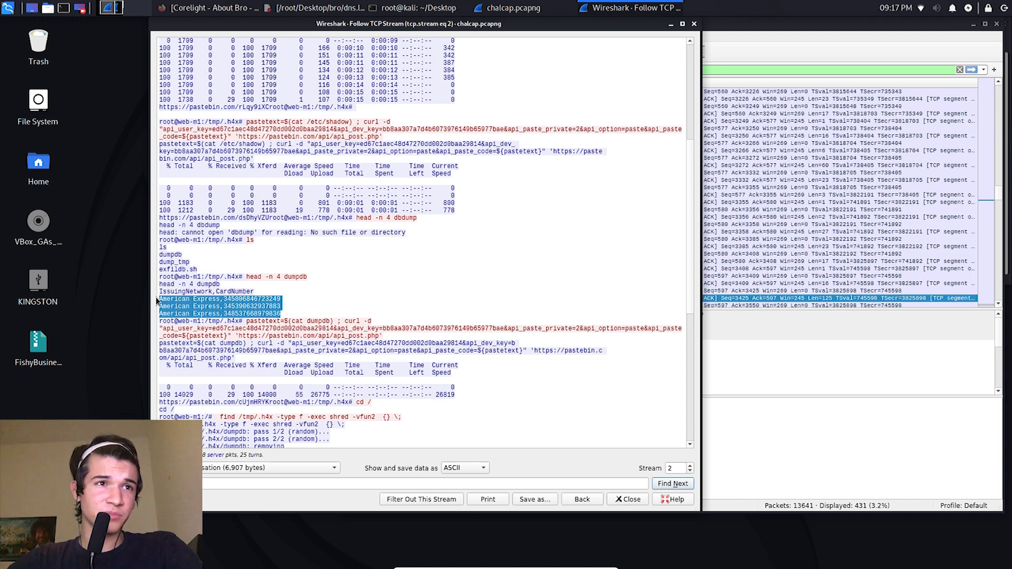
{"action": "left_click", "coordinate": [168, 297]}
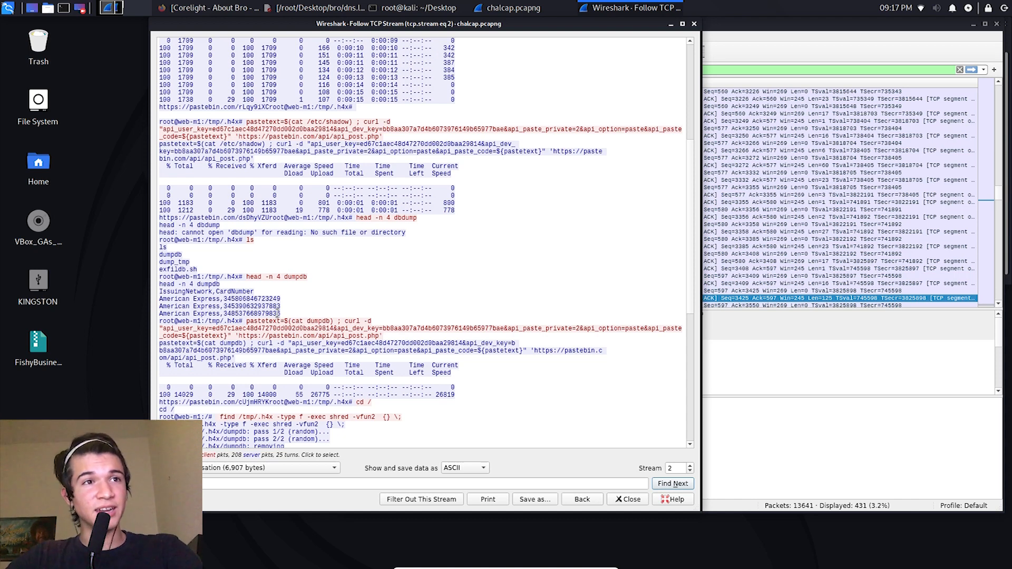
{"action": "scroll", "coordinate": [278, 313], "scroll_direction": "down", "scroll_amount": 2}
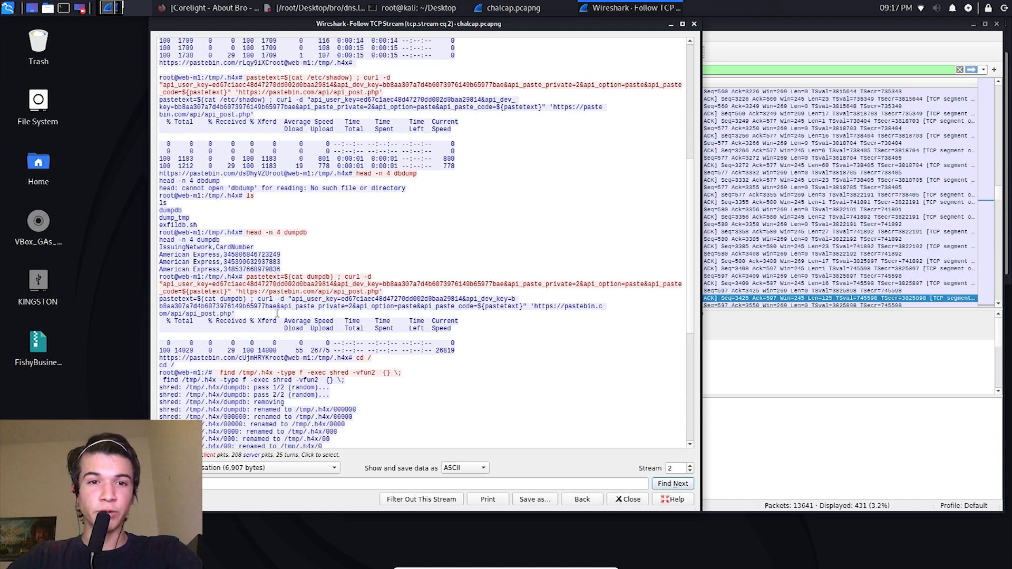
{"action": "left_click_drag", "start_coordinate": [282, 269], "coordinate": [221, 262]}
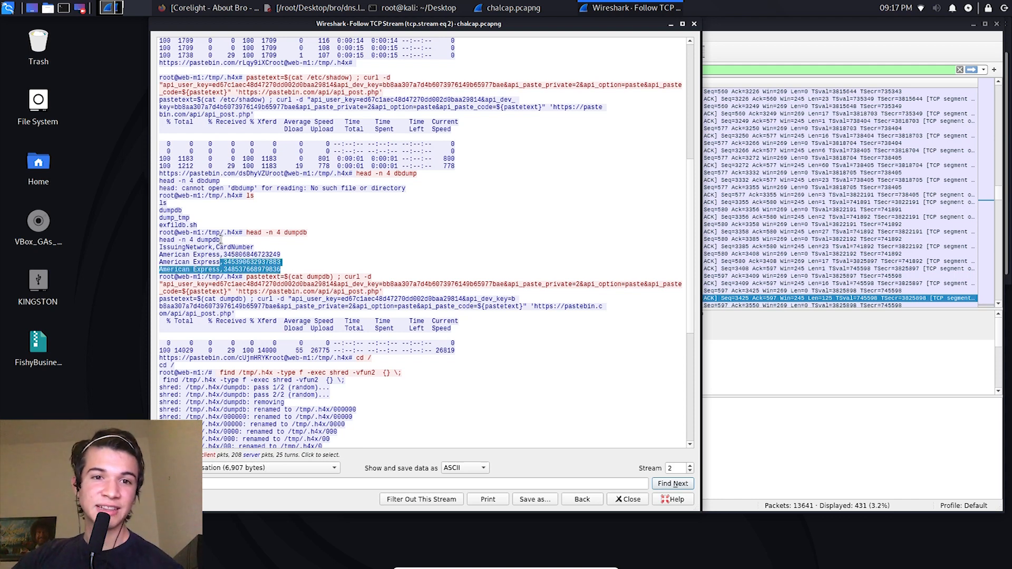
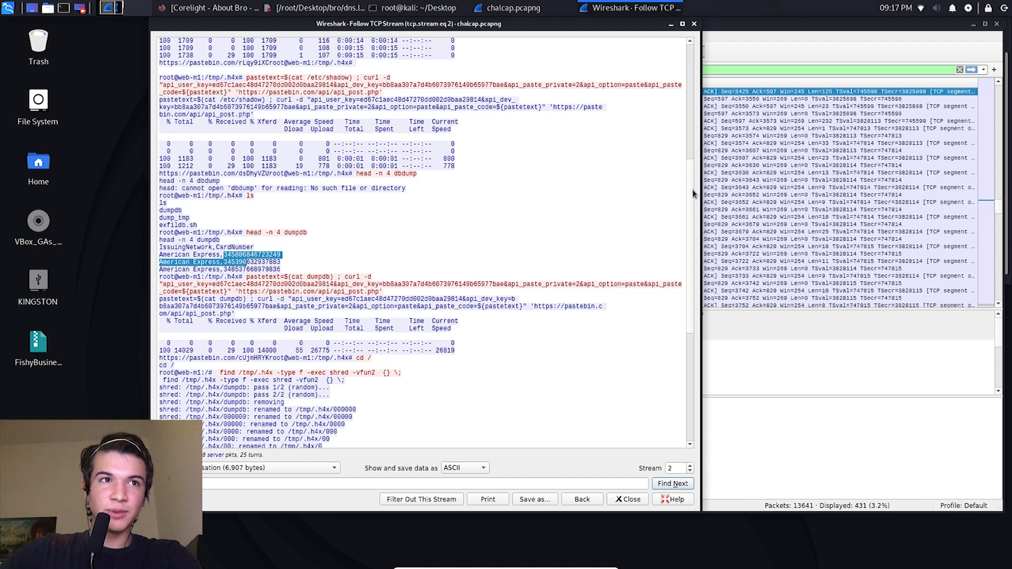
{"action": "scroll", "coordinate": [580, 242], "scroll_direction": "up", "scroll_amount": 5}
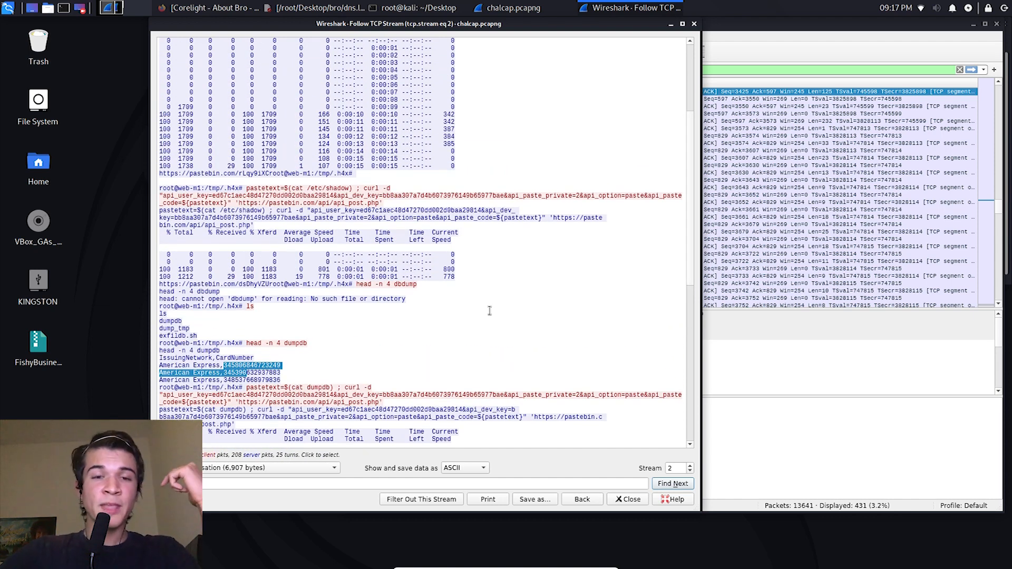
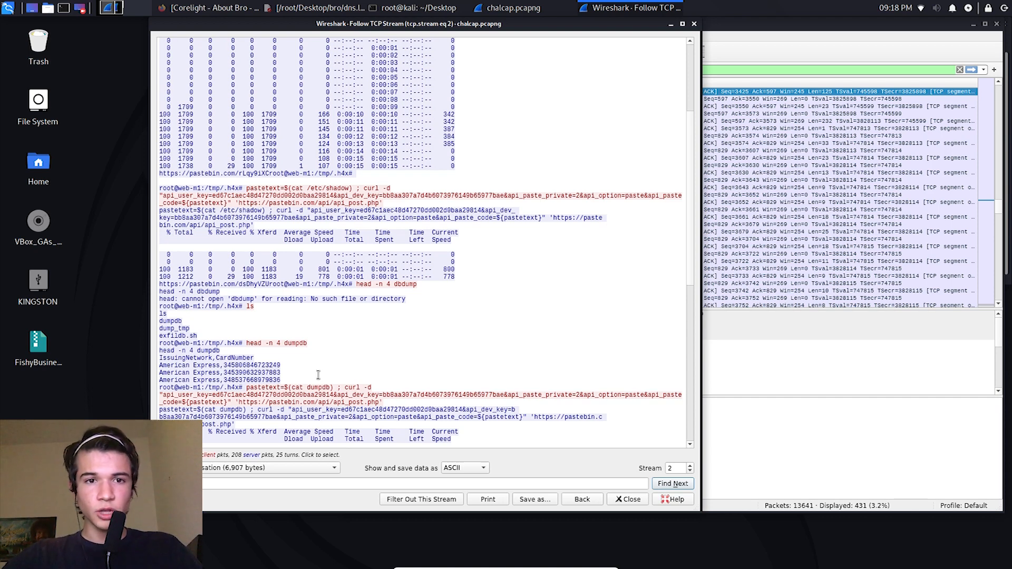
Step: Highlight the card listing output of the head -n 4 dumpdb command in the followed TCP stream
{"action": "left_click_drag", "start_coordinate": [178, 351], "coordinate": [334, 373]}
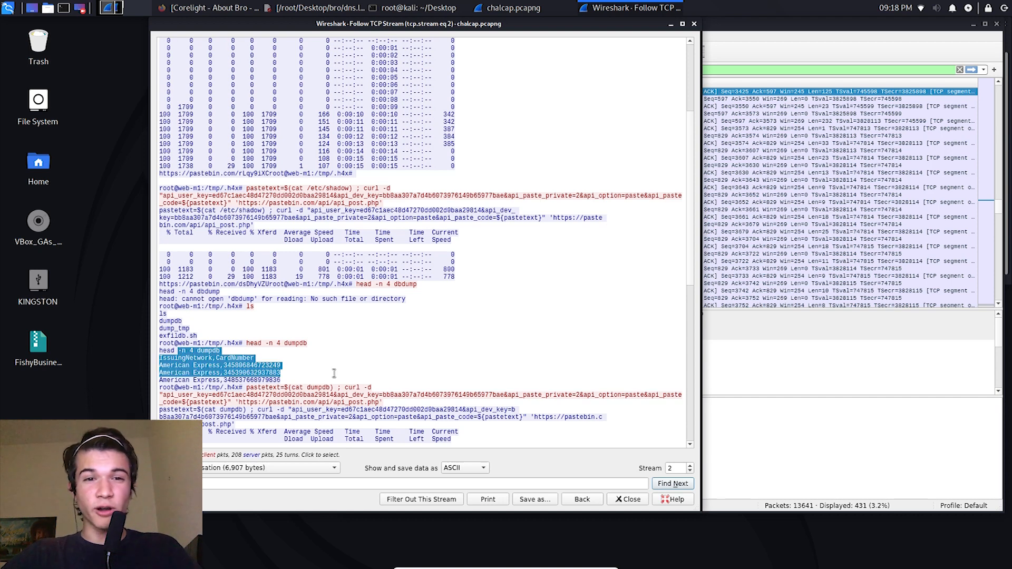
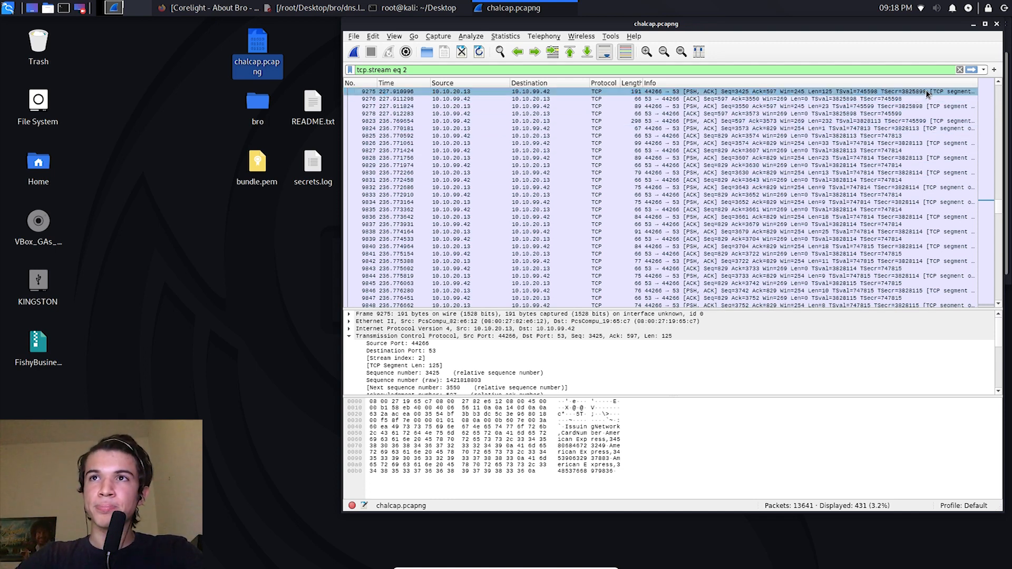
Step: Clear the display filter and inspect individual packets around number 9230 in the full capture
{"action": "left_click", "coordinate": [958, 70]}
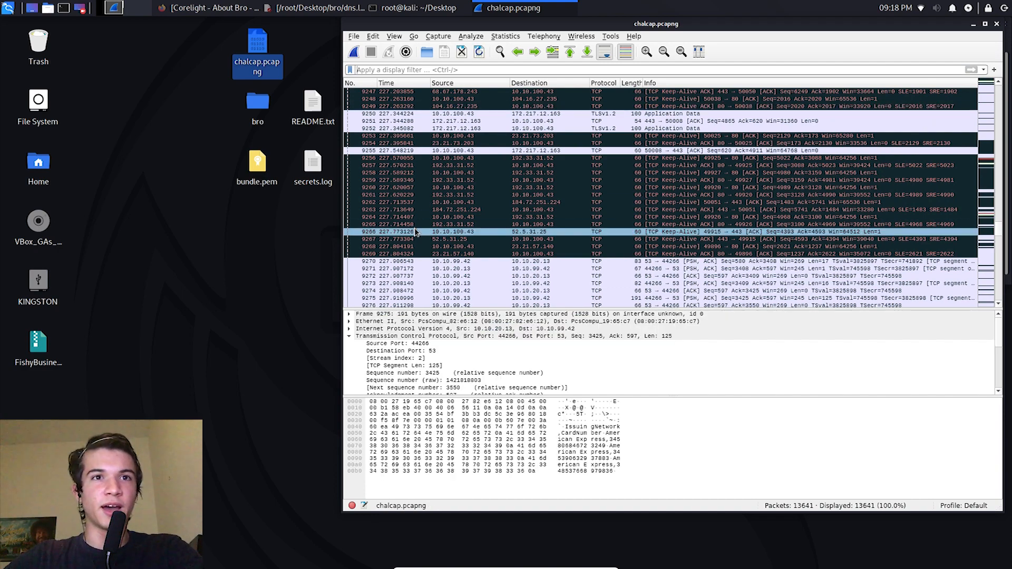
{"action": "scroll", "coordinate": [838, 200], "scroll_direction": "up", "scroll_amount": 5}
{"action": "scroll", "coordinate": [838, 199], "scroll_direction": "up", "scroll_amount": 2}
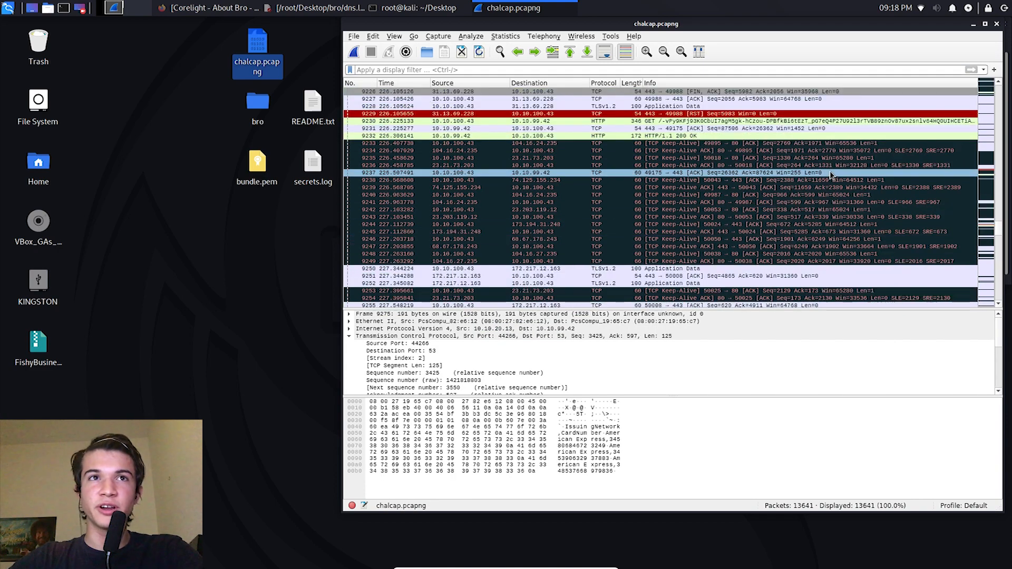
{"action": "left_click", "coordinate": [632, 143]}
{"action": "scroll", "coordinate": [634, 173], "scroll_direction": "down", "scroll_amount": 7}
{"action": "scroll", "coordinate": [633, 175], "scroll_direction": "up", "scroll_amount": 10}
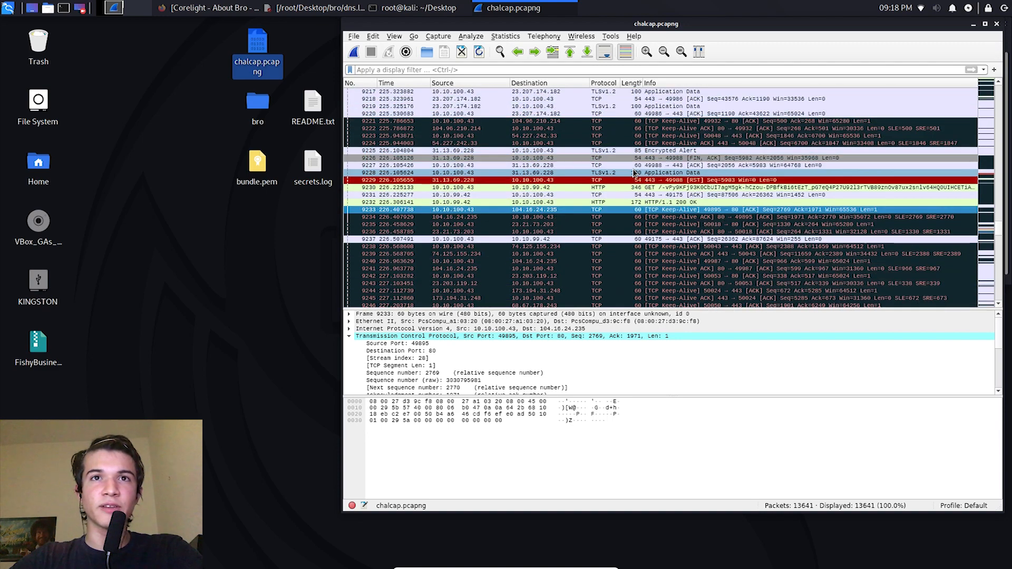
{"action": "scroll", "coordinate": [629, 185], "scroll_direction": "down", "scroll_amount": 1}
{"action": "left_click", "coordinate": [629, 183]}
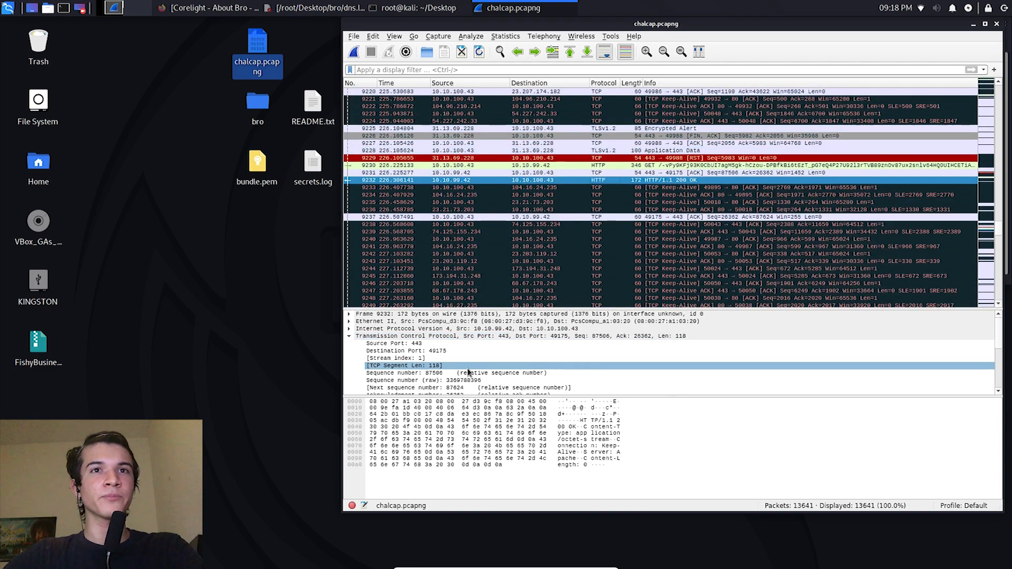
{"action": "left_click", "coordinate": [599, 152]}
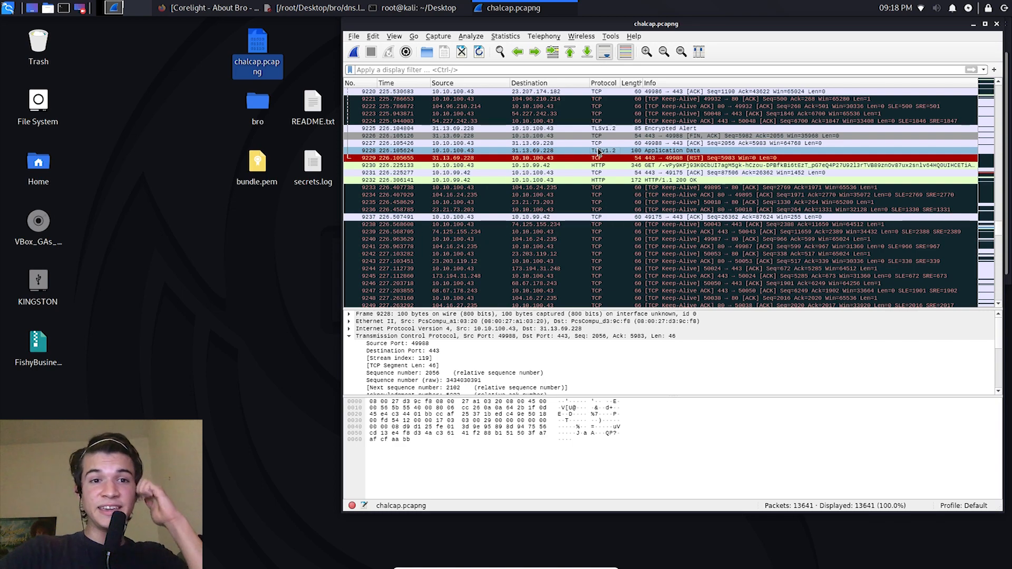
Step: Sort the full packet list by protocol and go to the earlier TLSv1.2 packets
{"action": "scroll", "coordinate": [599, 161], "scroll_direction": "up", "scroll_amount": 15}
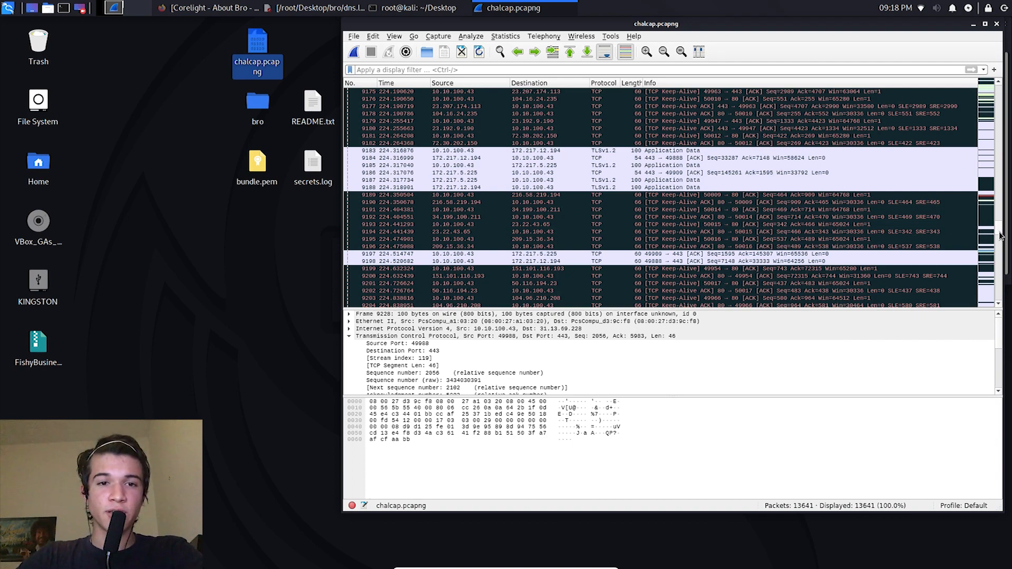
{"action": "left_click_drag", "start_coordinate": [1000, 236], "coordinate": [996, 204]}
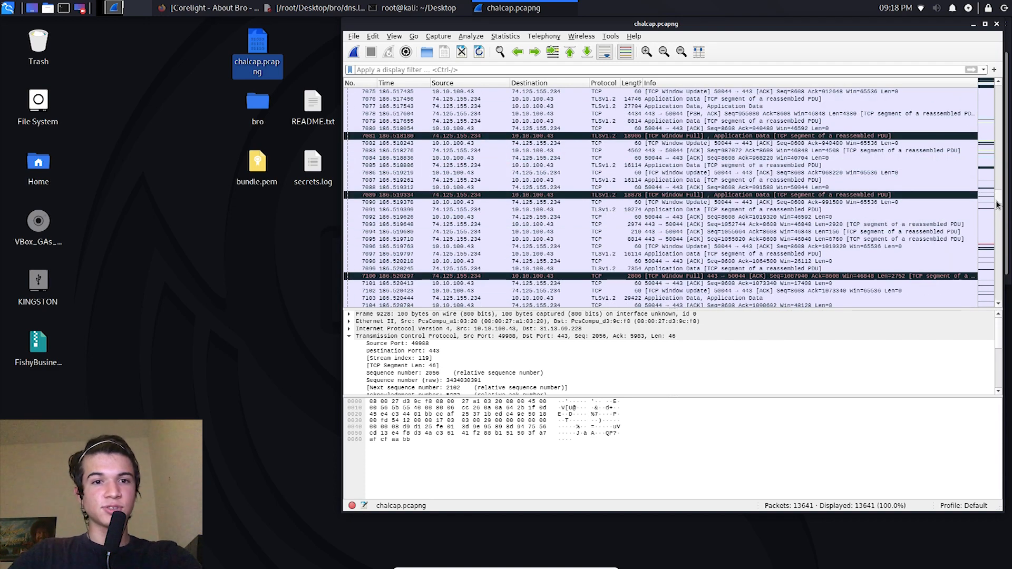
{"action": "left_click_drag", "start_coordinate": [997, 204], "coordinate": [997, 183]}
{"action": "scroll", "coordinate": [702, 220], "scroll_direction": "down", "scroll_amount": 7}
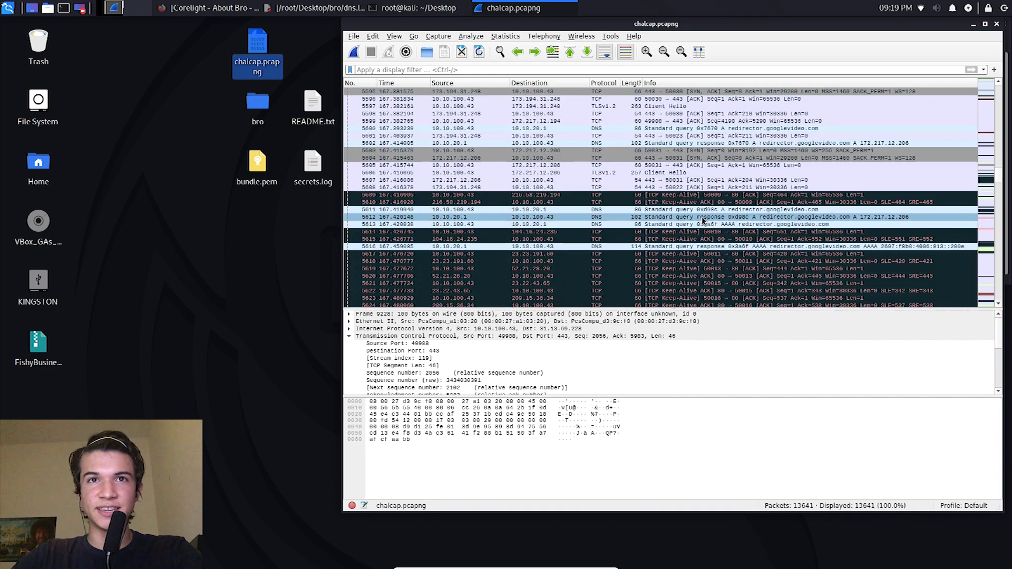
{"action": "left_click", "coordinate": [603, 83]}
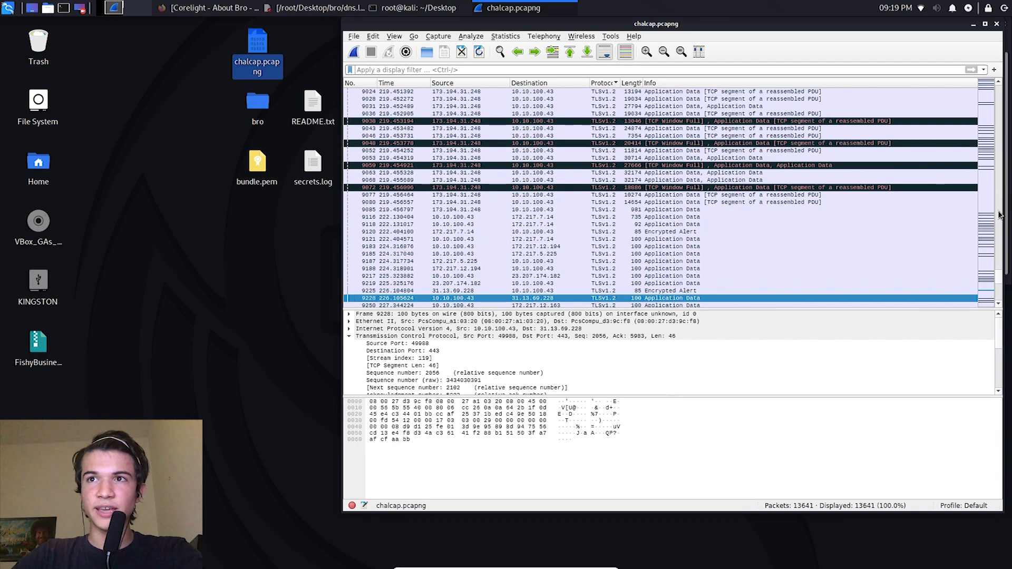
{"action": "left_click_drag", "start_coordinate": [999, 275], "coordinate": [996, 245]}
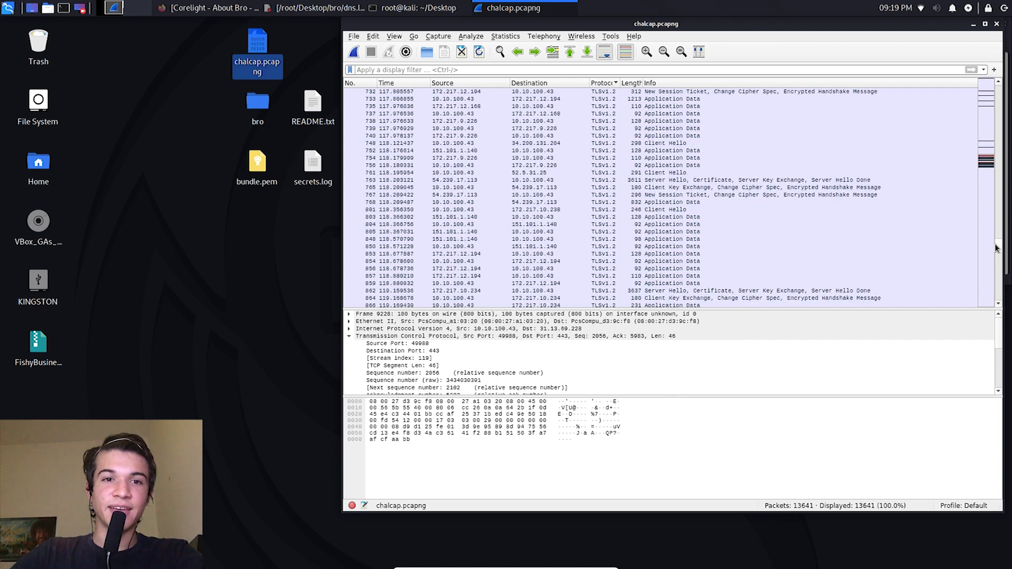
Step: Examine the contents of several TLSv1.2 packets, including 768, 1768 and 1800
{"action": "left_click", "coordinate": [643, 203]}
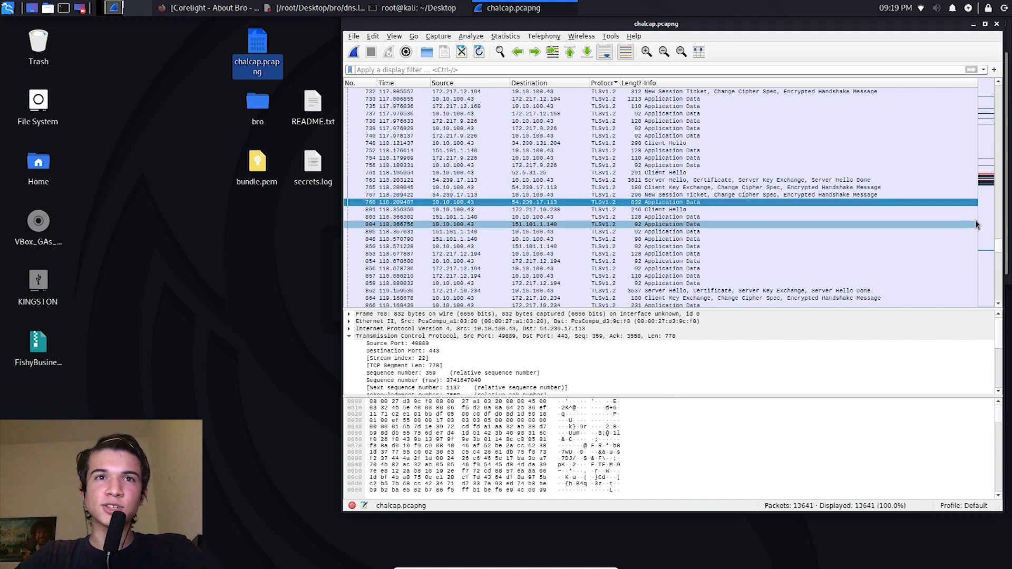
{"action": "left_click_drag", "start_coordinate": [997, 249], "coordinate": [997, 254]}
{"action": "right_click", "coordinate": [647, 179]}
{"action": "left_click", "coordinate": [595, 194]}
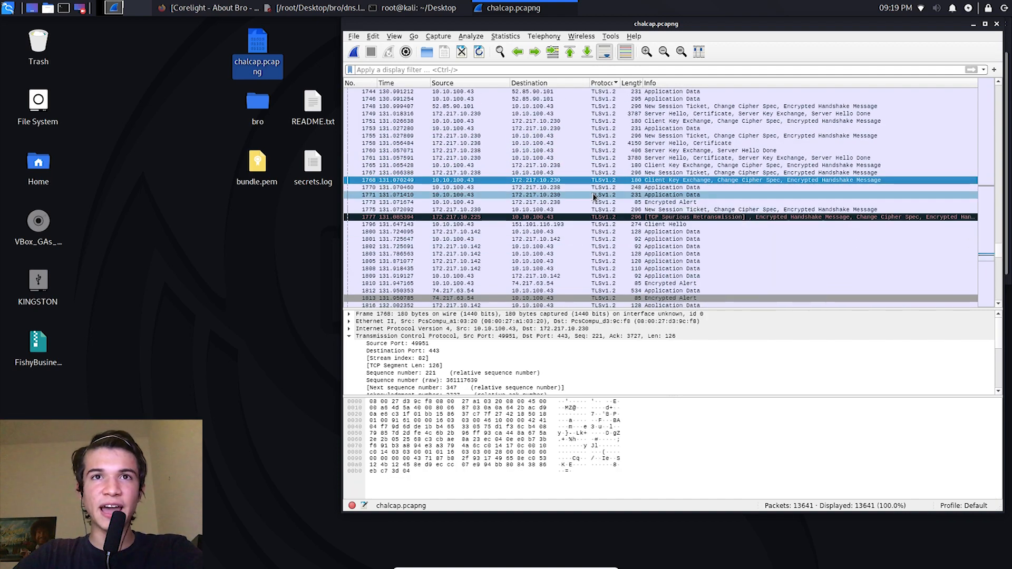
{"action": "left_click", "coordinate": [606, 233]}
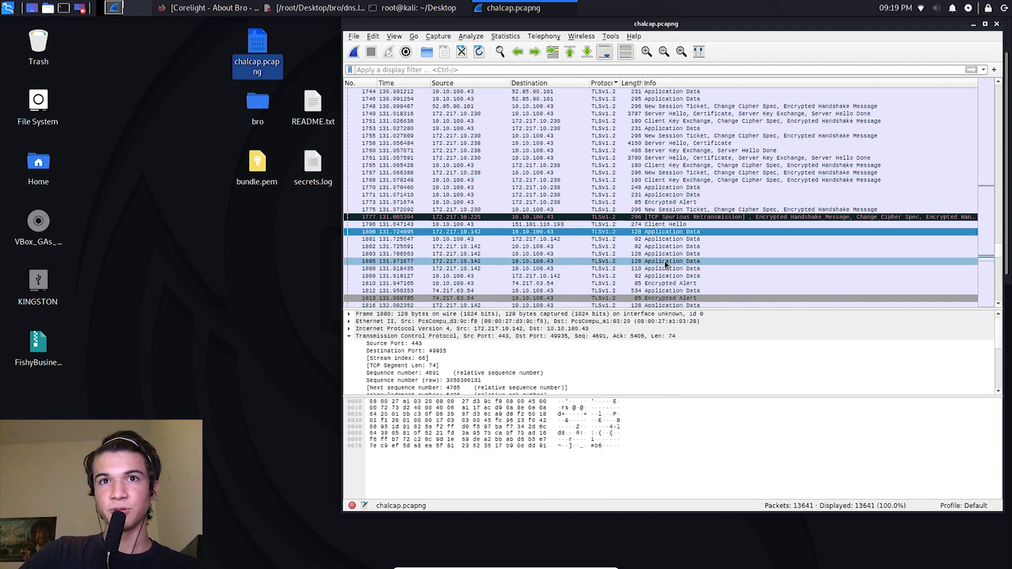
Step: Expand the Transport Layer Security record layer of packet 1802 and examine its encrypted application data
{"action": "left_click", "coordinate": [659, 246]}
{"action": "scroll", "coordinate": [365, 369], "scroll_direction": "down", "scroll_amount": 5}
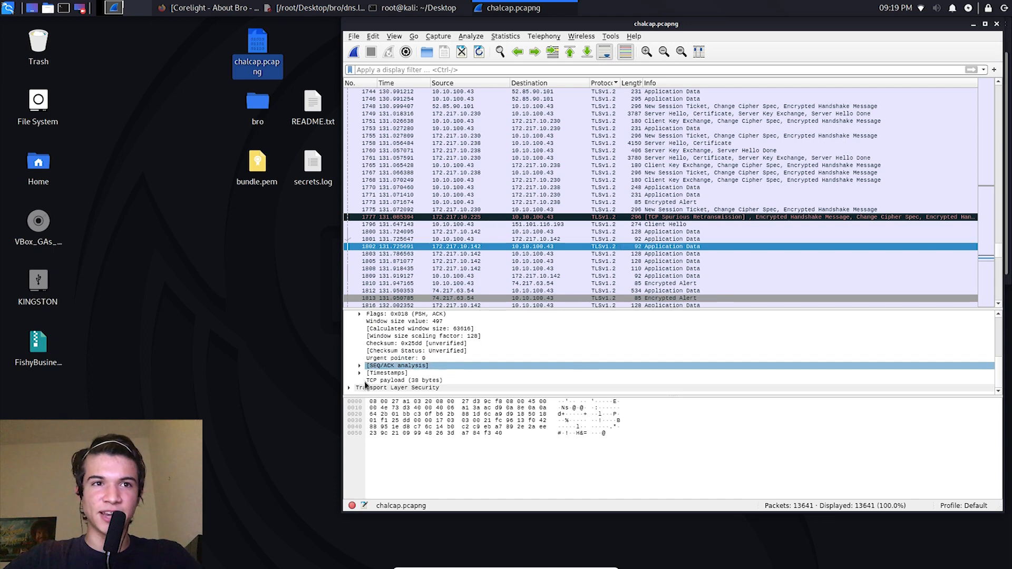
{"action": "left_click", "coordinate": [348, 387]}
{"action": "scroll", "coordinate": [739, 349], "scroll_direction": "down", "scroll_amount": 1}
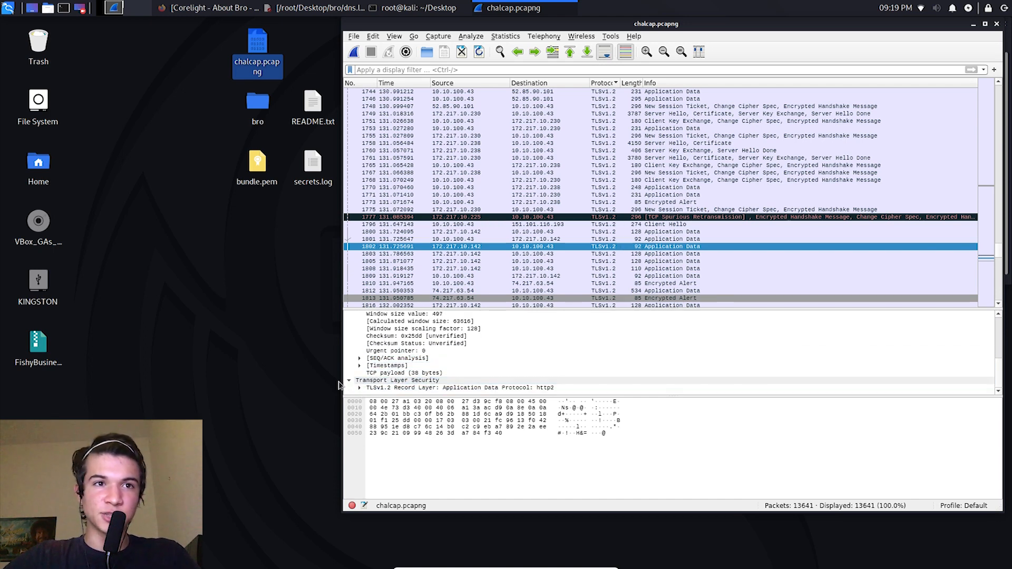
{"action": "left_click", "coordinate": [360, 388]}
{"action": "scroll", "coordinate": [947, 375], "scroll_direction": "down", "scroll_amount": 2}
{"action": "left_click", "coordinate": [463, 388]}
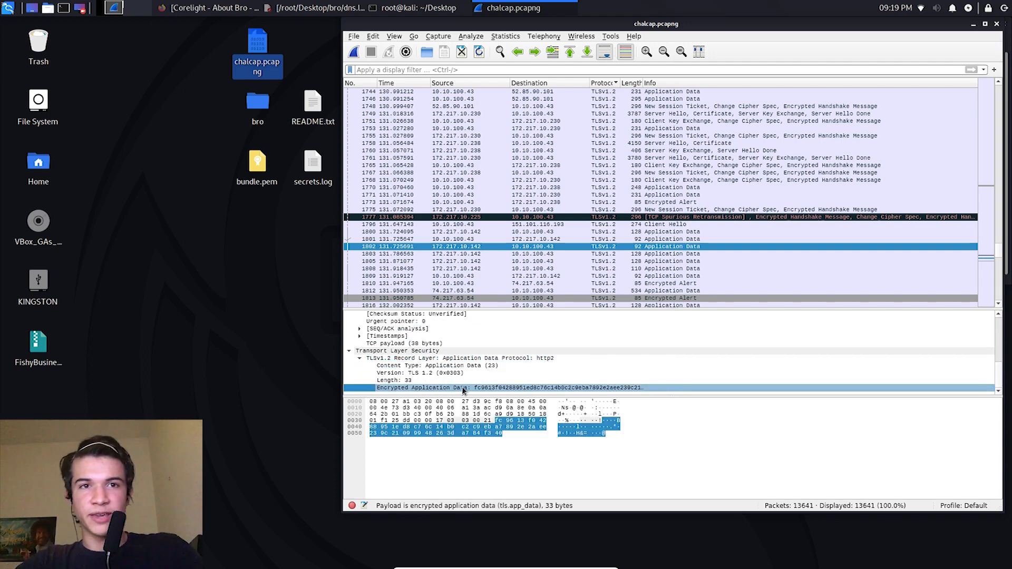
{"action": "left_click", "coordinate": [567, 448]}
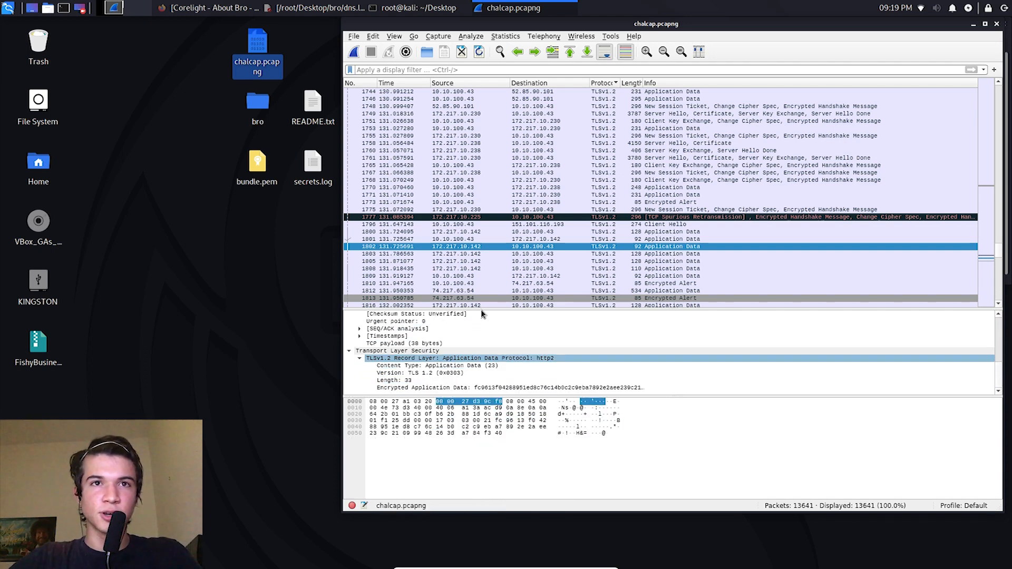
Step: Follow the TCP stream of packet 1802 to examine its content, and close the stream window
{"action": "right_click", "coordinate": [498, 250]}
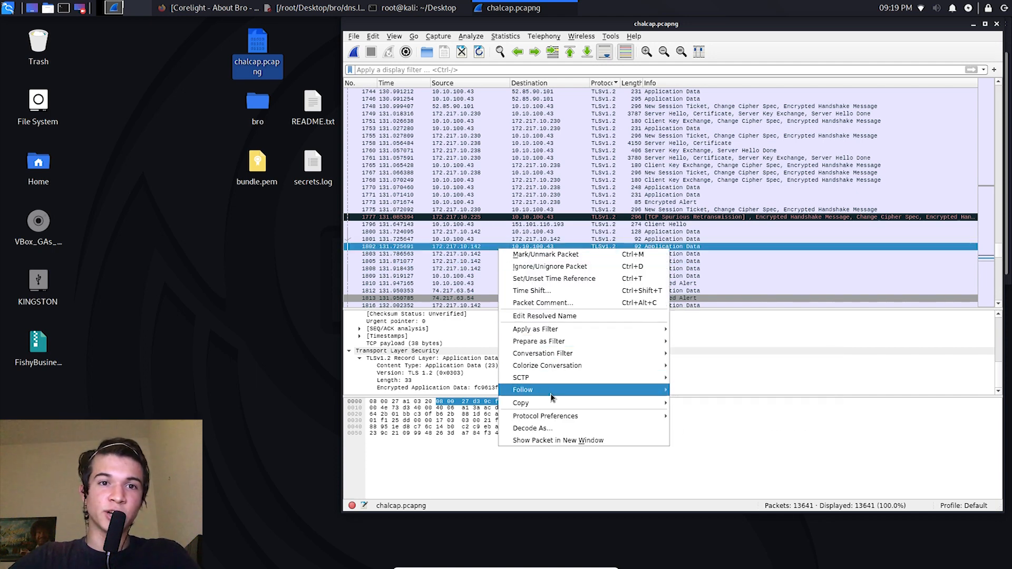
{"action": "mouse_move", "coordinate": [552, 397]}
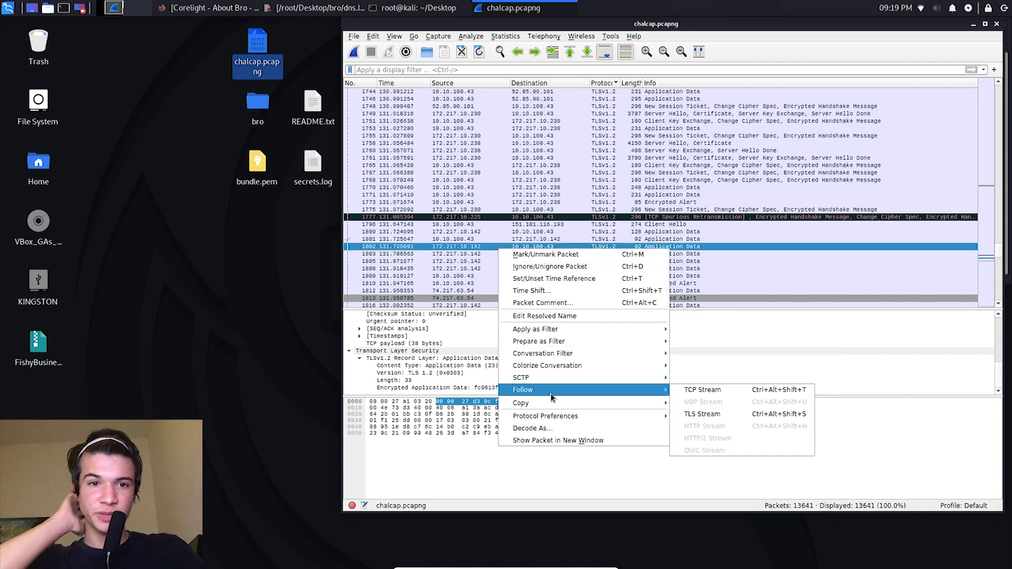
{"action": "left_click", "coordinate": [735, 392]}
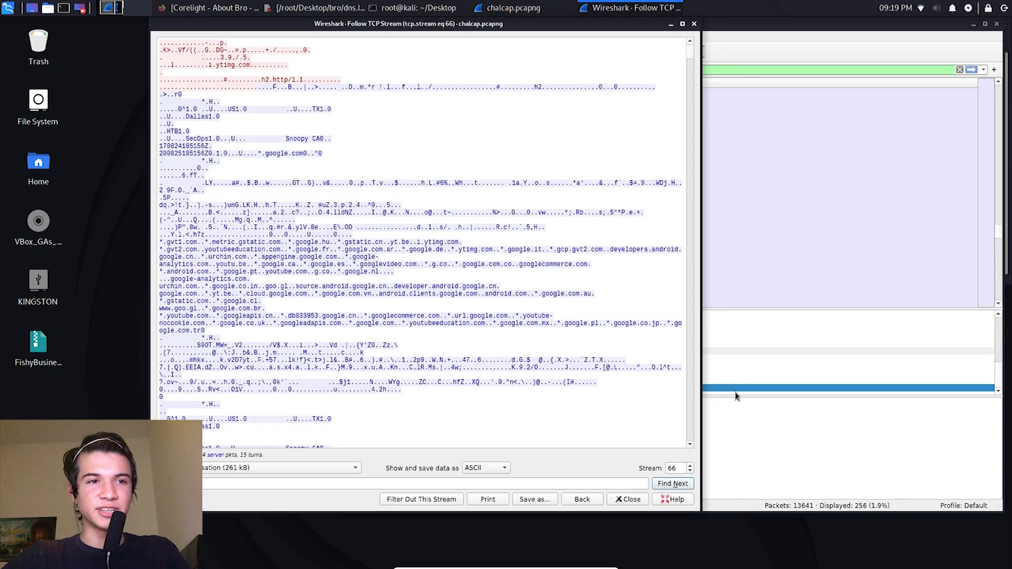
{"action": "left_click", "coordinate": [695, 25]}
Step: Follow the TLS stream of packet 2237 to check for decrypted content, and close the stream window
{"action": "scroll", "coordinate": [1001, 242], "scroll_direction": "down", "scroll_amount": 7}
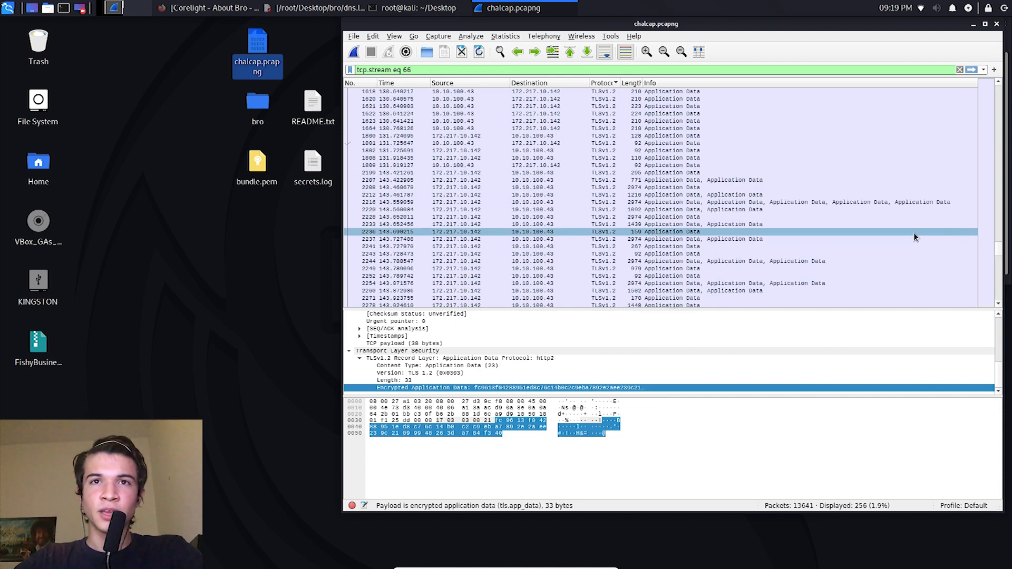
{"action": "left_click", "coordinate": [675, 238]}
{"action": "right_click", "coordinate": [675, 238]}
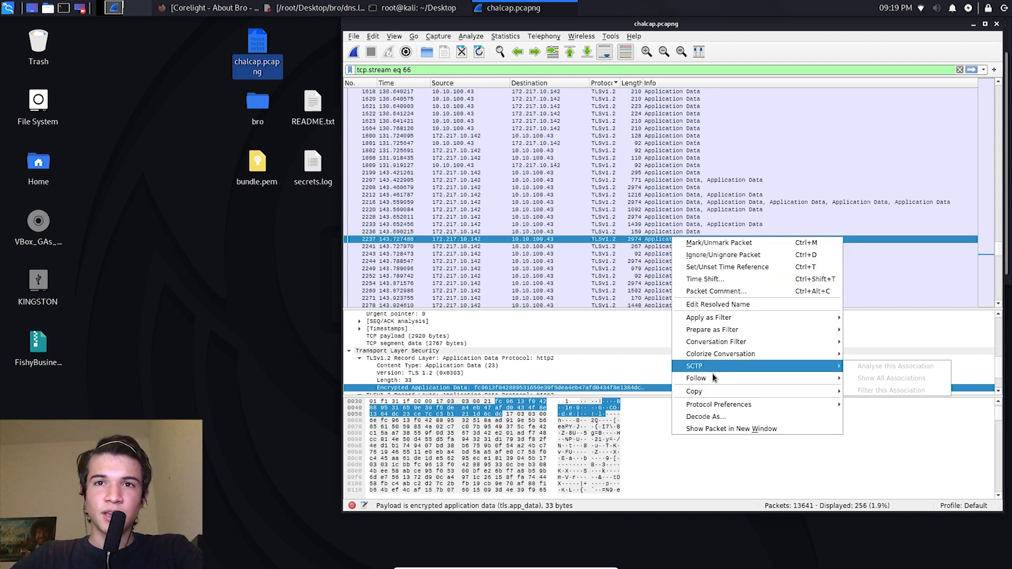
{"action": "left_click", "coordinate": [900, 400]}
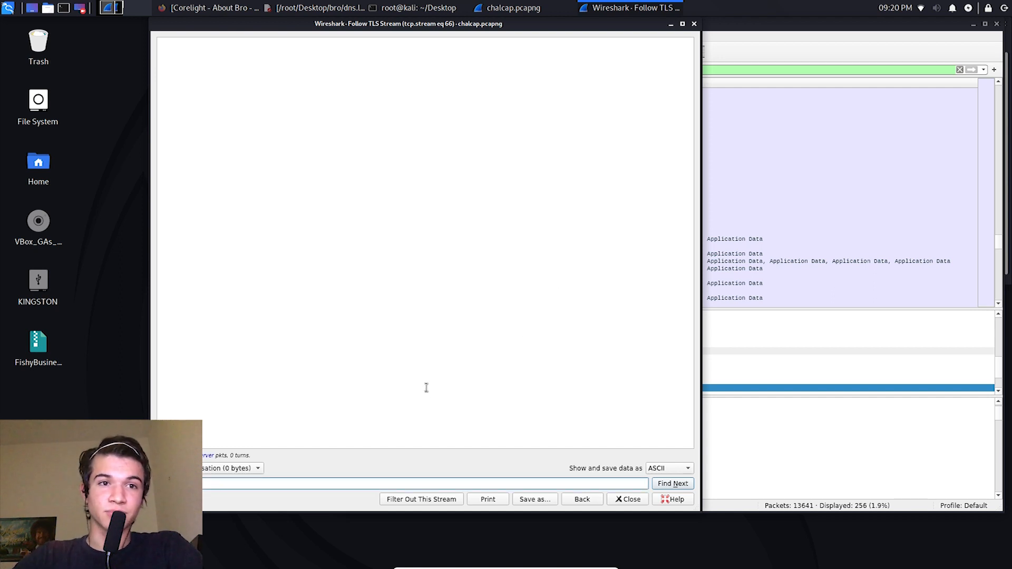
{"action": "left_click", "coordinate": [695, 24]}
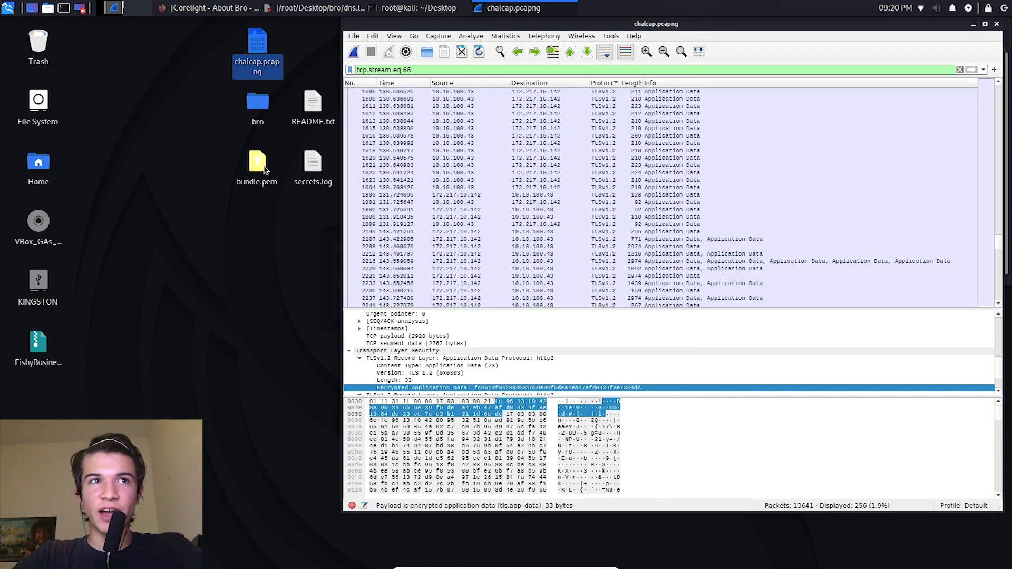
Step: Select secrets.log on the desktop and narrow the capture window to clear space beside the desktop files
{"action": "left_click", "coordinate": [310, 164]}
{"action": "left_click_drag", "start_coordinate": [344, 156], "coordinate": [413, 155]}
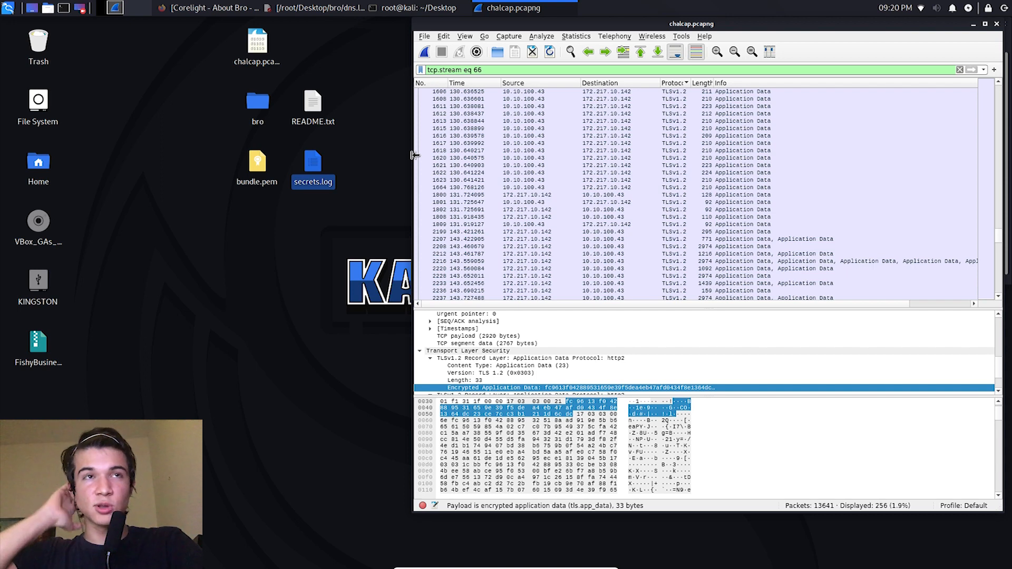
Step: Switch to Firefox, look over the pastebin leak and bro logs search results, and minimize the browser
{"action": "left_click", "coordinate": [205, 5]}
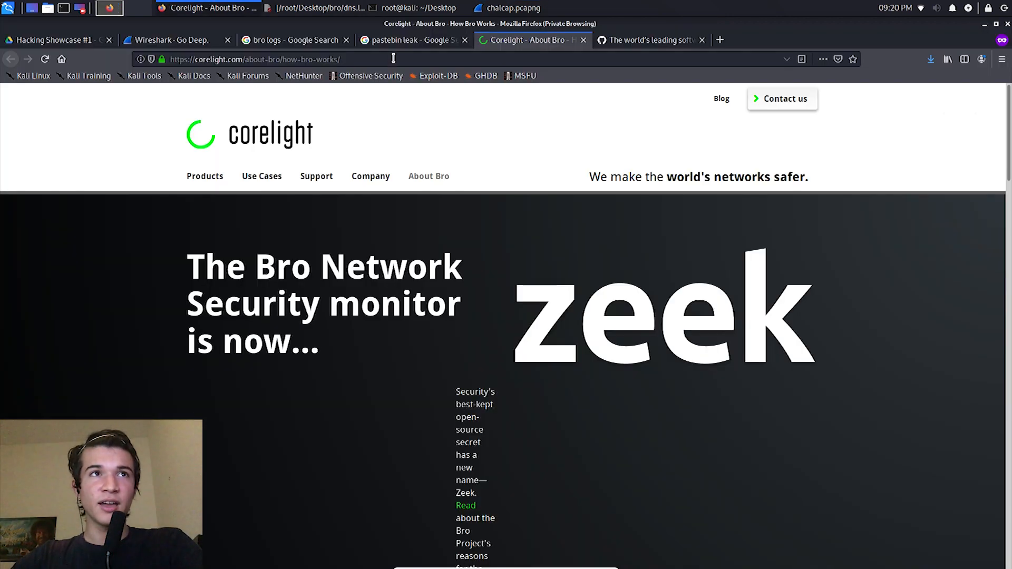
{"action": "left_click", "coordinate": [174, 55]}
{"action": "left_click", "coordinate": [375, 41]}
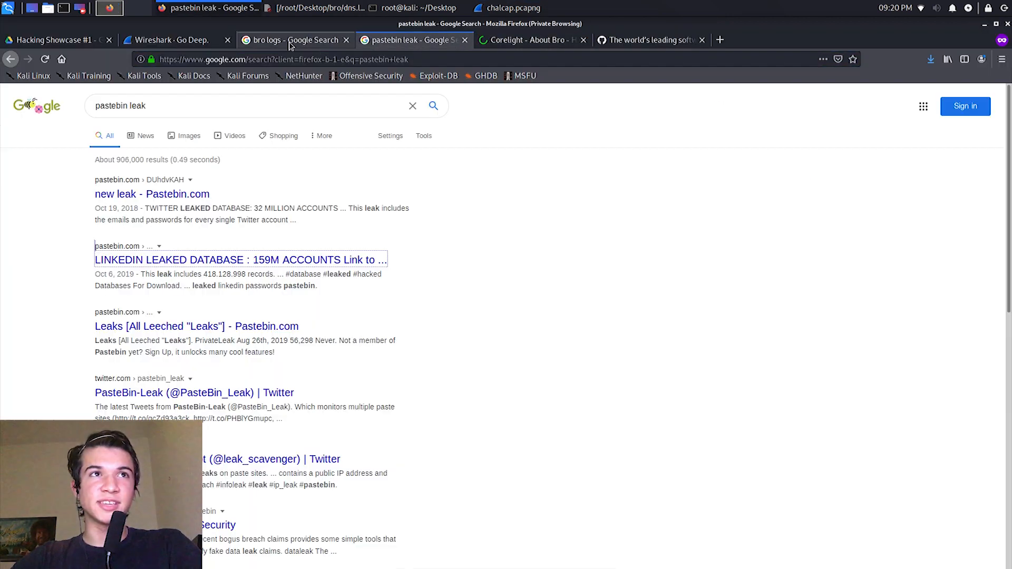
{"action": "left_click", "coordinate": [290, 42]}
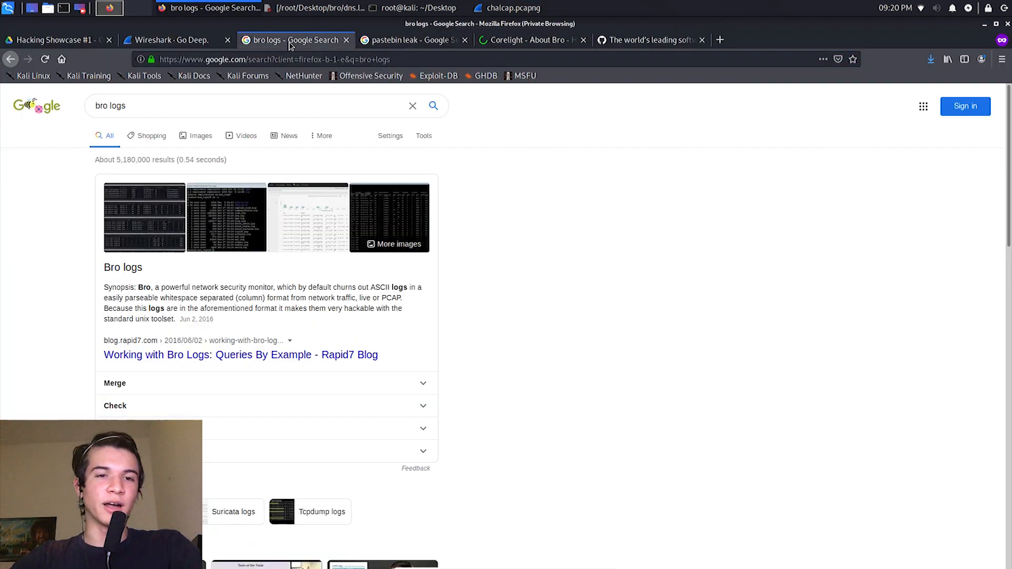
{"action": "left_click", "coordinate": [983, 27]}
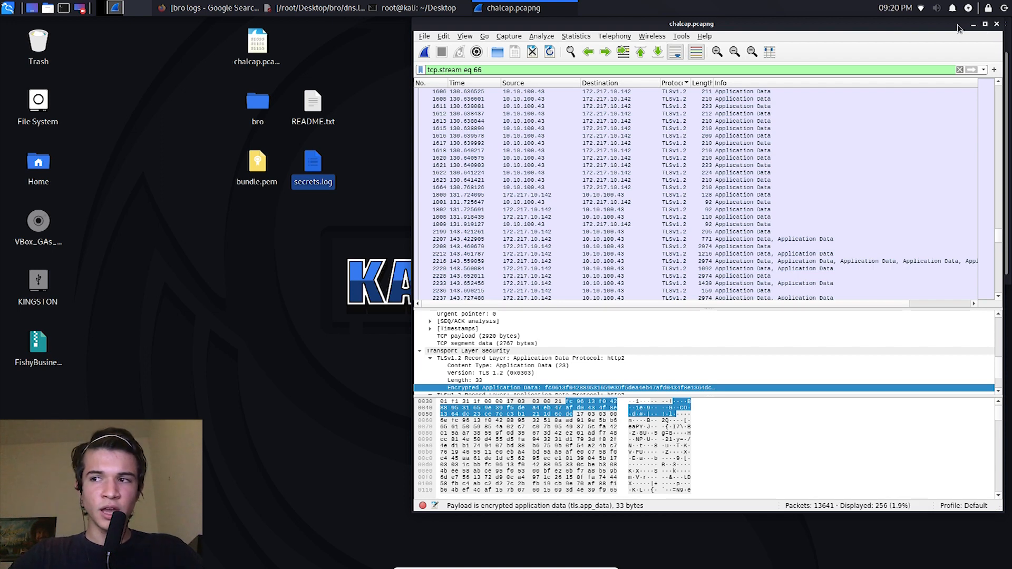
Step: Select packet 2323 in the TLS packet list and the bundle.pem file on the desktop
{"action": "left_click", "coordinate": [722, 203]}
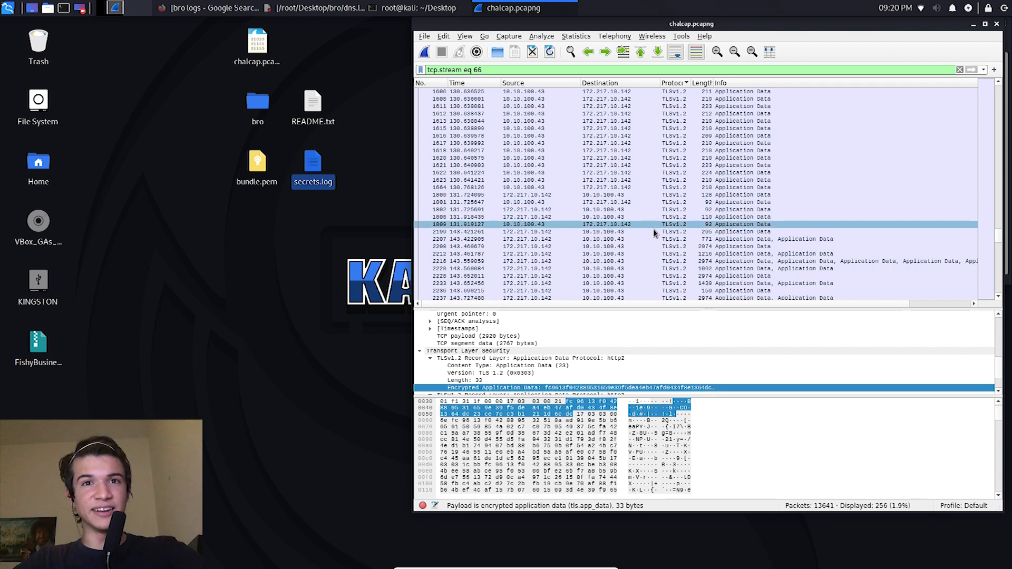
{"action": "scroll", "coordinate": [646, 244], "scroll_direction": "down", "scroll_amount": 9}
{"action": "left_click", "coordinate": [647, 246]}
{"action": "left_click", "coordinate": [332, 227]}
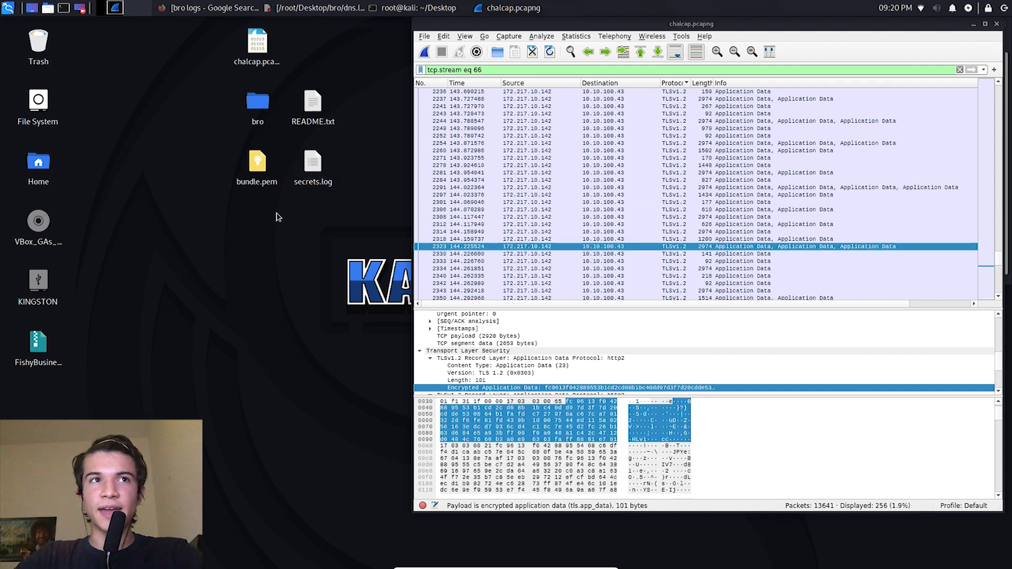
{"action": "left_click_drag", "start_coordinate": [341, 239], "coordinate": [259, 174]}
{"action": "left_click", "coordinate": [259, 176]}
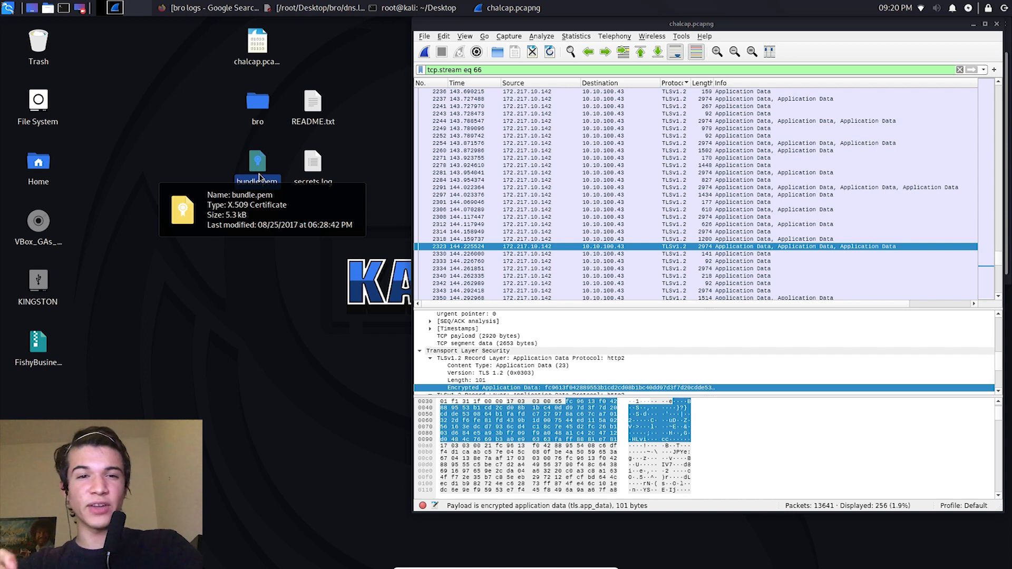
{"action": "left_click", "coordinate": [211, 3]}
{"action": "left_click", "coordinate": [211, 4]}
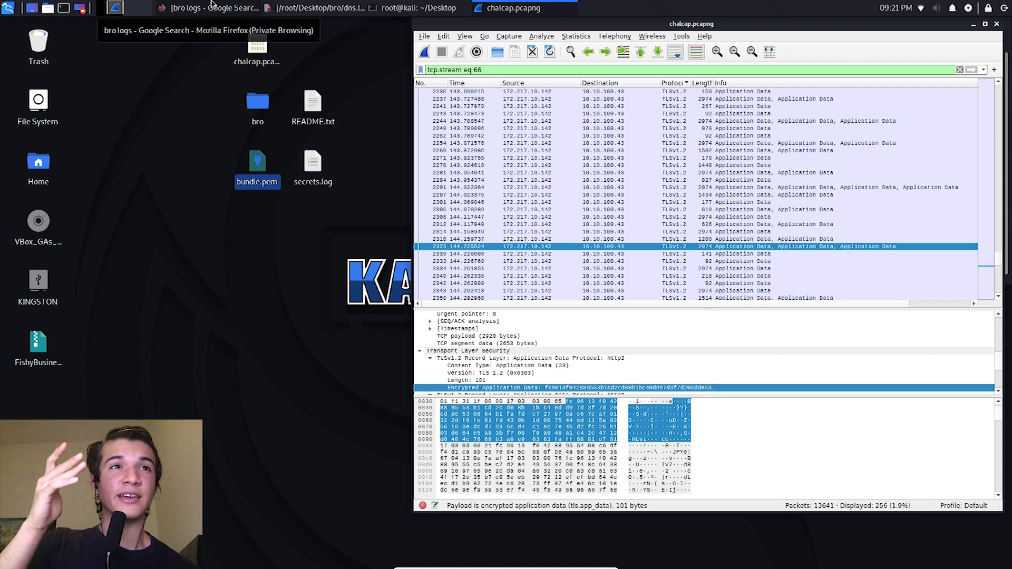
Step: Look at the RSA Keys preferences and the private key file chooser, and close both without adding a keyfile
{"action": "left_click", "coordinate": [424, 36]}
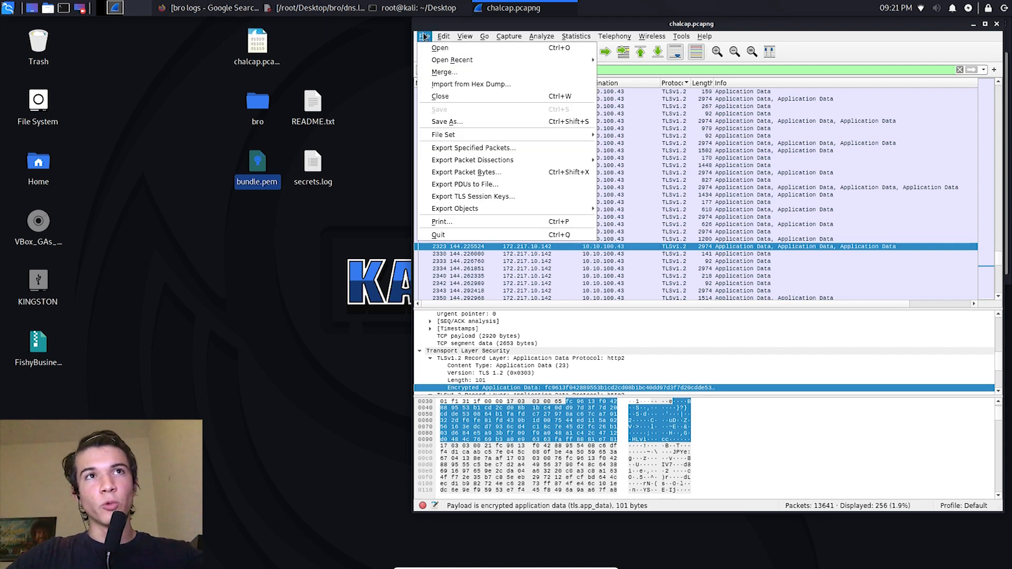
{"action": "mouse_move", "coordinate": [443, 36]}
{"action": "left_click", "coordinate": [473, 296]}
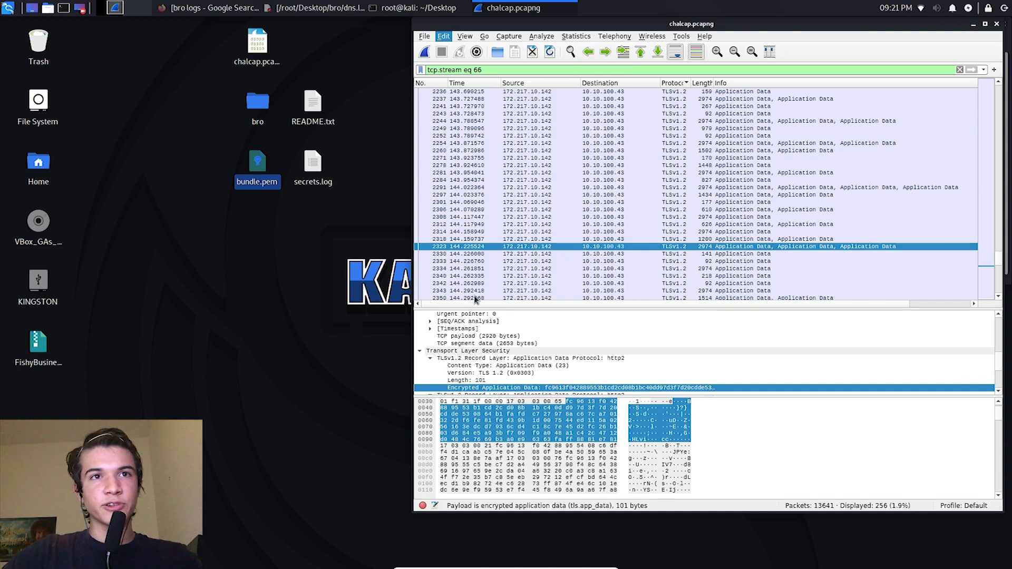
{"action": "left_click", "coordinate": [351, 227]}
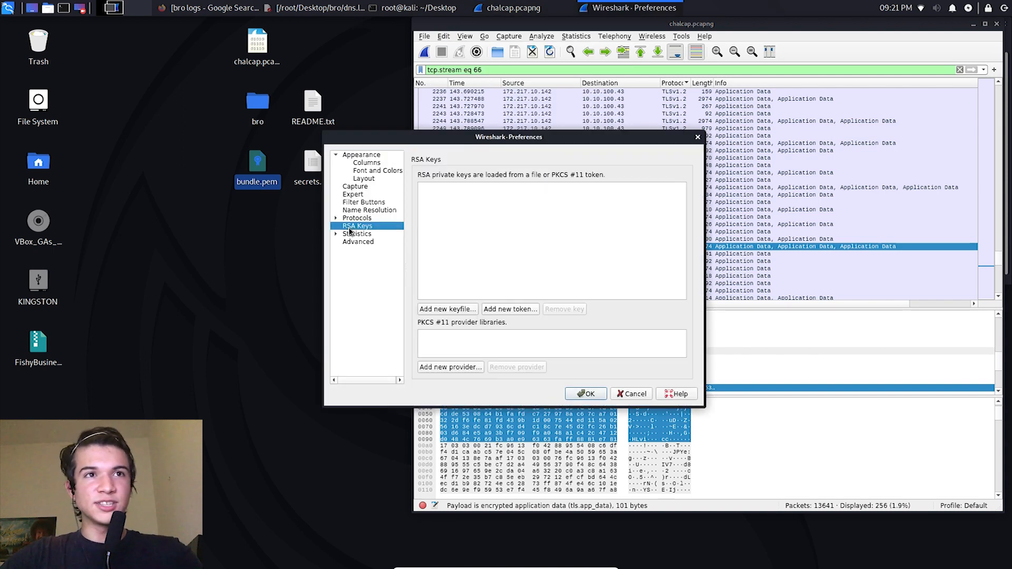
{"action": "left_click", "coordinate": [455, 309]}
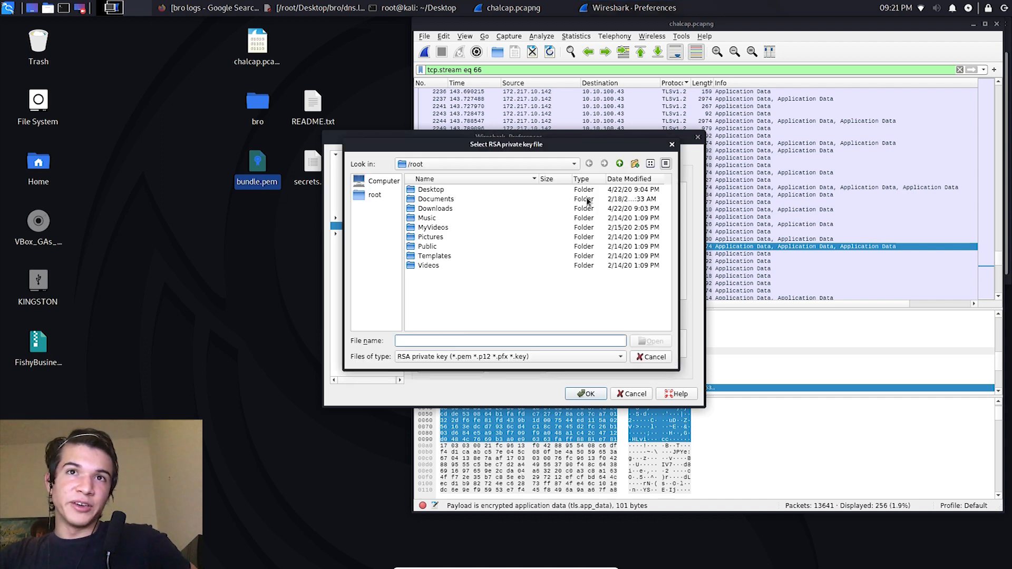
{"action": "left_click", "coordinate": [671, 143]}
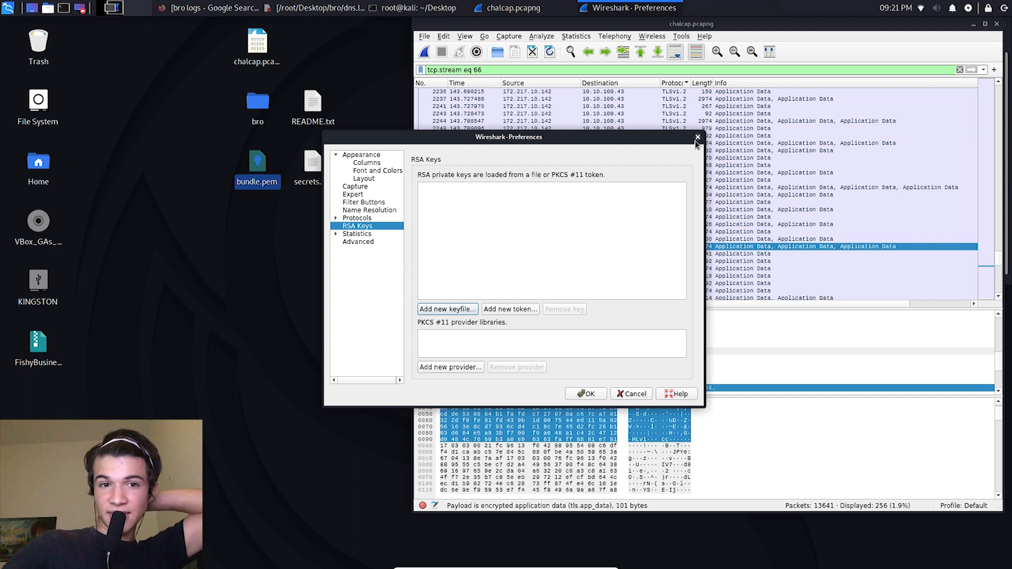
{"action": "left_click", "coordinate": [698, 138]}
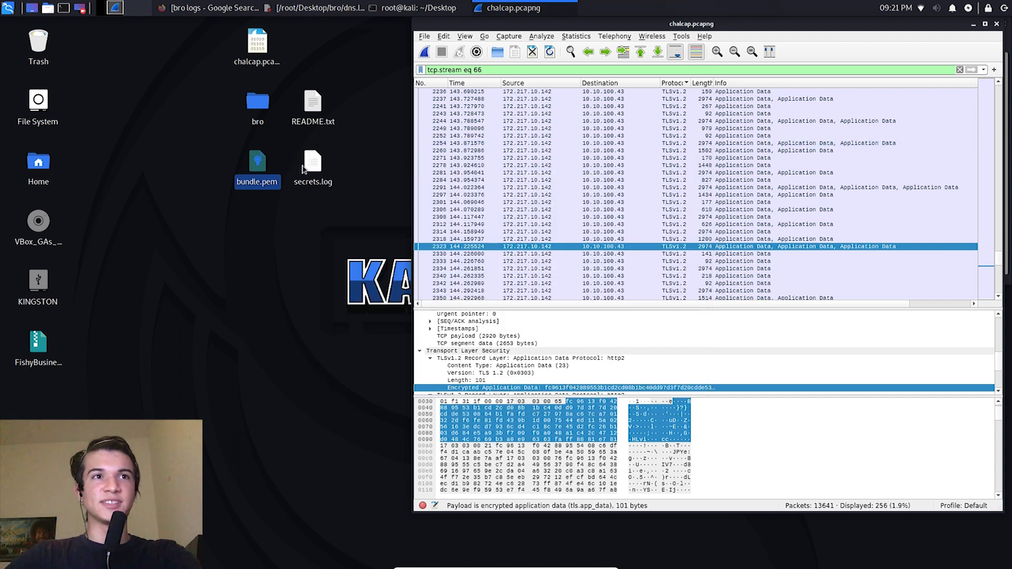
Step: Open secrets.log from the desktop, look through its CLIENT_RANDOM entries, and close the file
{"action": "double_click", "coordinate": [306, 167]}
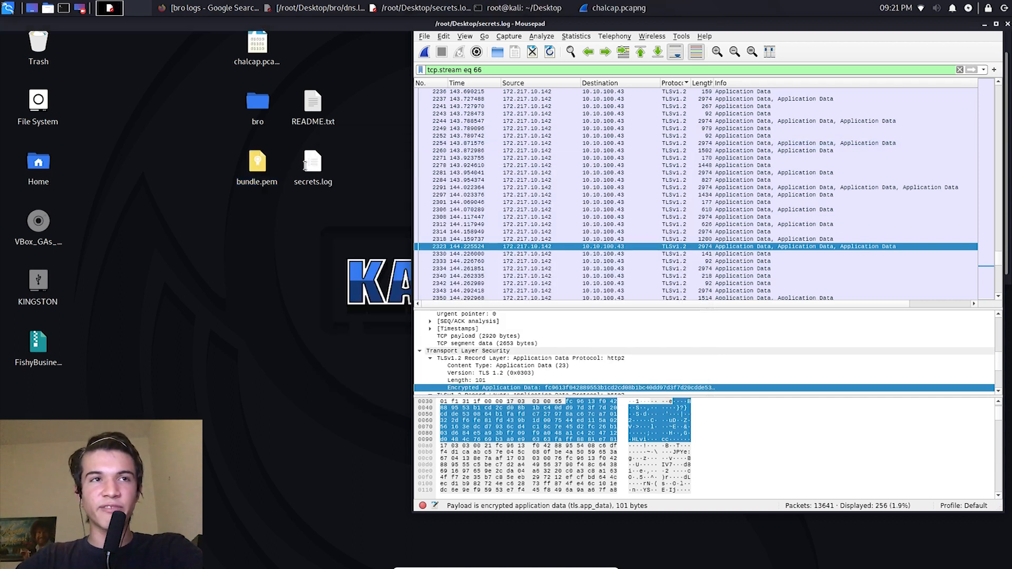
{"action": "scroll", "coordinate": [327, 259], "scroll_direction": "down", "scroll_amount": 2}
{"action": "scroll", "coordinate": [328, 262], "scroll_direction": "down", "scroll_amount": 12}
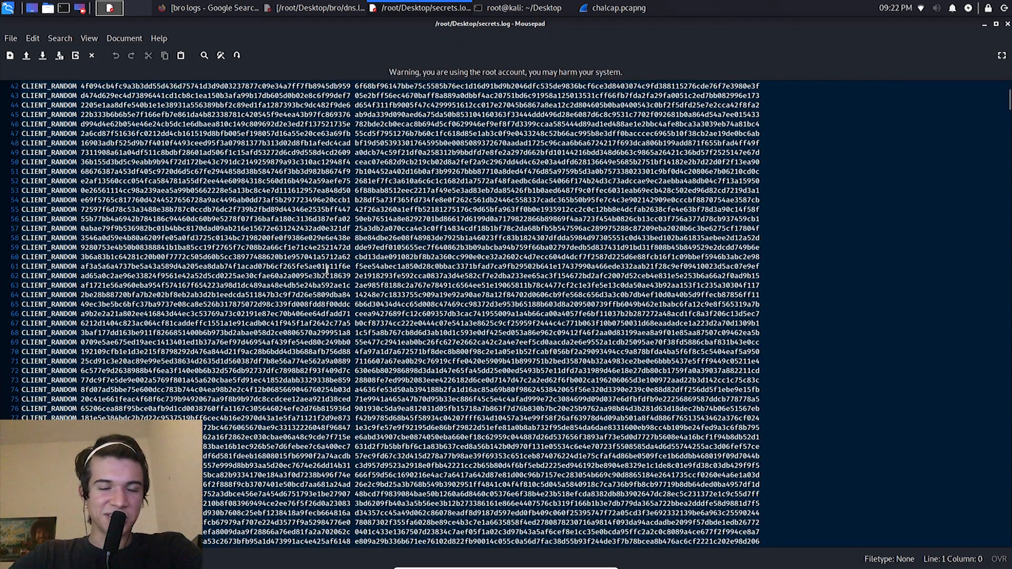
{"action": "scroll", "coordinate": [369, 284], "scroll_direction": "down", "scroll_amount": 20}
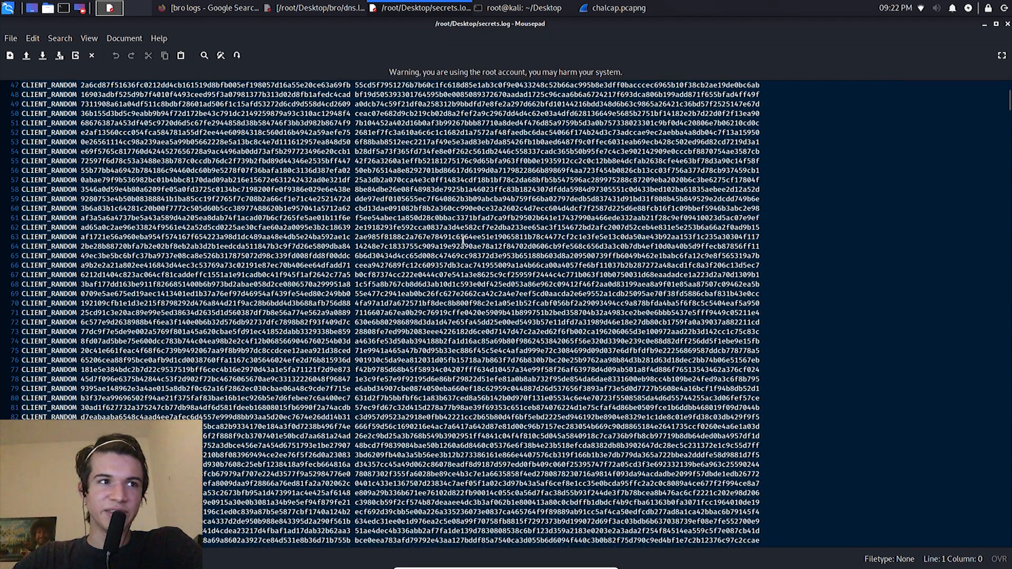
{"action": "scroll", "coordinate": [472, 322], "scroll_direction": "down", "scroll_amount": 8}
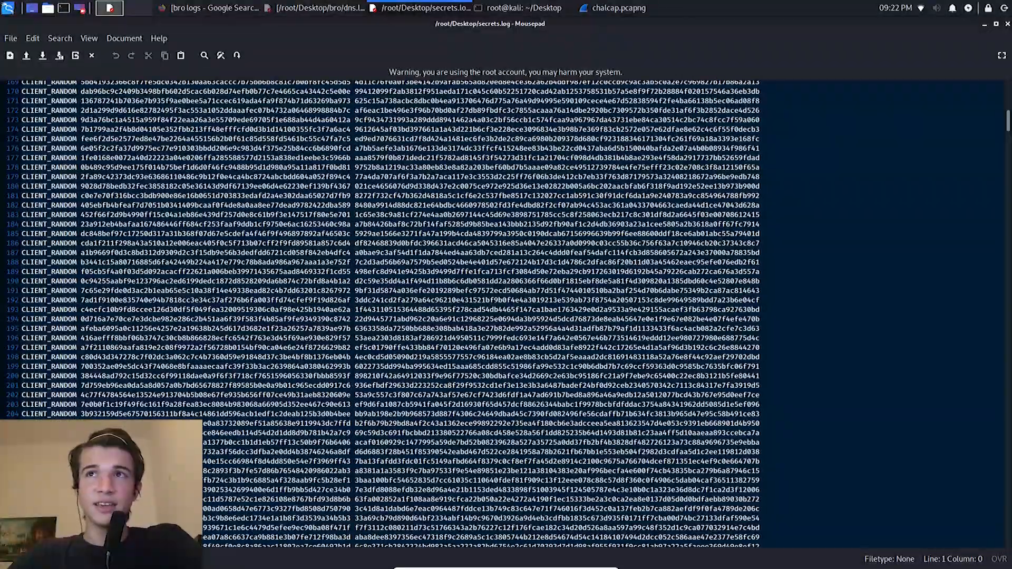
{"action": "left_click", "coordinate": [1008, 24]}
{"action": "left_click", "coordinate": [217, 13]}
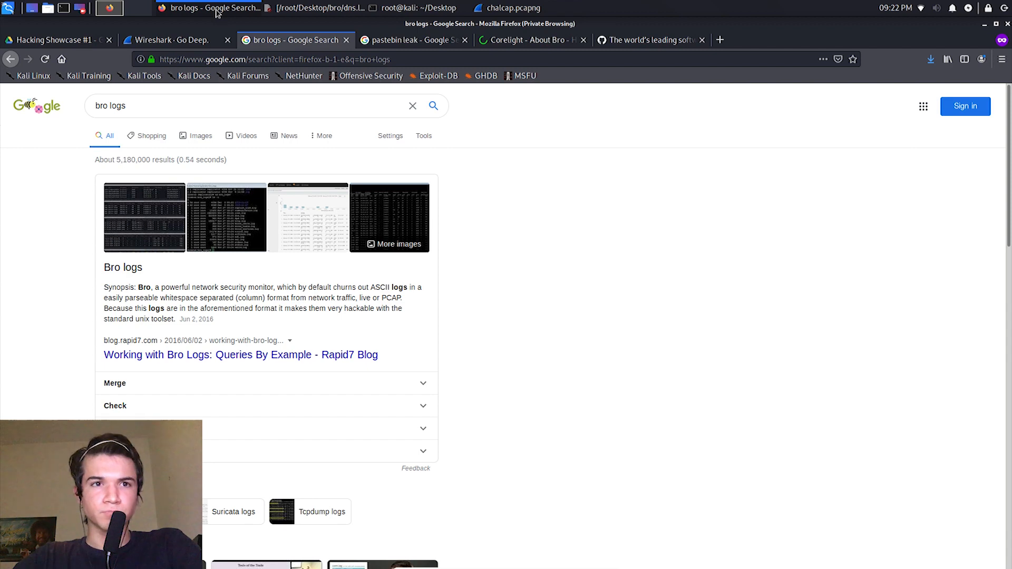
{"action": "left_click", "coordinate": [216, 12]}
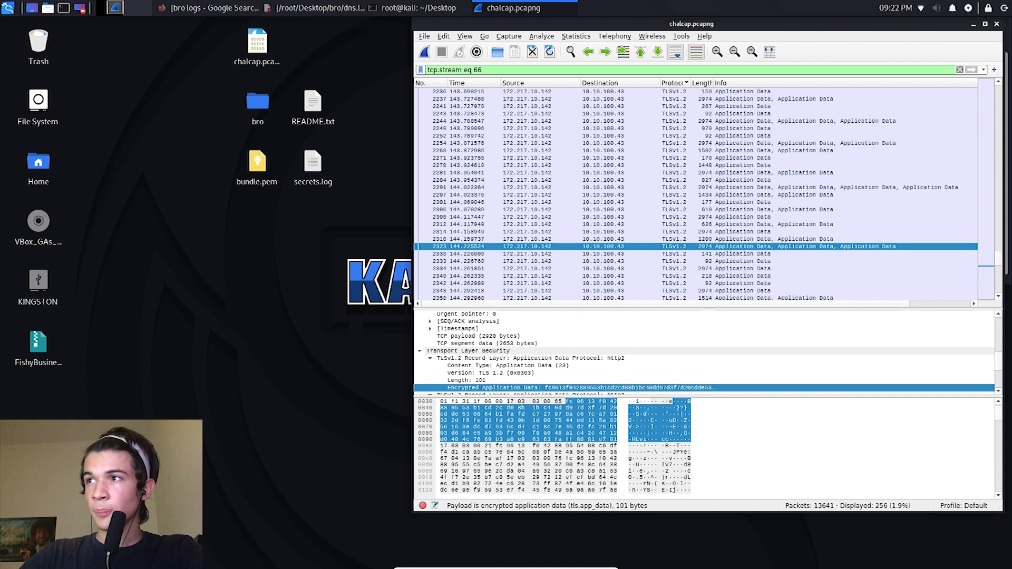
{"action": "left_click", "coordinate": [195, 289]}
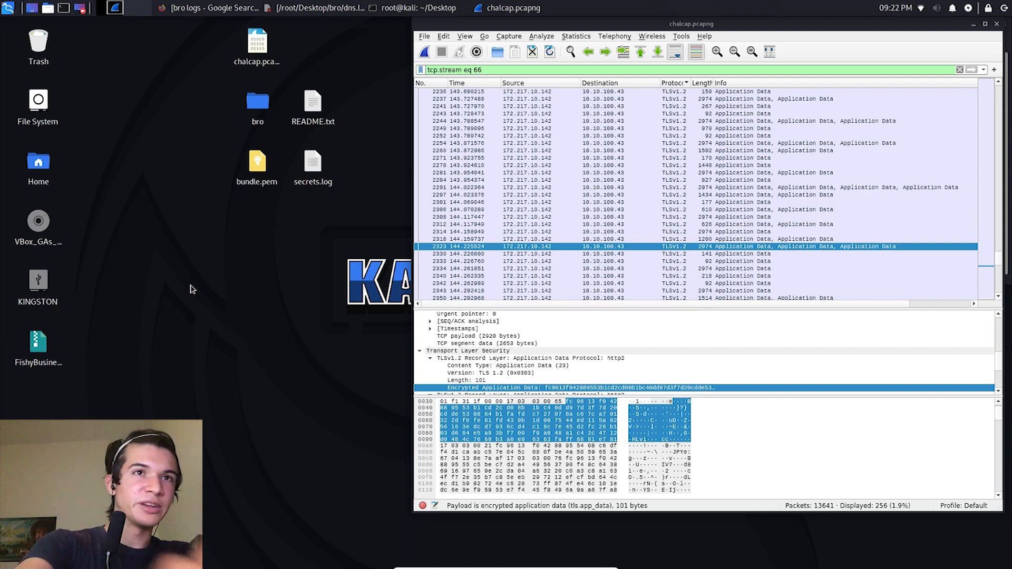
{"action": "key", "text": "ctrl+alt+Delete"}
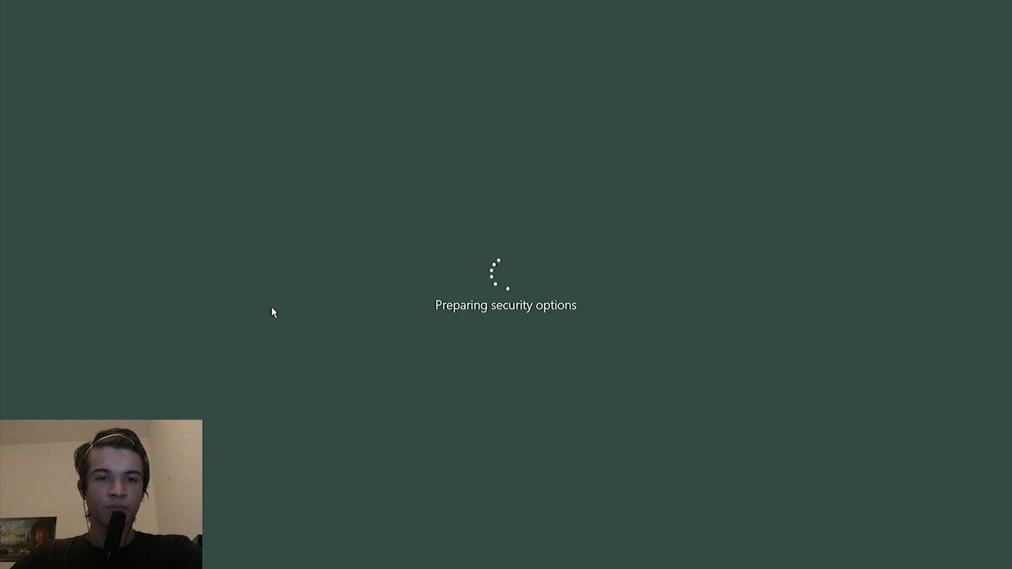
{"action": "key", "text": "Escape"}
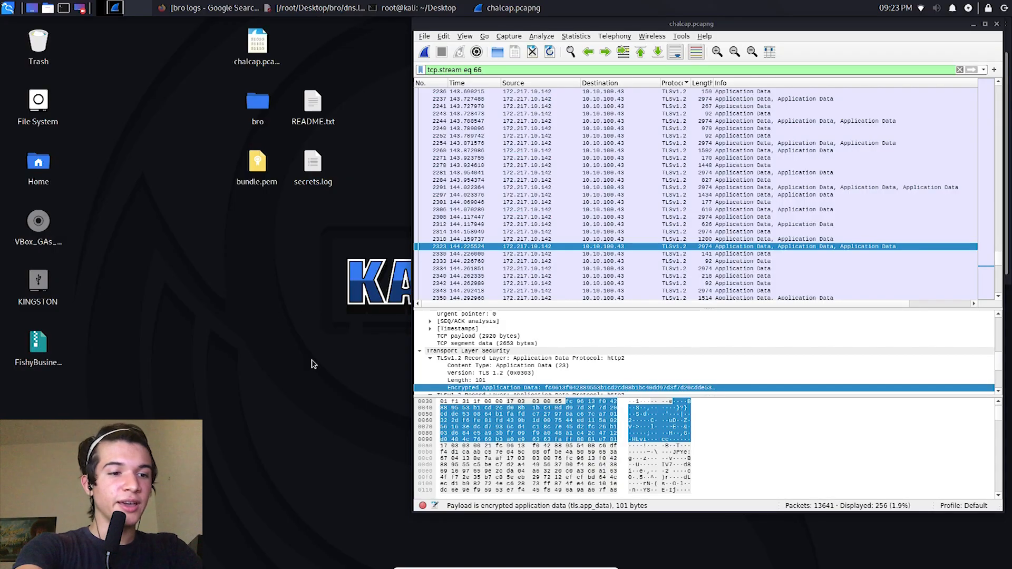
Step: Open a terminal and enter the command export SSLKEYLOGFILE="/Users/<account_name>/sslkeyfile" without running it
{"action": "key", "text": "ctrl+alt+t"}
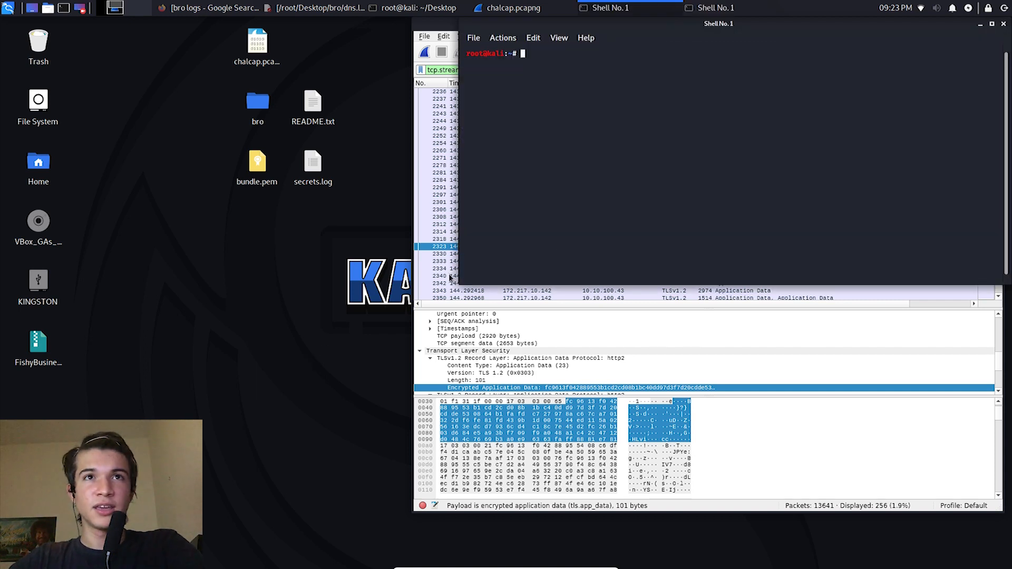
{"action": "type", "text": "export SSLKEYLOGFILE=\"/Users/<account_name>/sslkeyfile\""}
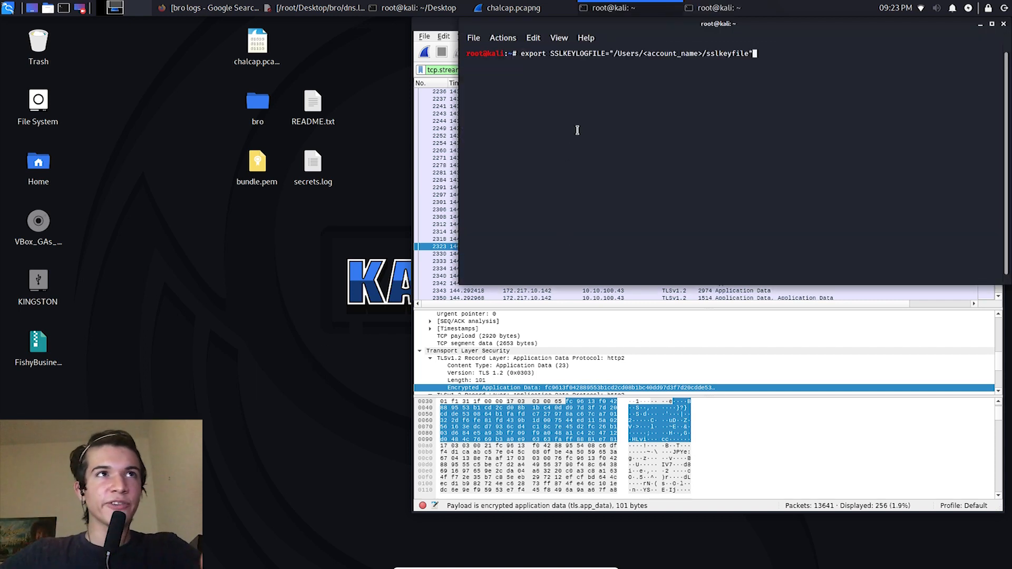
{"action": "left_click", "coordinate": [224, 7]}
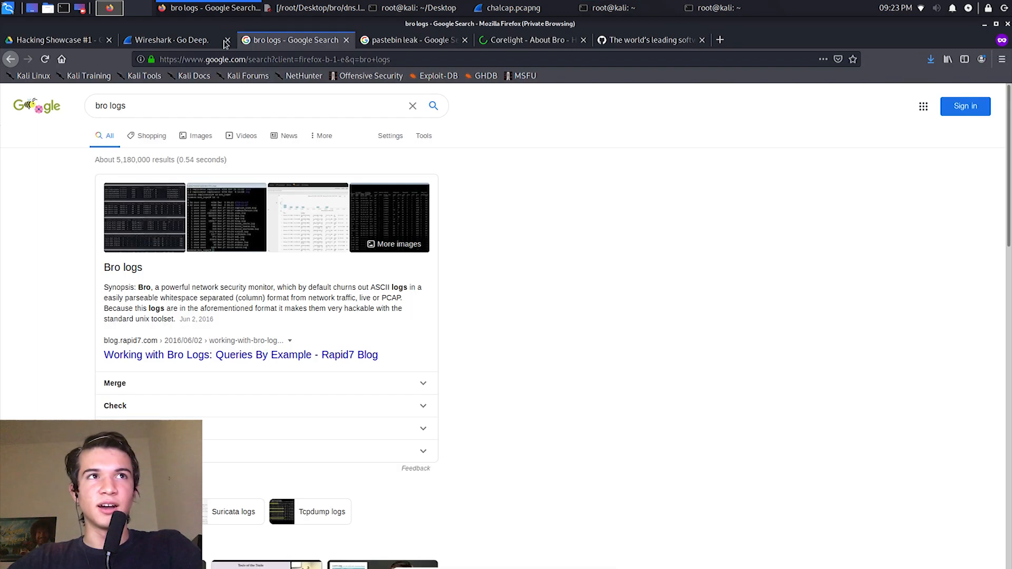
{"action": "left_click", "coordinate": [141, 60]}
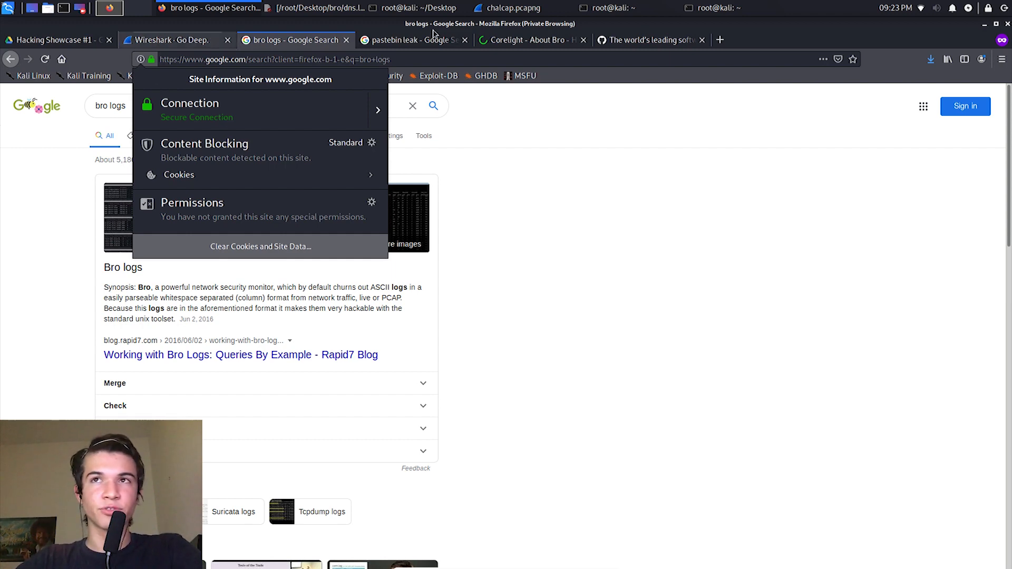
{"action": "left_click", "coordinate": [985, 32]}
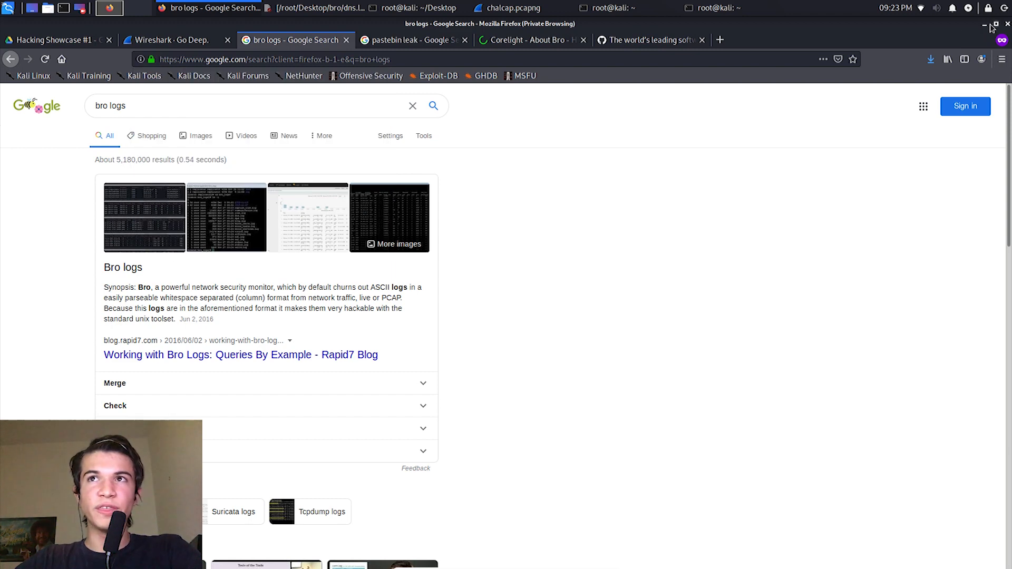
{"action": "left_click", "coordinate": [984, 24]}
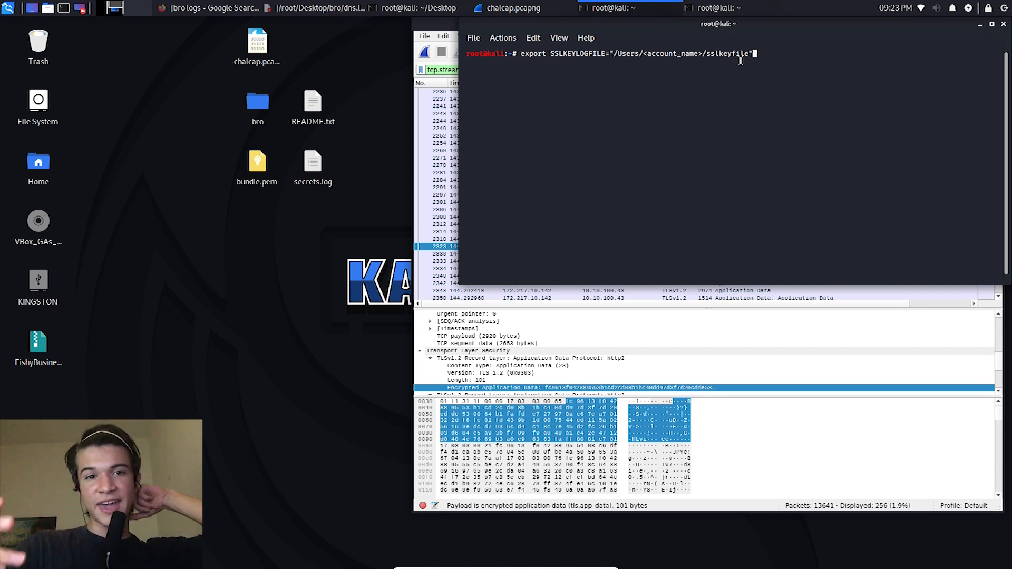
Step: Close the terminal holding the unexecuted export command and minimize the other new terminal
{"action": "left_click_drag", "start_coordinate": [799, 71], "coordinate": [619, 70]}
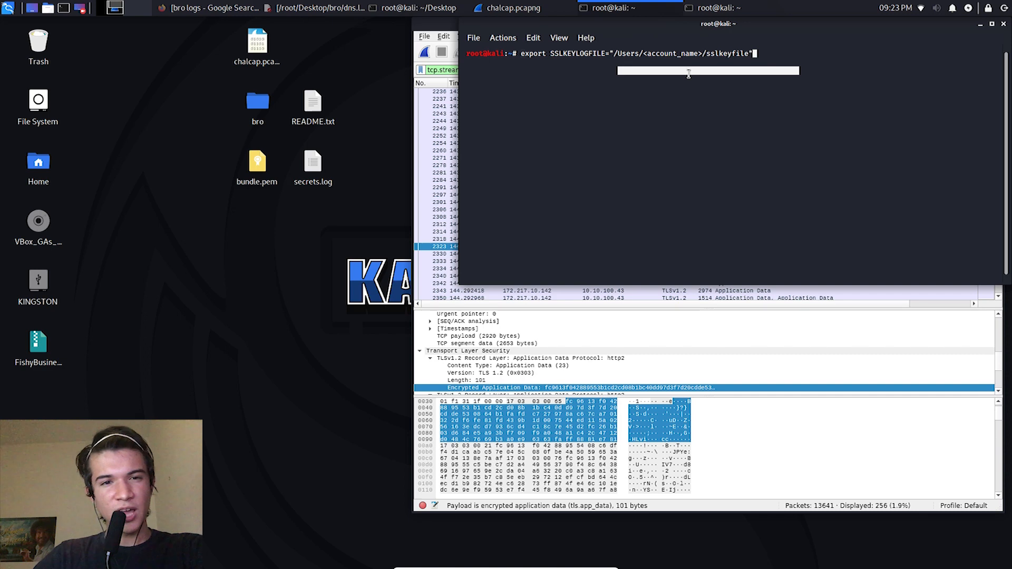
{"action": "left_click", "coordinate": [1004, 25]}
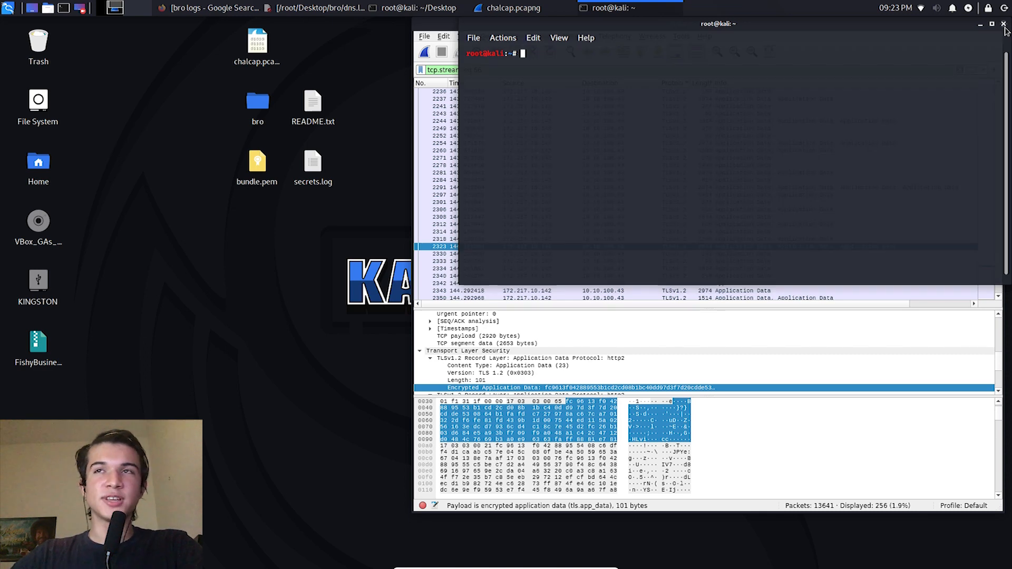
{"action": "left_click", "coordinate": [980, 25]}
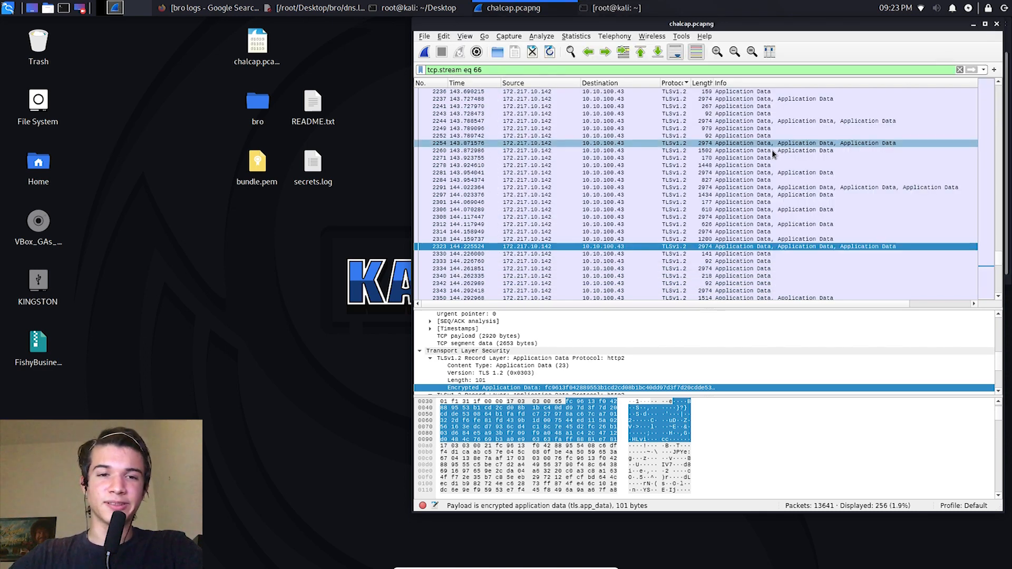
Step: Open the preferences for the TLS protocol
{"action": "left_click", "coordinate": [444, 38]}
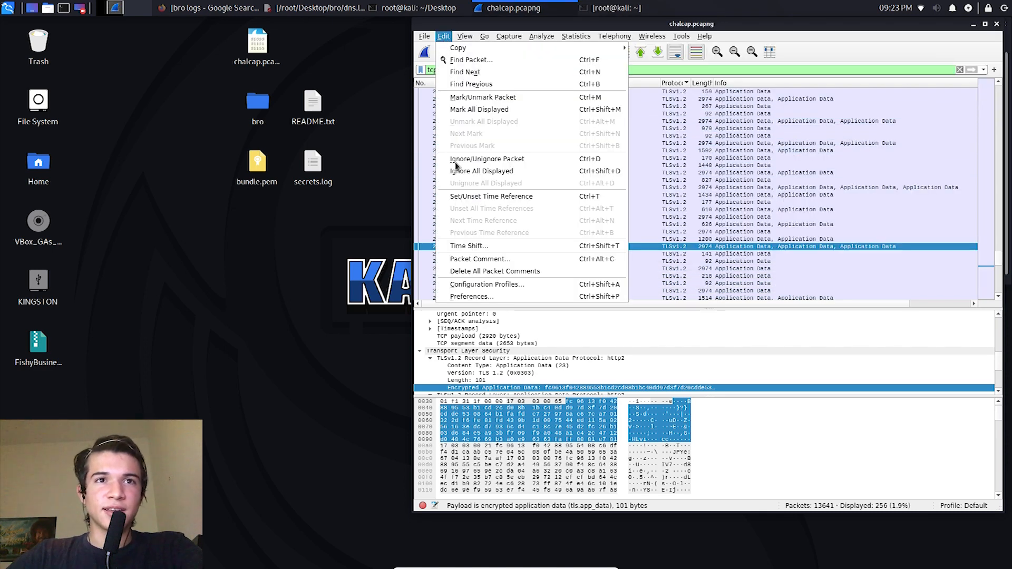
{"action": "left_click", "coordinate": [477, 297]}
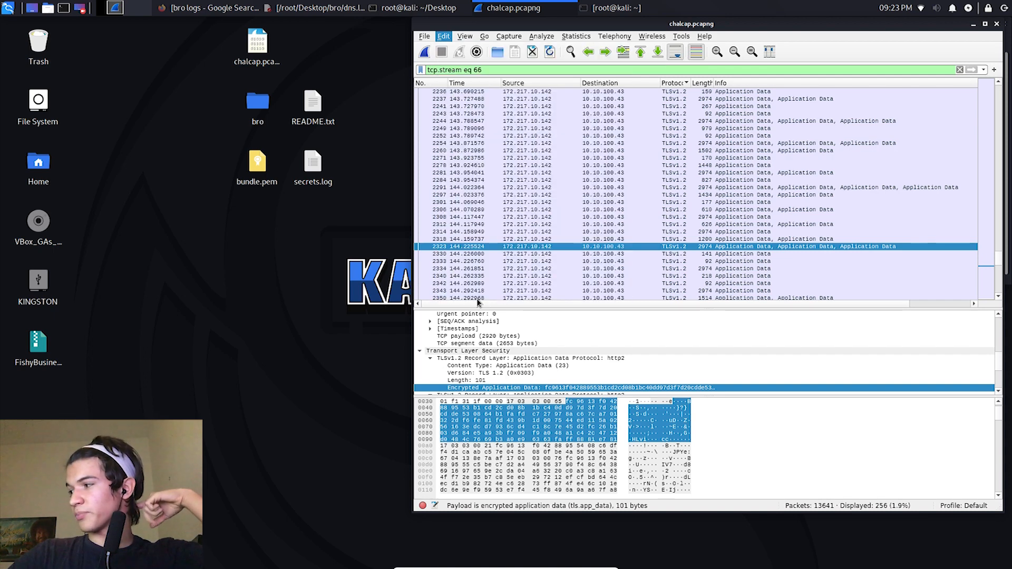
{"action": "left_click", "coordinate": [336, 217]}
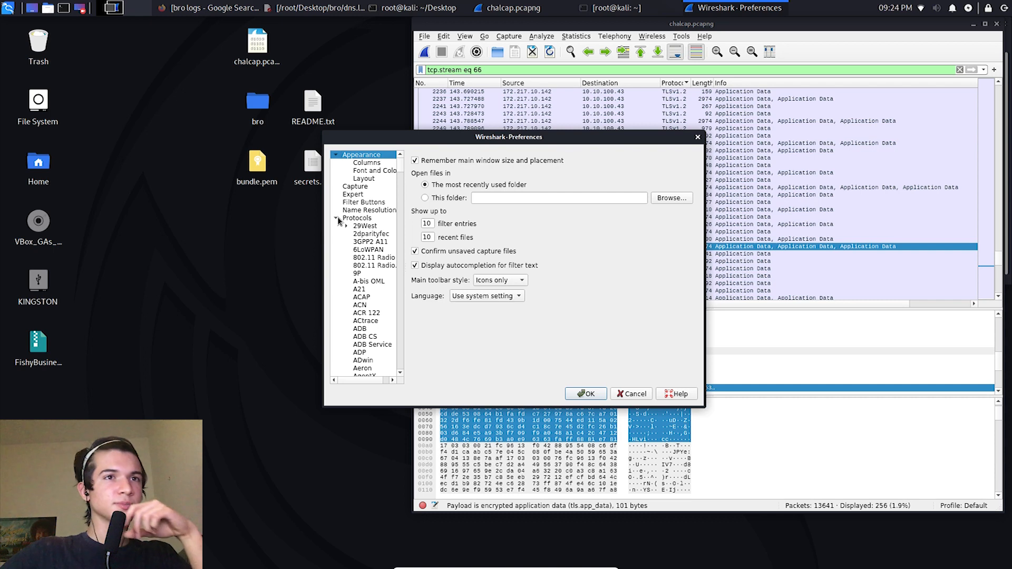
{"action": "left_click_drag", "start_coordinate": [400, 167], "coordinate": [390, 346]}
{"action": "scroll", "coordinate": [390, 346], "scroll_direction": "down", "scroll_amount": 8}
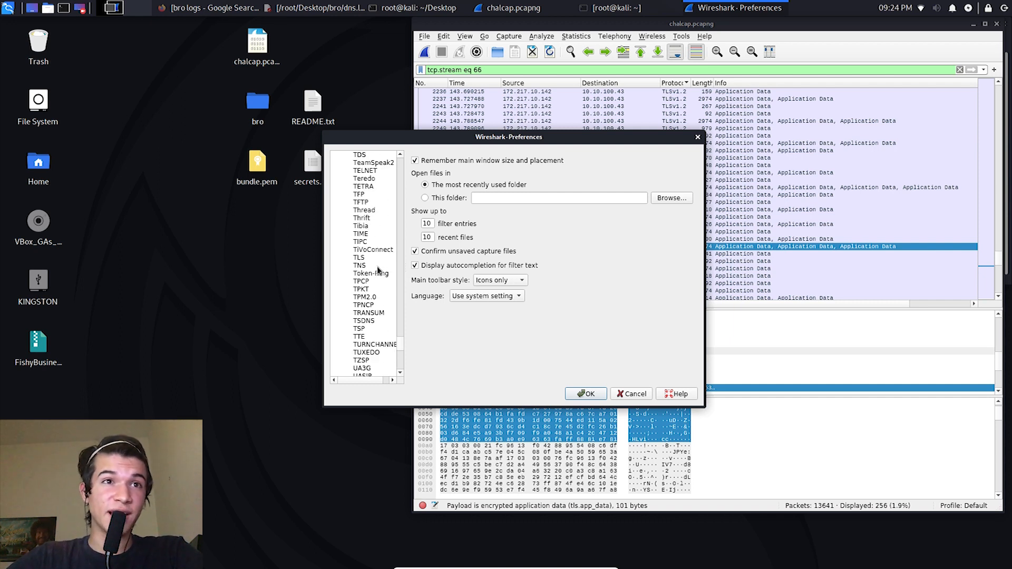
{"action": "left_click", "coordinate": [367, 258]}
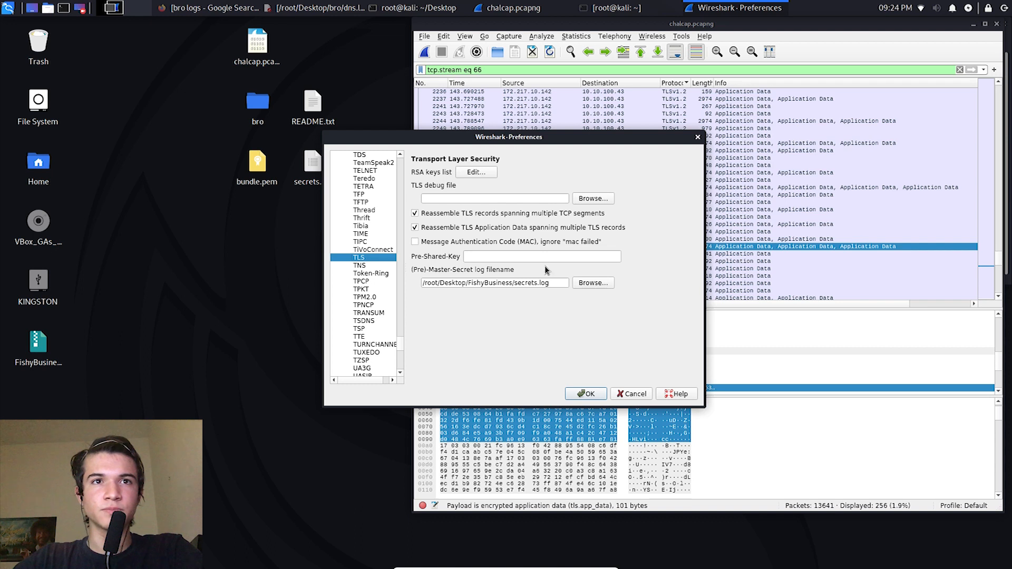
Step: Replace the (Pre)-Master-Secret log filename with /root/Desktop/secrets.log
{"action": "triple_click", "coordinate": [543, 284]}
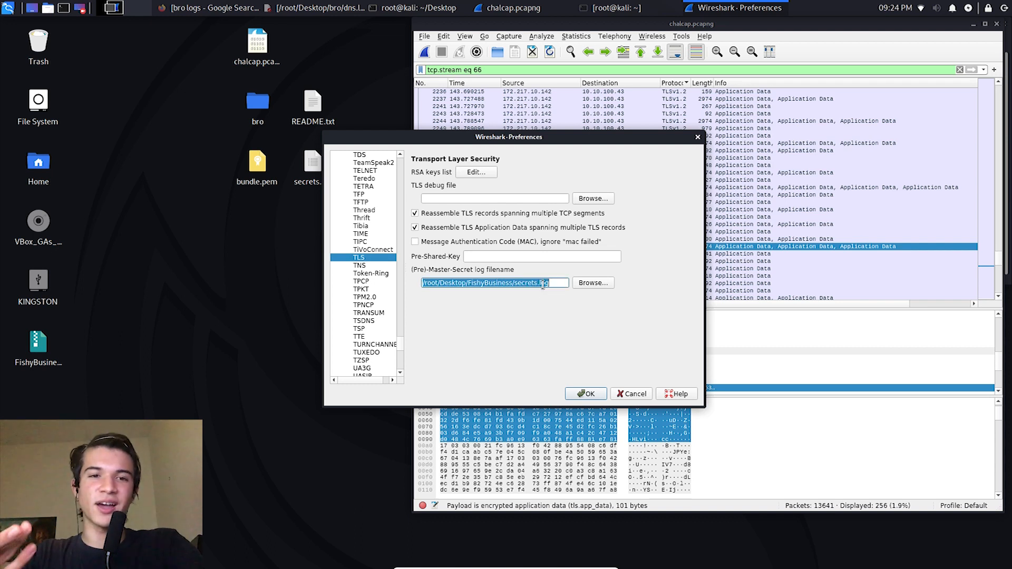
{"action": "key", "text": "BackSpace"}
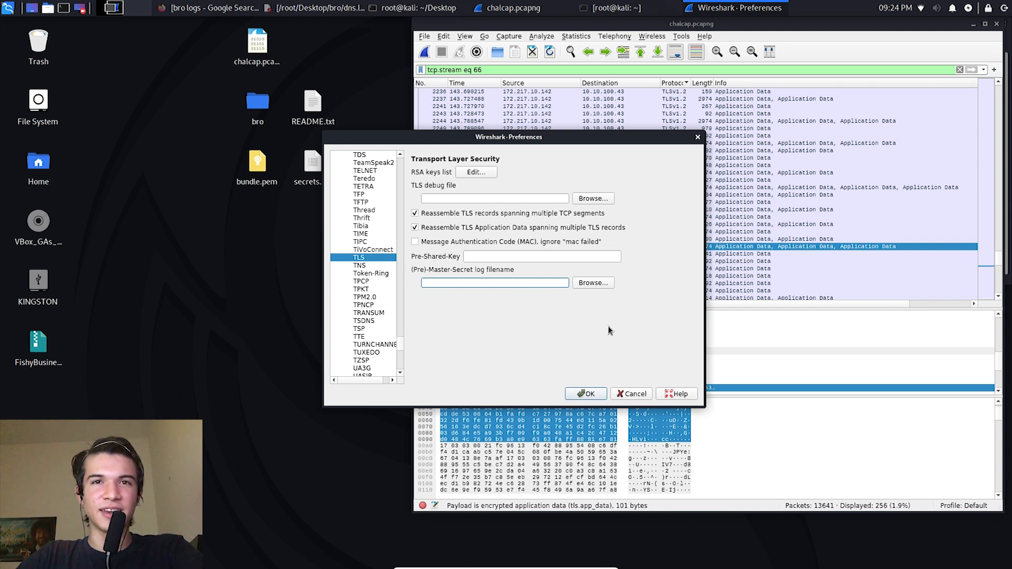
{"action": "left_click", "coordinate": [590, 280]}
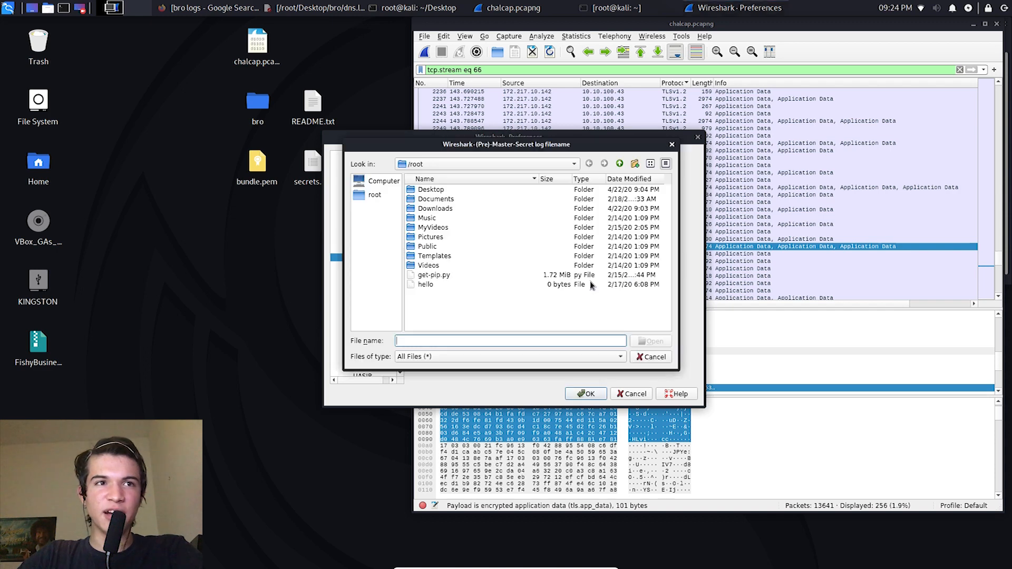
{"action": "left_click", "coordinate": [449, 200]}
{"action": "double_click", "coordinate": [447, 191]}
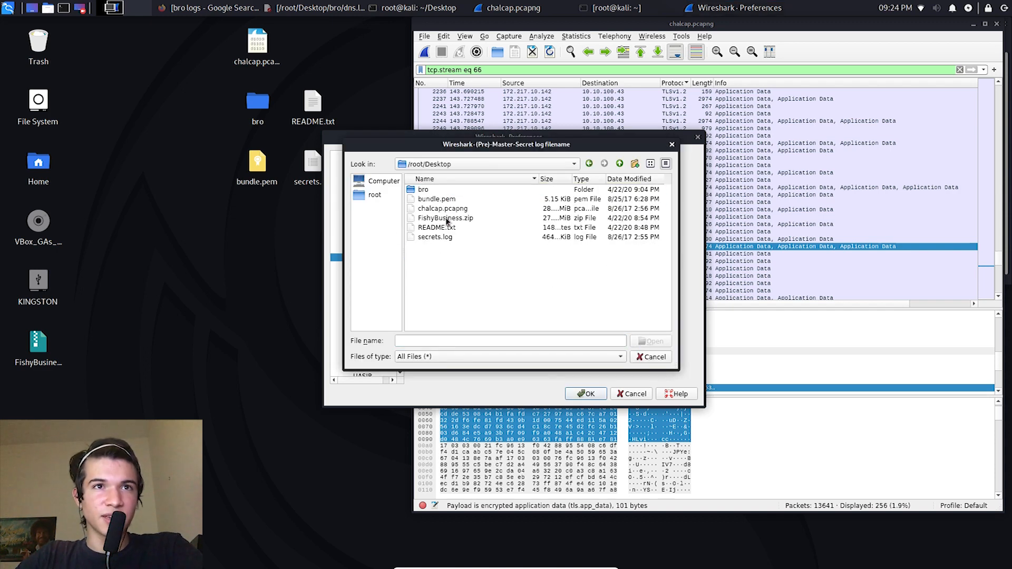
{"action": "double_click", "coordinate": [451, 238]}
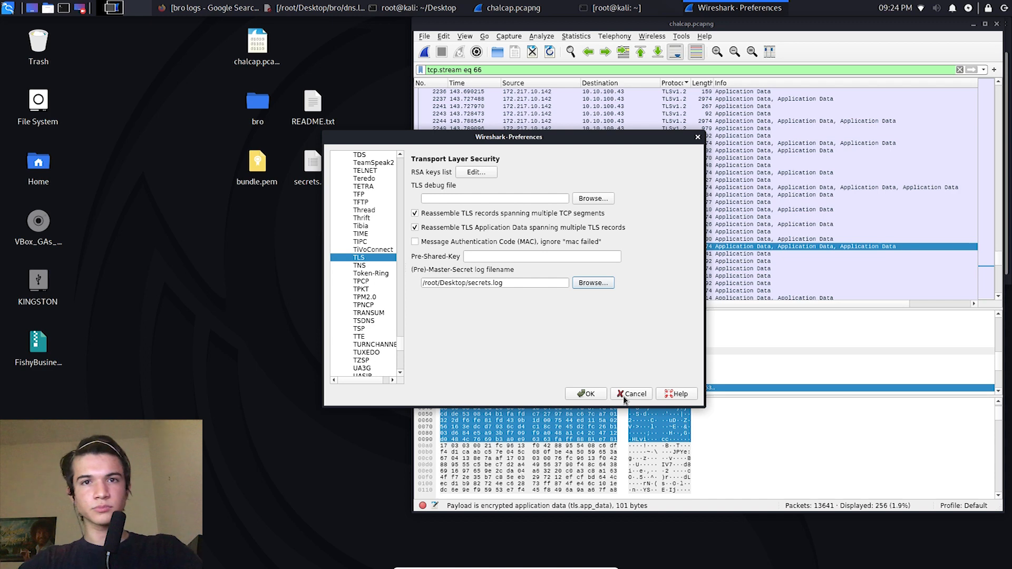
Step: Confirm the TLS preferences and replace the packet display filter with ip.addr==10.10.20.13
{"action": "left_click", "coordinate": [587, 394]}
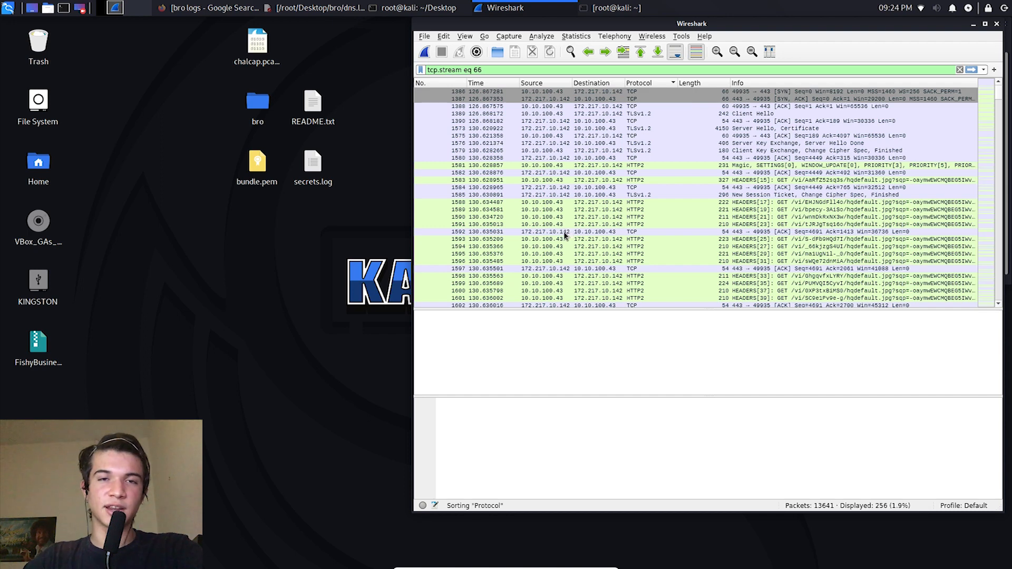
{"action": "left_click", "coordinate": [959, 69]}
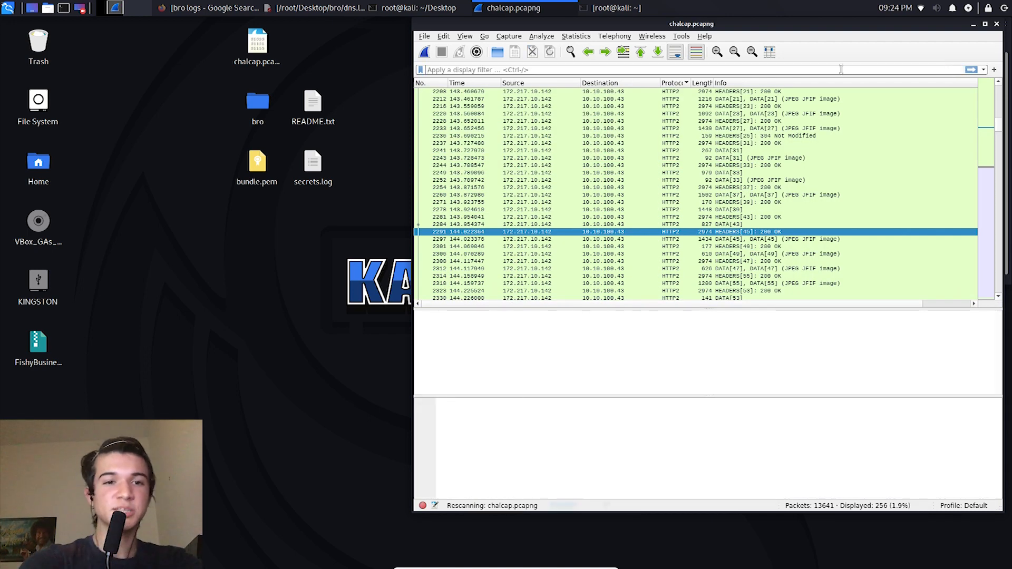
{"action": "type", "text": "ip.addr="}
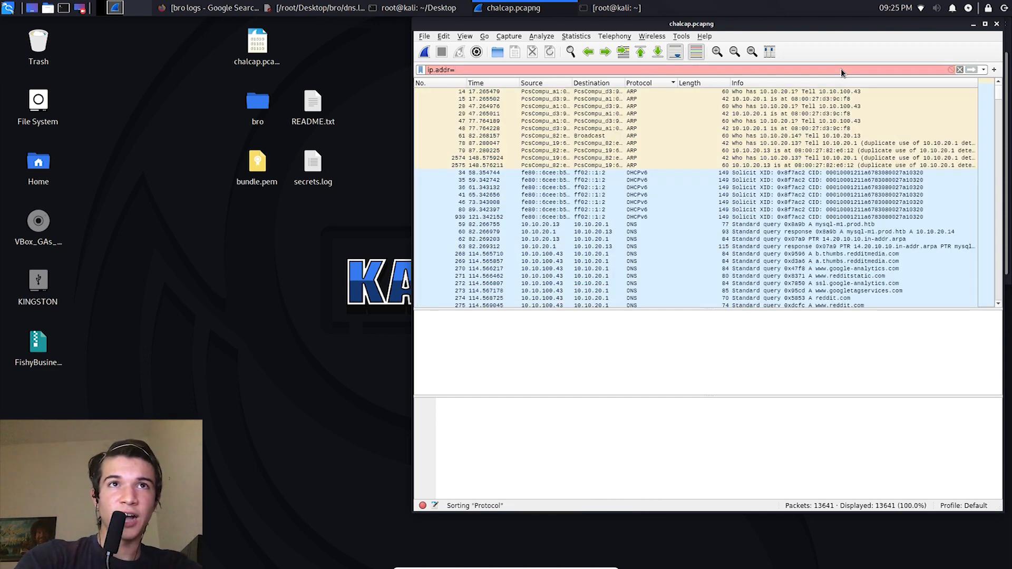
{"action": "key", "text": "BackSpace"}
{"action": "key", "text": "BackSpace"}
{"action": "key", "text": "BackSpace"}
{"action": "key", "text": "BackSpace"}
{"action": "key", "text": "BackSpace"}
{"action": "type", "text": "addr="}
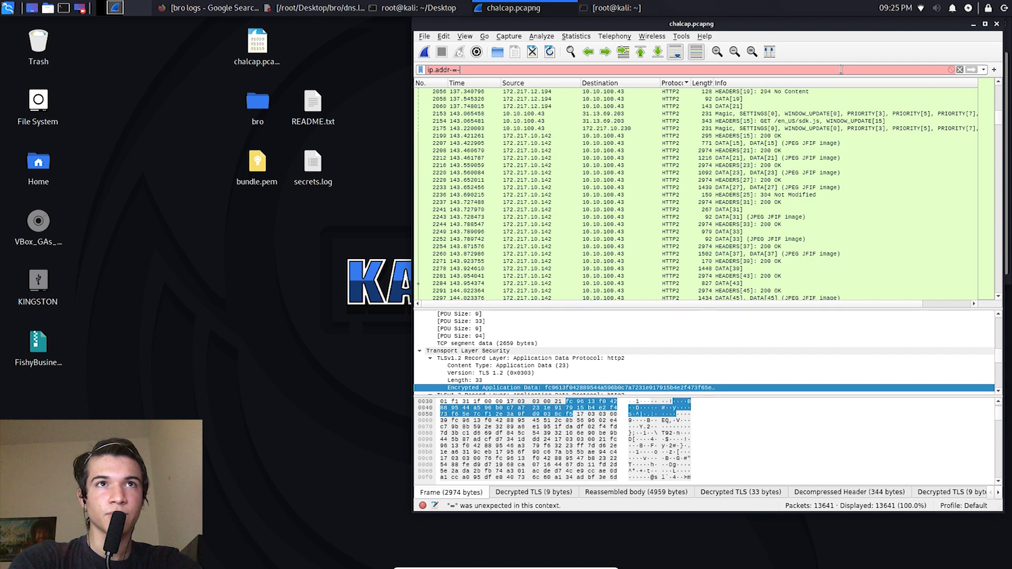
{"action": "type", "text": "=10.10.20.13"}
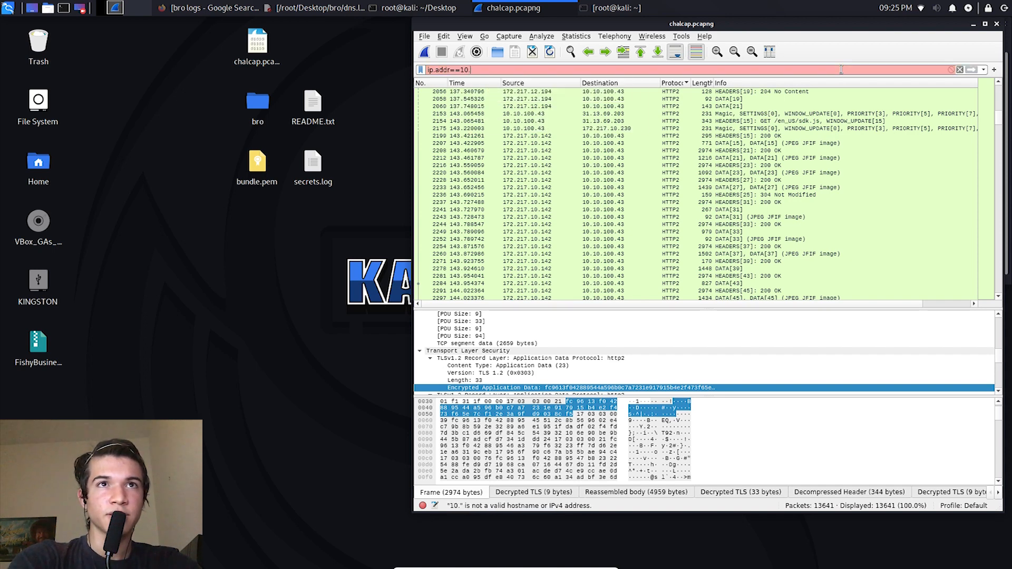
{"action": "key", "text": "Return"}
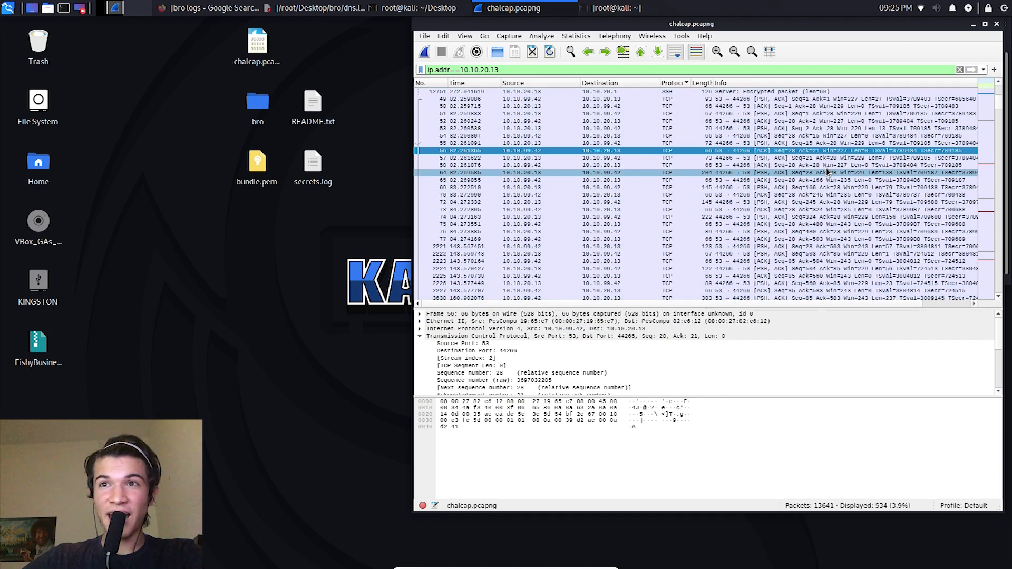
Step: Examine the decrypted HTTP packets of 10.10.20.13, including the POST requests to /api/api_post.php and their responses
{"action": "left_click_drag", "start_coordinate": [991, 111], "coordinate": [975, 87]}
{"action": "left_click", "coordinate": [785, 233]}
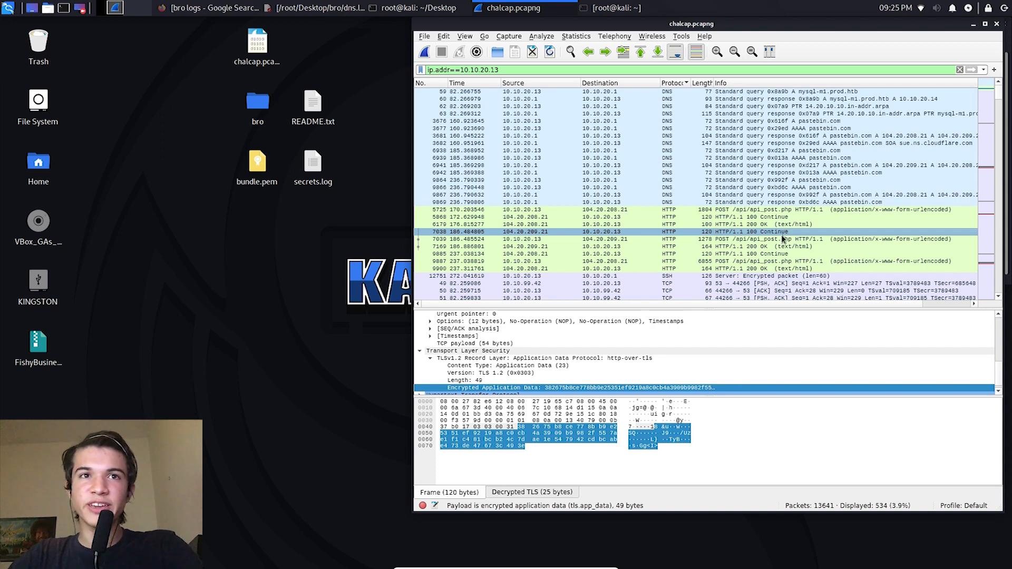
{"action": "left_click", "coordinate": [778, 234]}
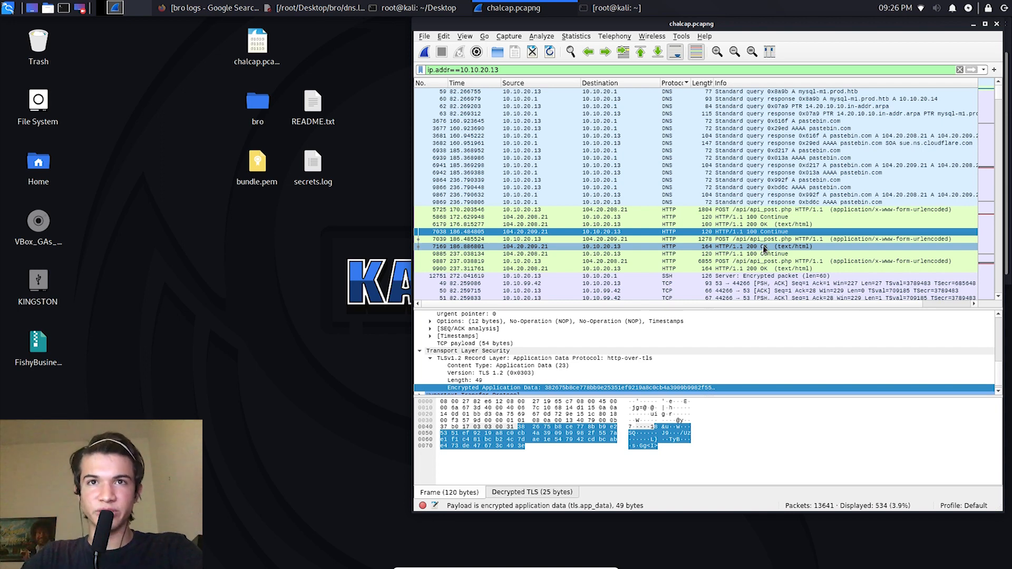
{"action": "scroll", "coordinate": [827, 215], "scroll_direction": "down", "scroll_amount": 5}
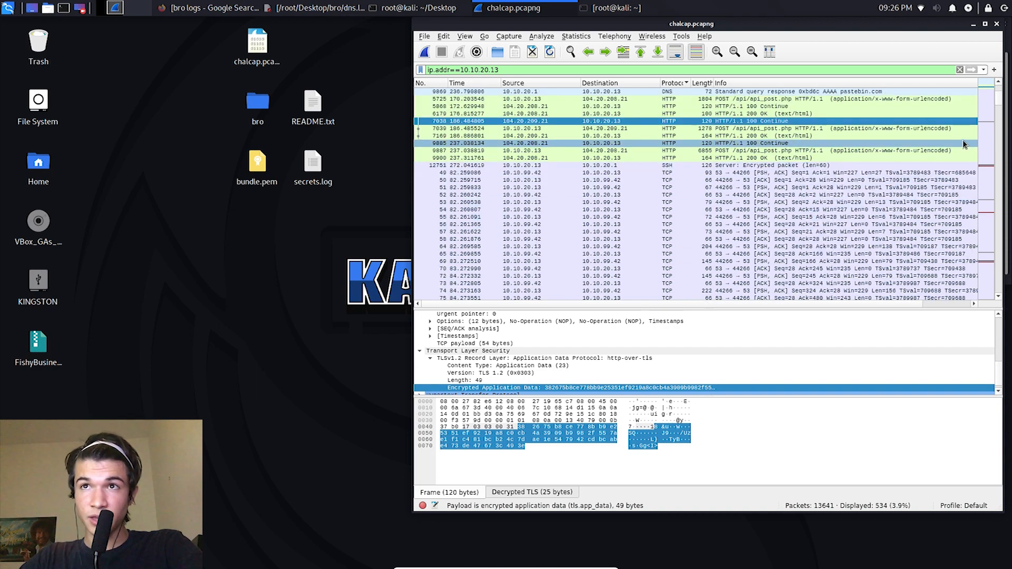
{"action": "left_click_drag", "start_coordinate": [997, 105], "coordinate": [974, 100]}
{"action": "left_click", "coordinate": [656, 195]}
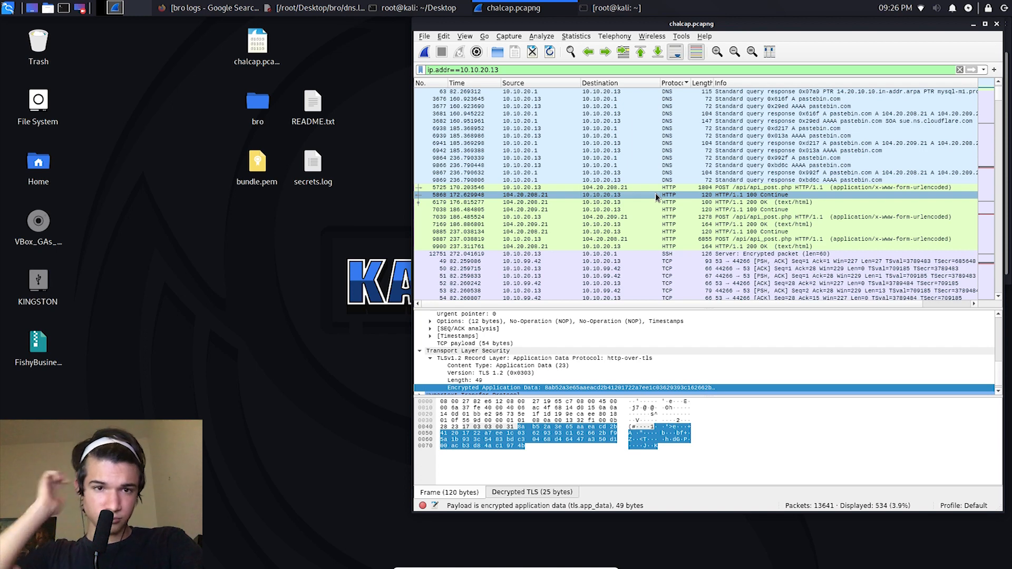
{"action": "left_click", "coordinate": [656, 190]}
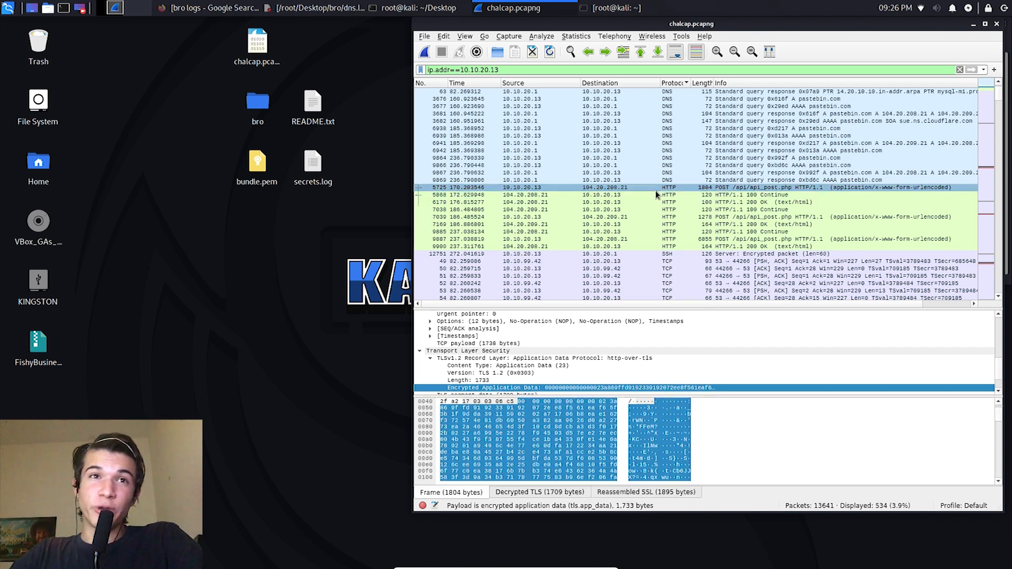
{"action": "left_click", "coordinate": [628, 245], "text": "shift"}
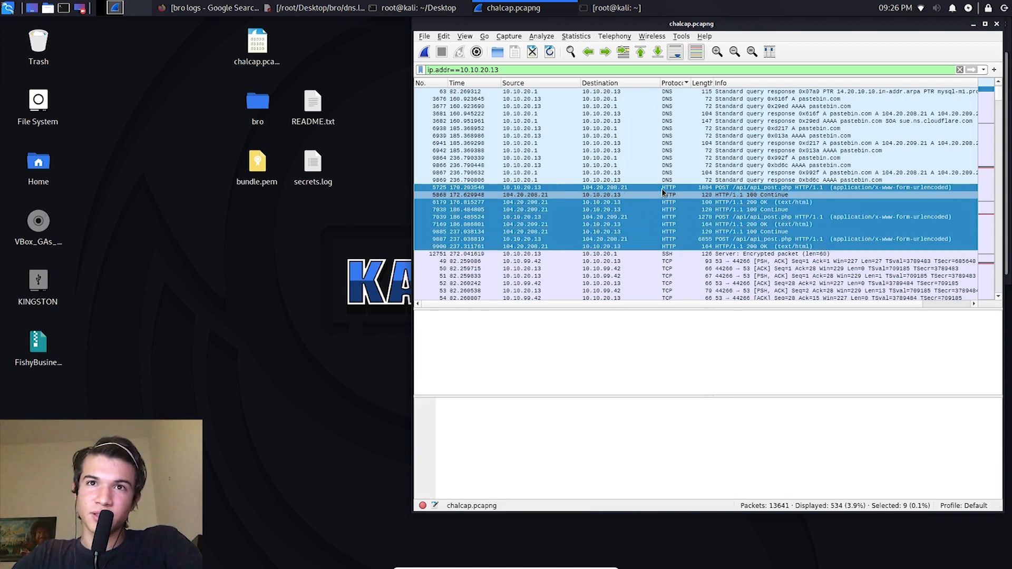
{"action": "left_click", "coordinate": [662, 227]}
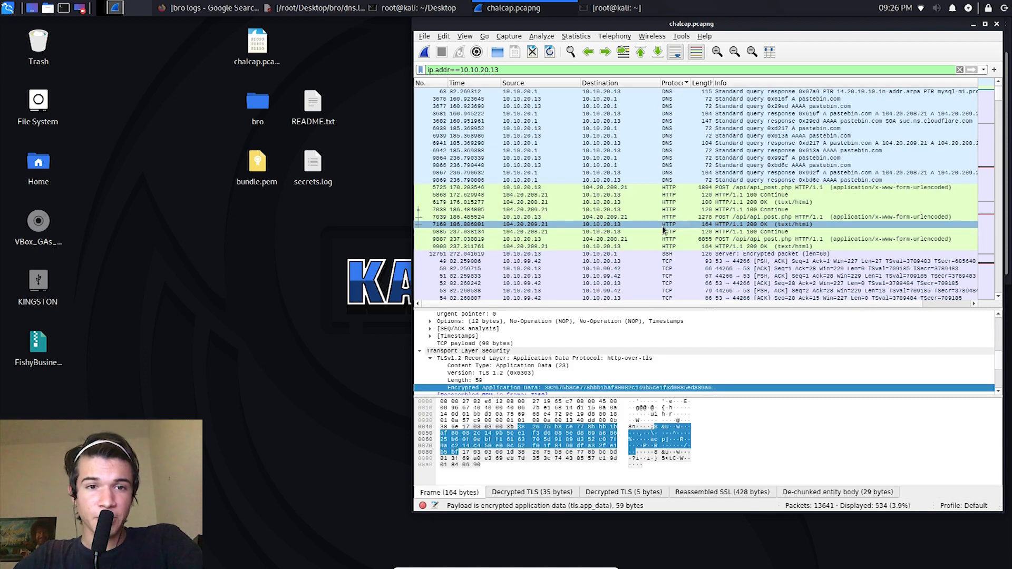
Step: Follow the TCP stream of POST packet 5725 sent to 104.20.208.21 and close the stream window
{"action": "left_click", "coordinate": [589, 185]}
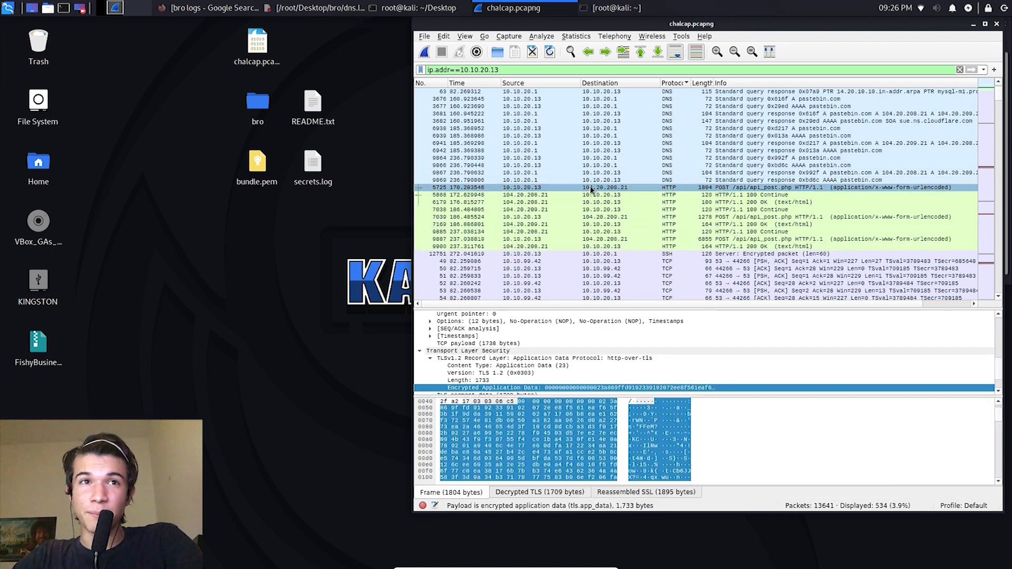
{"action": "right_click", "coordinate": [589, 186]}
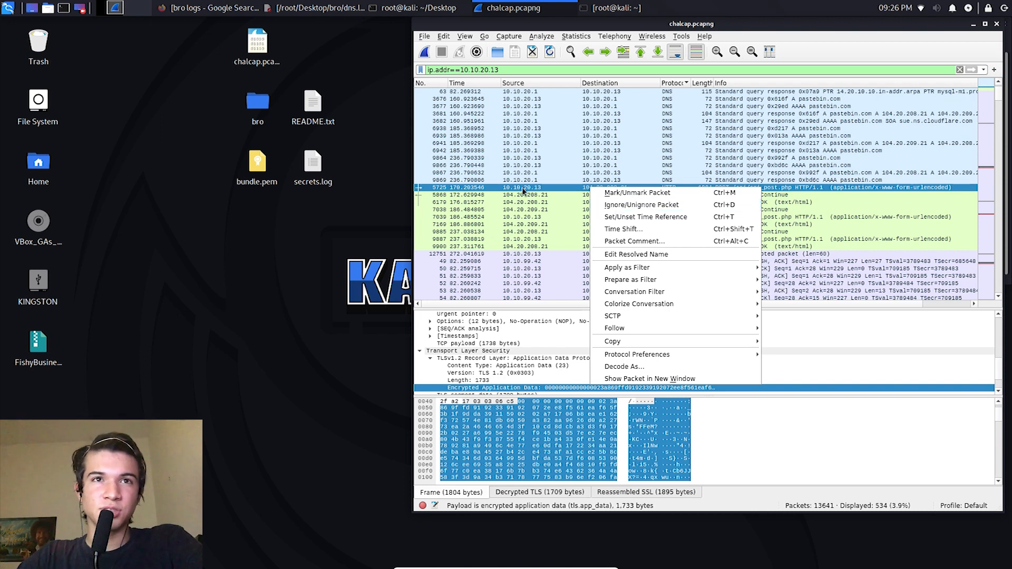
{"action": "mouse_move", "coordinate": [683, 330]}
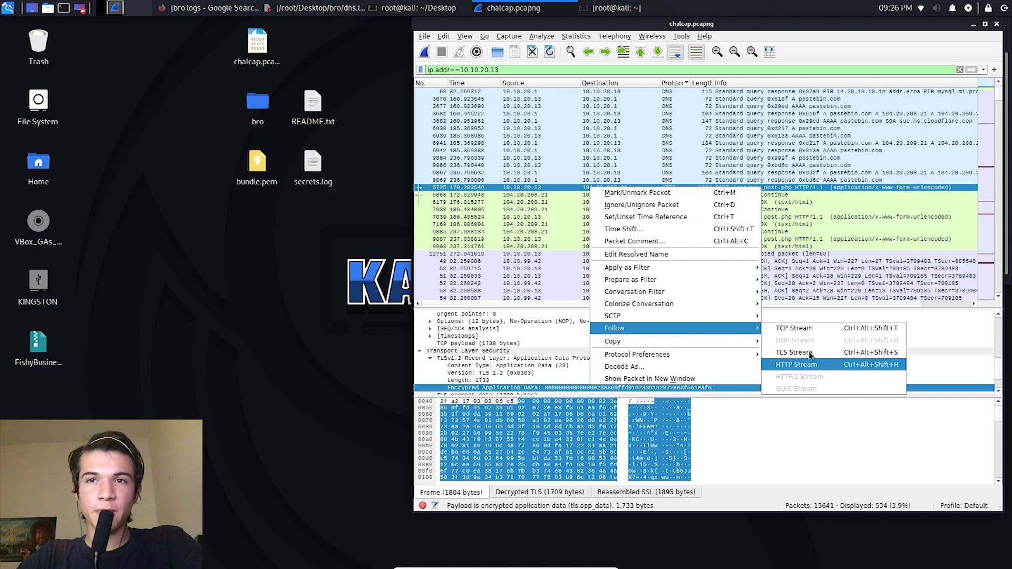
{"action": "left_click", "coordinate": [798, 328]}
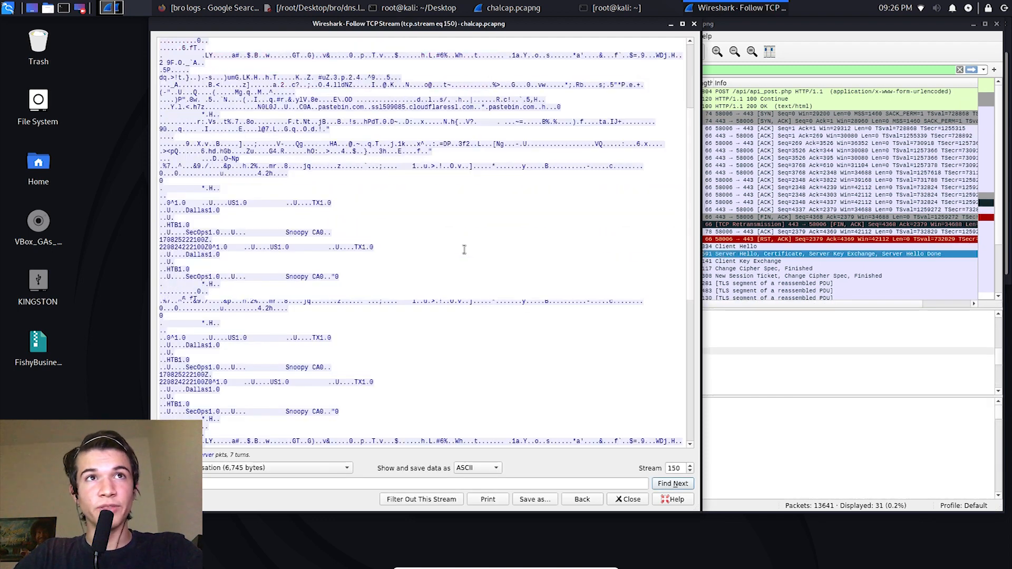
{"action": "left_click", "coordinate": [694, 25]}
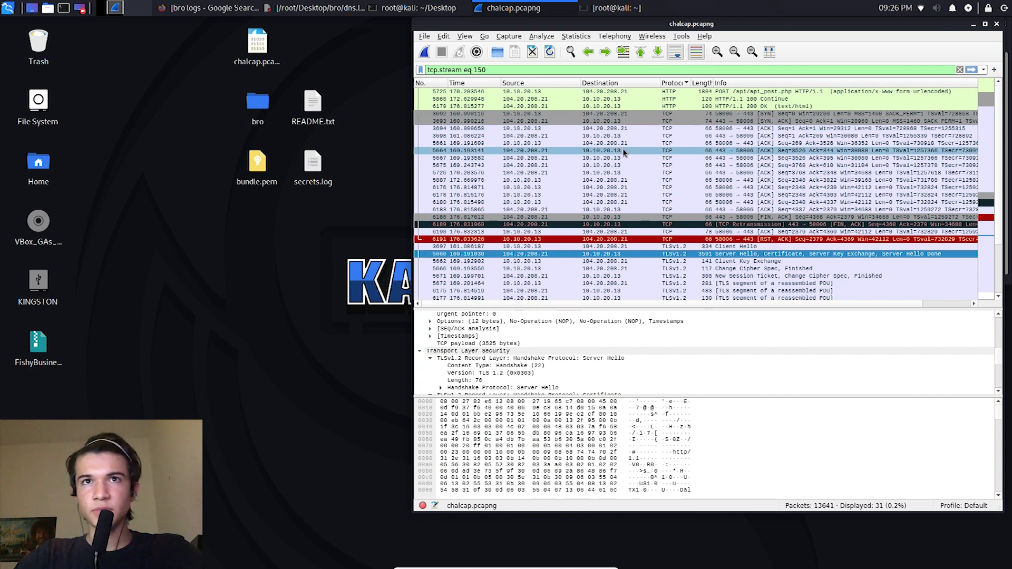
Step: Sort the packets by protocol in descending order and set the display filter back to ip.addr==10.10.20.13
{"action": "left_click", "coordinate": [633, 105]}
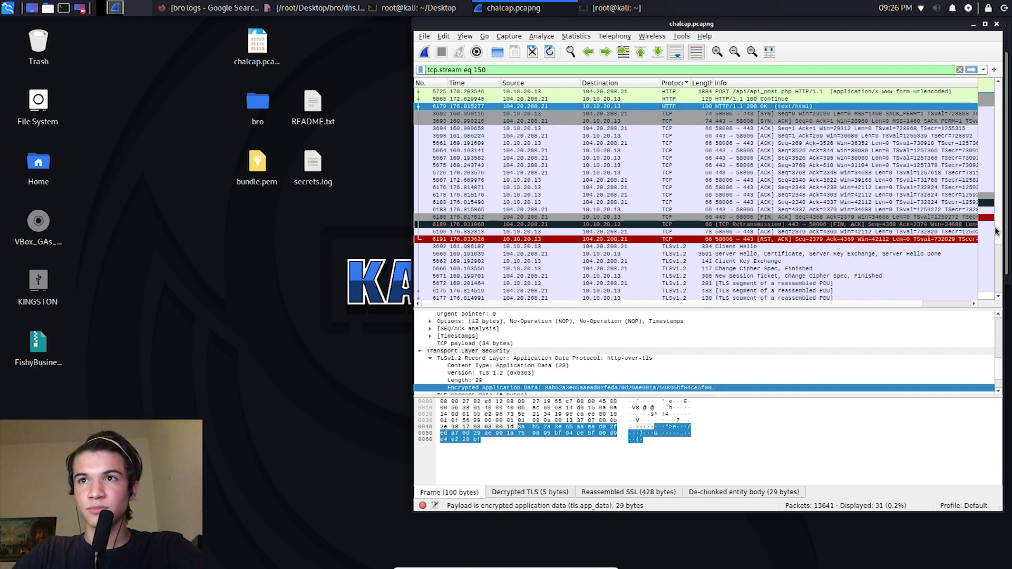
{"action": "left_click", "coordinate": [682, 82]}
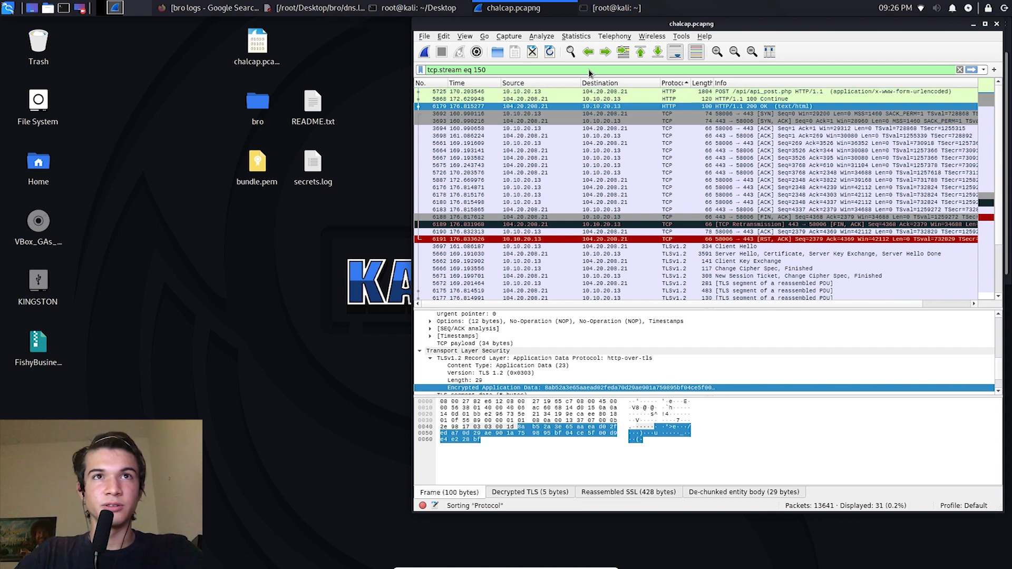
{"action": "left_click", "coordinate": [959, 70]}
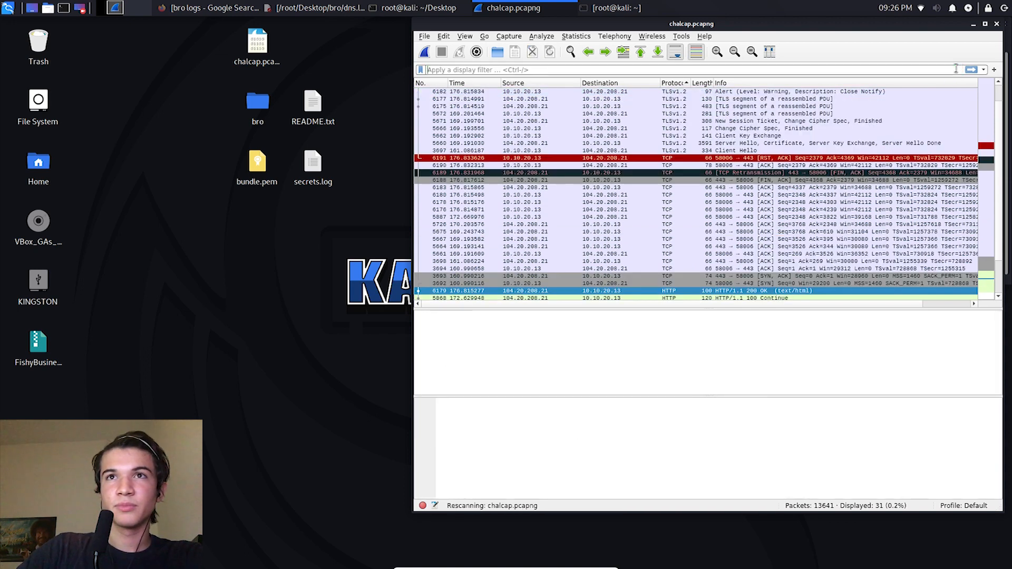
{"action": "type", "text": "ip"}
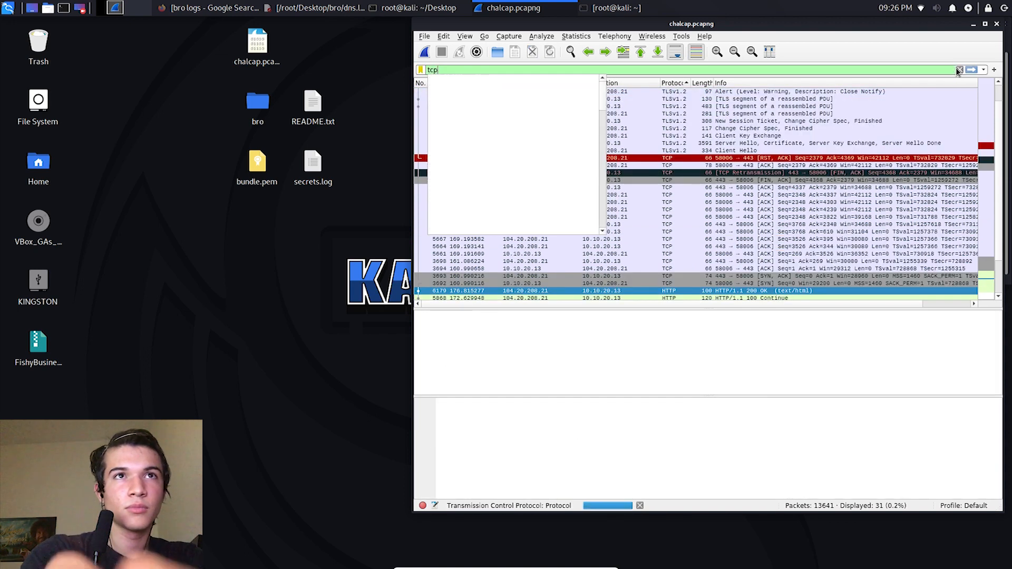
{"action": "type", "text": ".addr="}
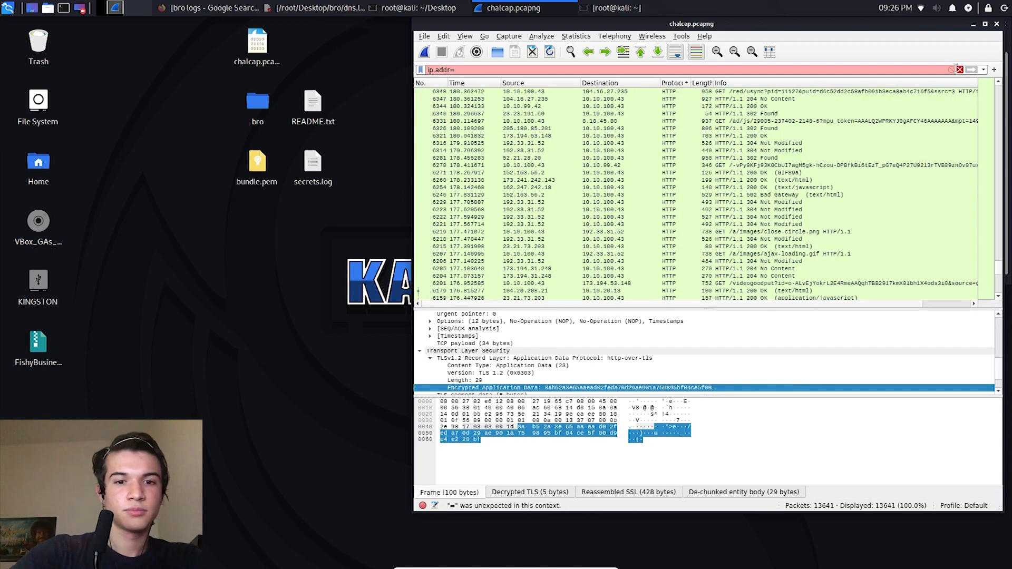
{"action": "type", "text": "=10.10.20.13"}
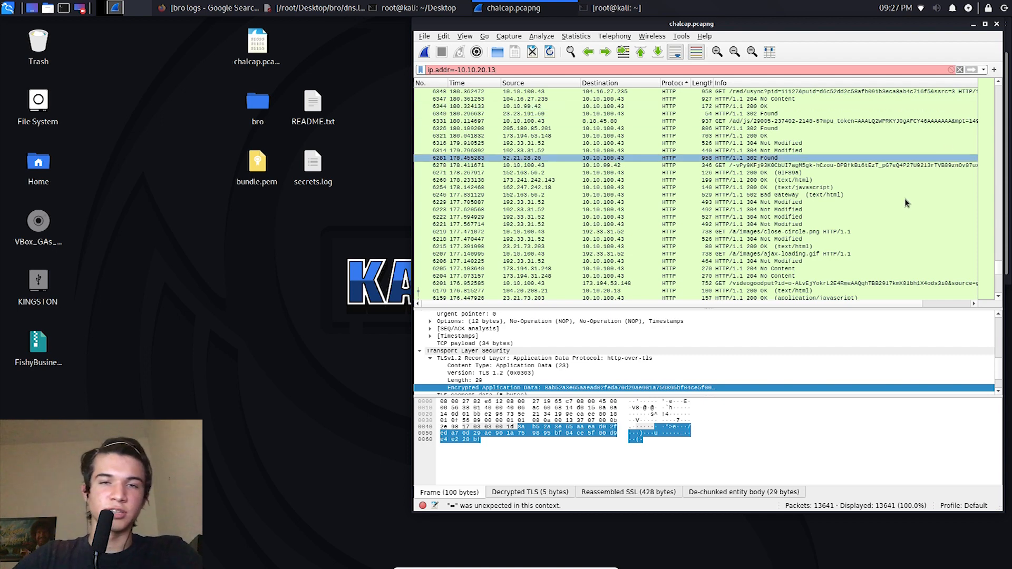
{"action": "left_click", "coordinate": [884, 210]}
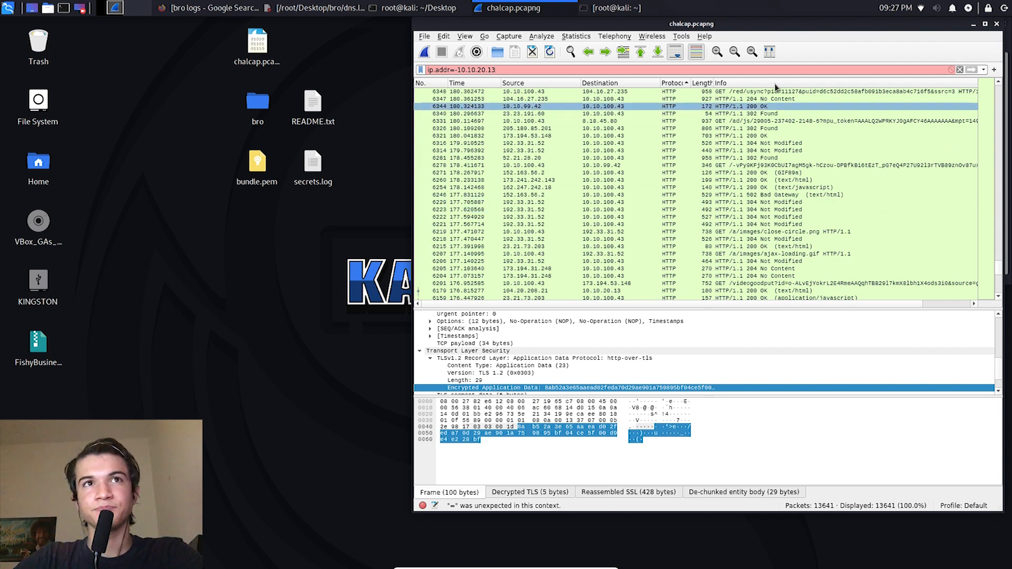
{"action": "key", "text": "BackSpace"}
{"action": "type", "text": "="}
{"action": "key", "text": "Return"}
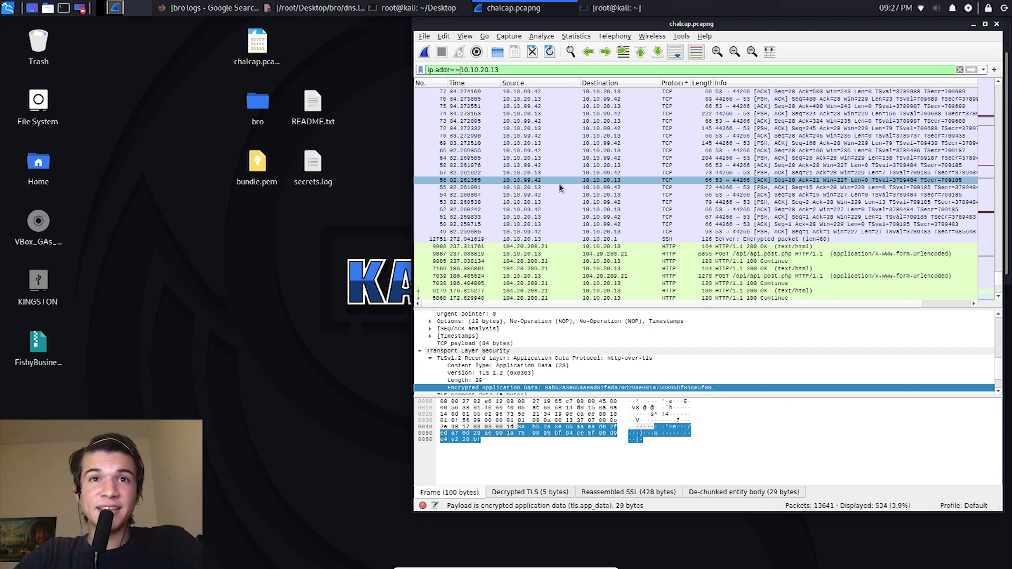
Step: Follow the HTTP stream of POST packet 5725 to /api/api_post.php
{"action": "left_click", "coordinate": [583, 246]}
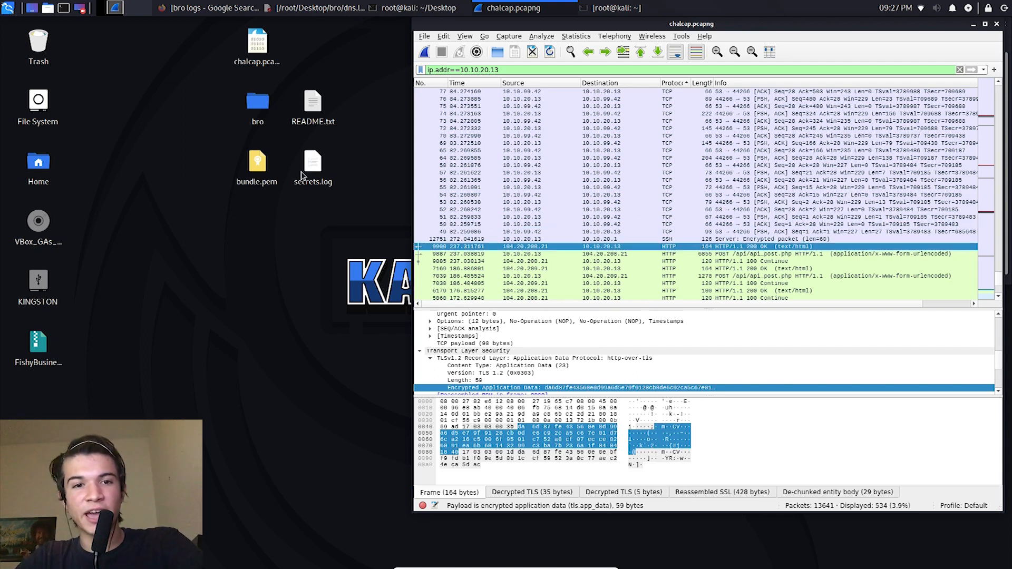
{"action": "mouse_move", "coordinate": [302, 175]}
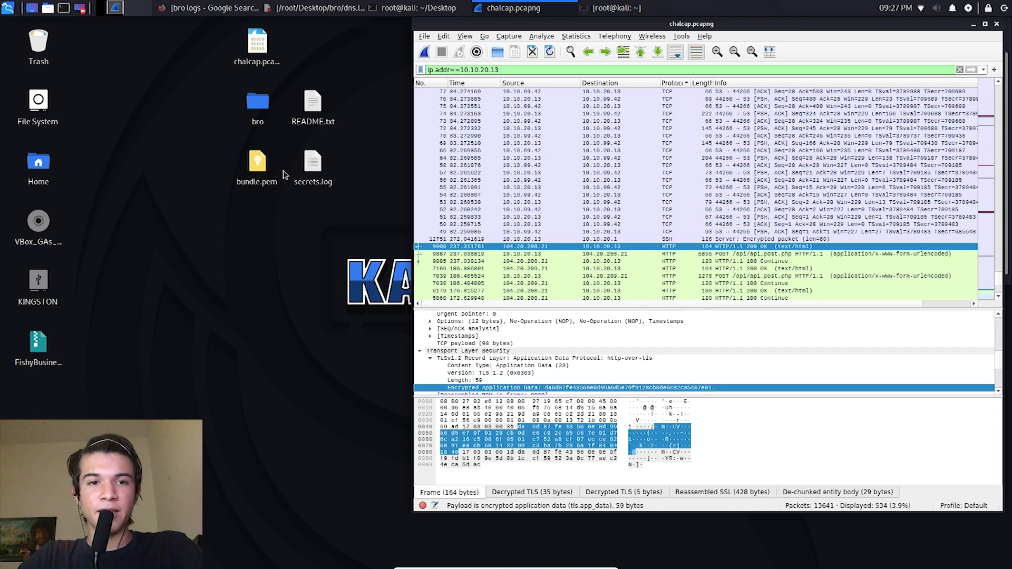
{"action": "right_click", "coordinate": [537, 248]}
{"action": "mouse_move", "coordinate": [609, 385]}
{"action": "left_click", "coordinate": [478, 255]}
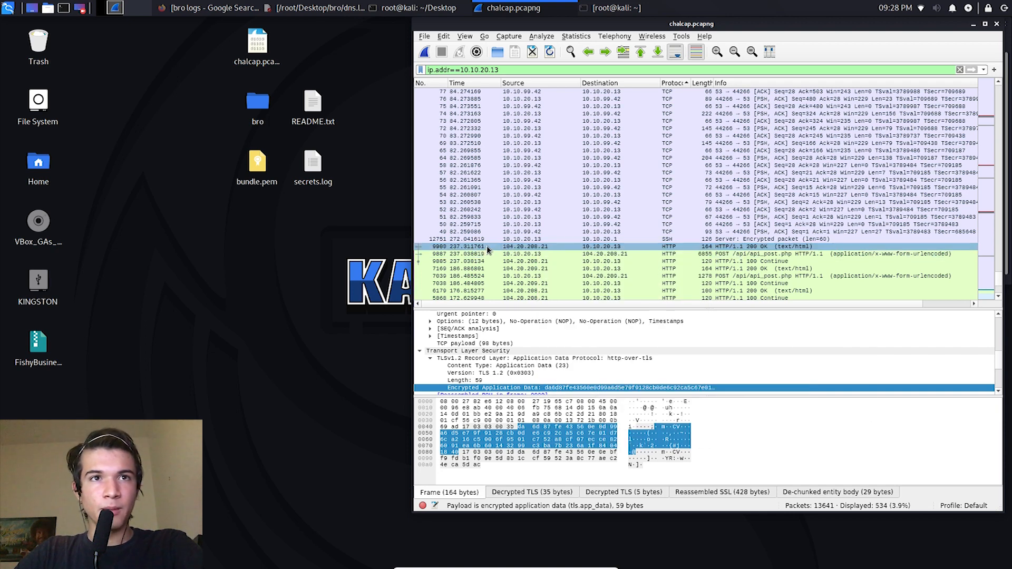
{"action": "right_click", "coordinate": [502, 250]}
{"action": "left_click", "coordinate": [488, 260]}
{"action": "scroll", "coordinate": [488, 259], "scroll_direction": "down", "scroll_amount": 1}
{"action": "right_click", "coordinate": [553, 285]}
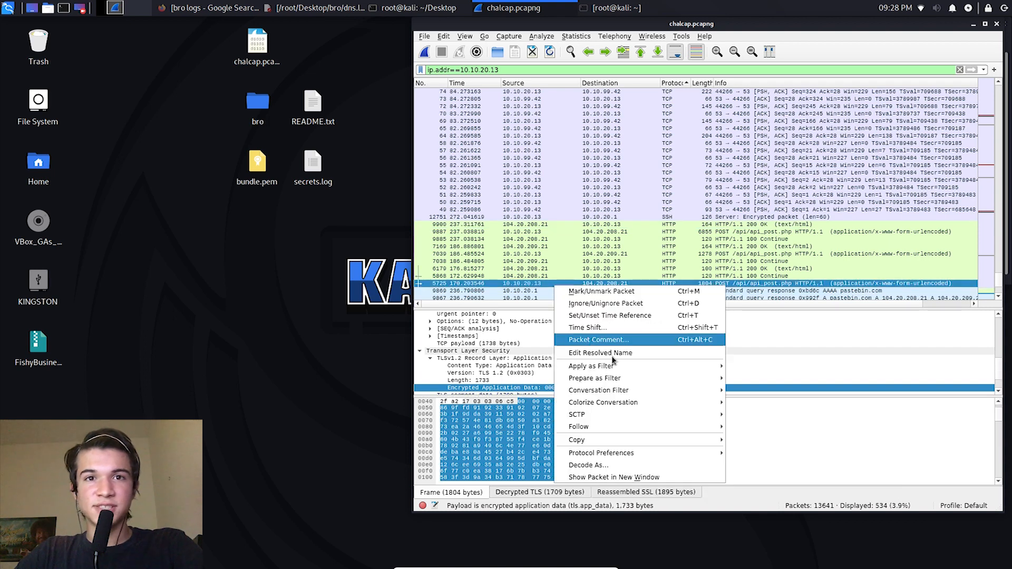
{"action": "mouse_move", "coordinate": [632, 425]}
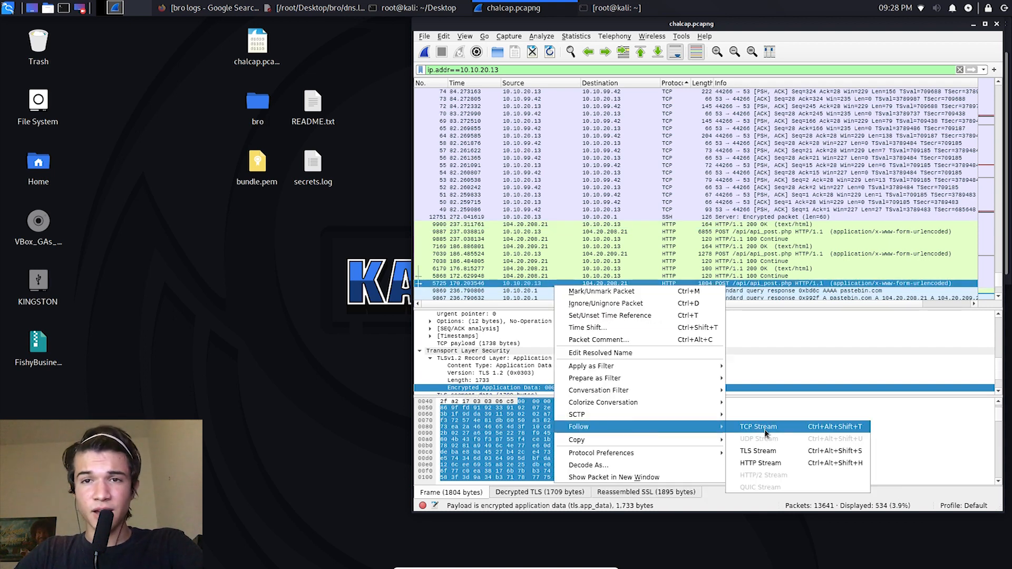
{"action": "left_click", "coordinate": [770, 457]}
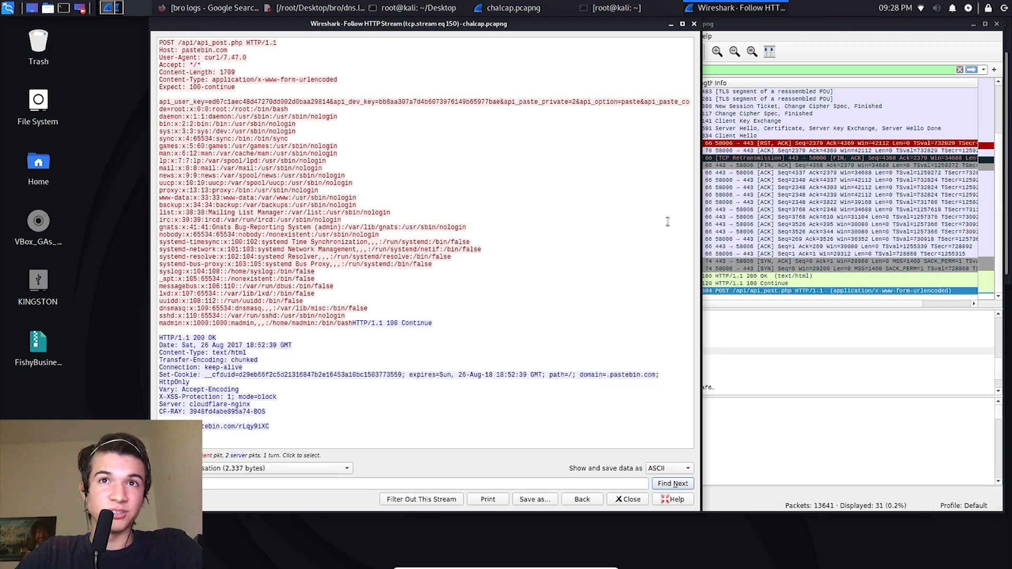
Step: Examine the POST request line, headers and posted content in the HTTP stream, and close the stream window
{"action": "left_click_drag", "start_coordinate": [296, 227], "coordinate": [273, 146]}
{"action": "left_click_drag", "start_coordinate": [209, 73], "coordinate": [234, 330]}
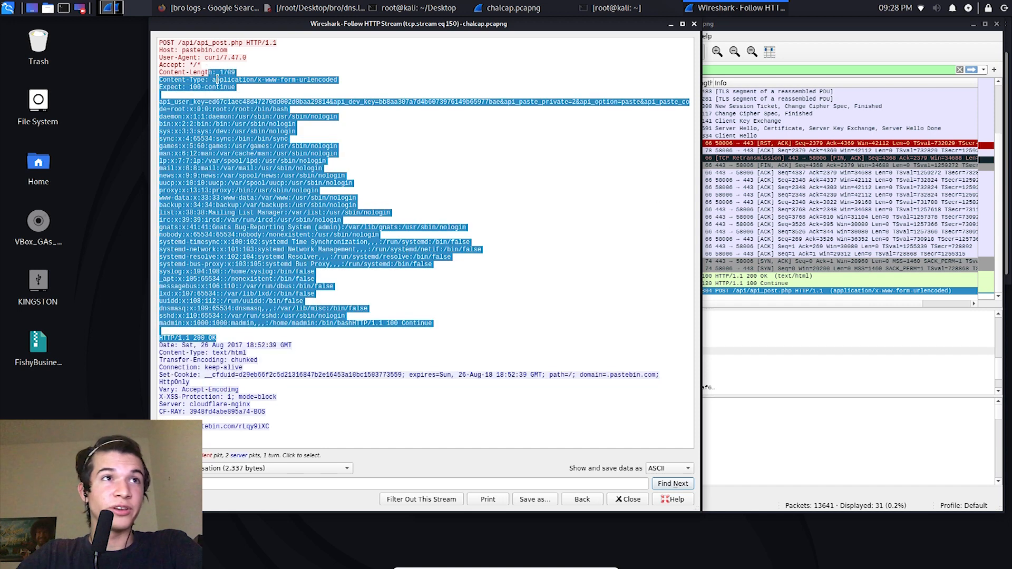
{"action": "left_click_drag", "start_coordinate": [283, 48], "coordinate": [165, 45]}
{"action": "triple_click", "coordinate": [163, 45]}
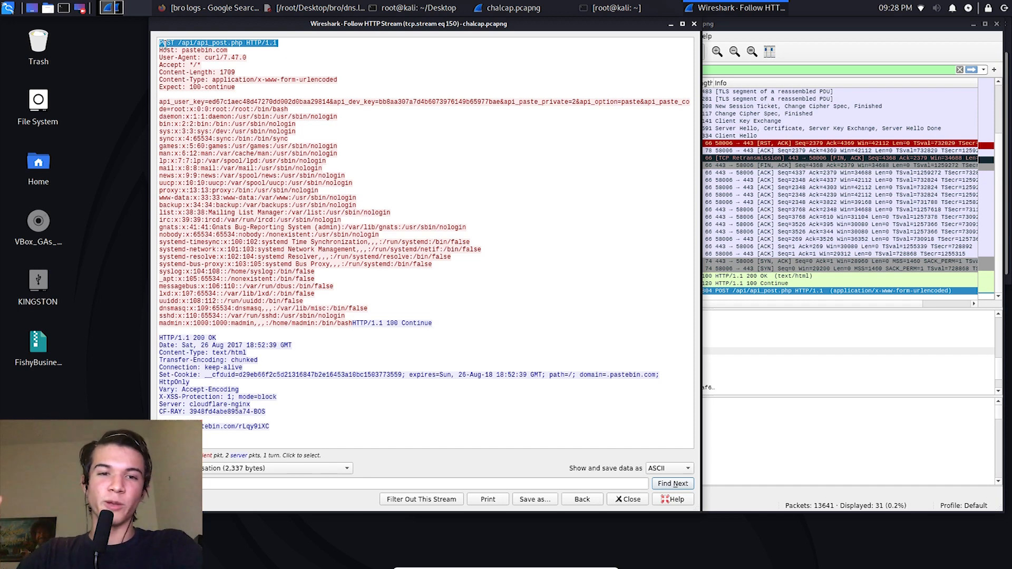
{"action": "left_click", "coordinate": [694, 23]}
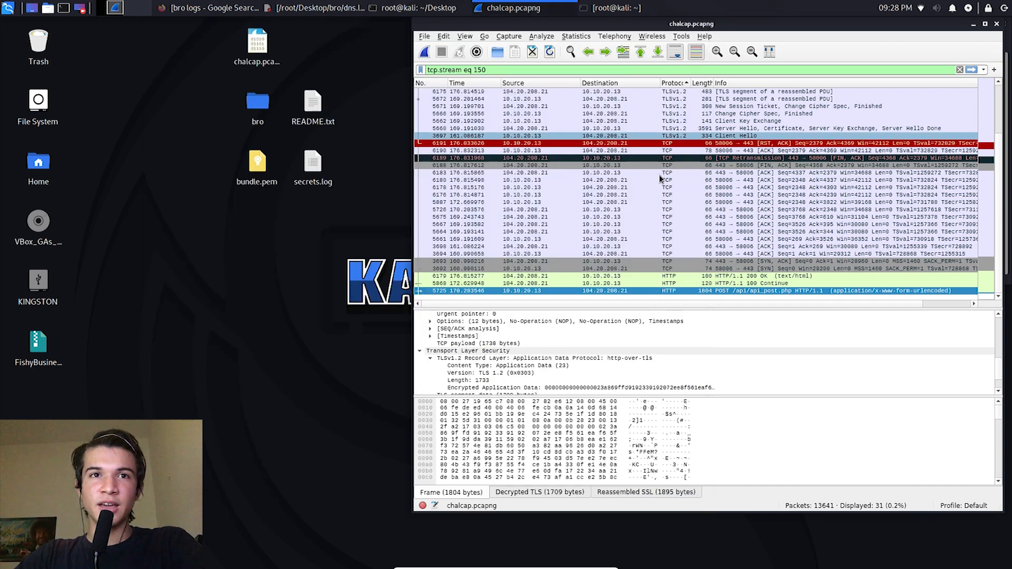
Step: Set the display filter back to ip.addr==10.10.20.13 in place of the single-stream filter
{"action": "right_click", "coordinate": [604, 288]}
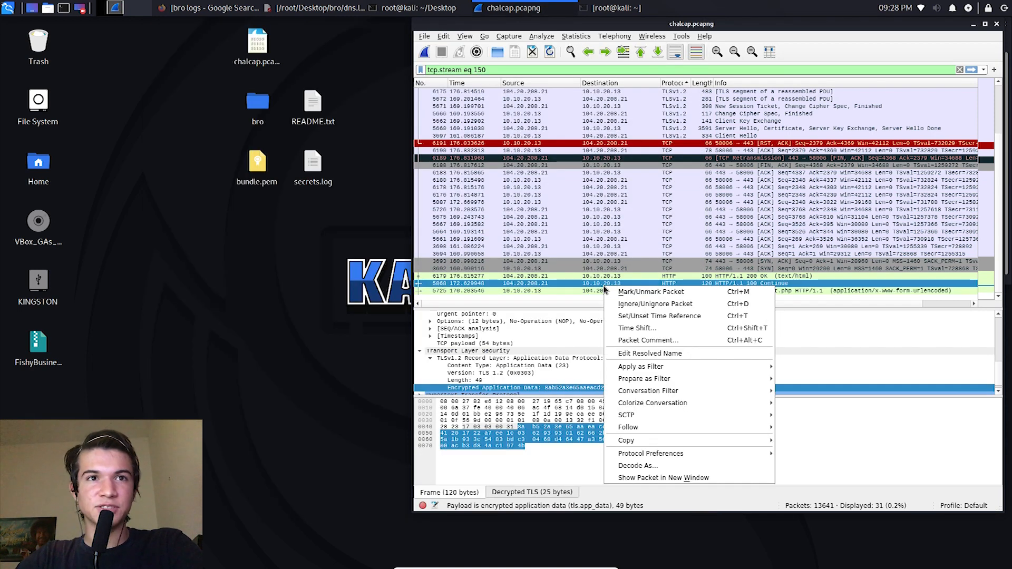
{"action": "left_click", "coordinate": [568, 288]}
{"action": "scroll", "coordinate": [543, 132], "scroll_direction": "up", "scroll_amount": 1}
{"action": "key", "text": "ctrl+slash"}
{"action": "type", "text": "ip.addr==10-"}
{"action": "key", "text": "BackSpace"}
{"action": "type", "text": ".10.20.13"}
{"action": "key", "text": "Return"}
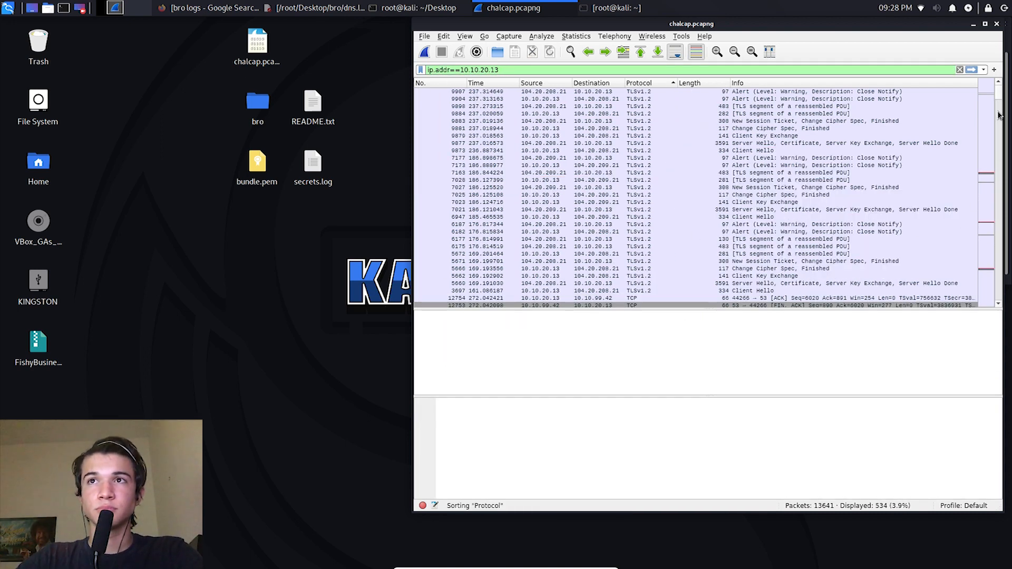
Step: Find the HTTP packets in the filtered list and follow the HTTP stream of 100 Continue packet 7038
{"action": "left_click_drag", "start_coordinate": [998, 259], "coordinate": [985, 279]}
{"action": "left_click", "coordinate": [636, 274]}
{"action": "right_click", "coordinate": [636, 274]}
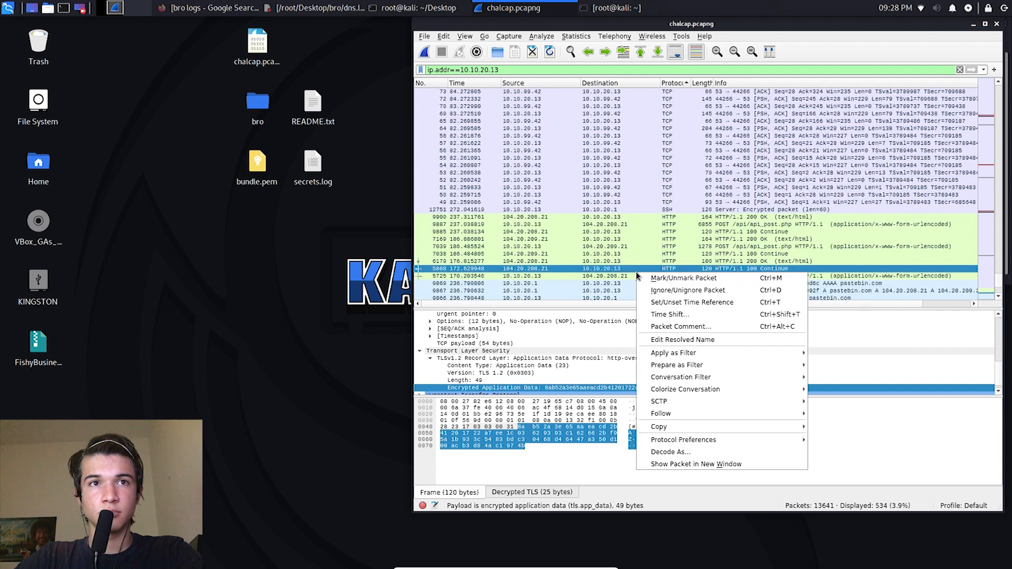
{"action": "left_click", "coordinate": [580, 258]}
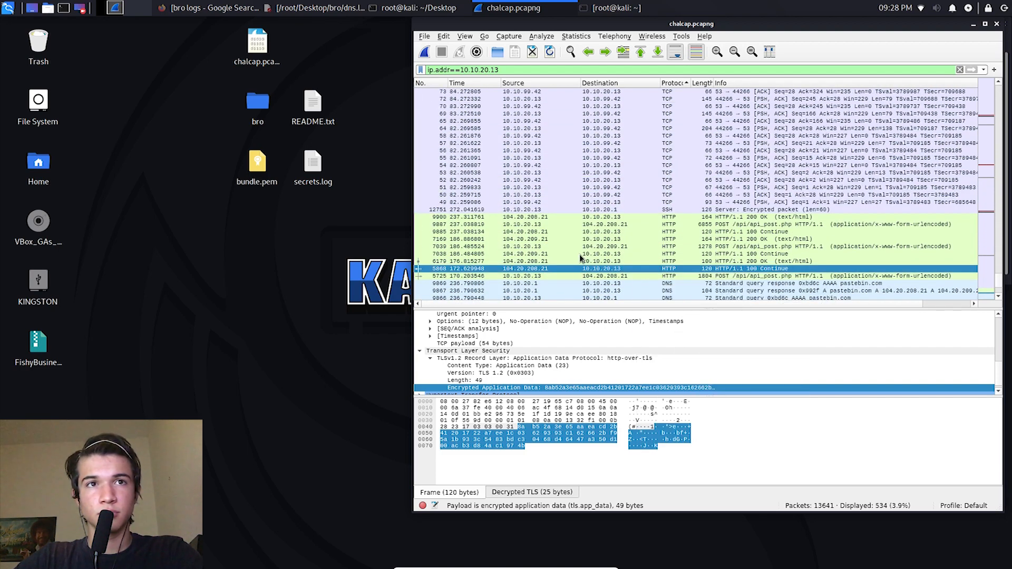
{"action": "left_click", "coordinate": [576, 255]}
{"action": "right_click", "coordinate": [576, 255]}
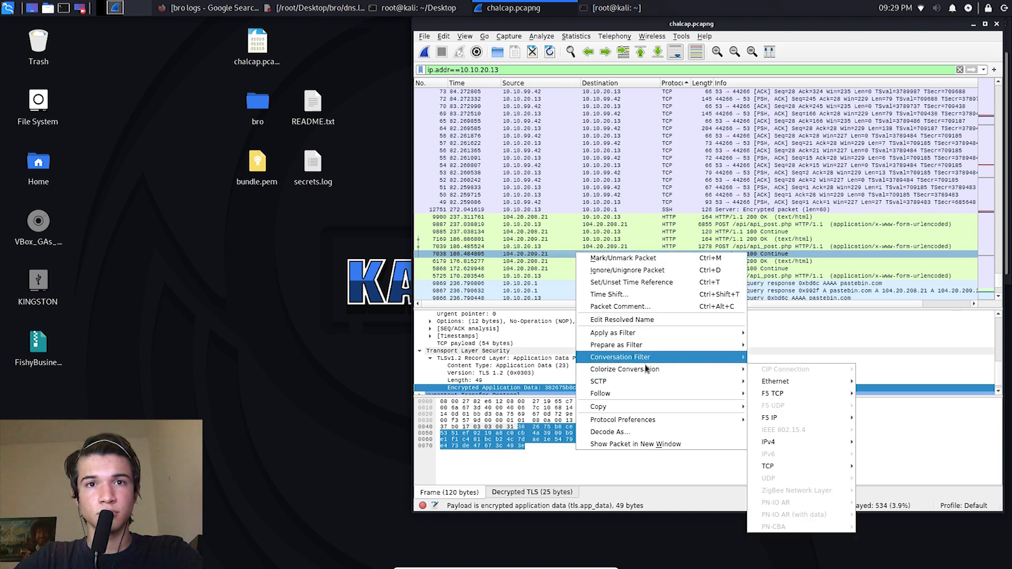
{"action": "mouse_move", "coordinate": [672, 394]}
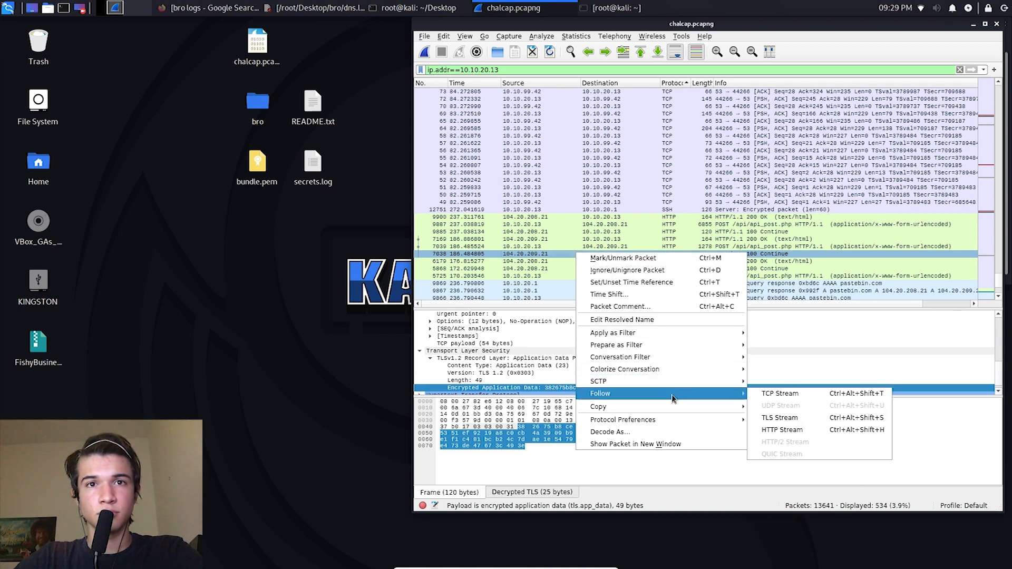
{"action": "left_click", "coordinate": [814, 431]}
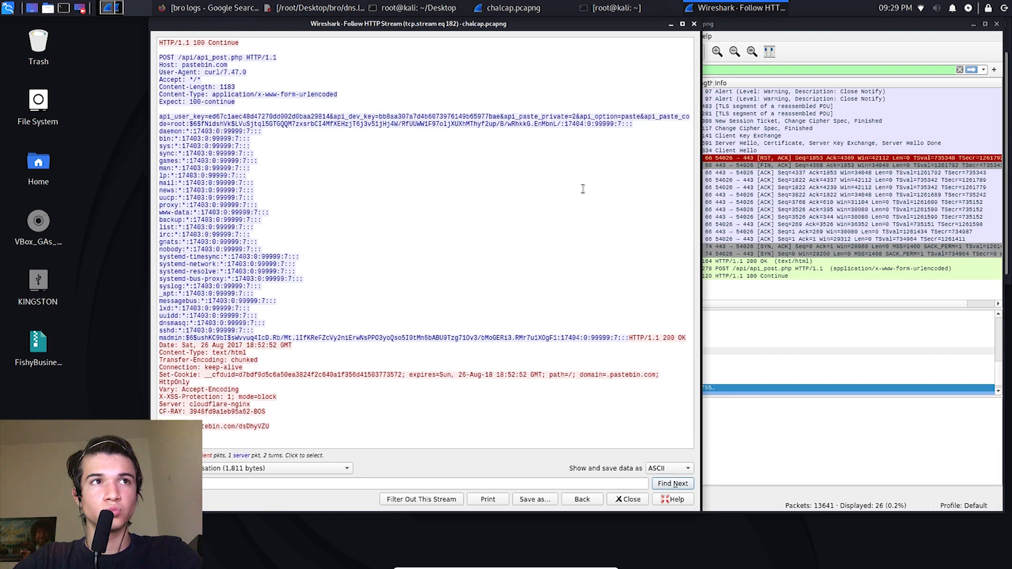
Step: Close the HTTP stream window and reapply the display filter ip.addr==10.10.20.13
{"action": "left_click", "coordinate": [694, 24]}
{"action": "triple_click", "coordinate": [626, 73]}
{"action": "key", "text": "ctrl+v"}
{"action": "key", "text": "ctrl+a"}
{"action": "type", "text": "ip."}
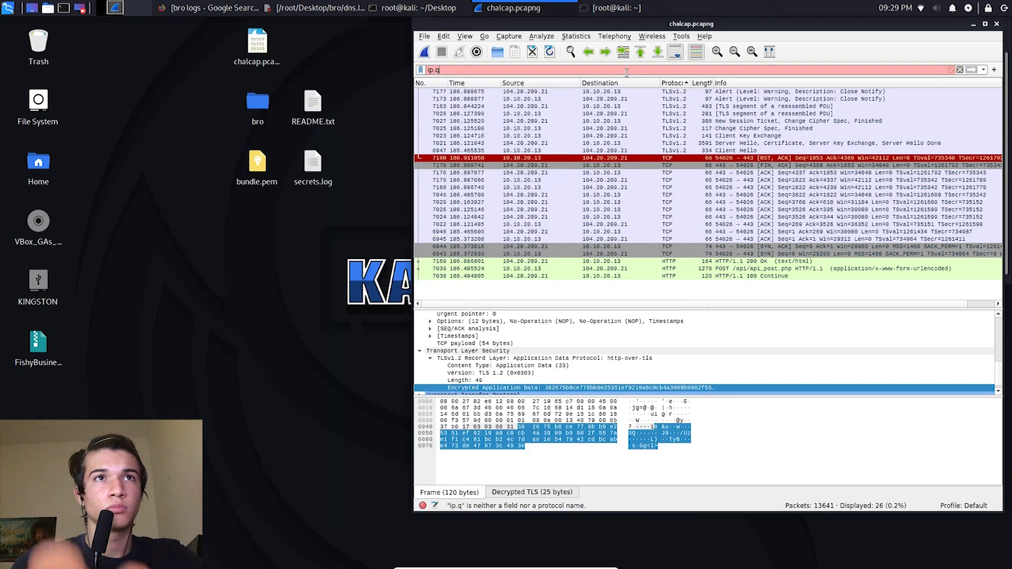
{"action": "left_click", "coordinate": [586, 82]}
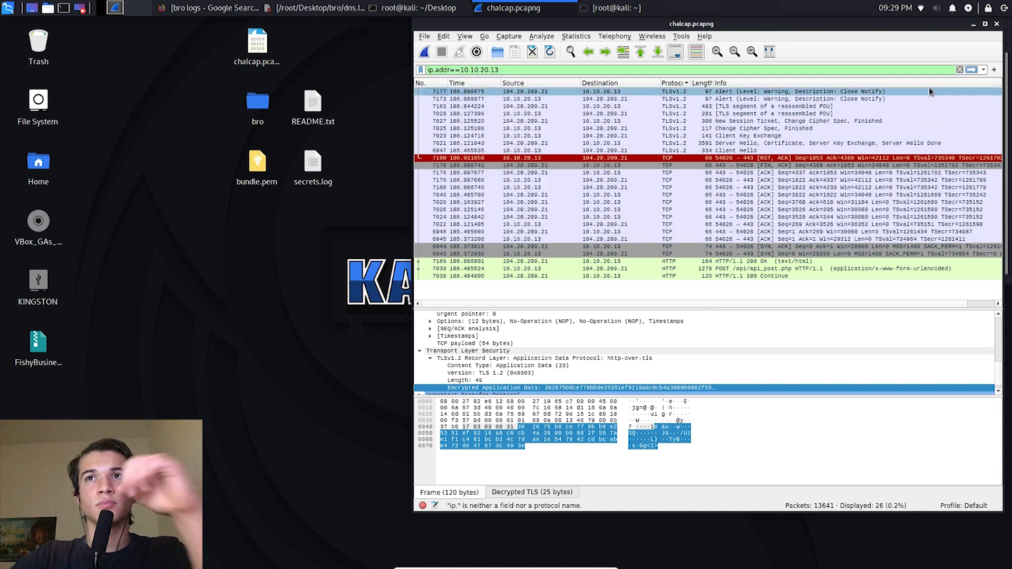
{"action": "left_click", "coordinate": [971, 70]}
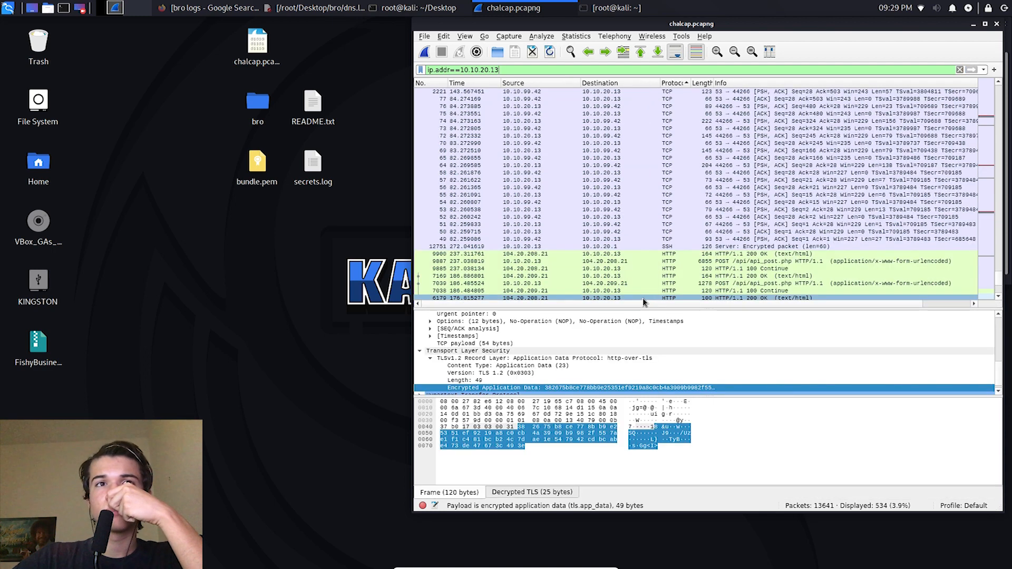
Step: Follow the HTTP stream of 200 OK packet 7169
{"action": "left_click", "coordinate": [629, 276]}
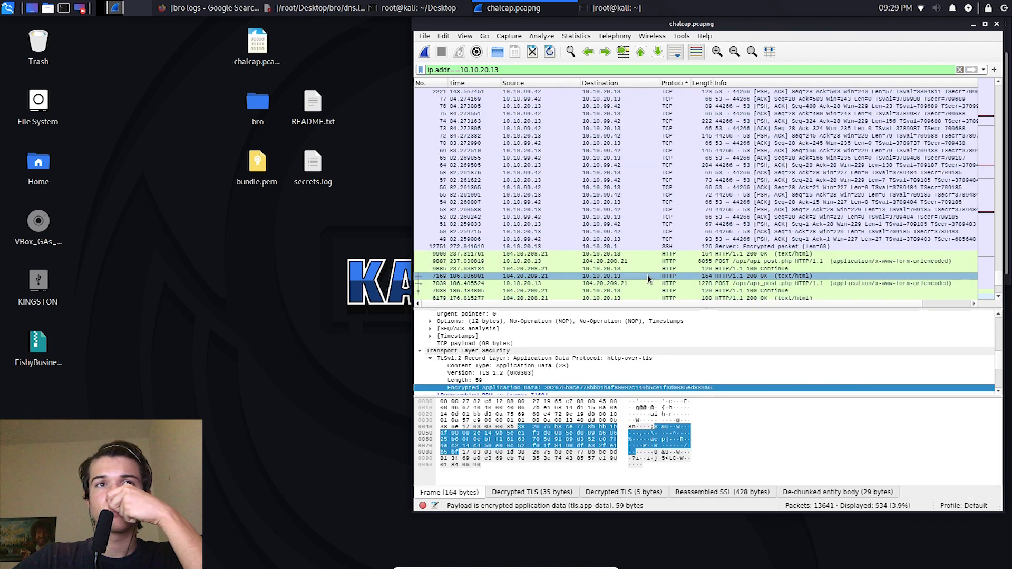
{"action": "right_click", "coordinate": [630, 284]}
{"action": "key", "text": "Escape"}
{"action": "right_click", "coordinate": [611, 283]}
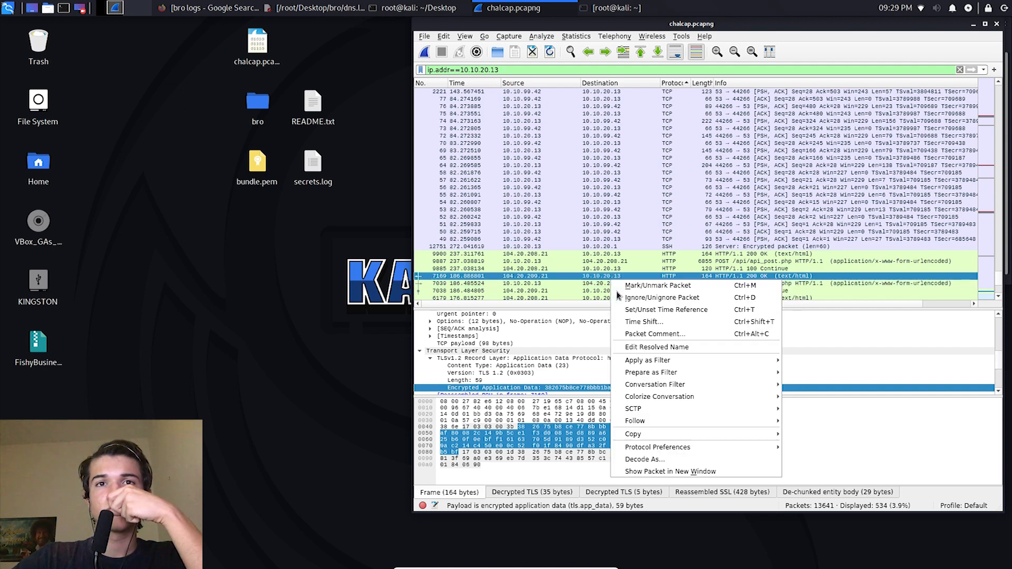
{"action": "mouse_move", "coordinate": [735, 429]}
{"action": "left_click", "coordinate": [834, 458]}
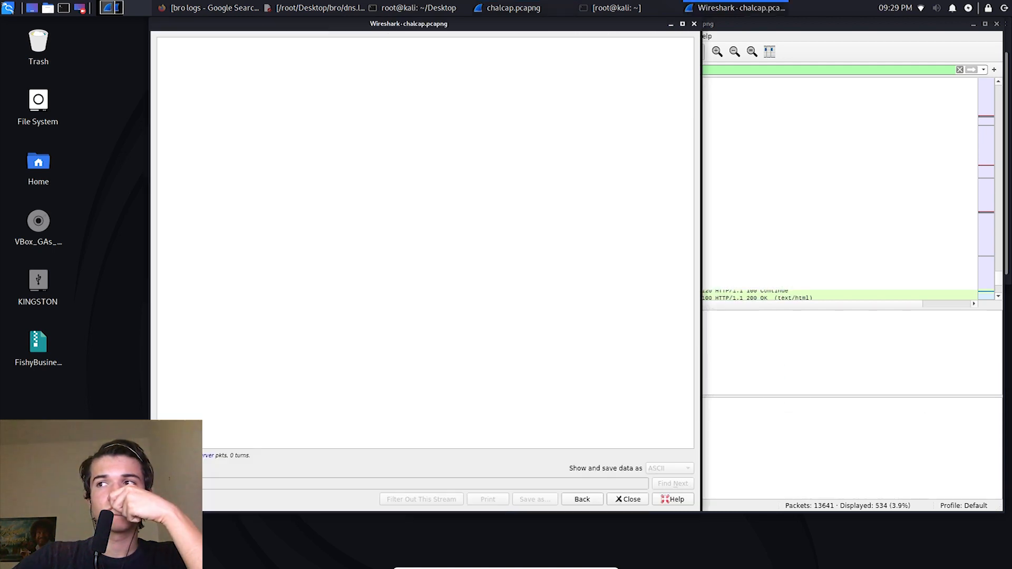
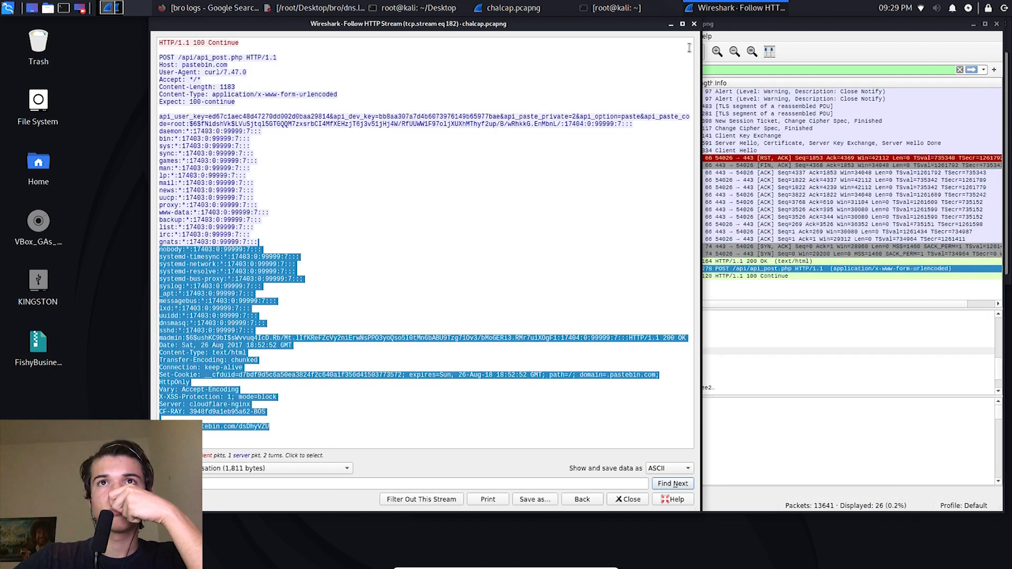
Step: Close the HTTP stream window and replace the single-stream display filter with ip.addr==10.10.20.13
{"action": "left_click", "coordinate": [693, 24]}
{"action": "triple_click", "coordinate": [655, 69]}
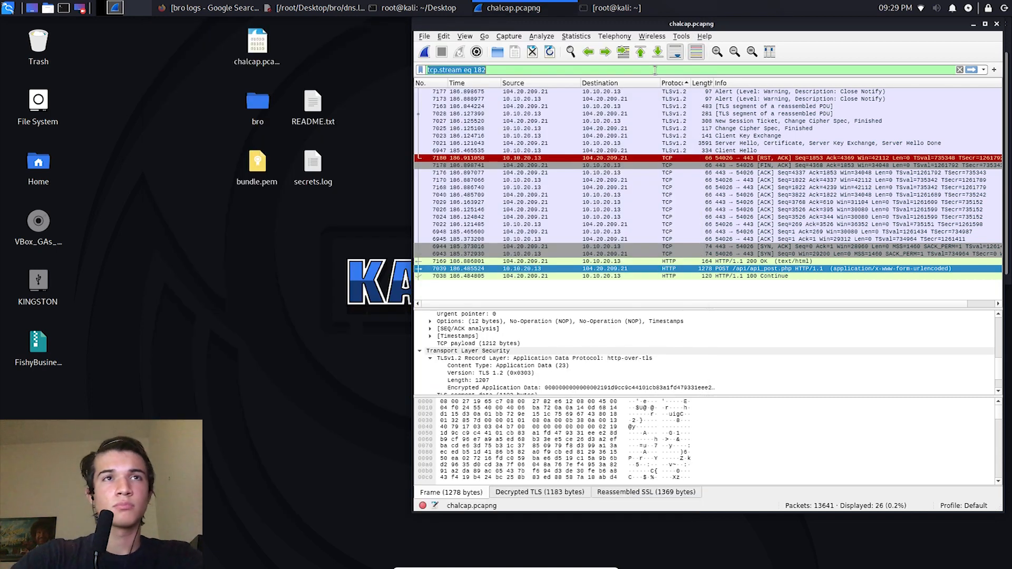
{"action": "type", "text": "i"}
{"action": "left_click", "coordinate": [531, 79]}
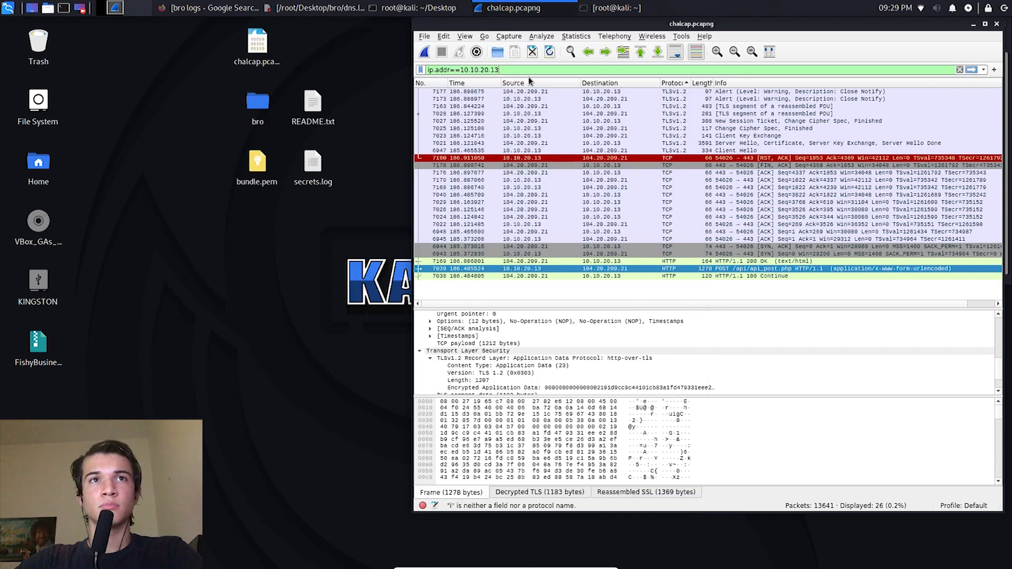
{"action": "left_click", "coordinate": [971, 70]}
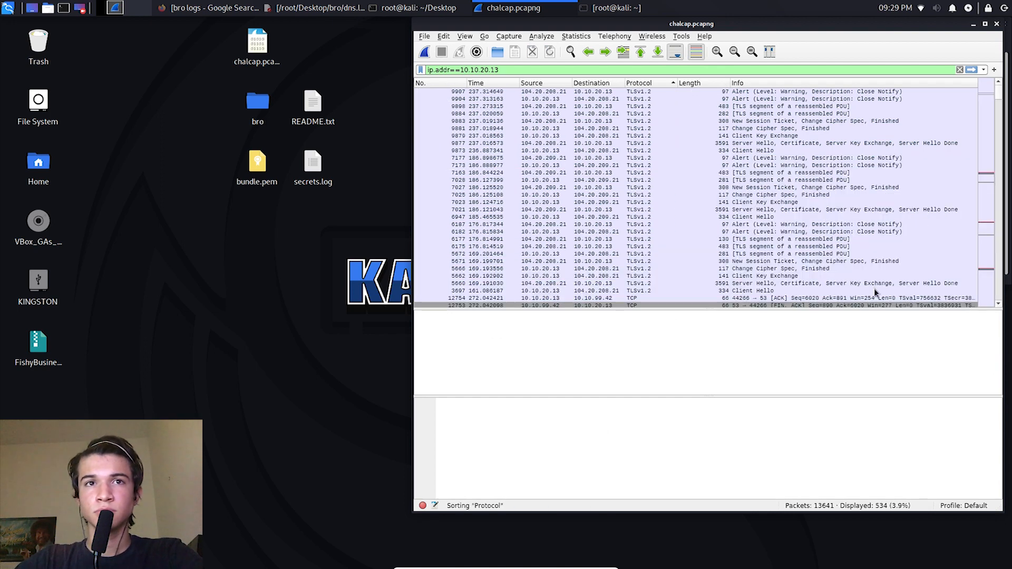
Step: Find 100 Continue packet 9885 among the HTTP packets, follow its HTTP stream and look through the posted data
{"action": "left_click_drag", "start_coordinate": [997, 97], "coordinate": [999, 295]}
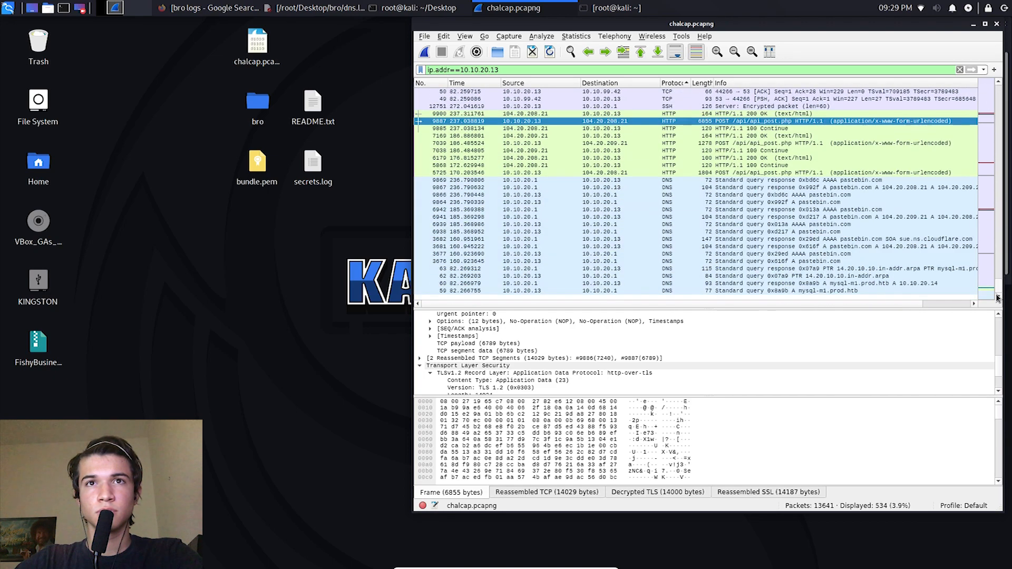
{"action": "double_click", "coordinate": [481, 129]}
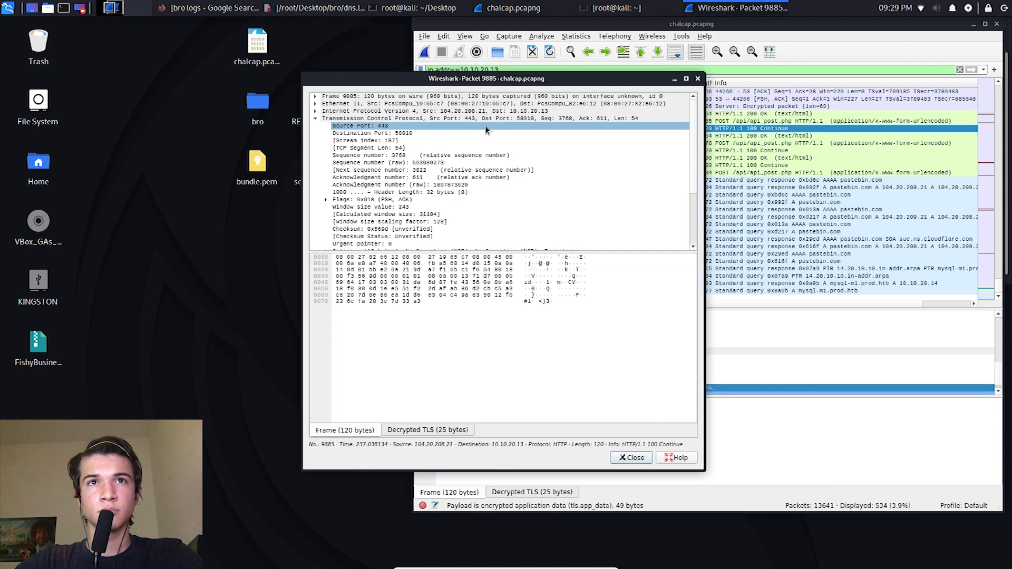
{"action": "left_click", "coordinate": [698, 79]}
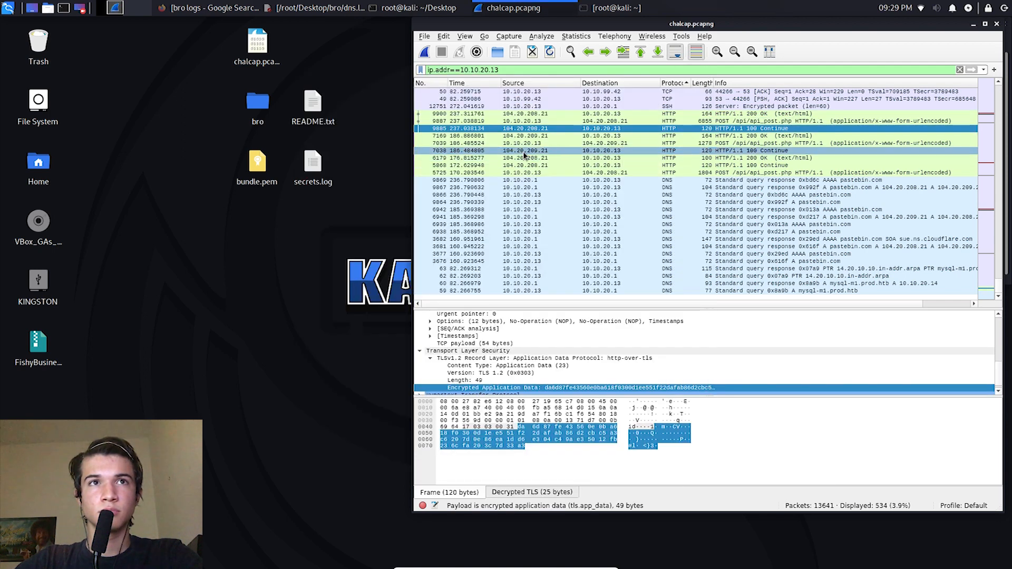
{"action": "right_click", "coordinate": [485, 129]}
{"action": "mouse_move", "coordinate": [548, 272]}
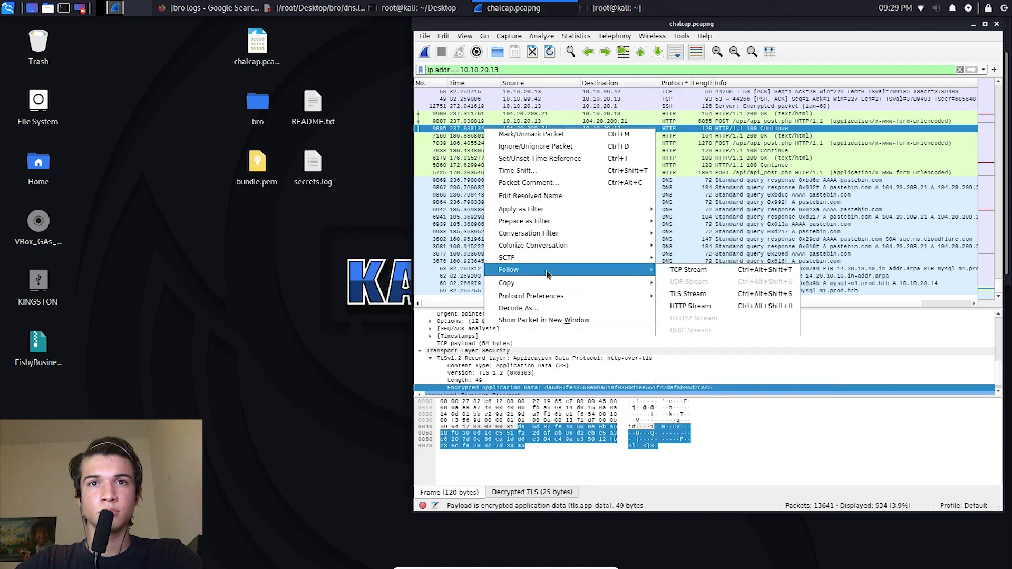
{"action": "left_click", "coordinate": [720, 305]}
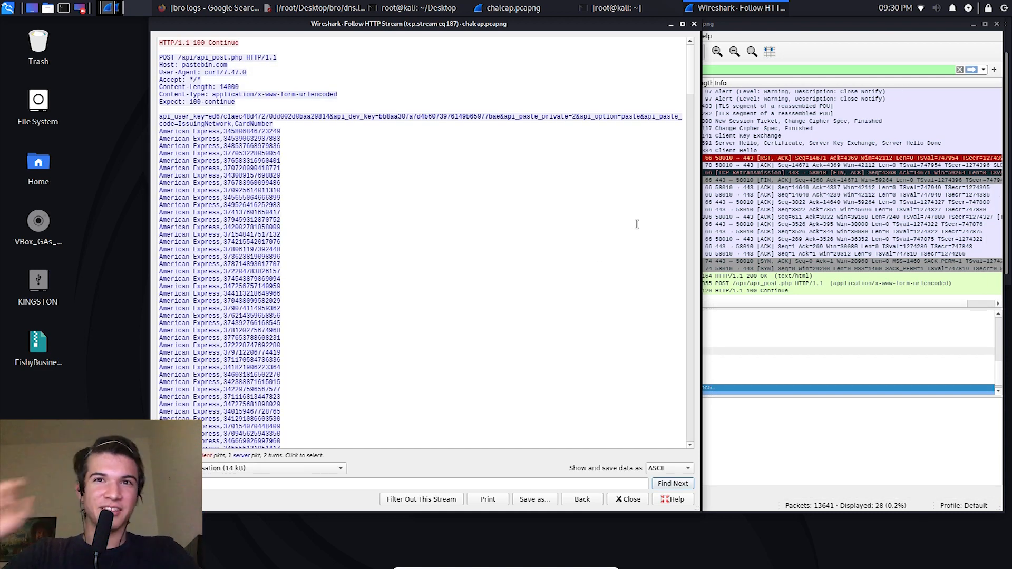
{"action": "left_click_drag", "start_coordinate": [691, 75], "coordinate": [649, 375]}
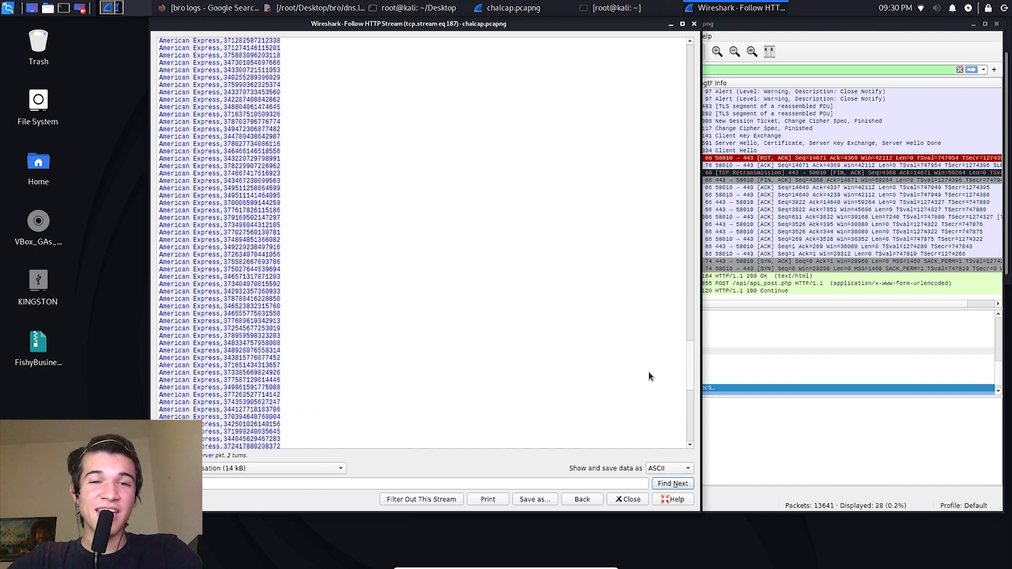
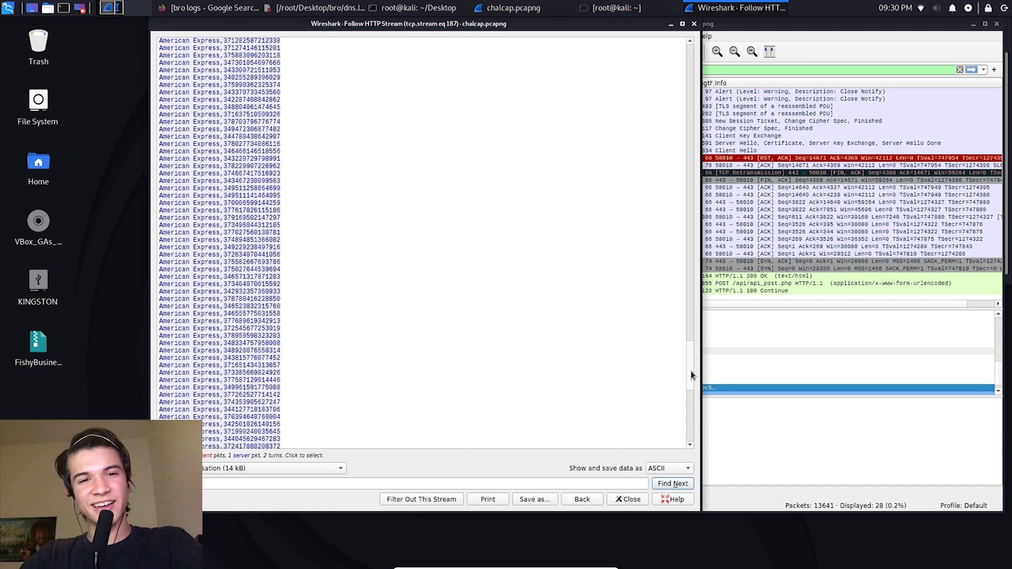
Step: Examine the rest of the followed HTTP stream, from the posted card list to the server's response at its end
{"action": "left_click_drag", "start_coordinate": [691, 379], "coordinate": [692, 440]}
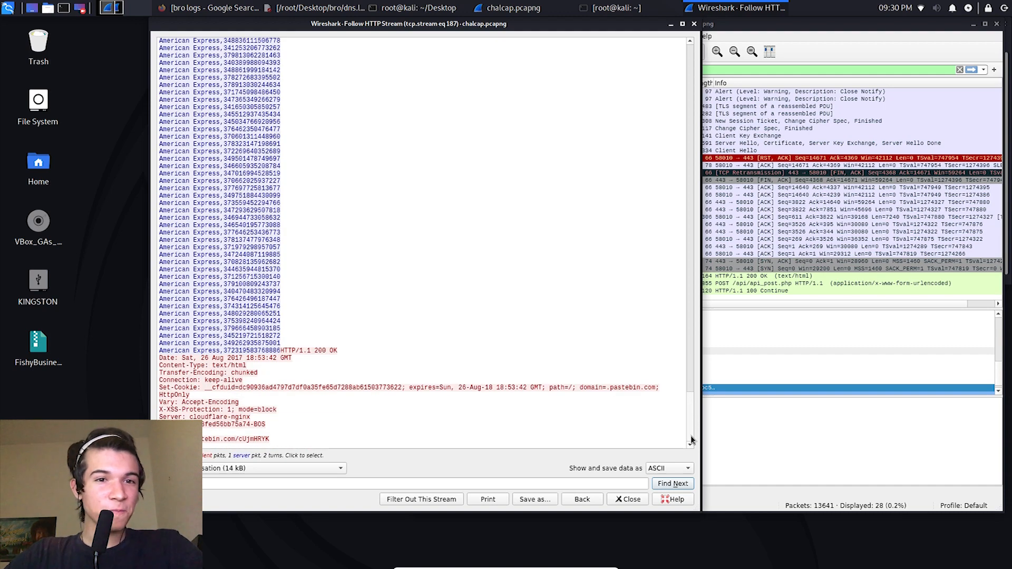
{"action": "left_click_drag", "start_coordinate": [692, 440], "coordinate": [650, 333]}
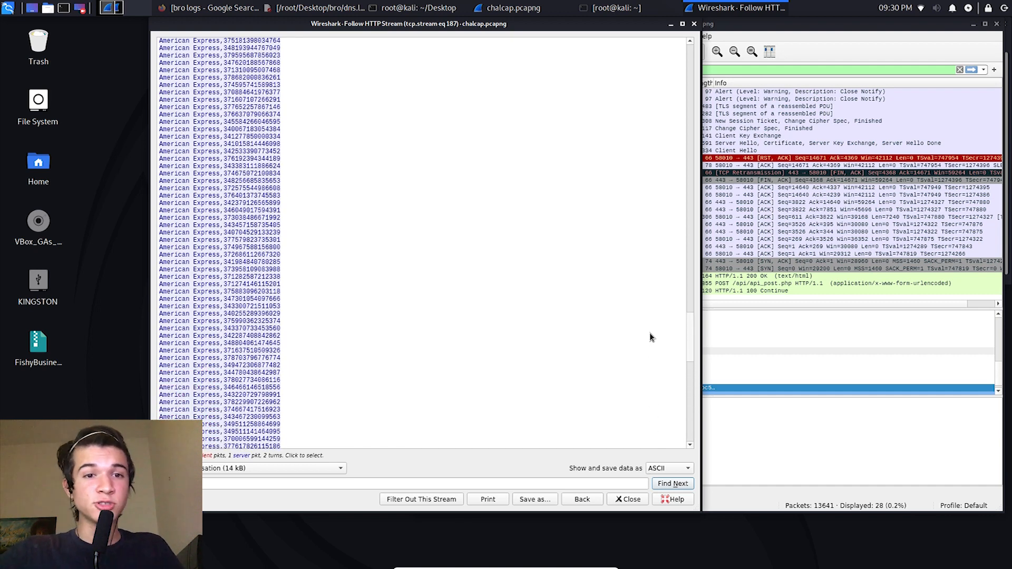
{"action": "left_click_drag", "start_coordinate": [649, 337], "coordinate": [651, 339]}
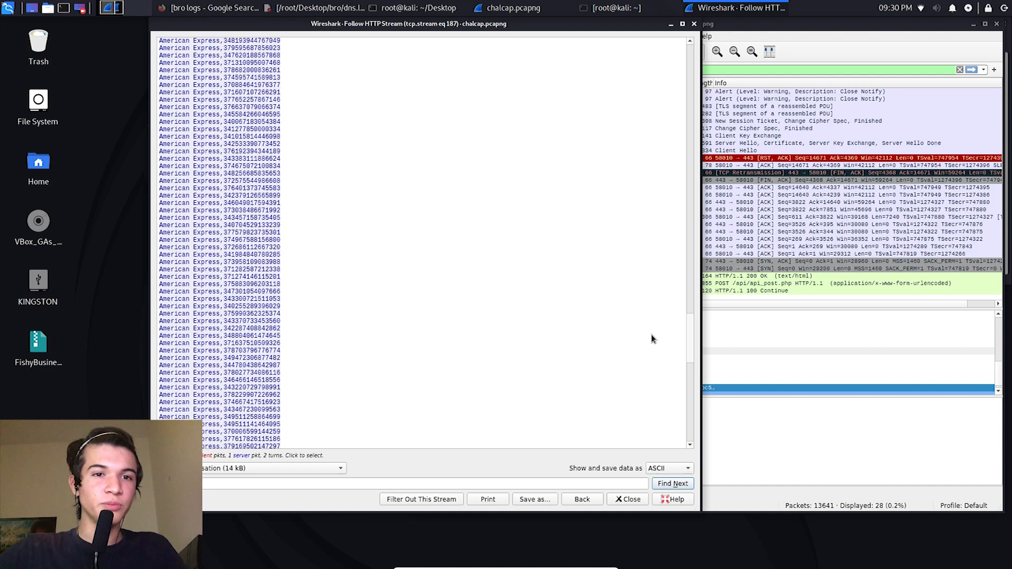
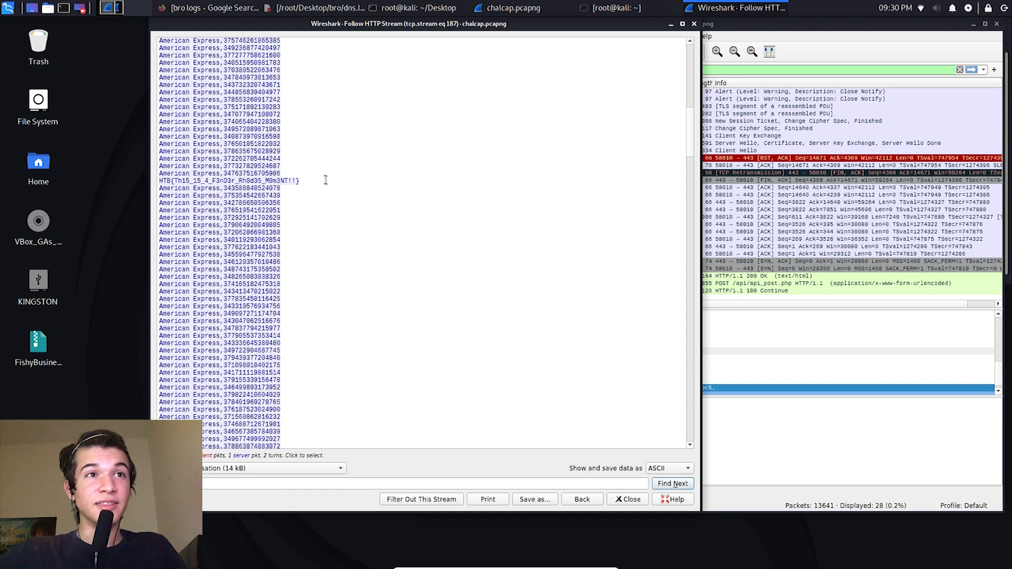
Step: Highlight the complete HTB flag line within the American Express card list of the followed HTTP stream
{"action": "triple_click", "coordinate": [343, 181]}
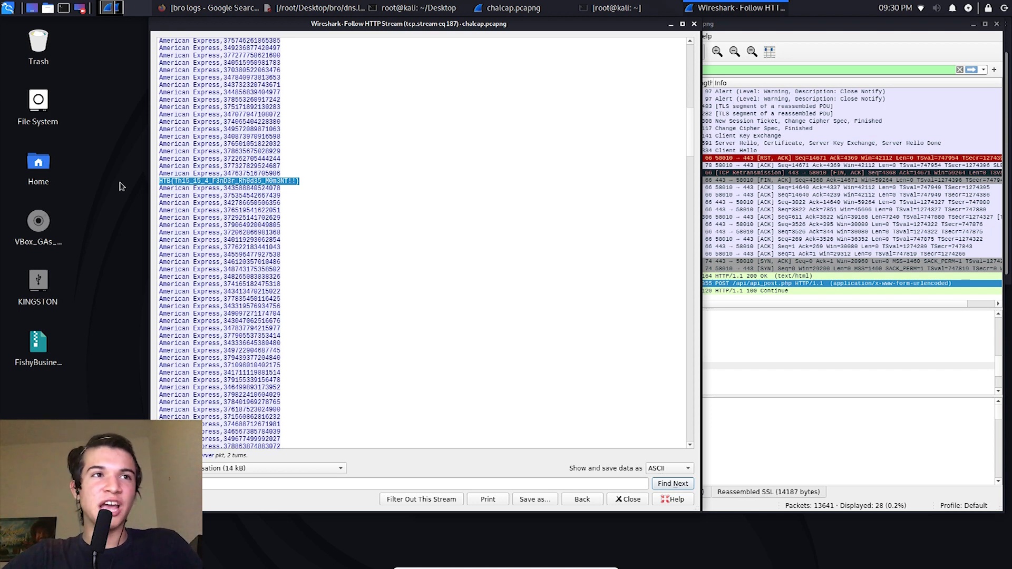
{"action": "left_click", "coordinate": [300, 182]}
{"action": "left_click_drag", "start_coordinate": [327, 179], "coordinate": [147, 179]}
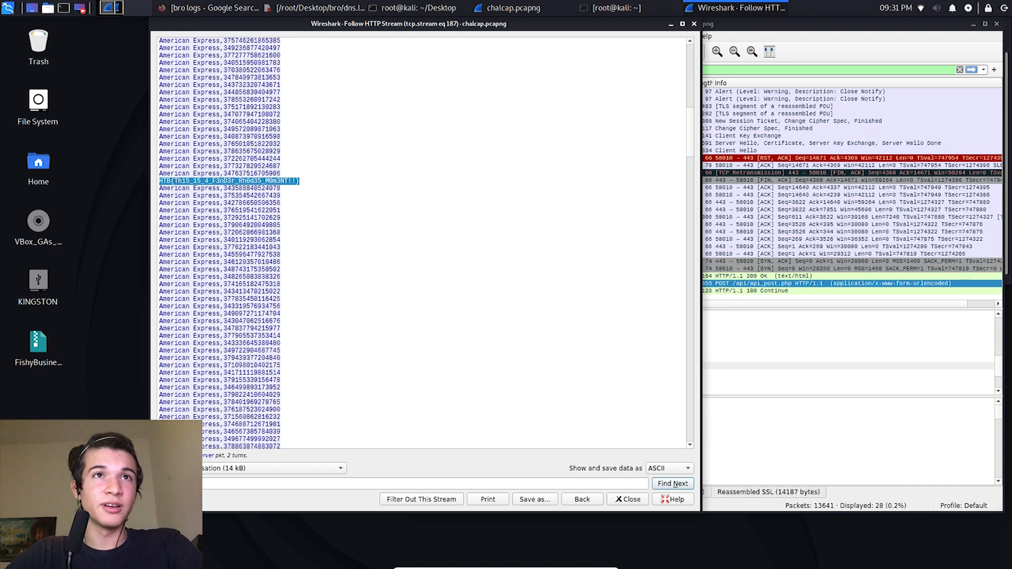
{"action": "left_click", "coordinate": [329, 182]}
{"action": "triple_click", "coordinate": [318, 180]}
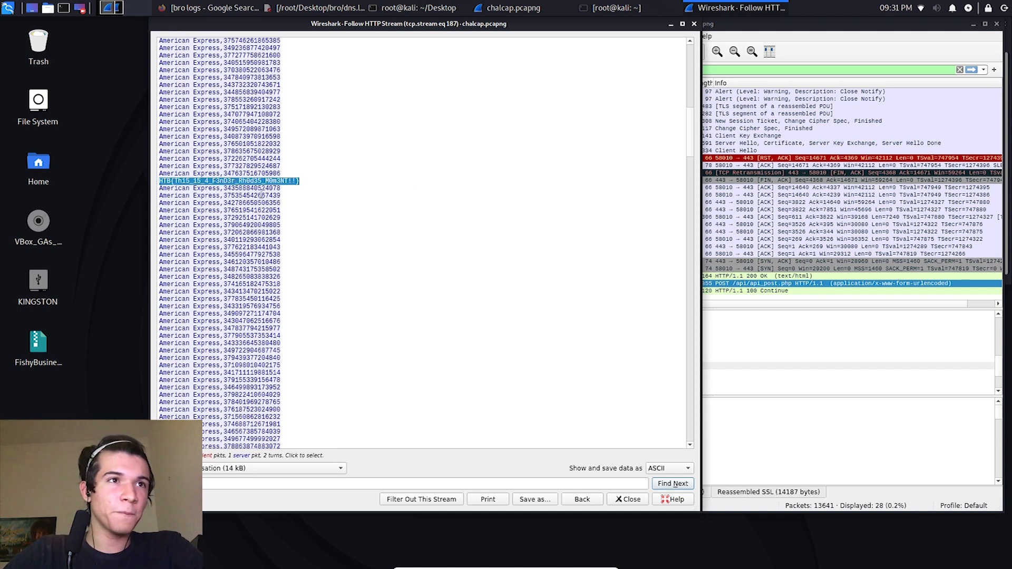
Step: Look through the card entries above the flag and highlight the flag line in the stream again
{"action": "scroll", "coordinate": [440, 266], "scroll_direction": "up", "scroll_amount": 1}
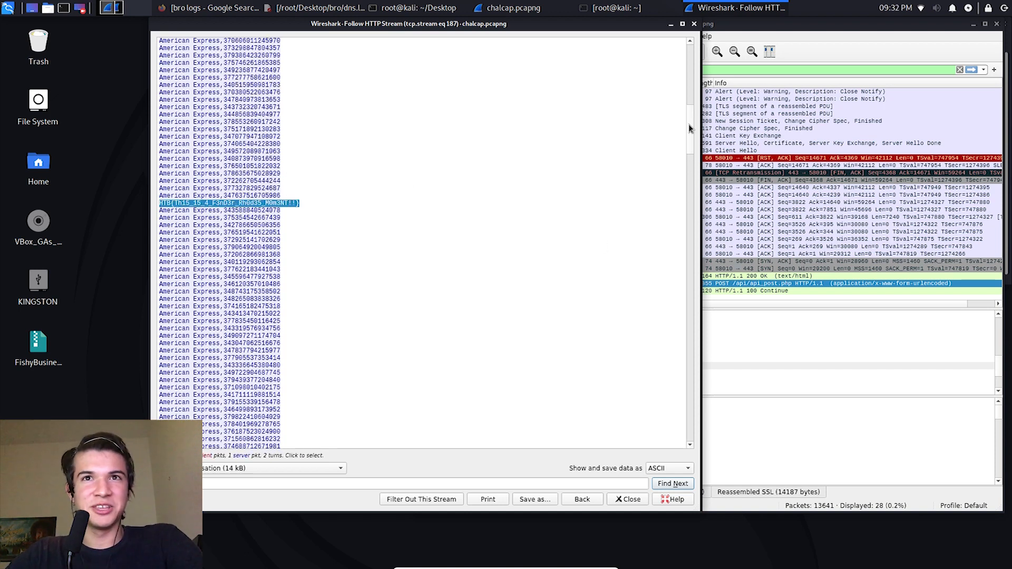
{"action": "left_click_drag", "start_coordinate": [692, 134], "coordinate": [684, 95]}
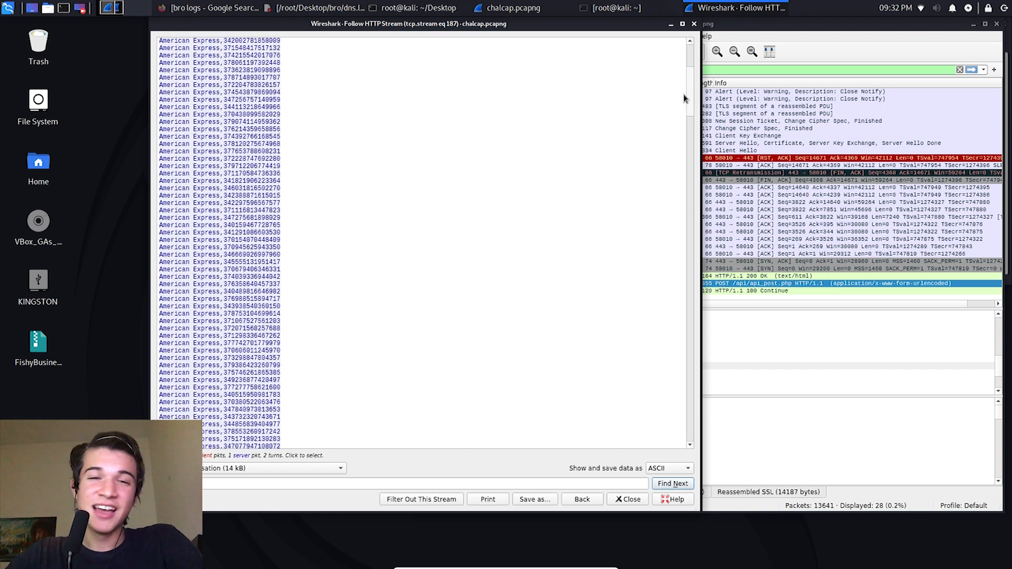
{"action": "left_click_drag", "start_coordinate": [683, 94], "coordinate": [469, 195]}
{"action": "left_click_drag", "start_coordinate": [332, 204], "coordinate": [174, 205]}
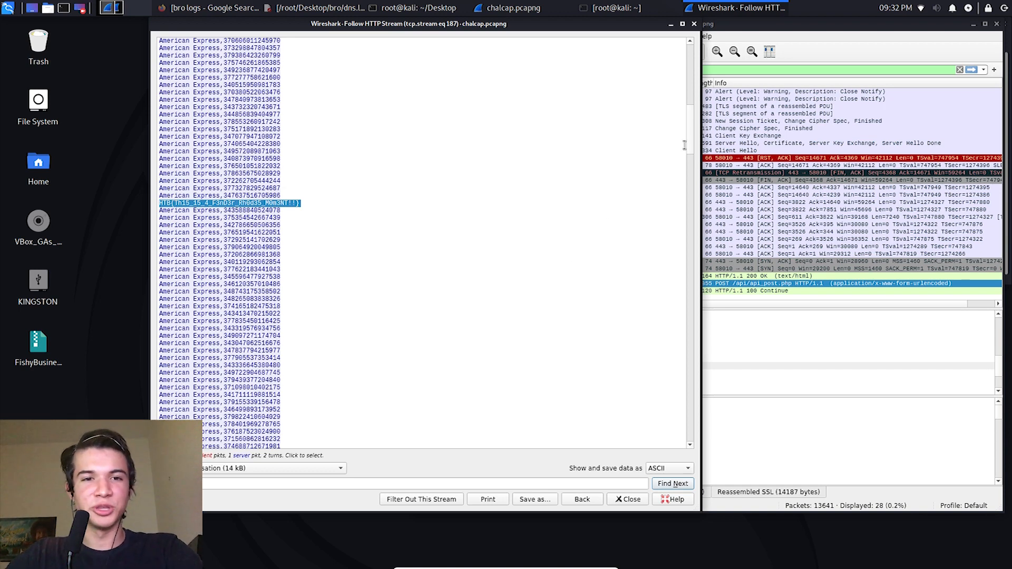
Step: Close the followed HTTP stream and move the chalcap.pcapng capture window to the middle of the desktop
{"action": "left_click", "coordinate": [694, 24]}
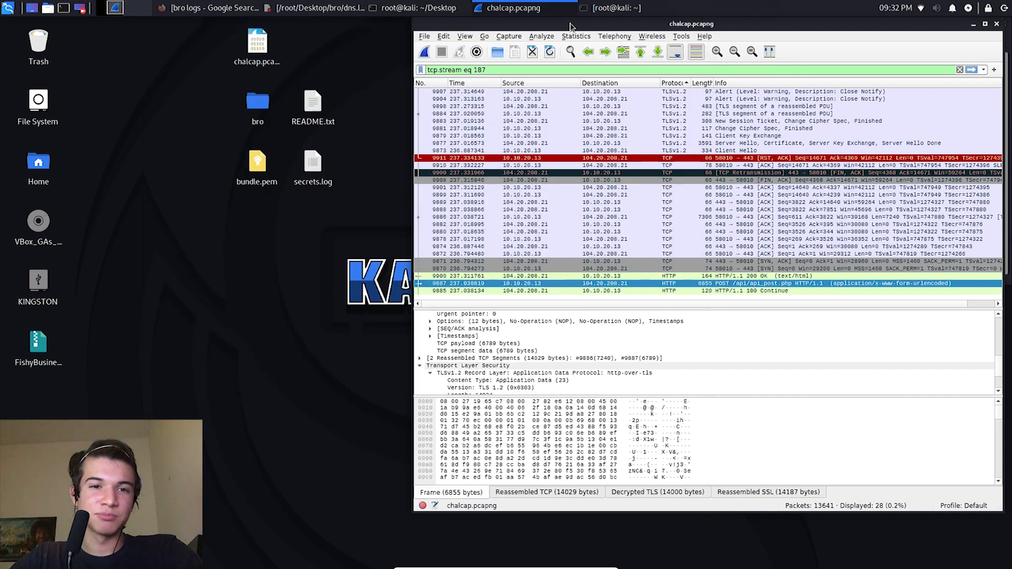
{"action": "left_click_drag", "start_coordinate": [745, 25], "coordinate": [539, 34]}
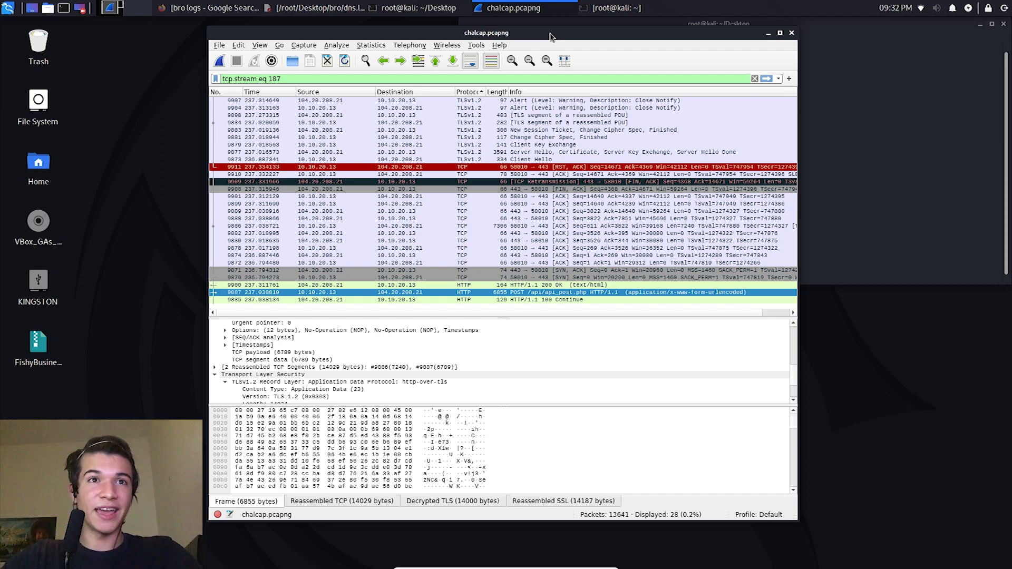
{"action": "left_click", "coordinate": [418, 115]}
{"action": "left_click_drag", "start_coordinate": [418, 117], "coordinate": [462, 290]}
{"action": "left_click", "coordinate": [462, 291]}
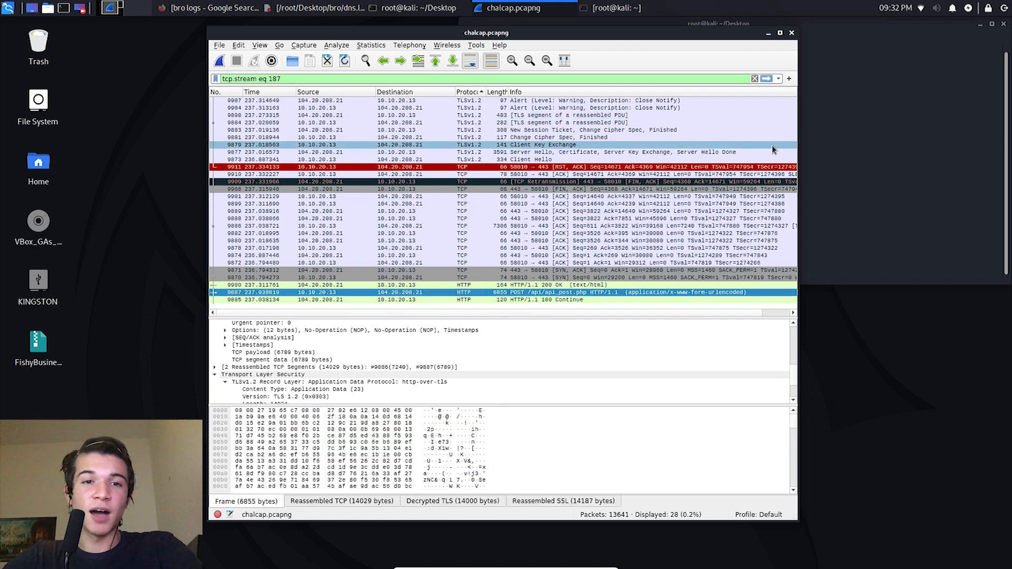